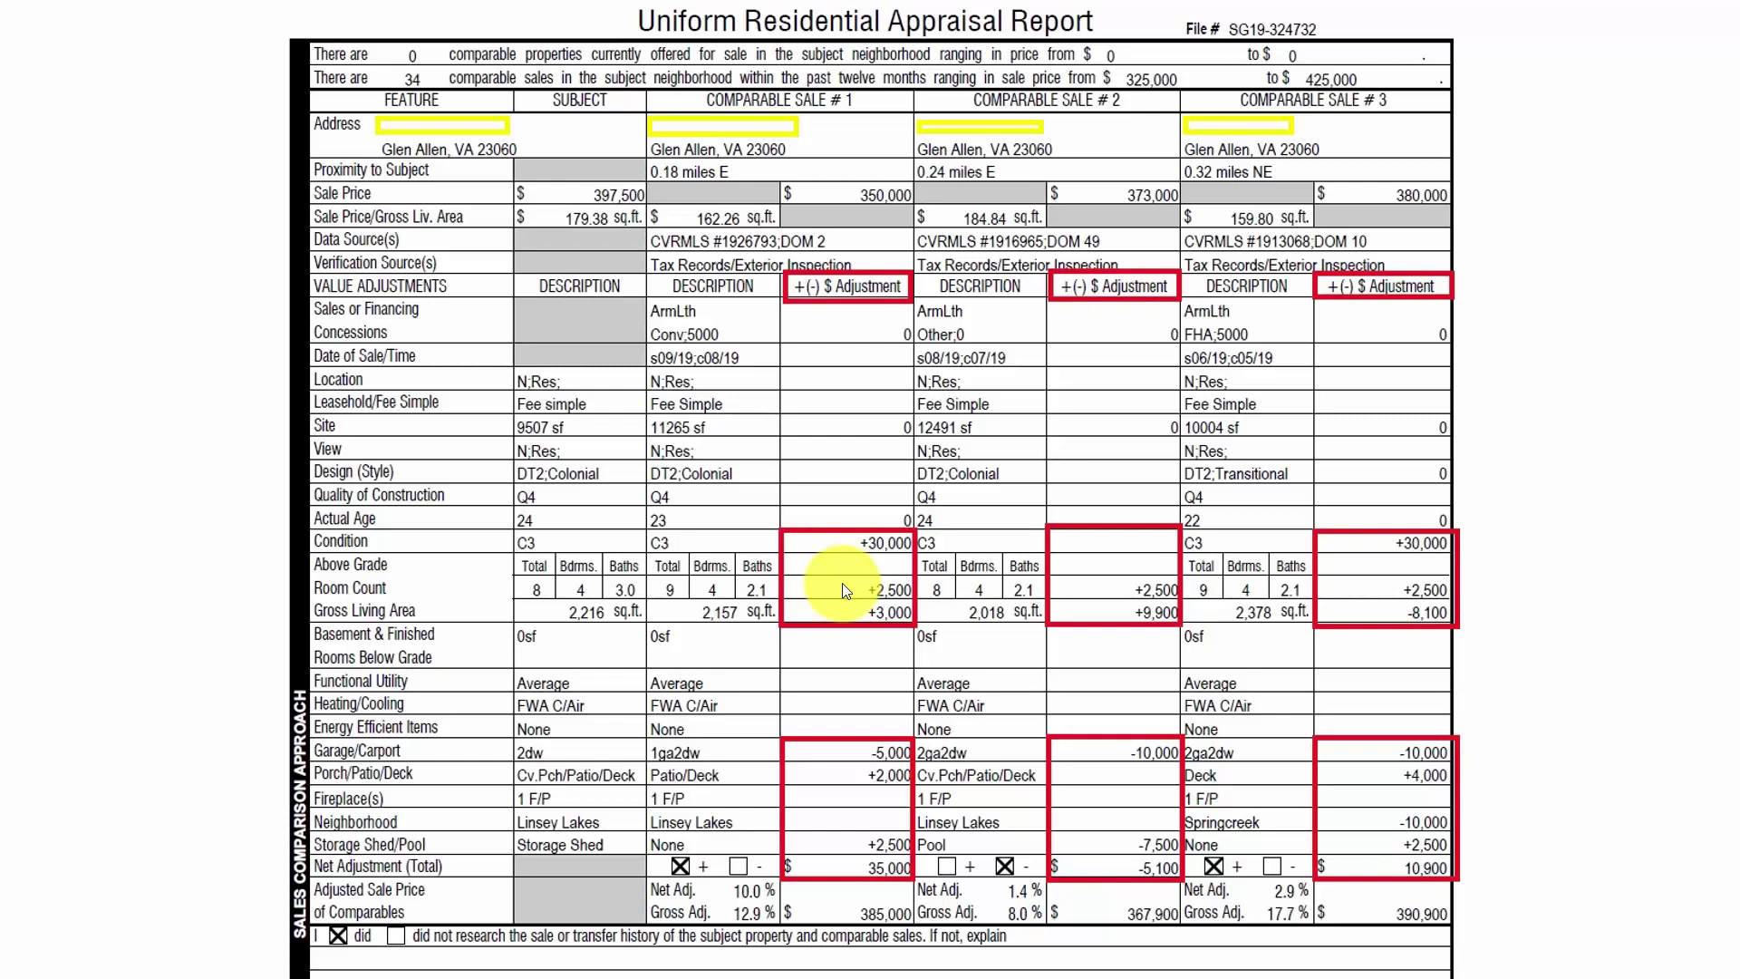
# - Advance past the appraisal report example slide
pyautogui.click(843, 589)
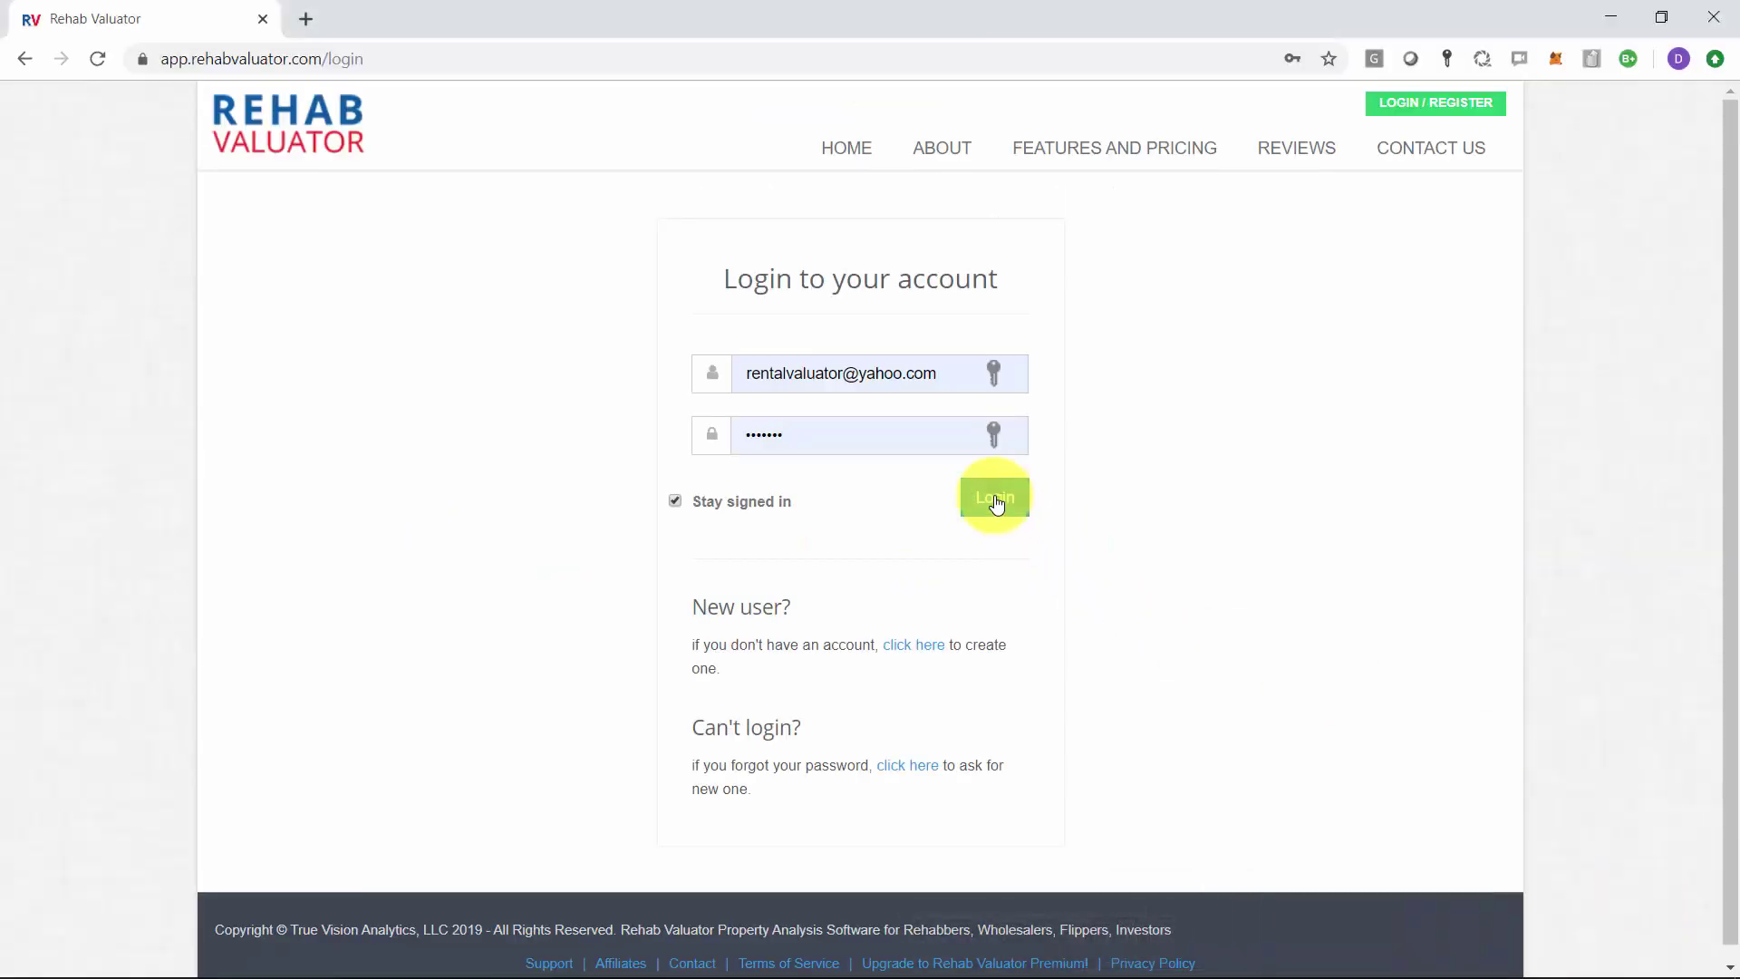
# - Log in to Rehab Valuator and start a new deal from My Deals
pyautogui.click(996, 501)
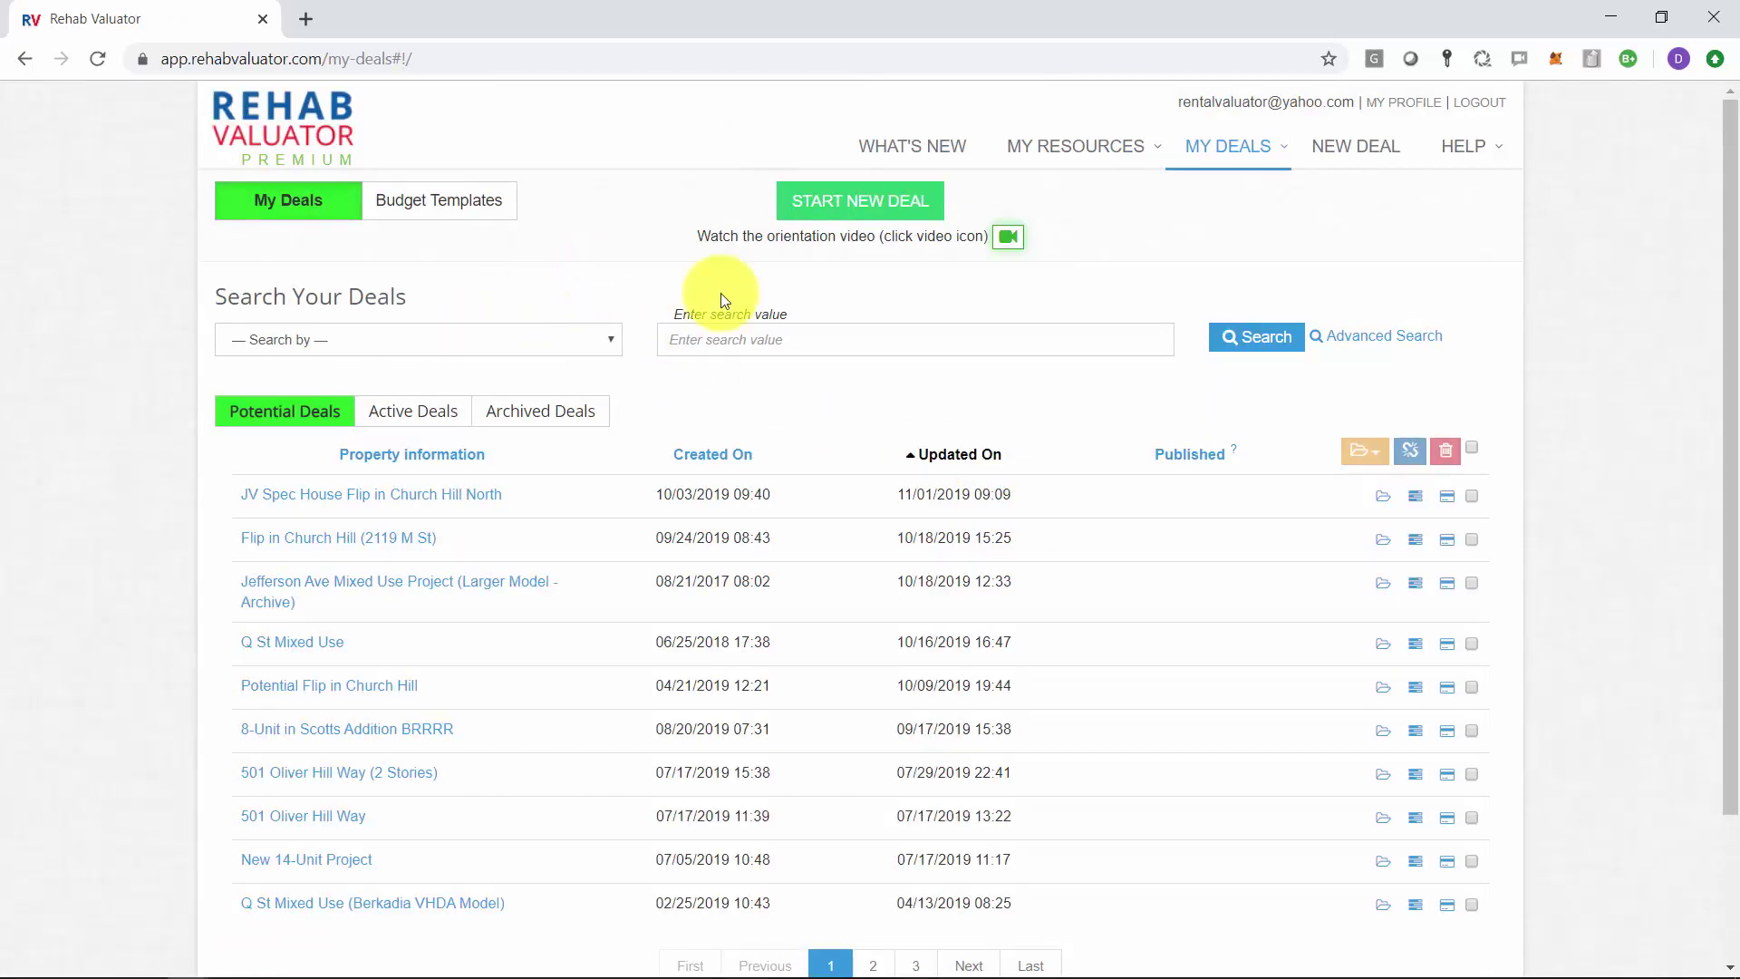
pyautogui.click(862, 207)
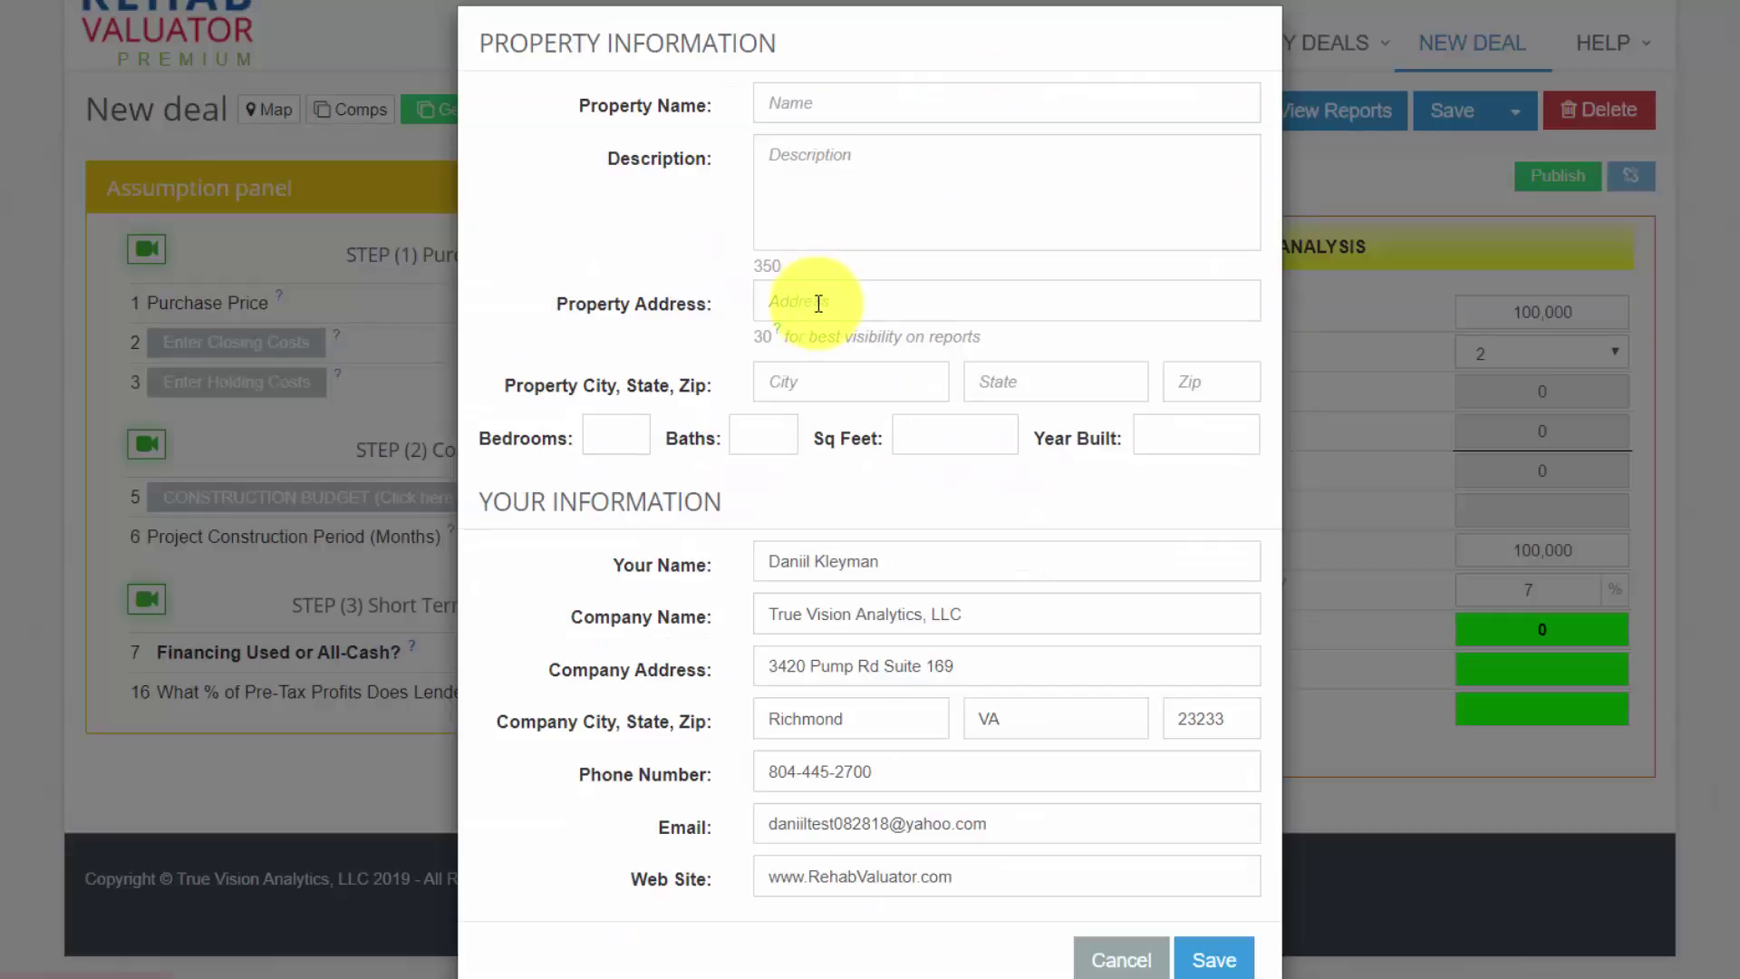
pyautogui.click(818, 303)
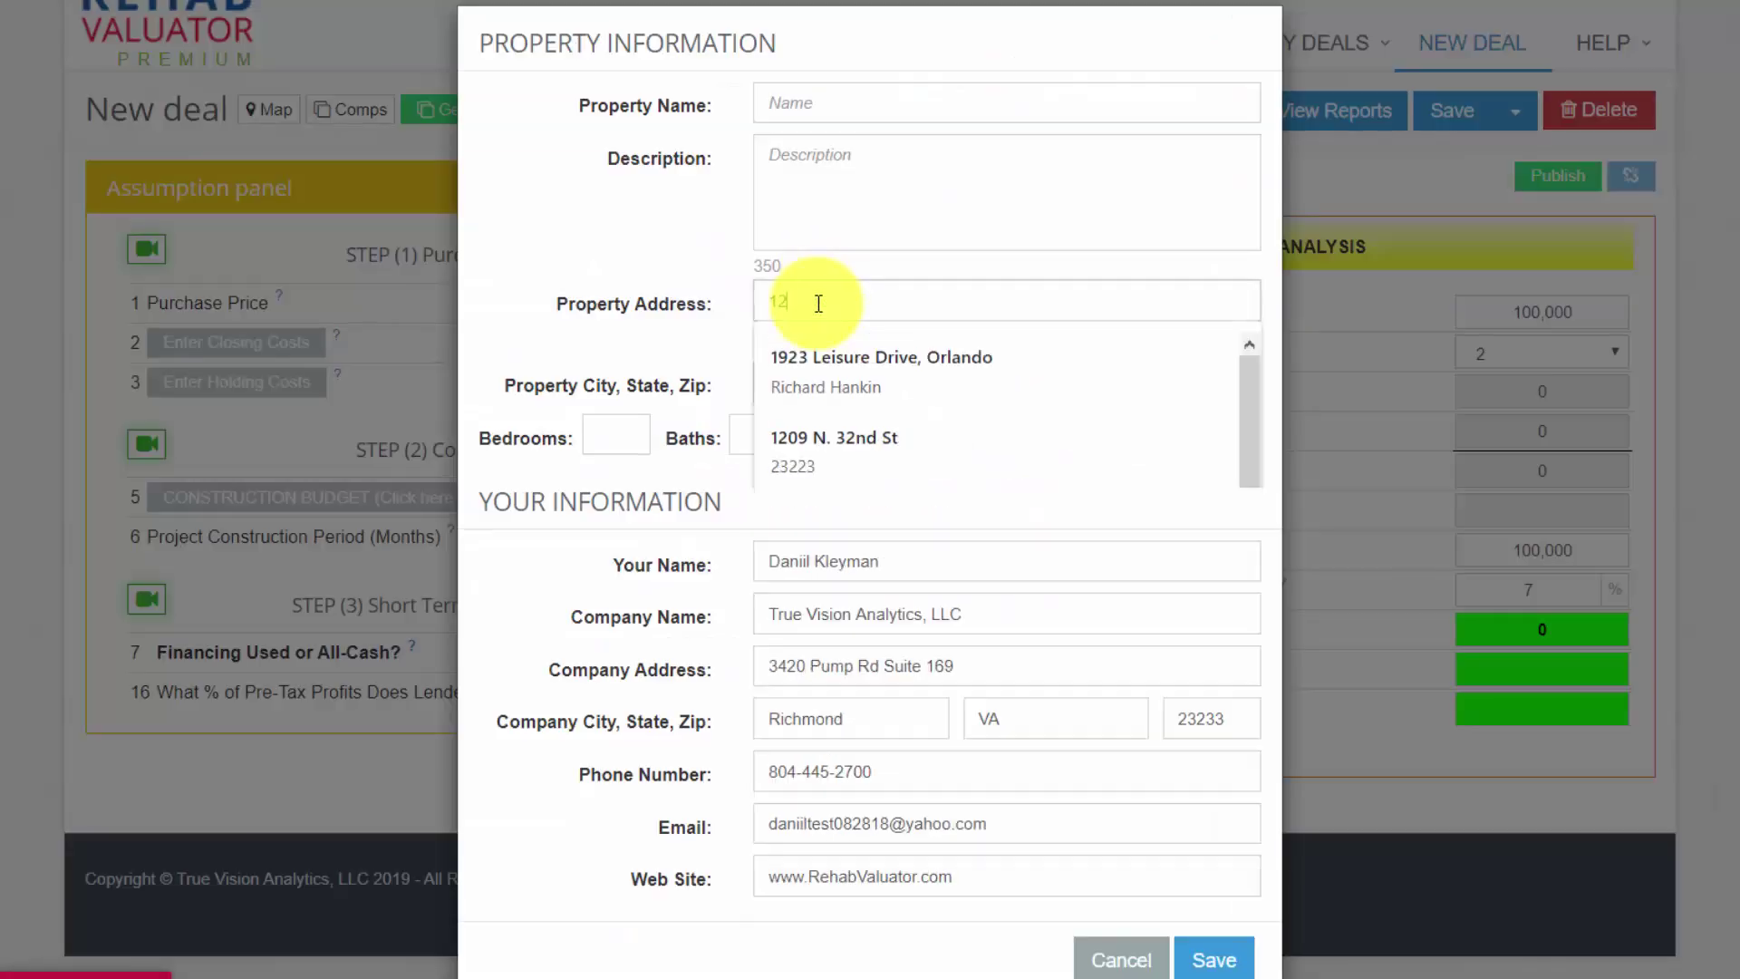
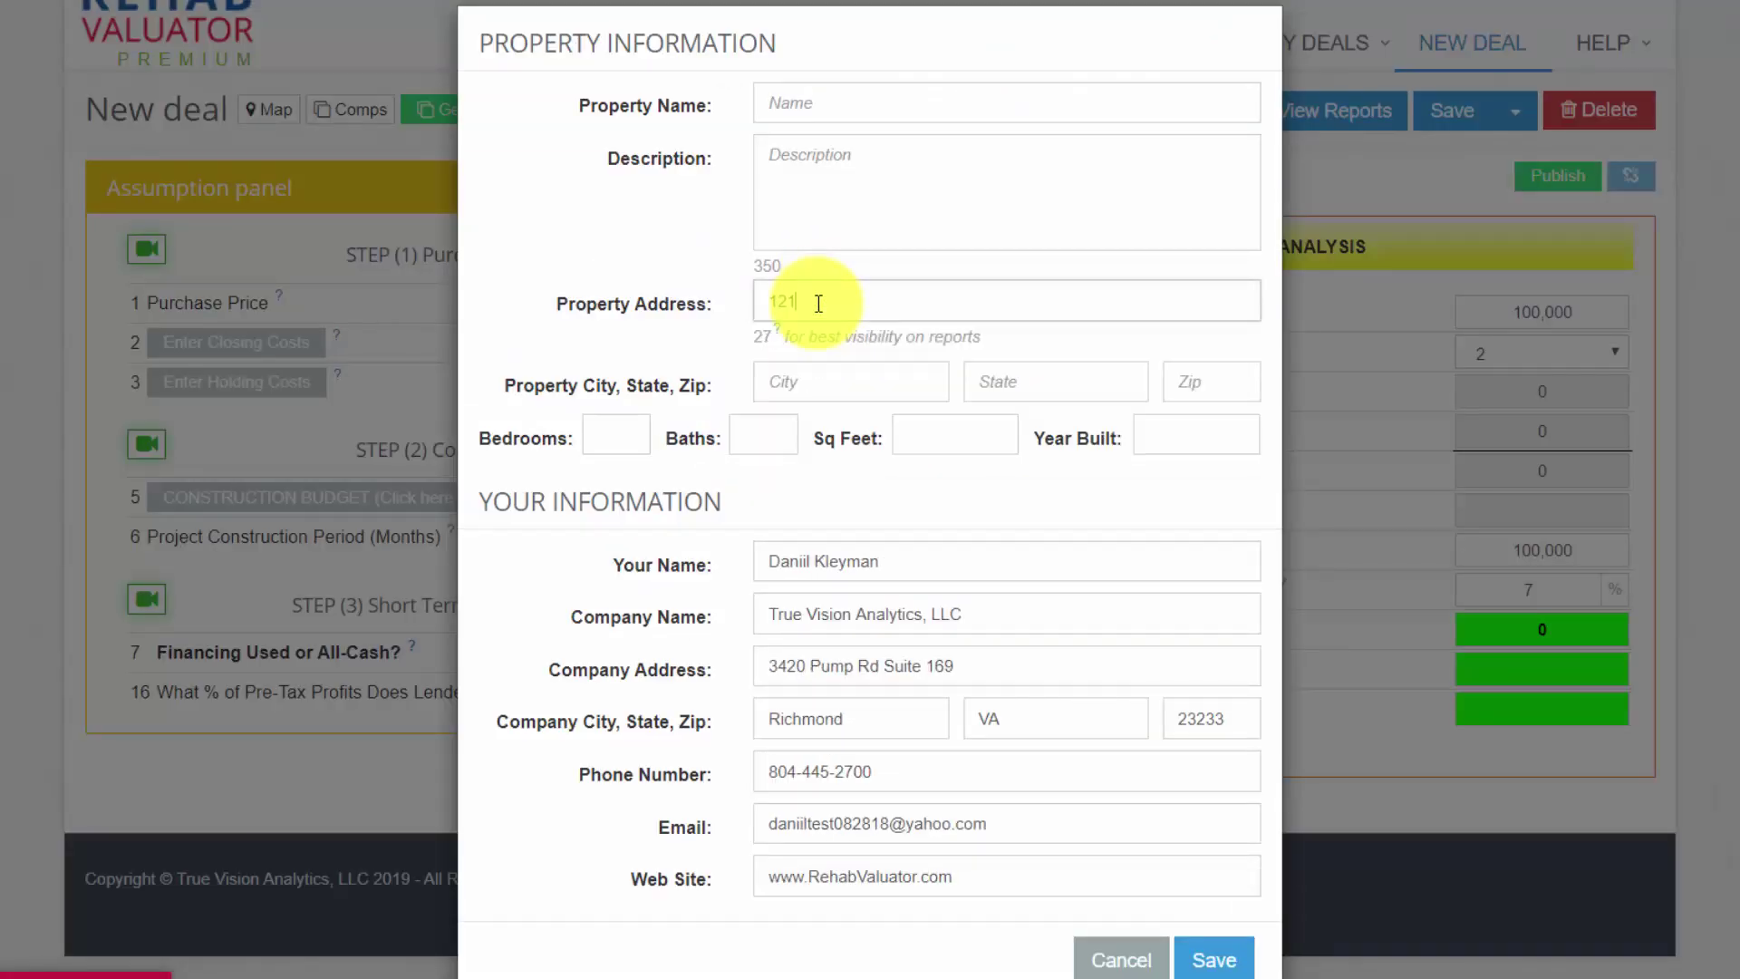
pyautogui.press('Tab')
pyautogui.write('Richmond')
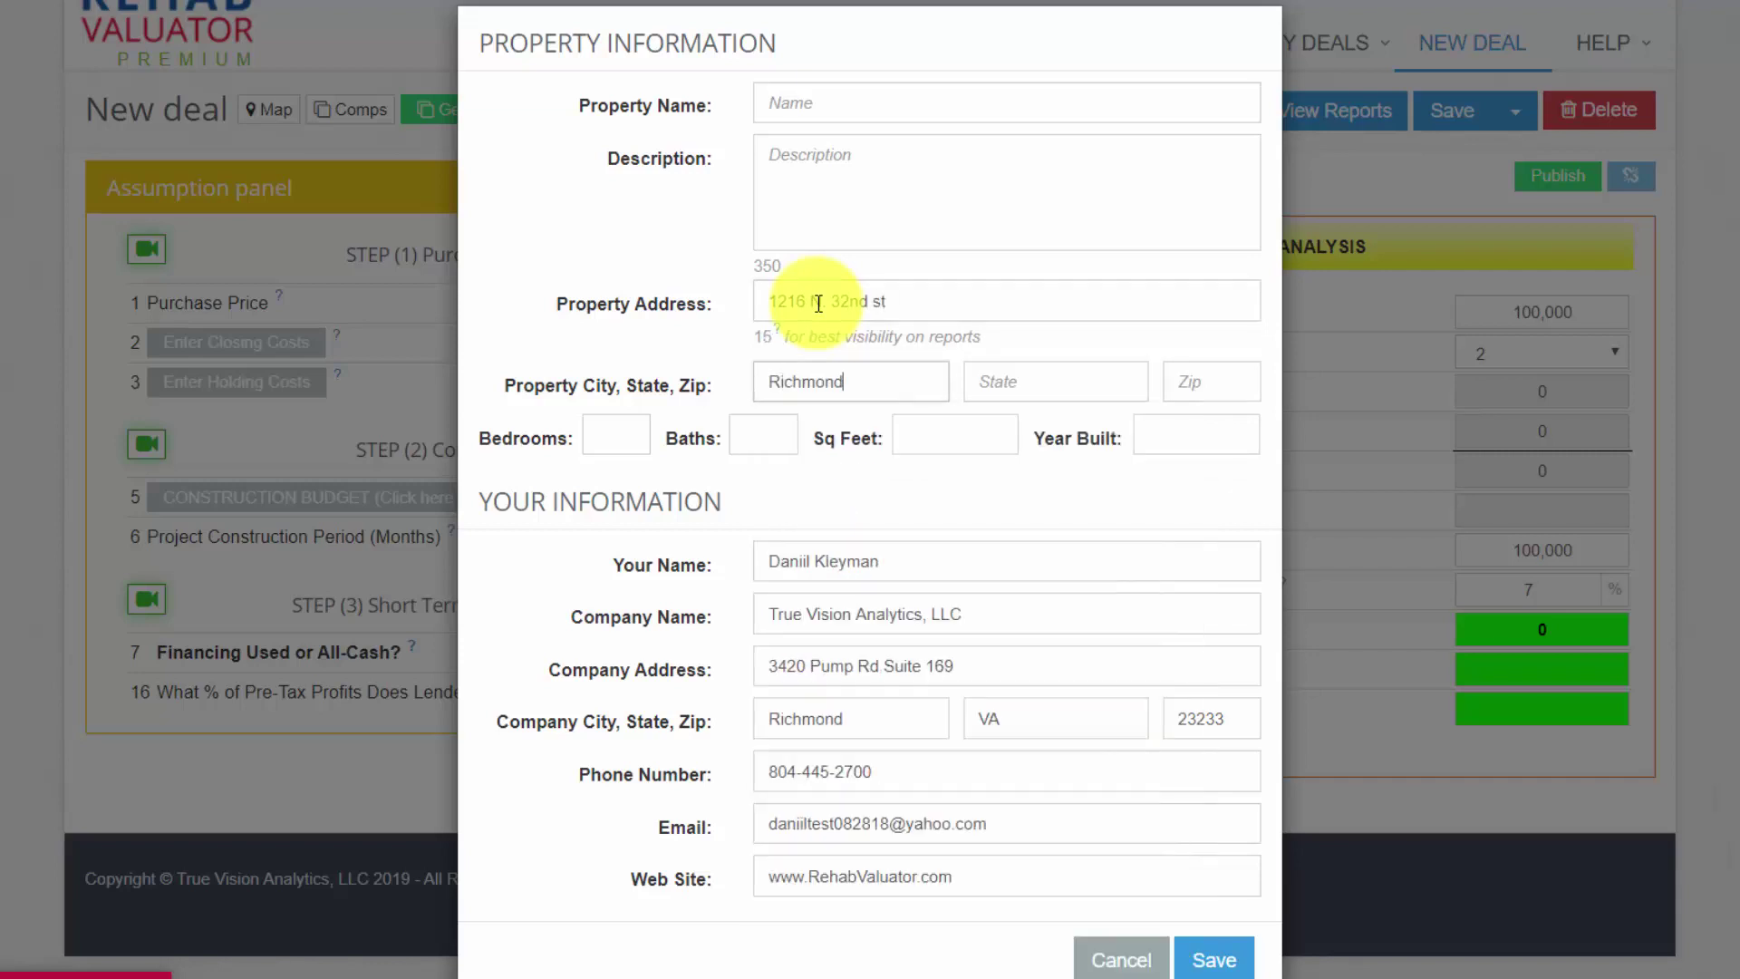
pyautogui.press('Tab')
pyautogui.write('VA')
pyautogui.press('Tab')
pyautogui.write('23')
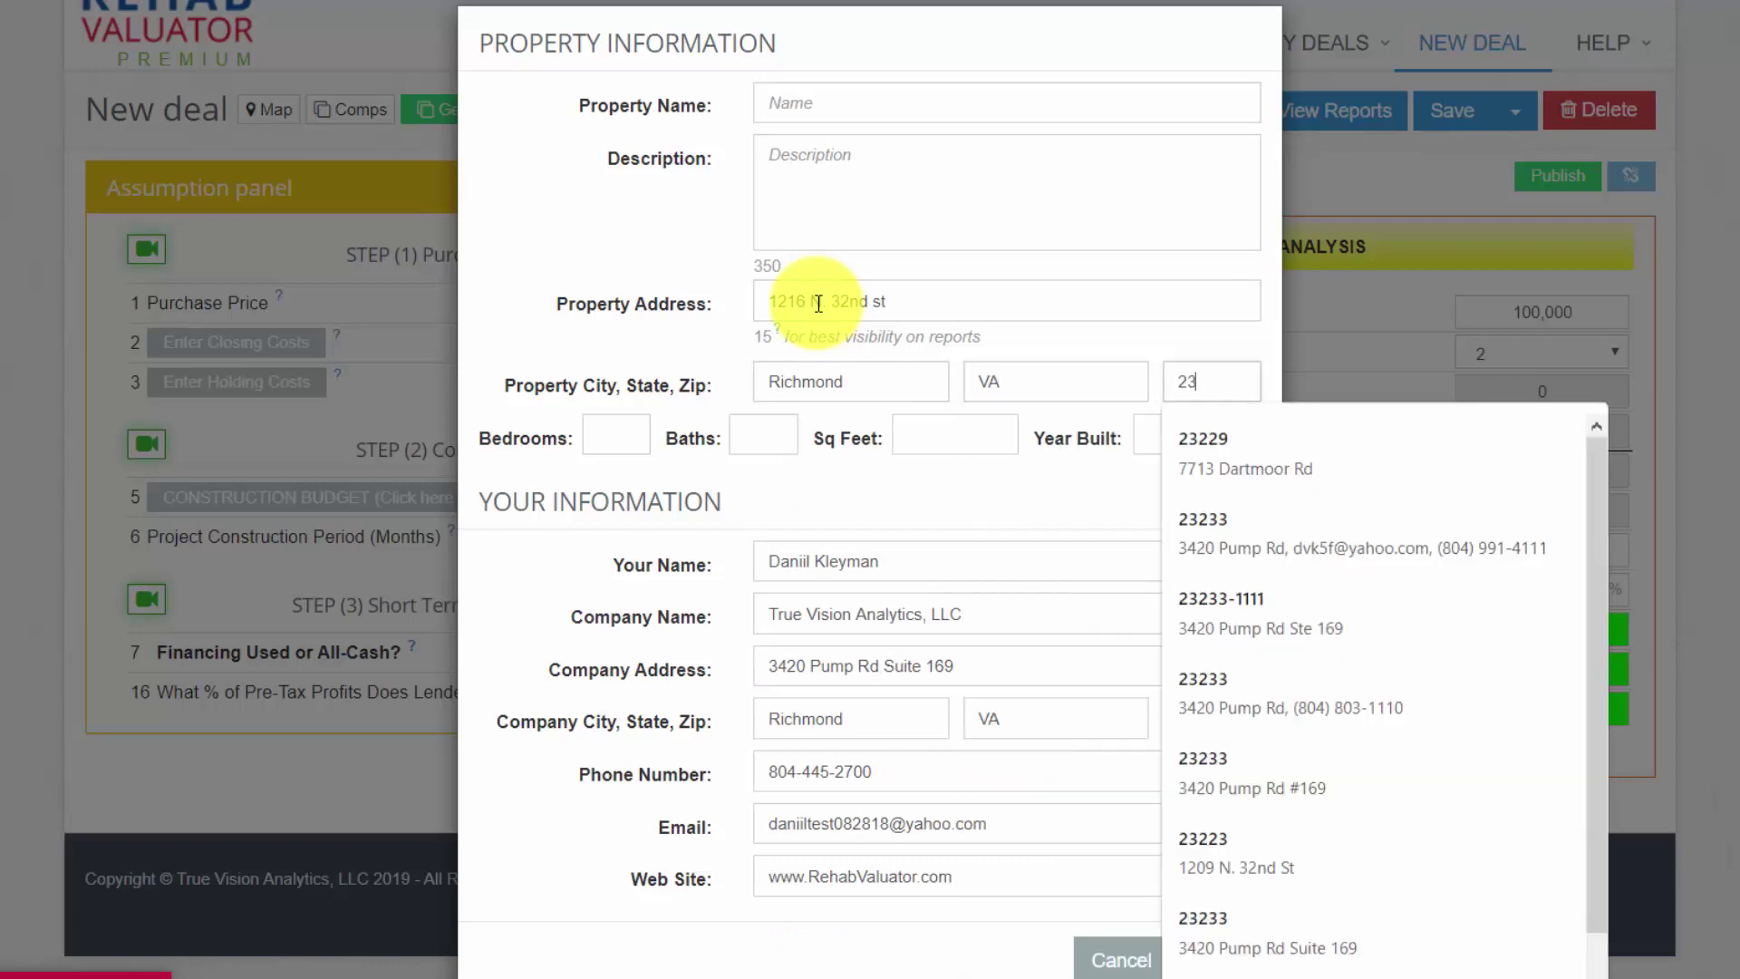
pyautogui.write('223')
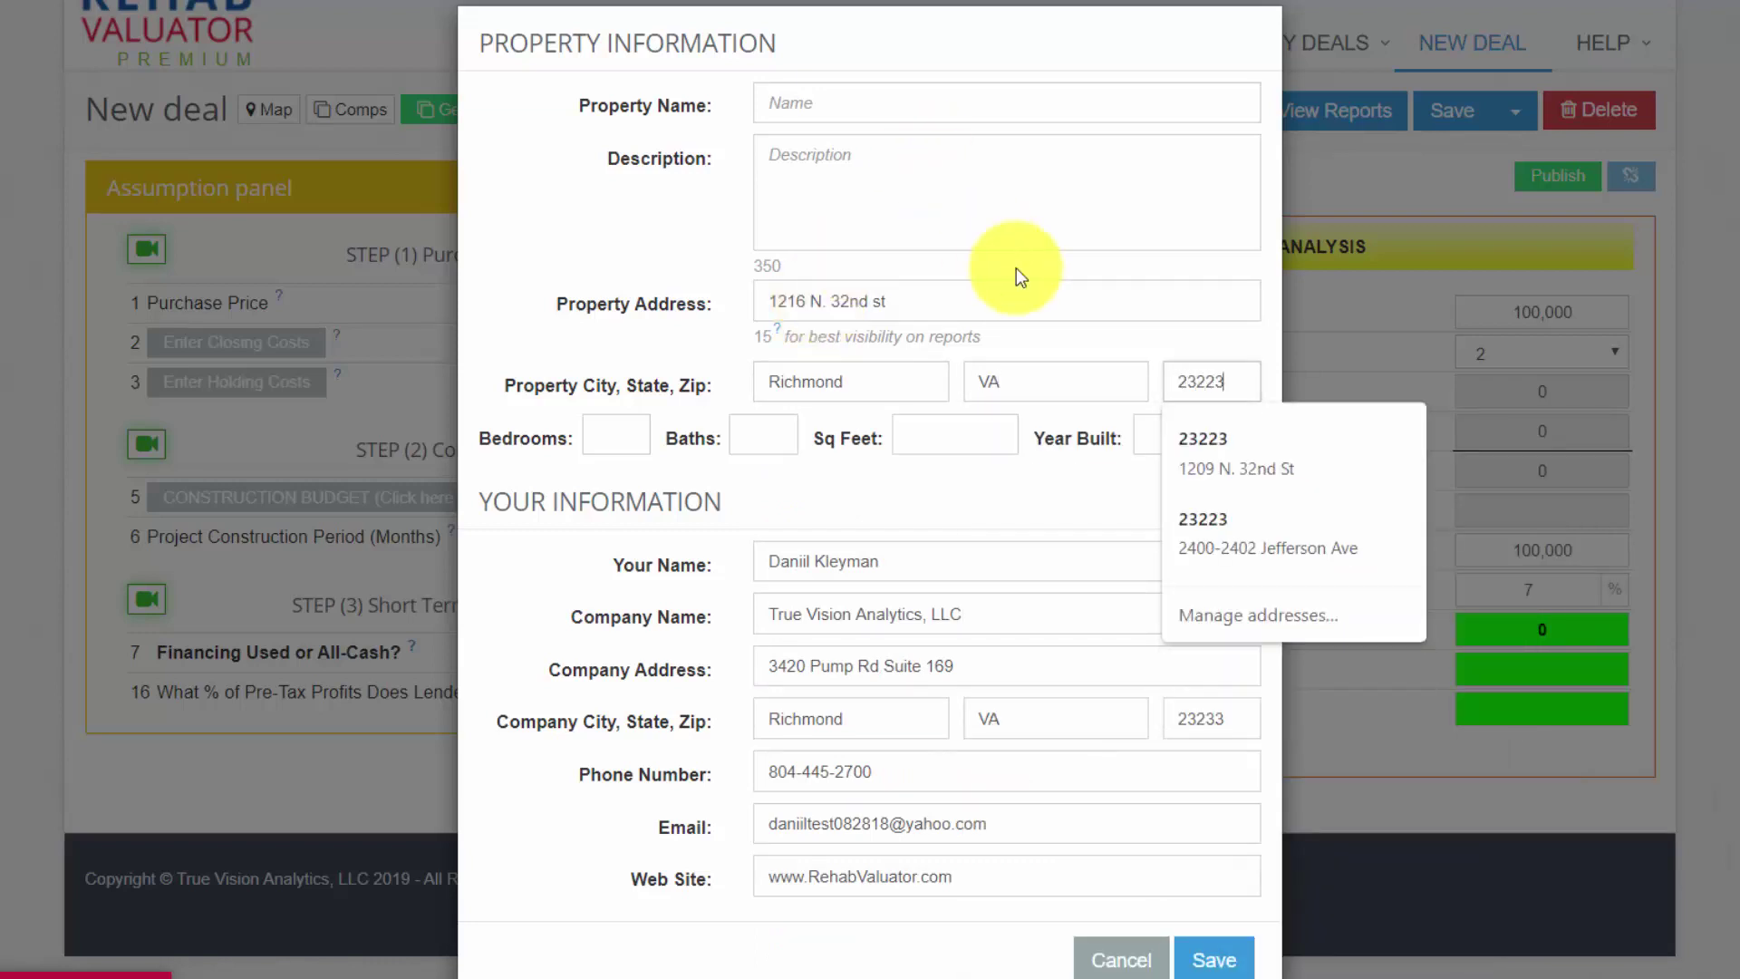
pyautogui.click(1050, 276)
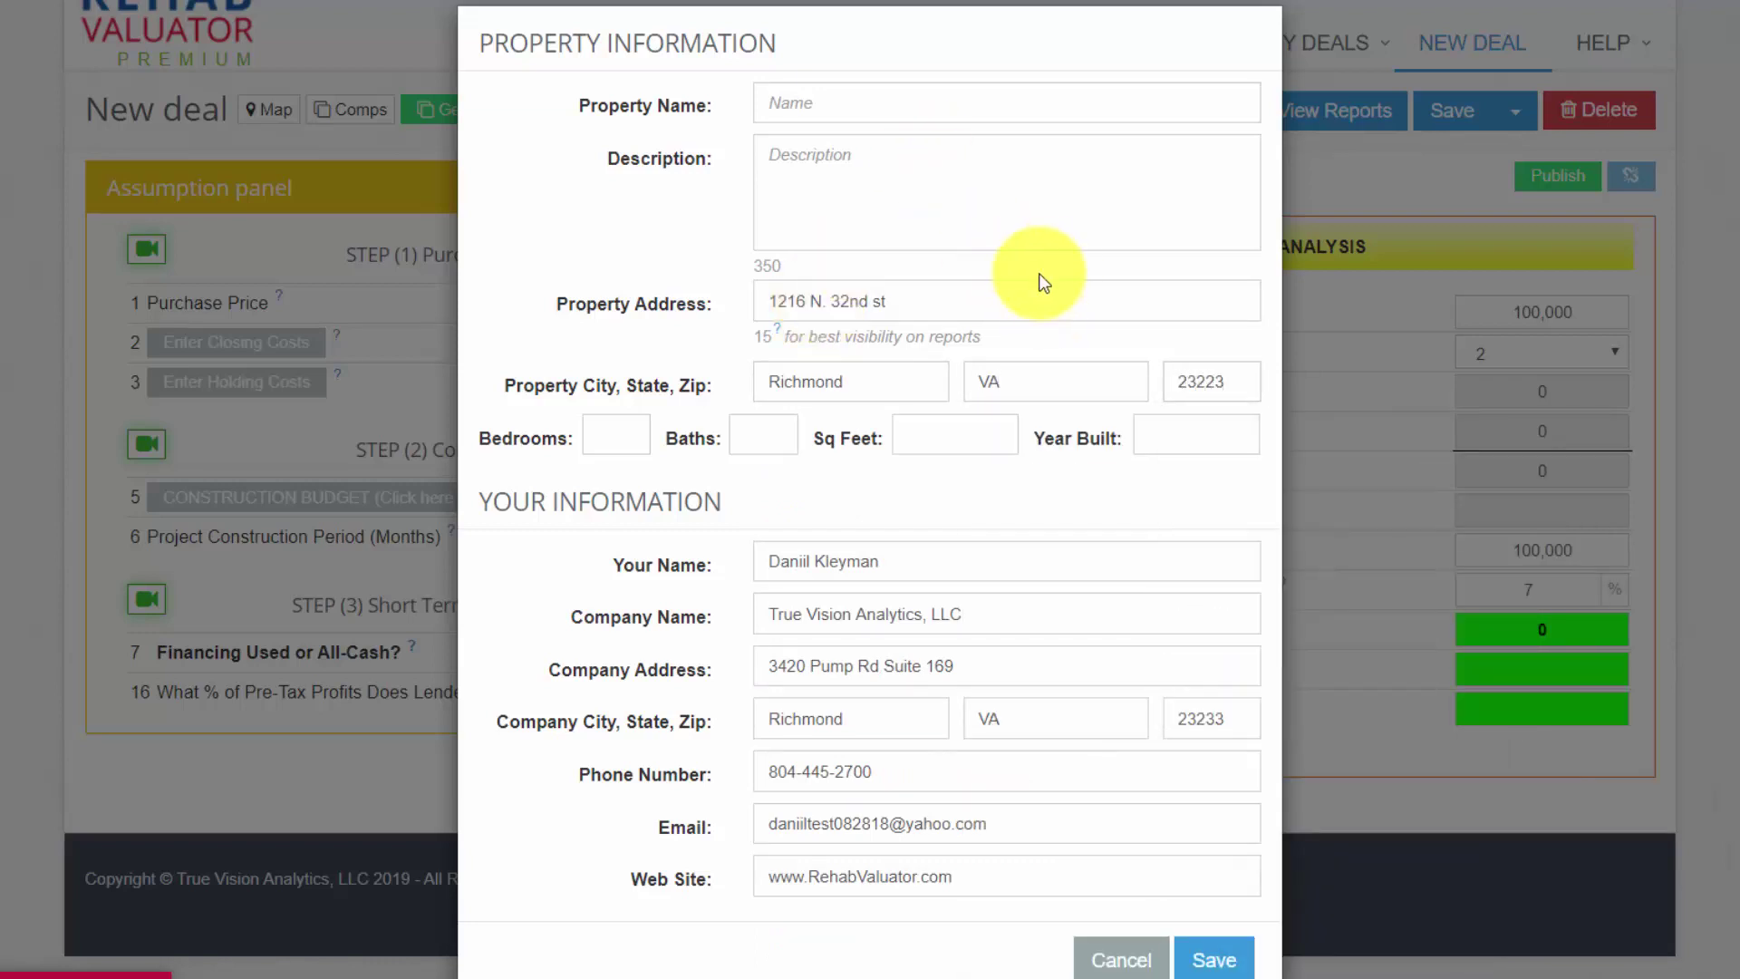
pyautogui.click(1213, 960)
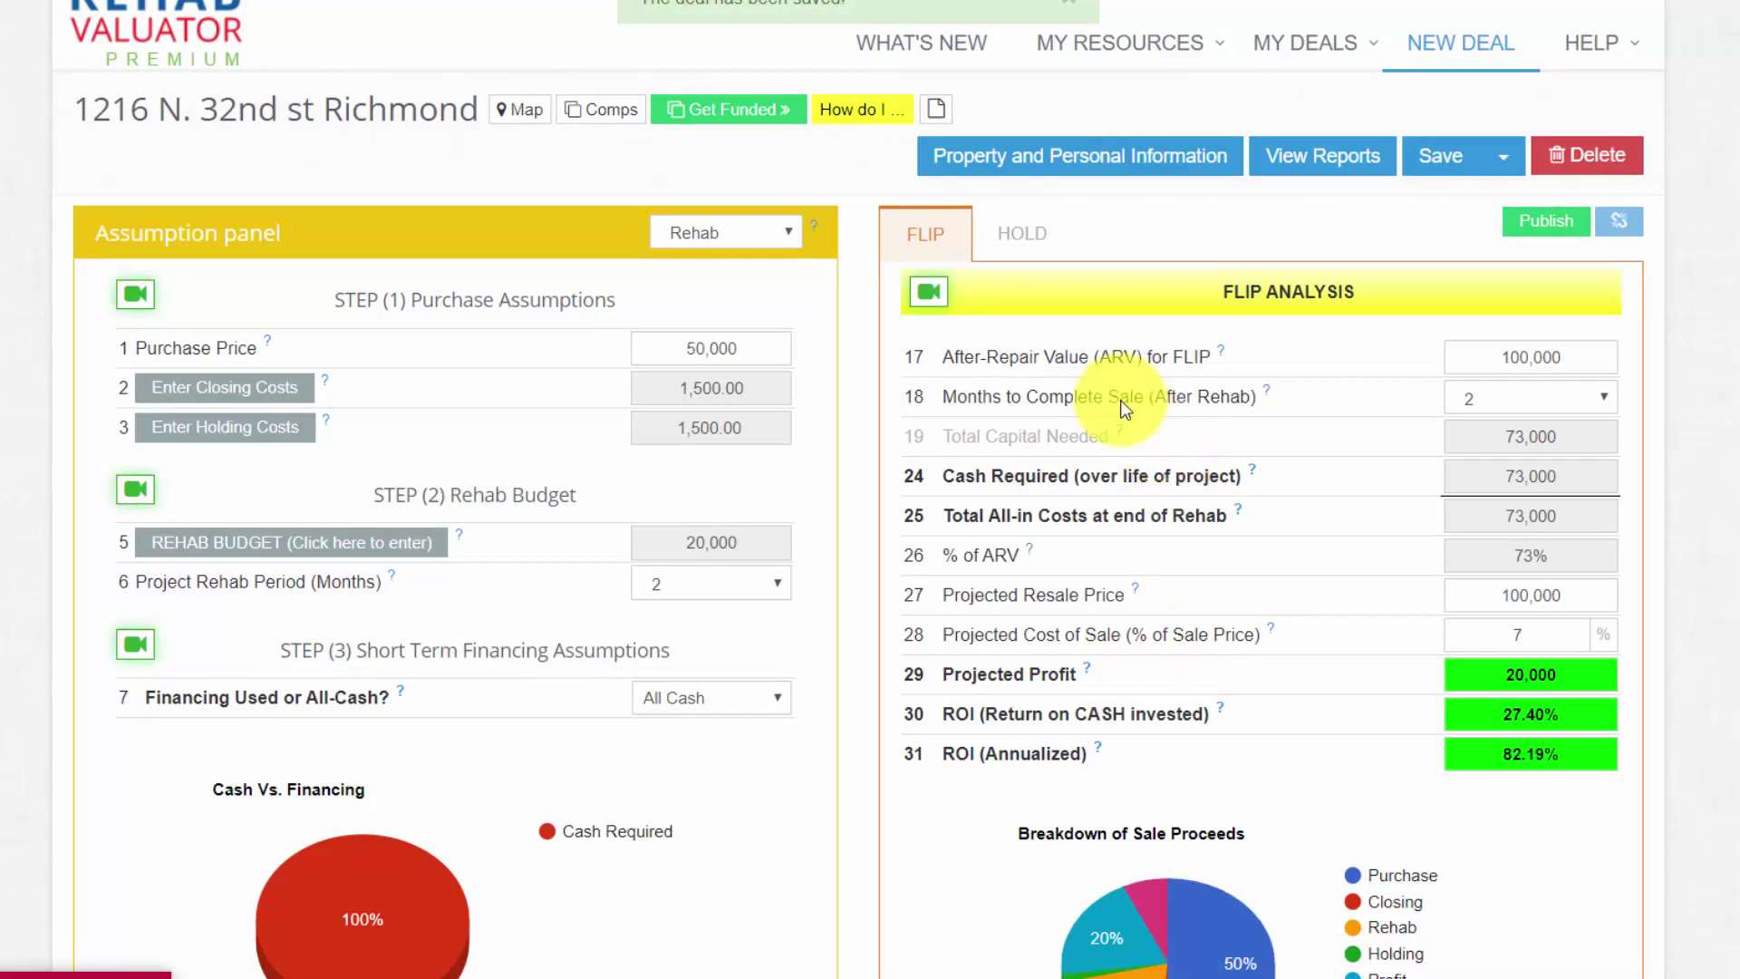
# - Generate the Comps Report and show its Zillow comps table, averaging $266,034
pyautogui.click(1290, 172)
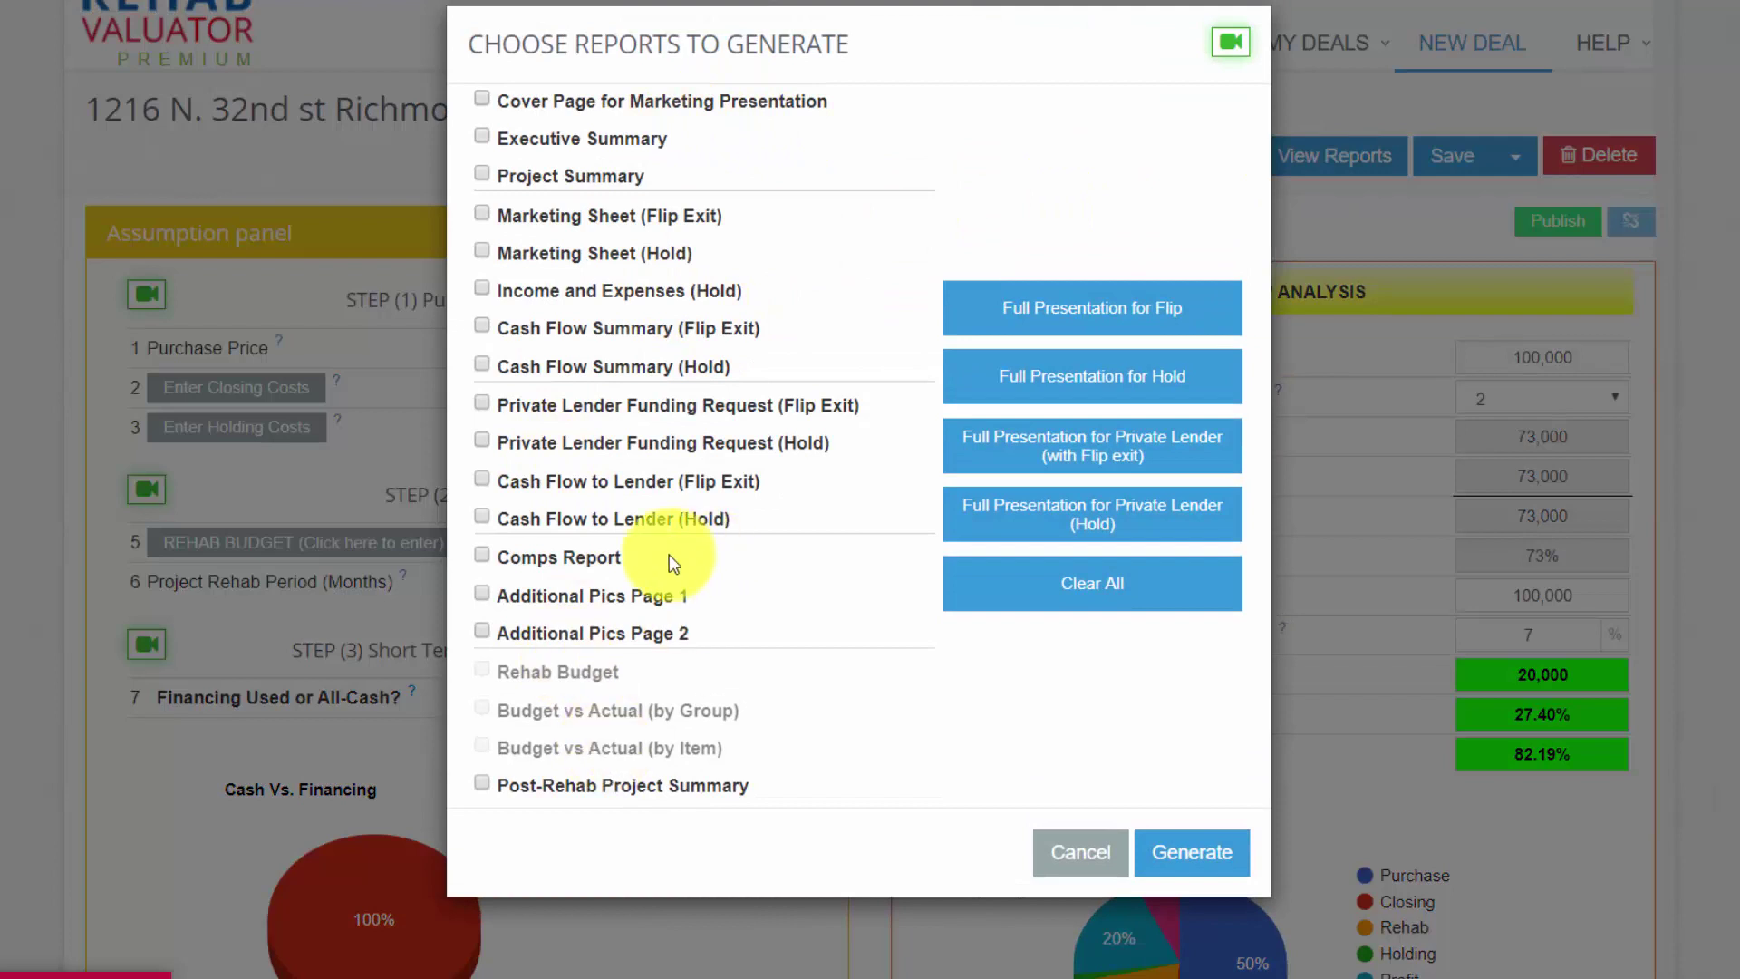
pyautogui.click(483, 556)
pyautogui.click(1212, 849)
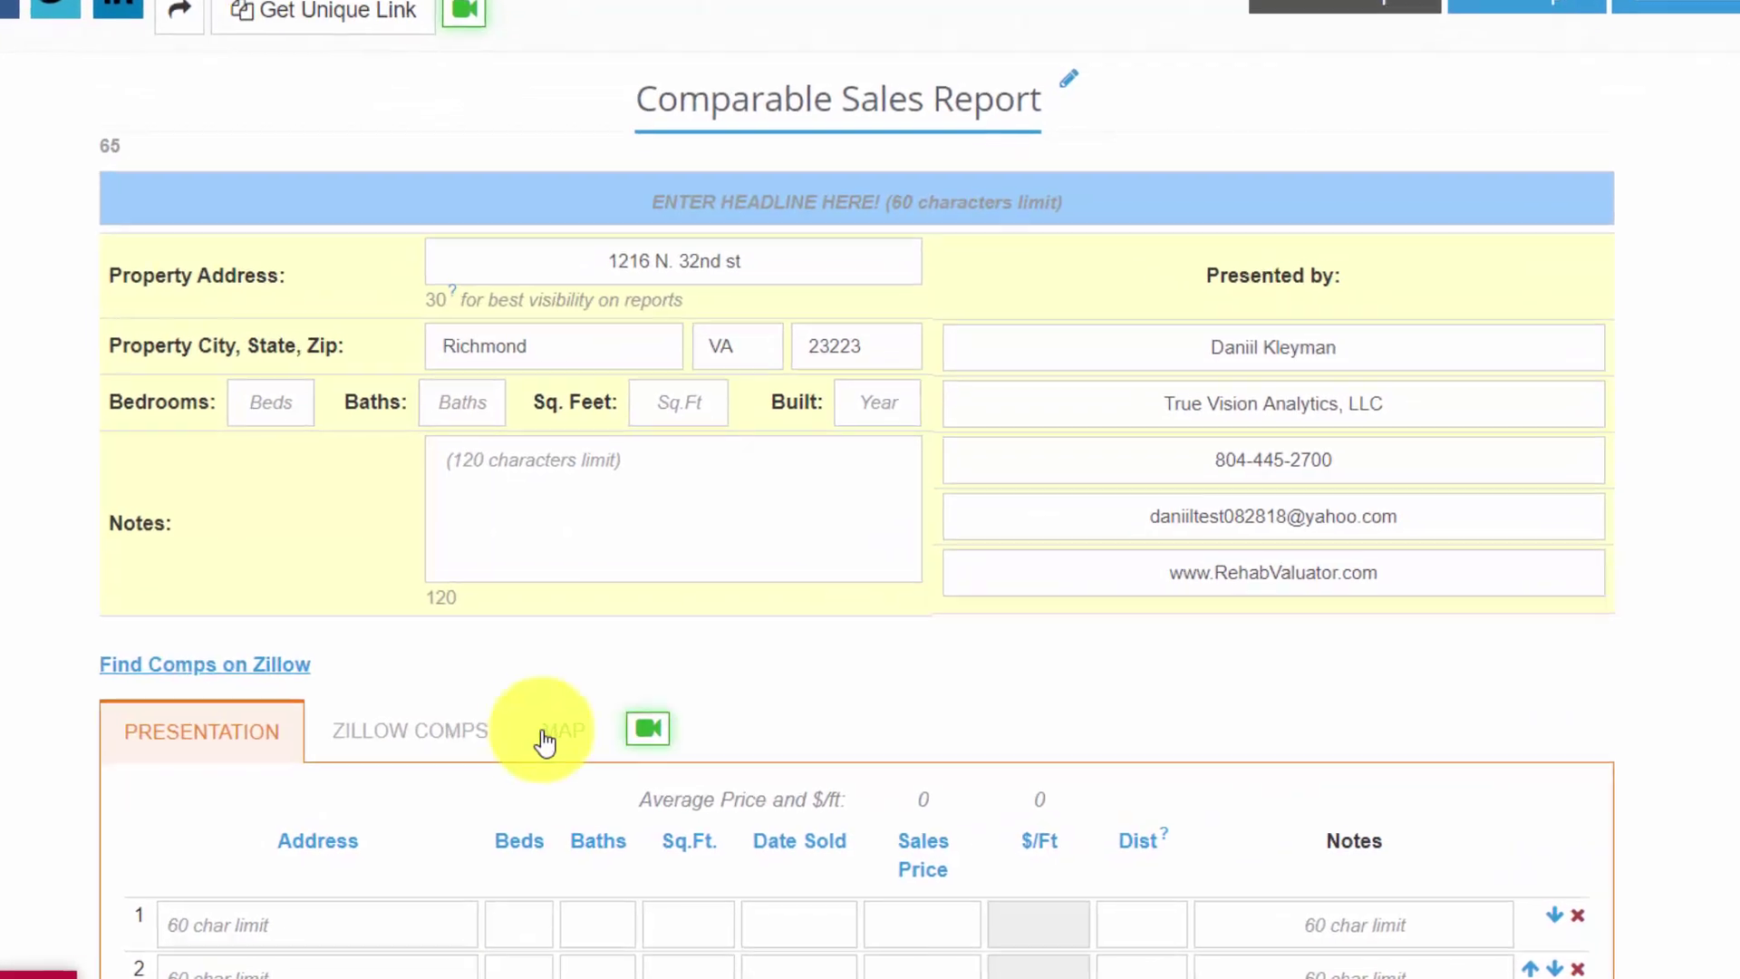
pyautogui.click(473, 757)
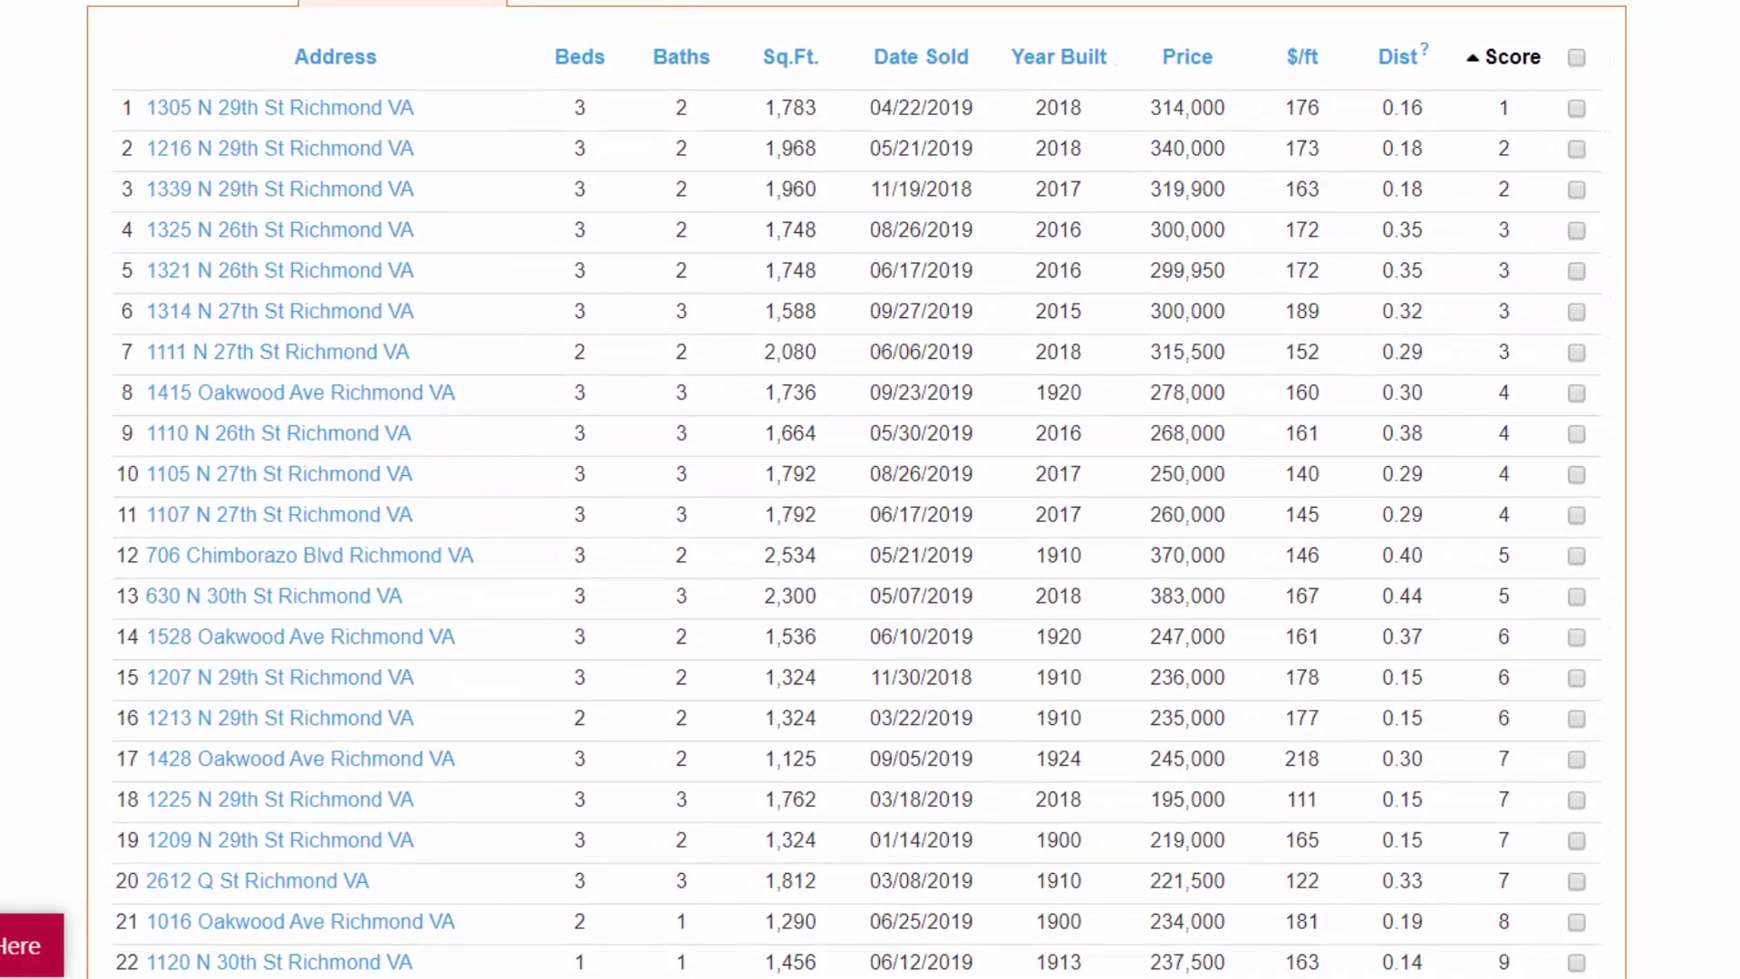
# - Scroll through the Zillow comparable sales table to review the comps
pyautogui.scroll(-4, 856, 490)
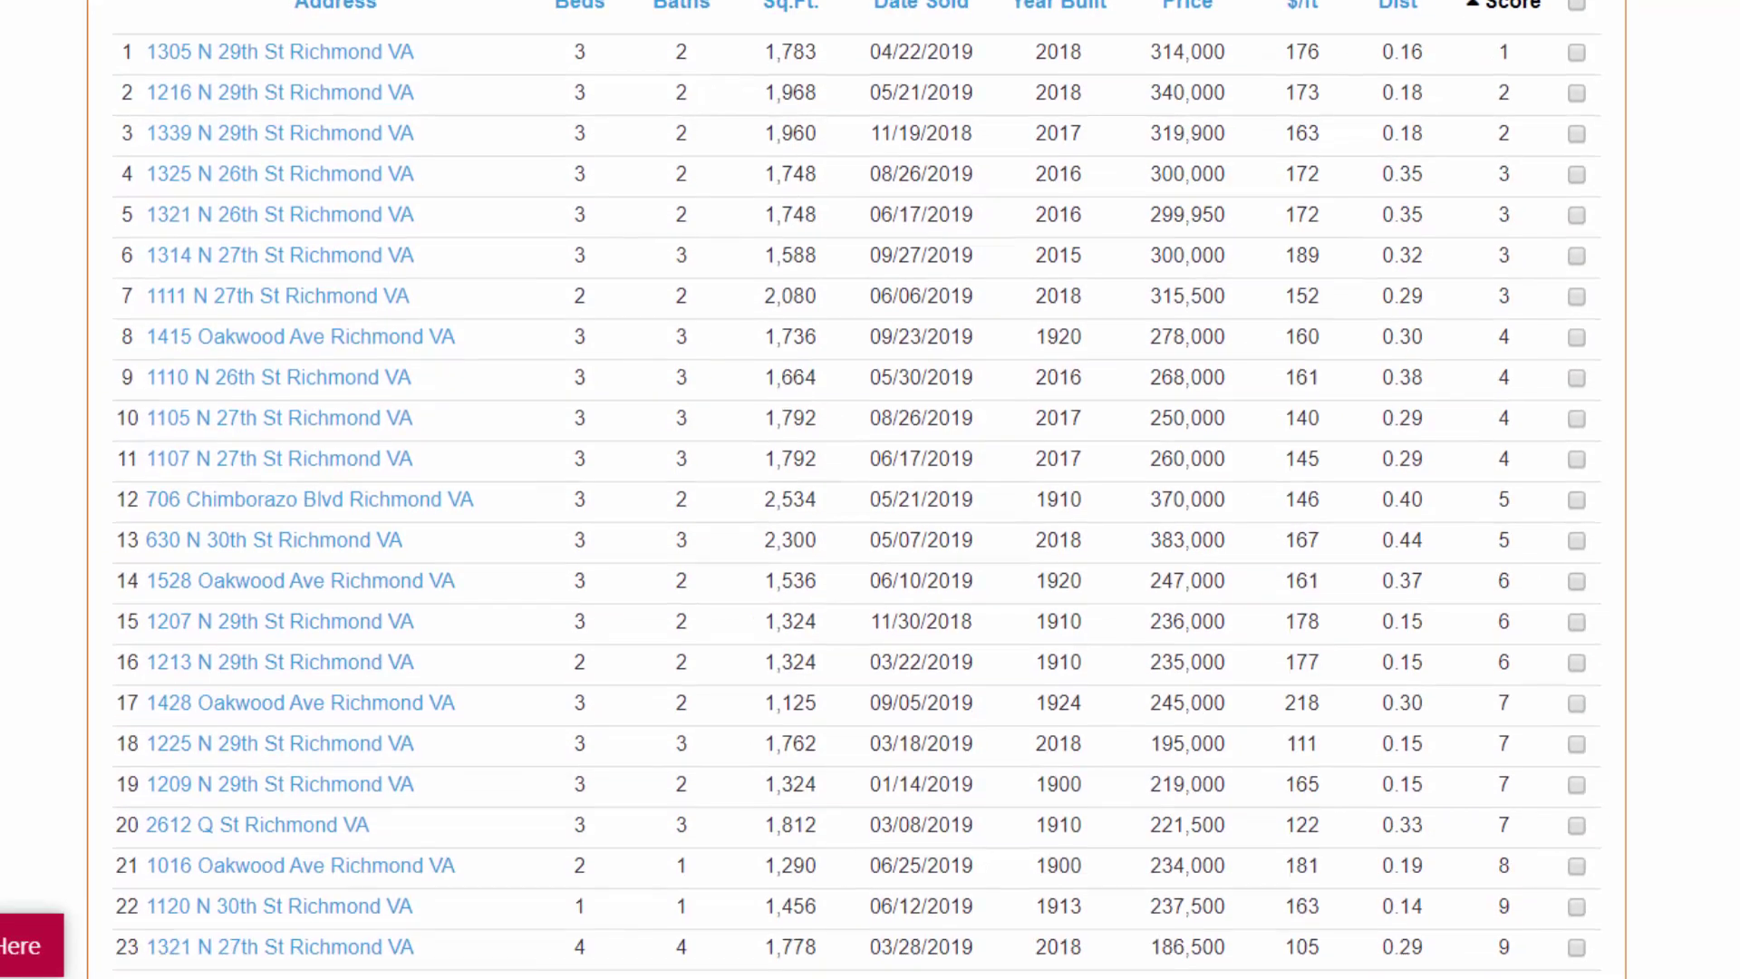
pyautogui.scroll(3, 856, 490)
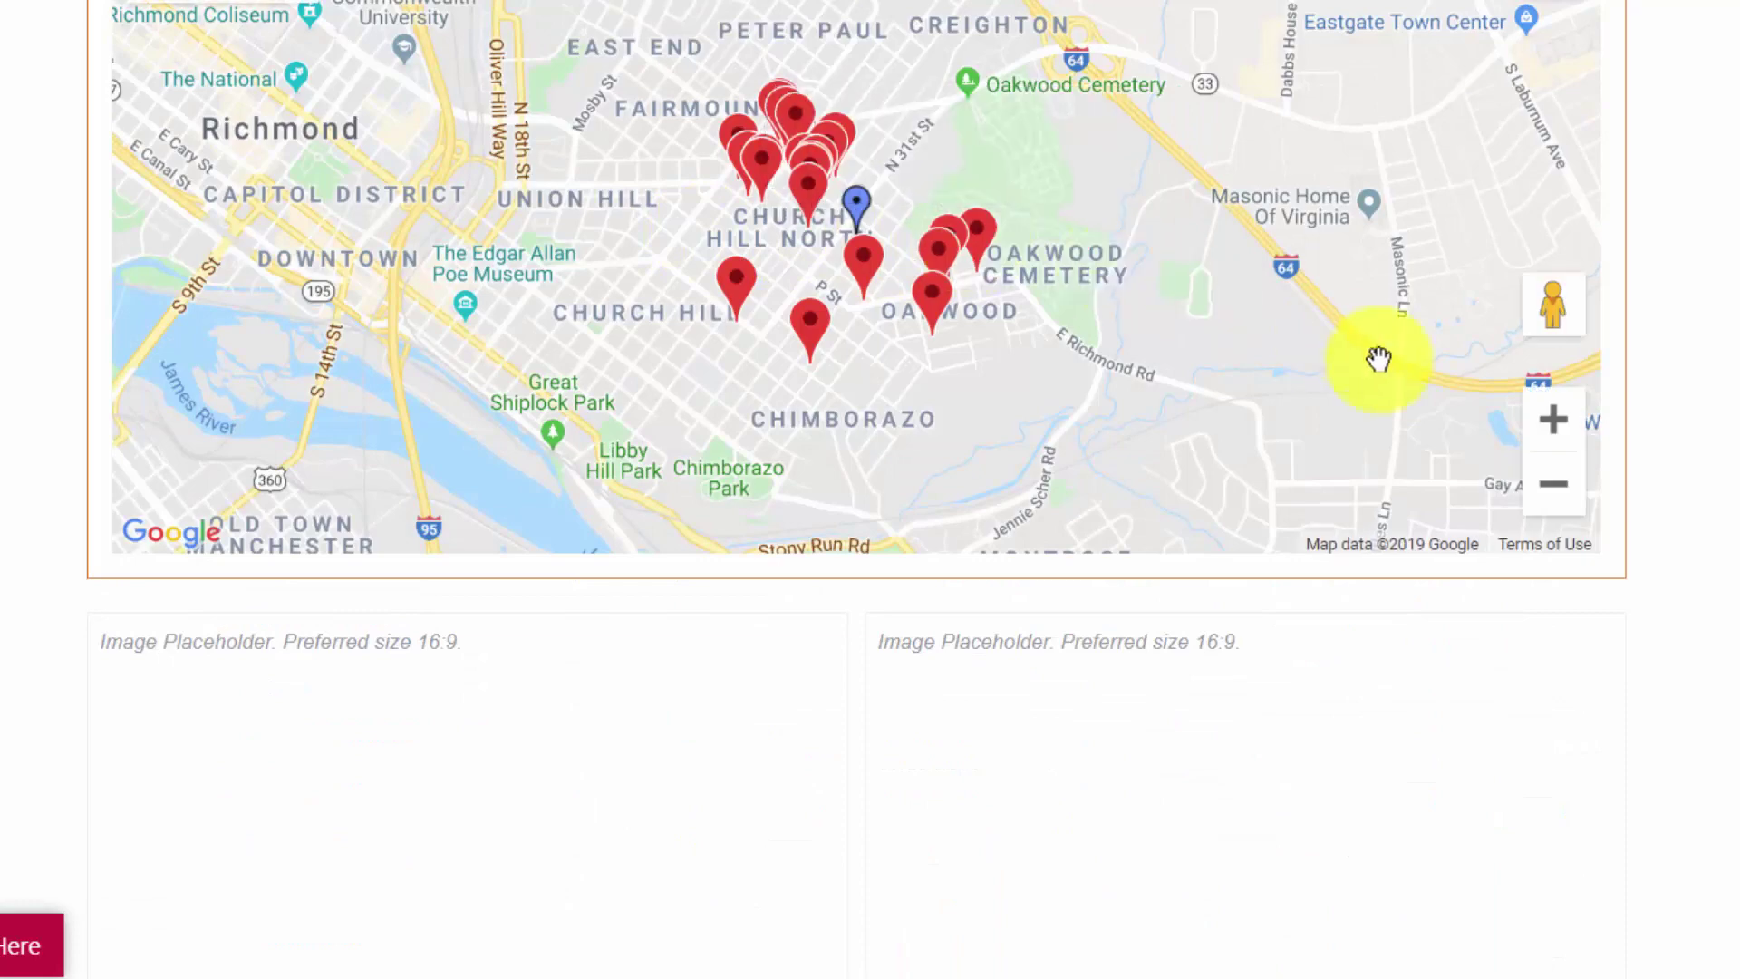
# - Zoom the comps map in one level, inspect nearby sale pins, then return to Zillow comps
pyautogui.scroll(2, 1553, 459)
pyautogui.click(1555, 580)
pyautogui.scroll(1, 1559, 584)
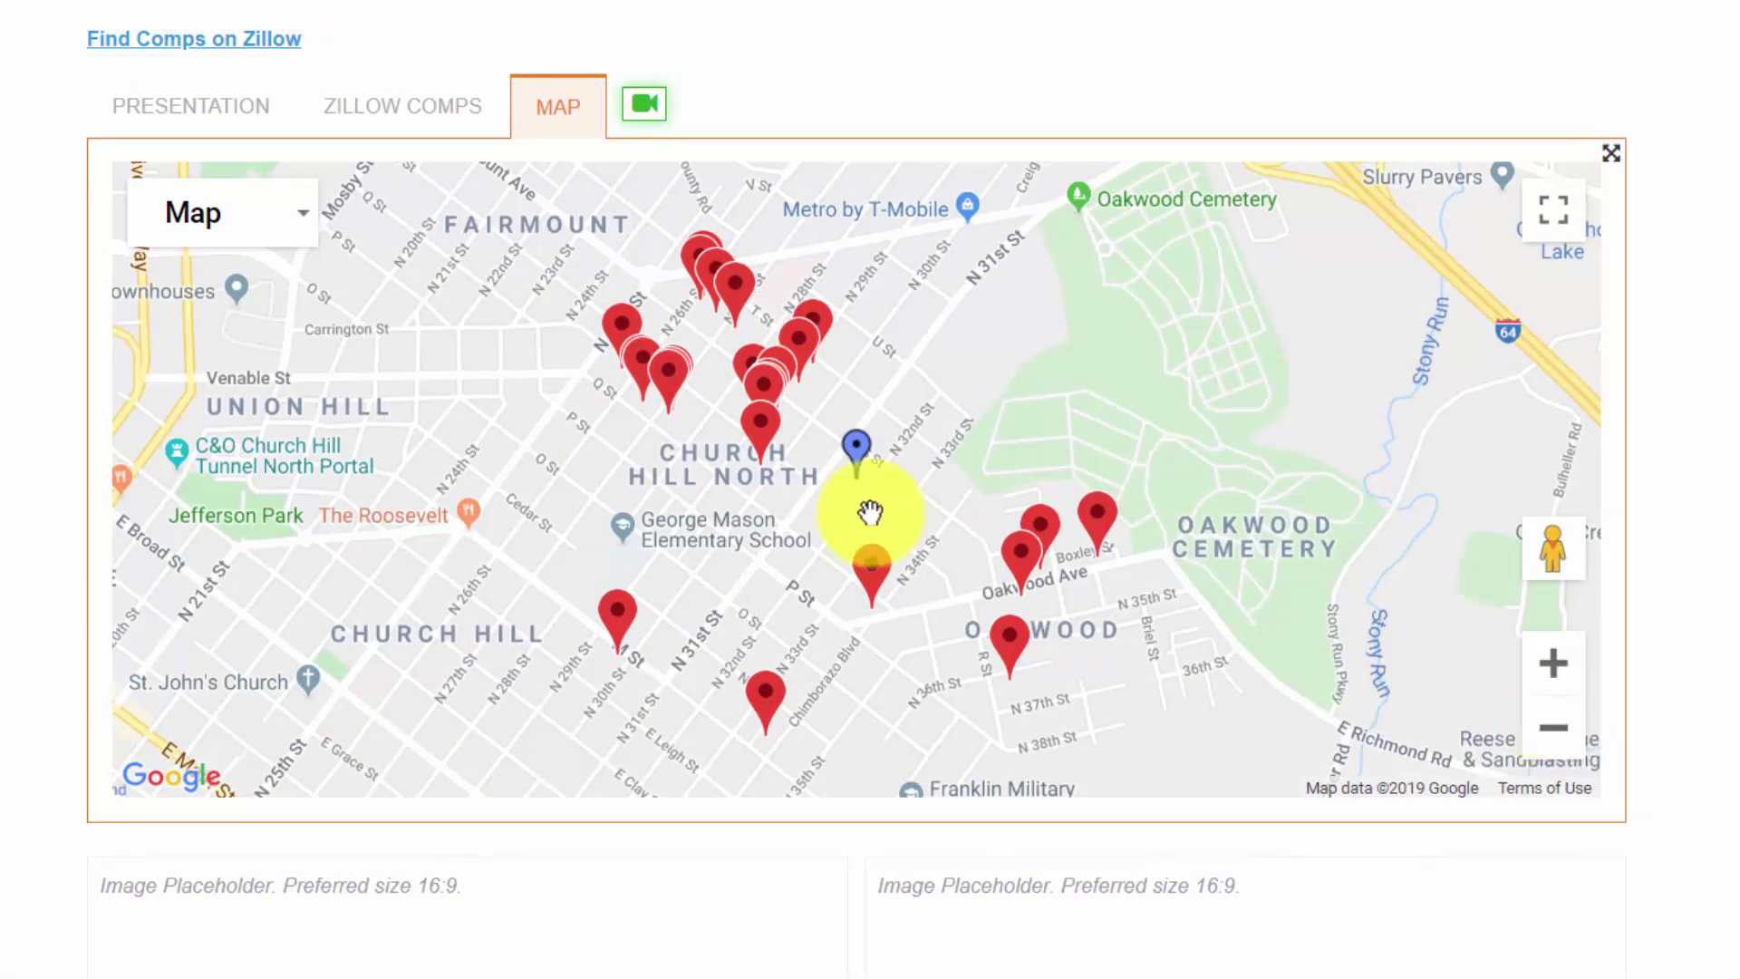
pyautogui.moveTo(850, 487)
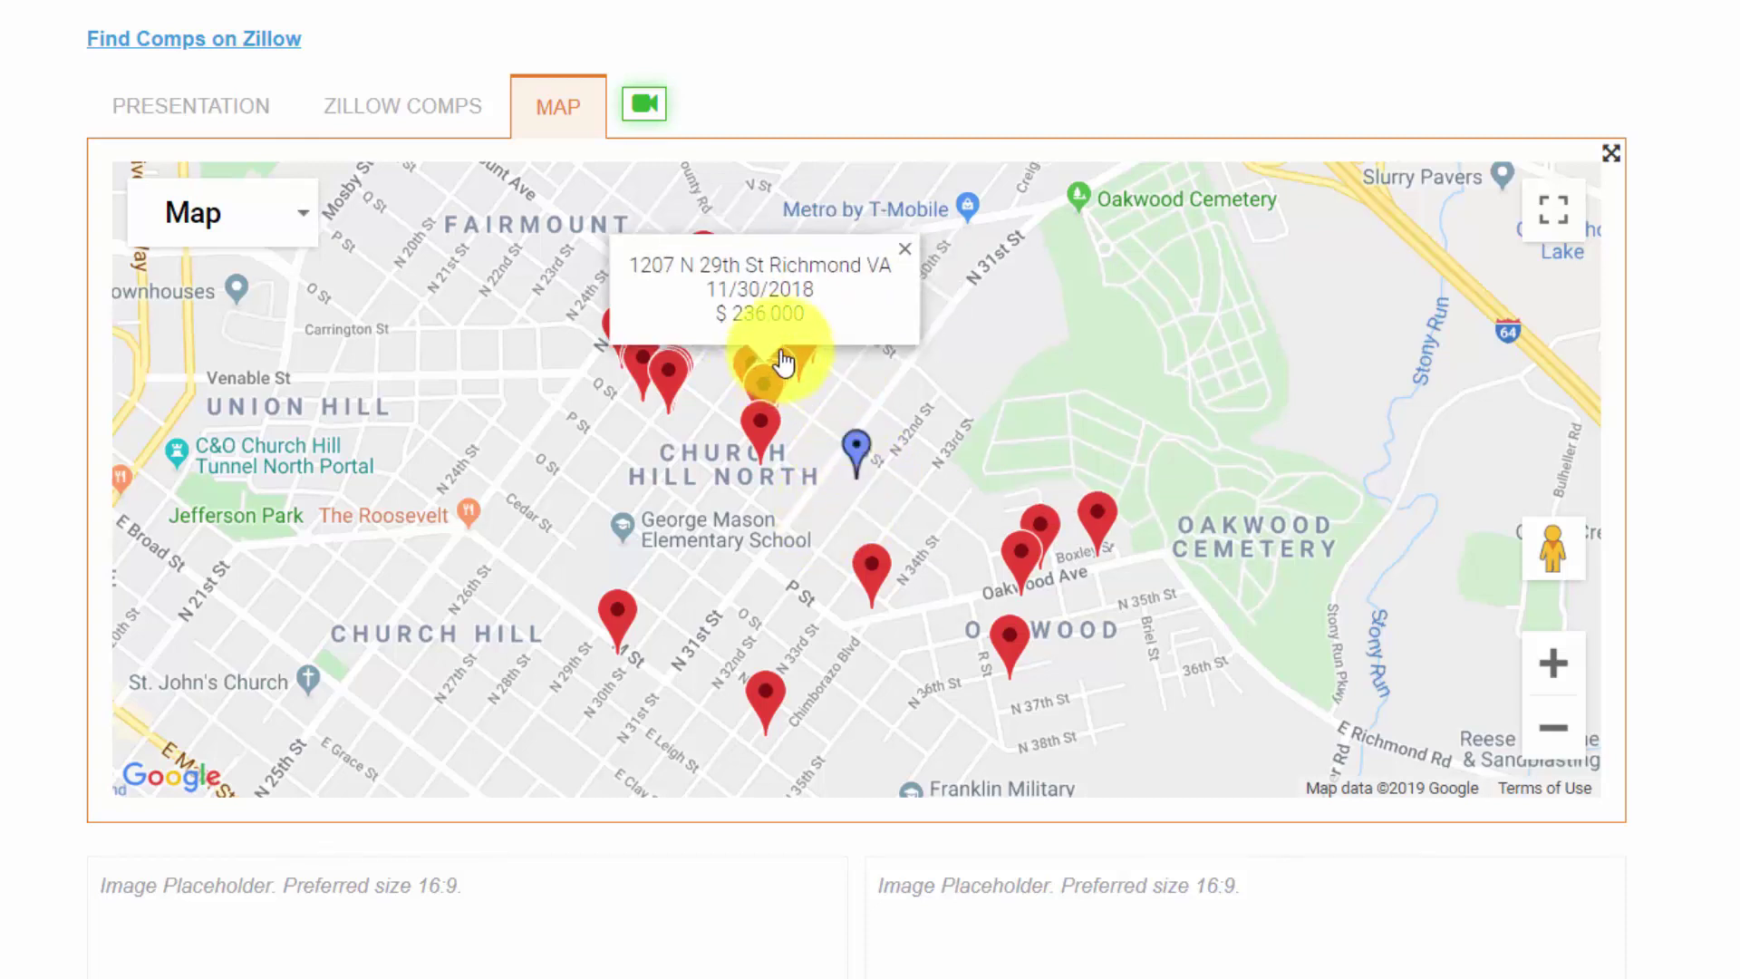
pyautogui.moveTo(761, 413)
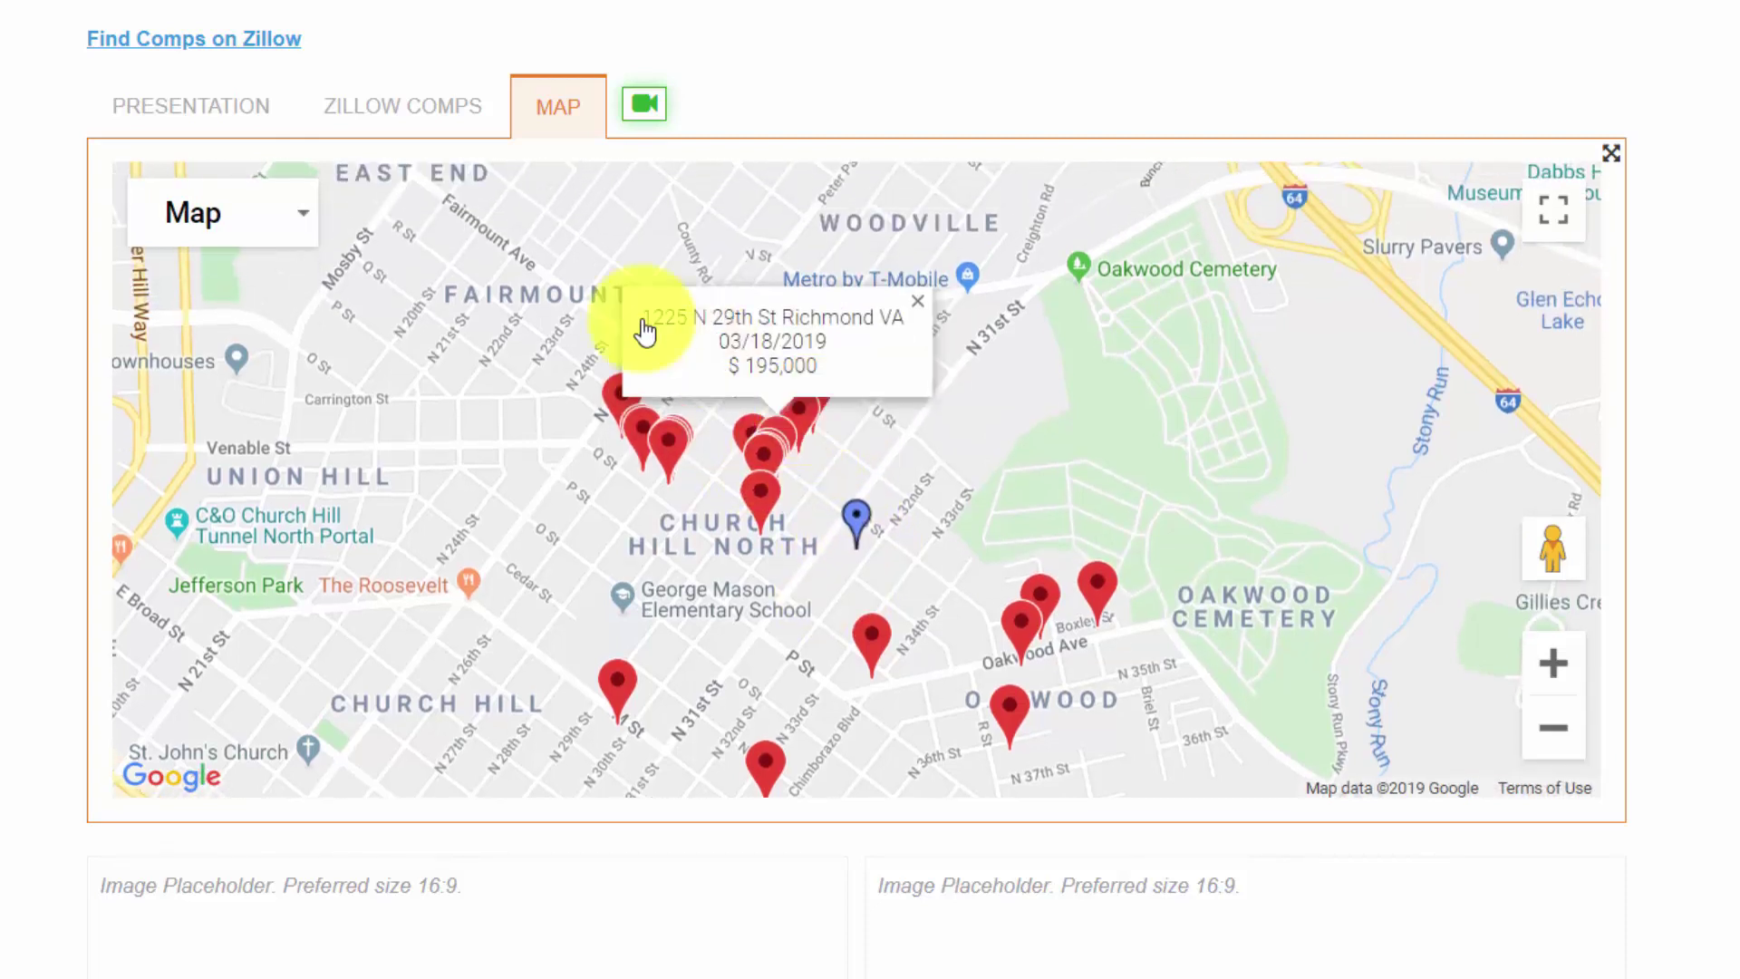
pyautogui.click(428, 113)
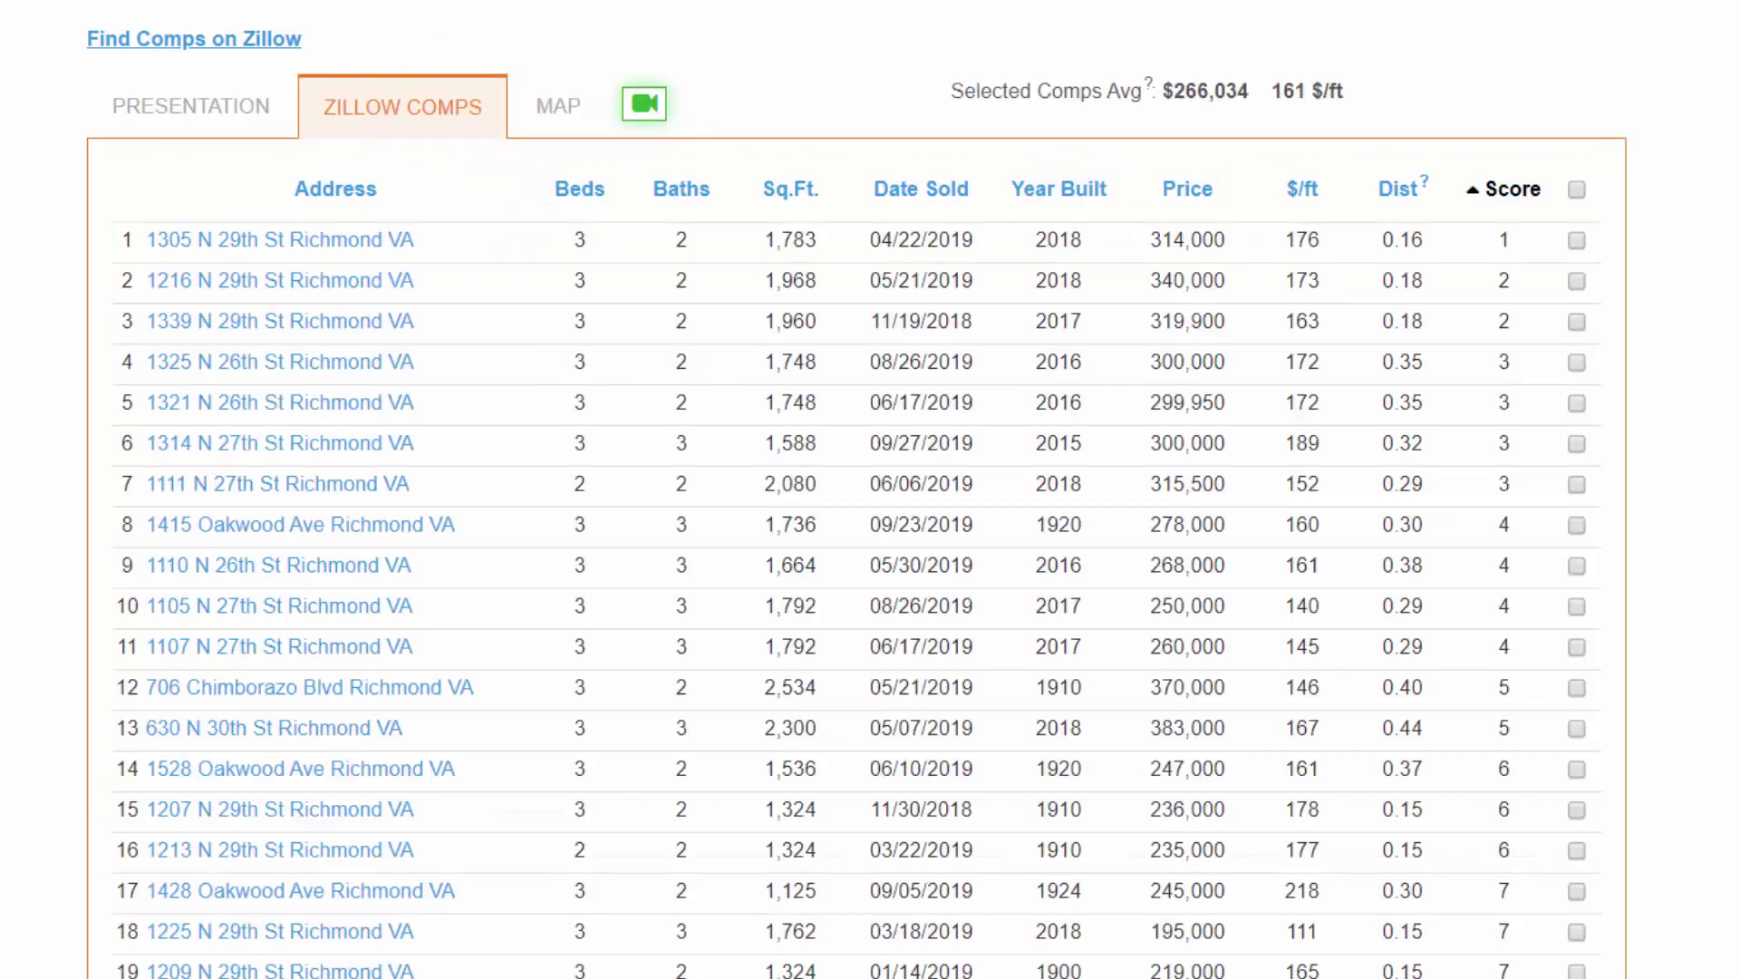
# - Enter 1808 as the subject's square footage, producing a $290,365 Projected ARV
pyautogui.scroll(1, 857, 490)
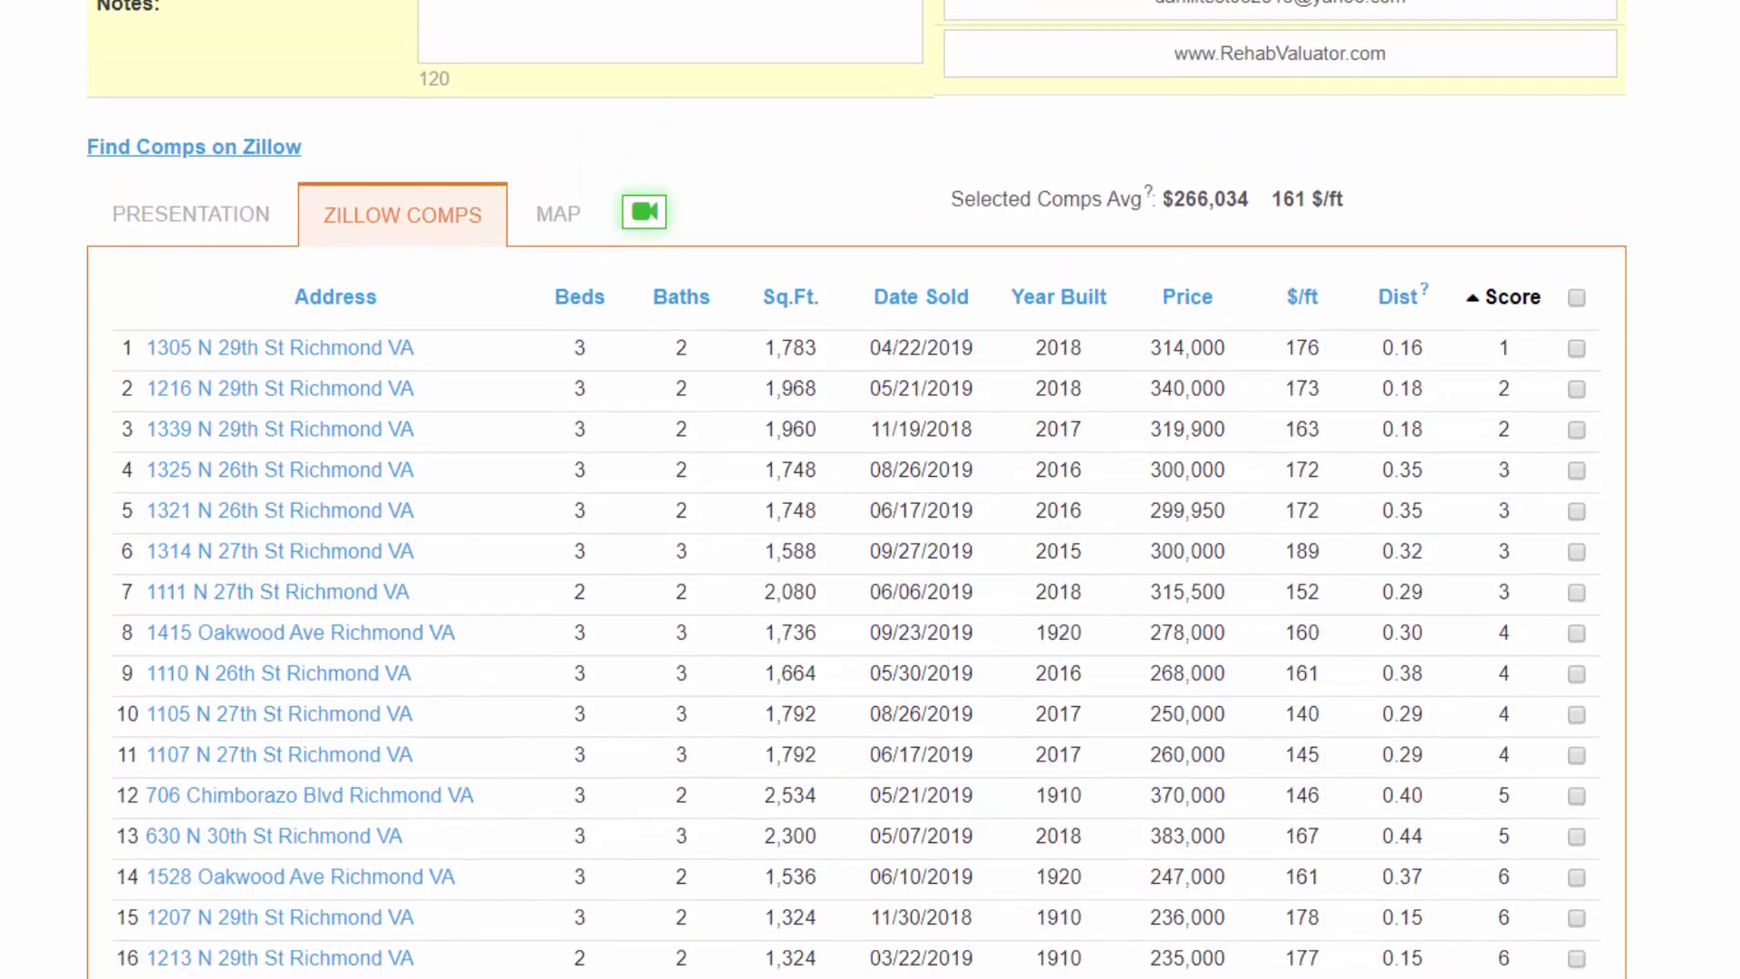
pyautogui.scroll(-4, 856, 490)
pyautogui.scroll(2, 857, 489)
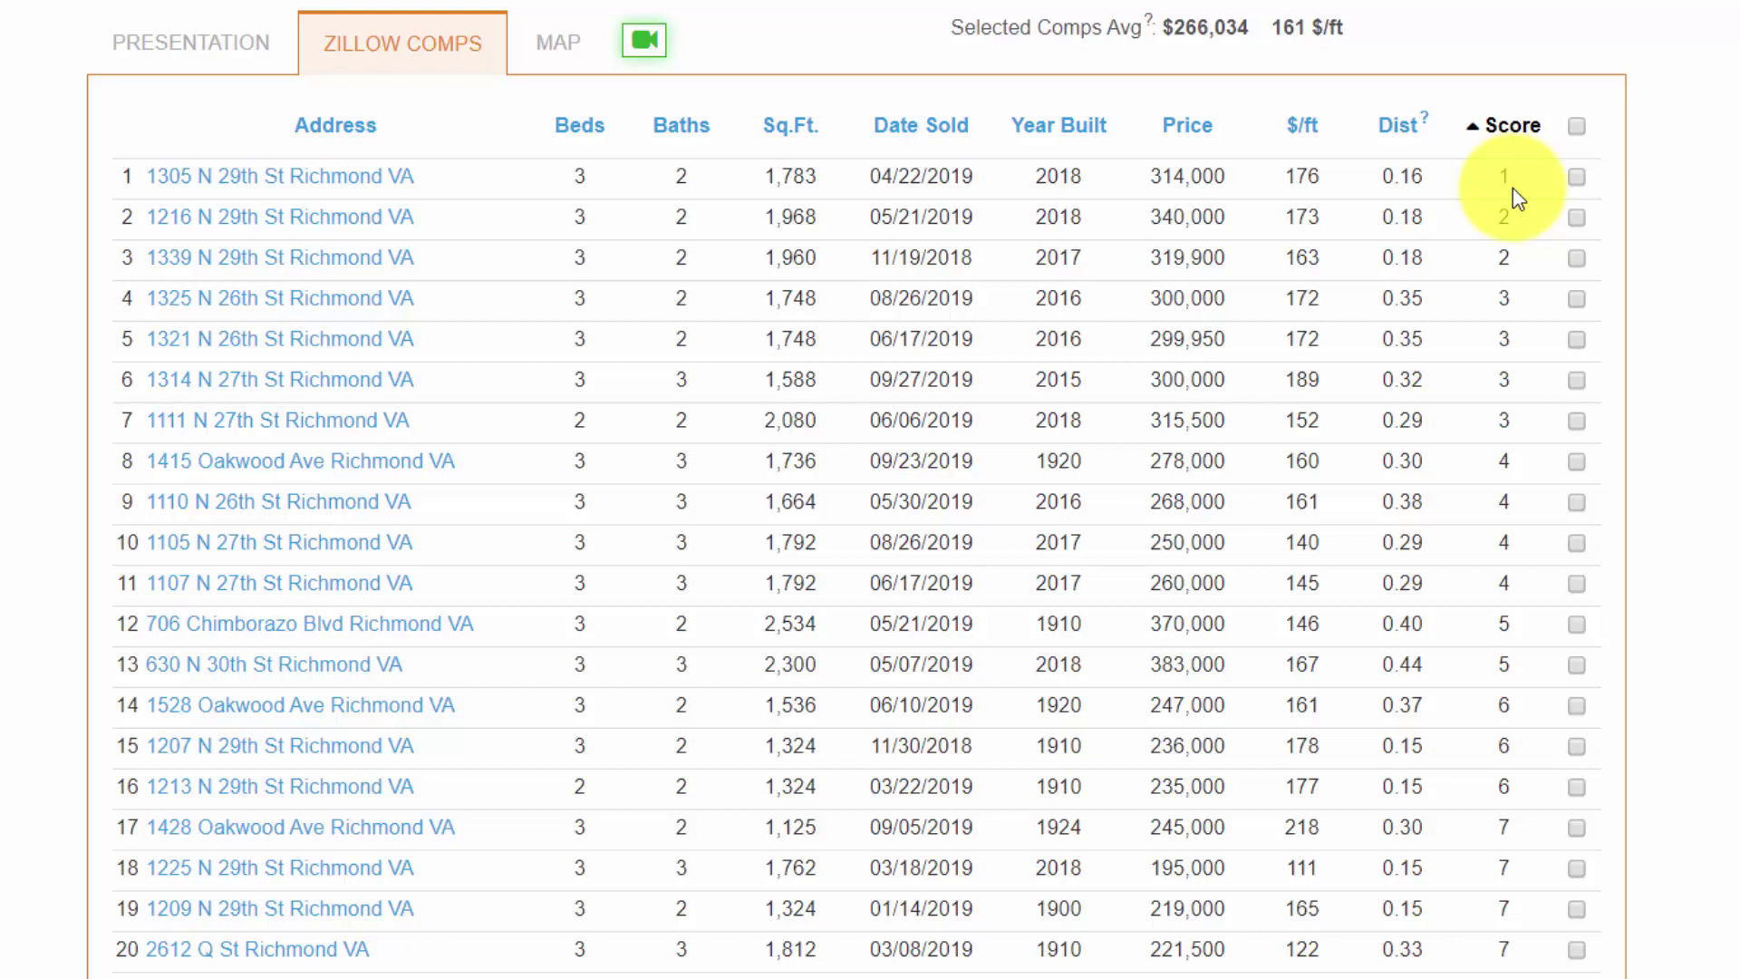
pyautogui.scroll(5, 781, 149)
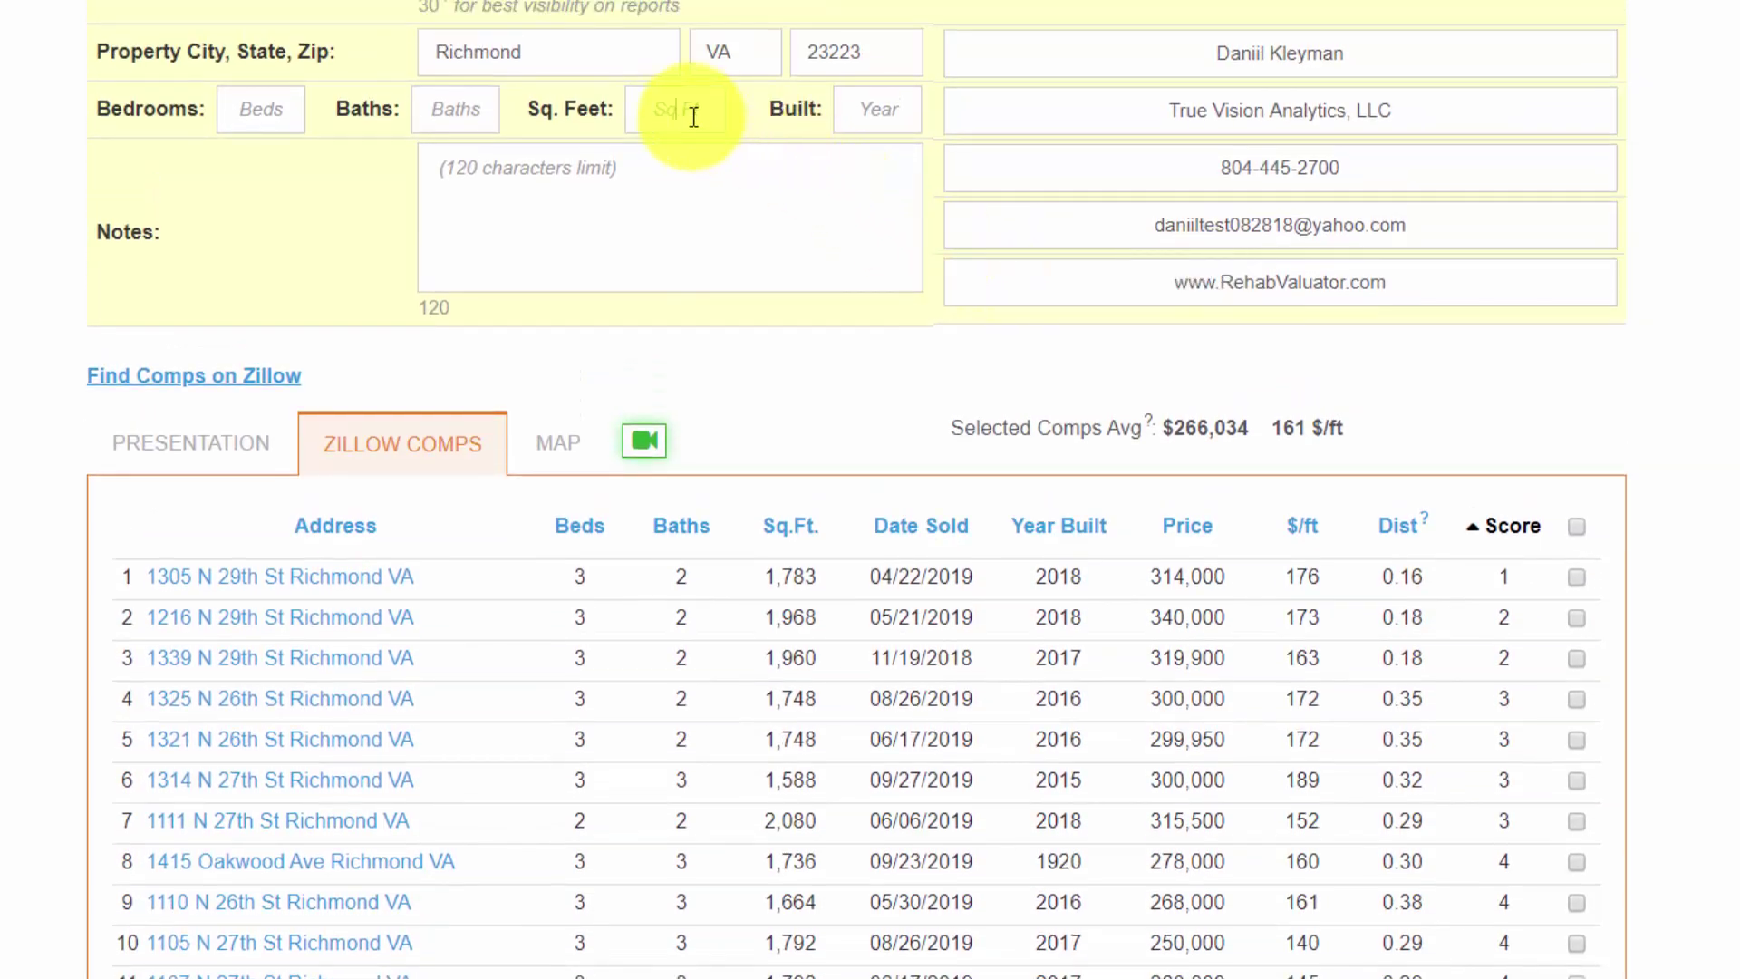
pyautogui.click(676, 110)
pyautogui.scroll(2, 675, 110)
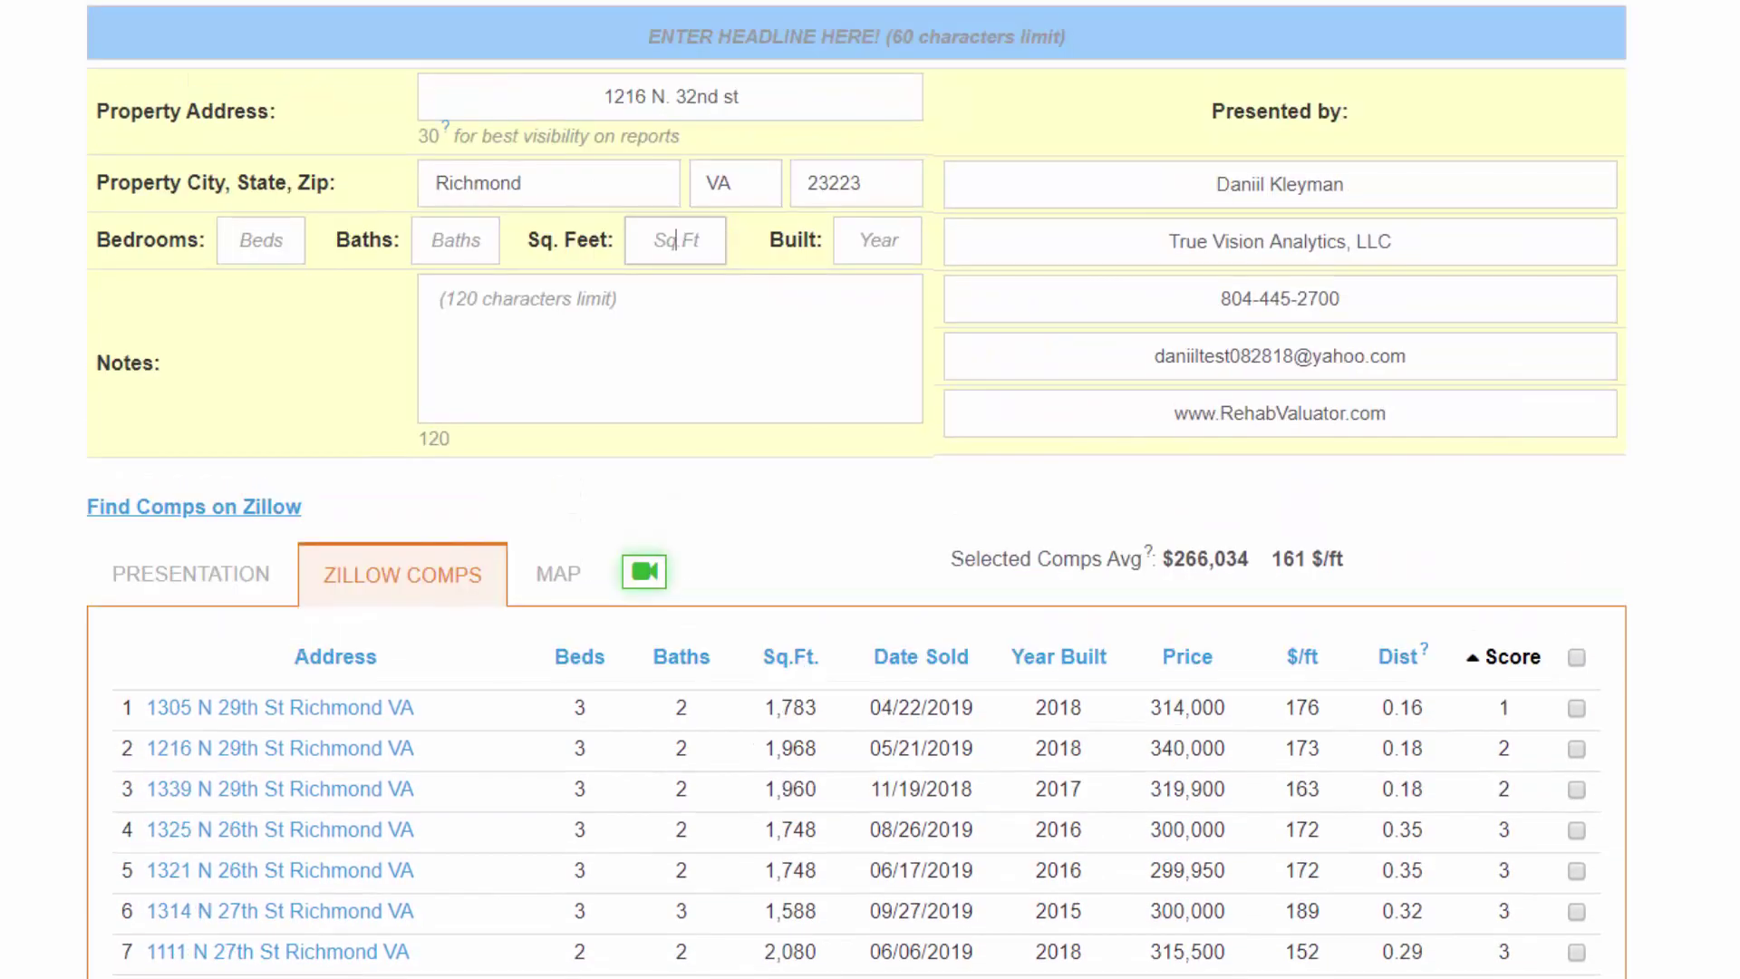
pyautogui.write('1808')
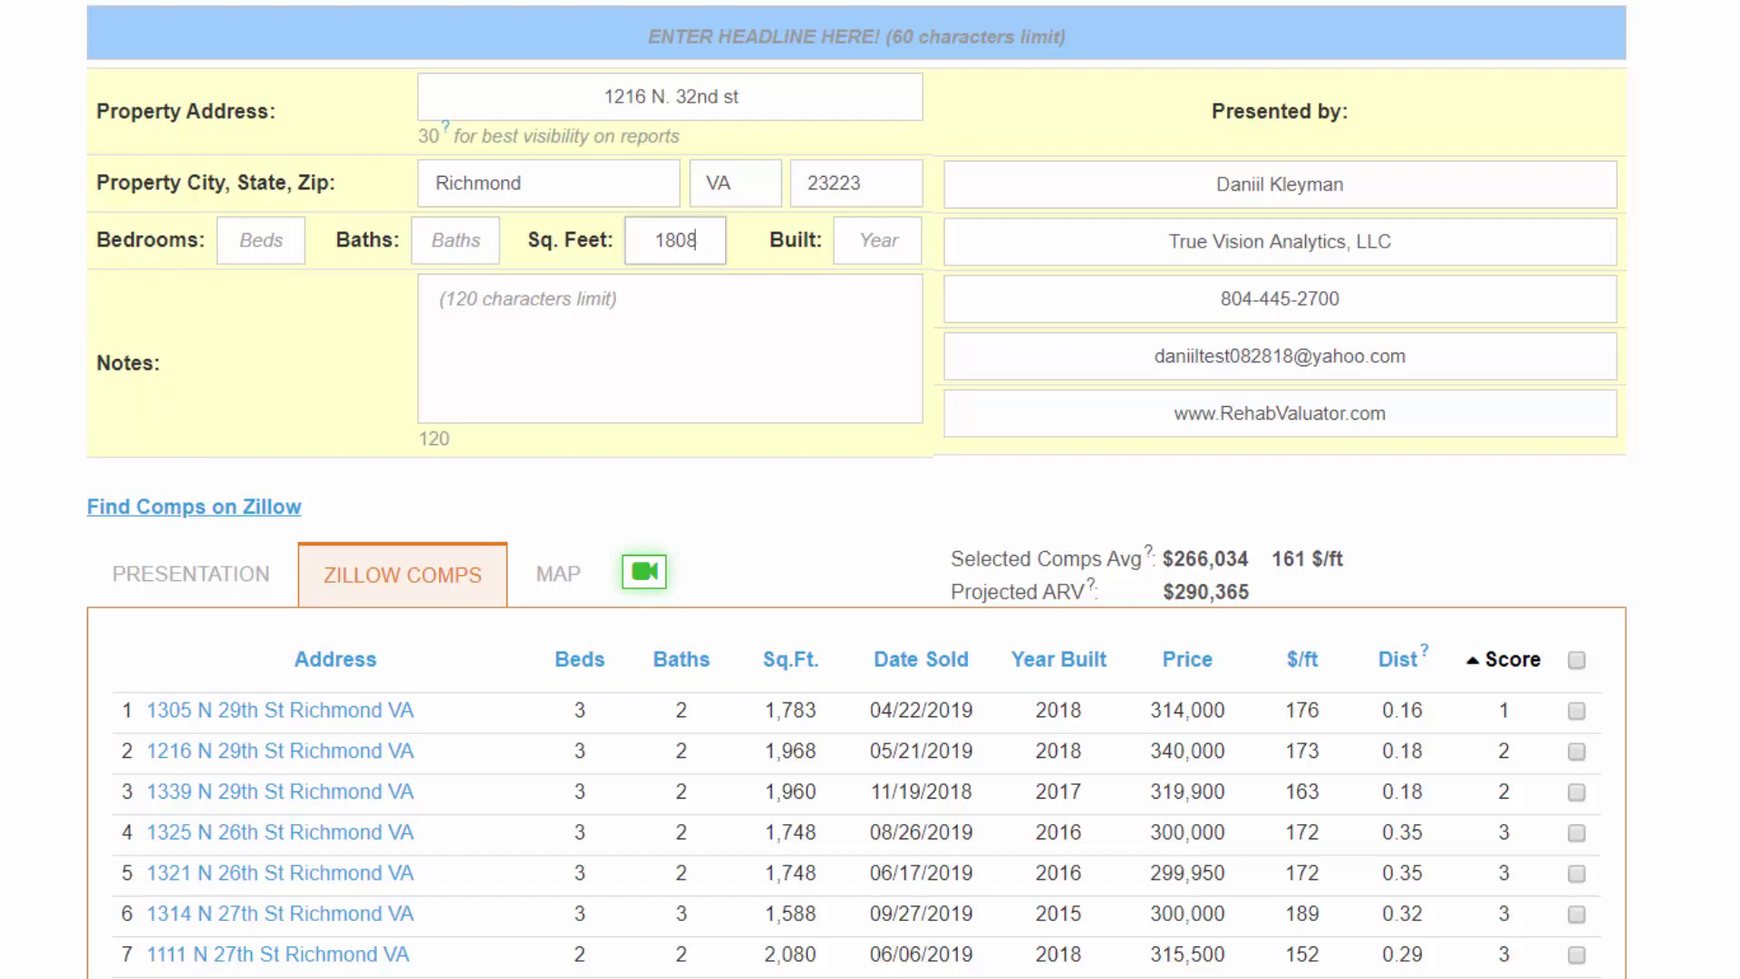
pyautogui.scroll(-5, 1085, 137)
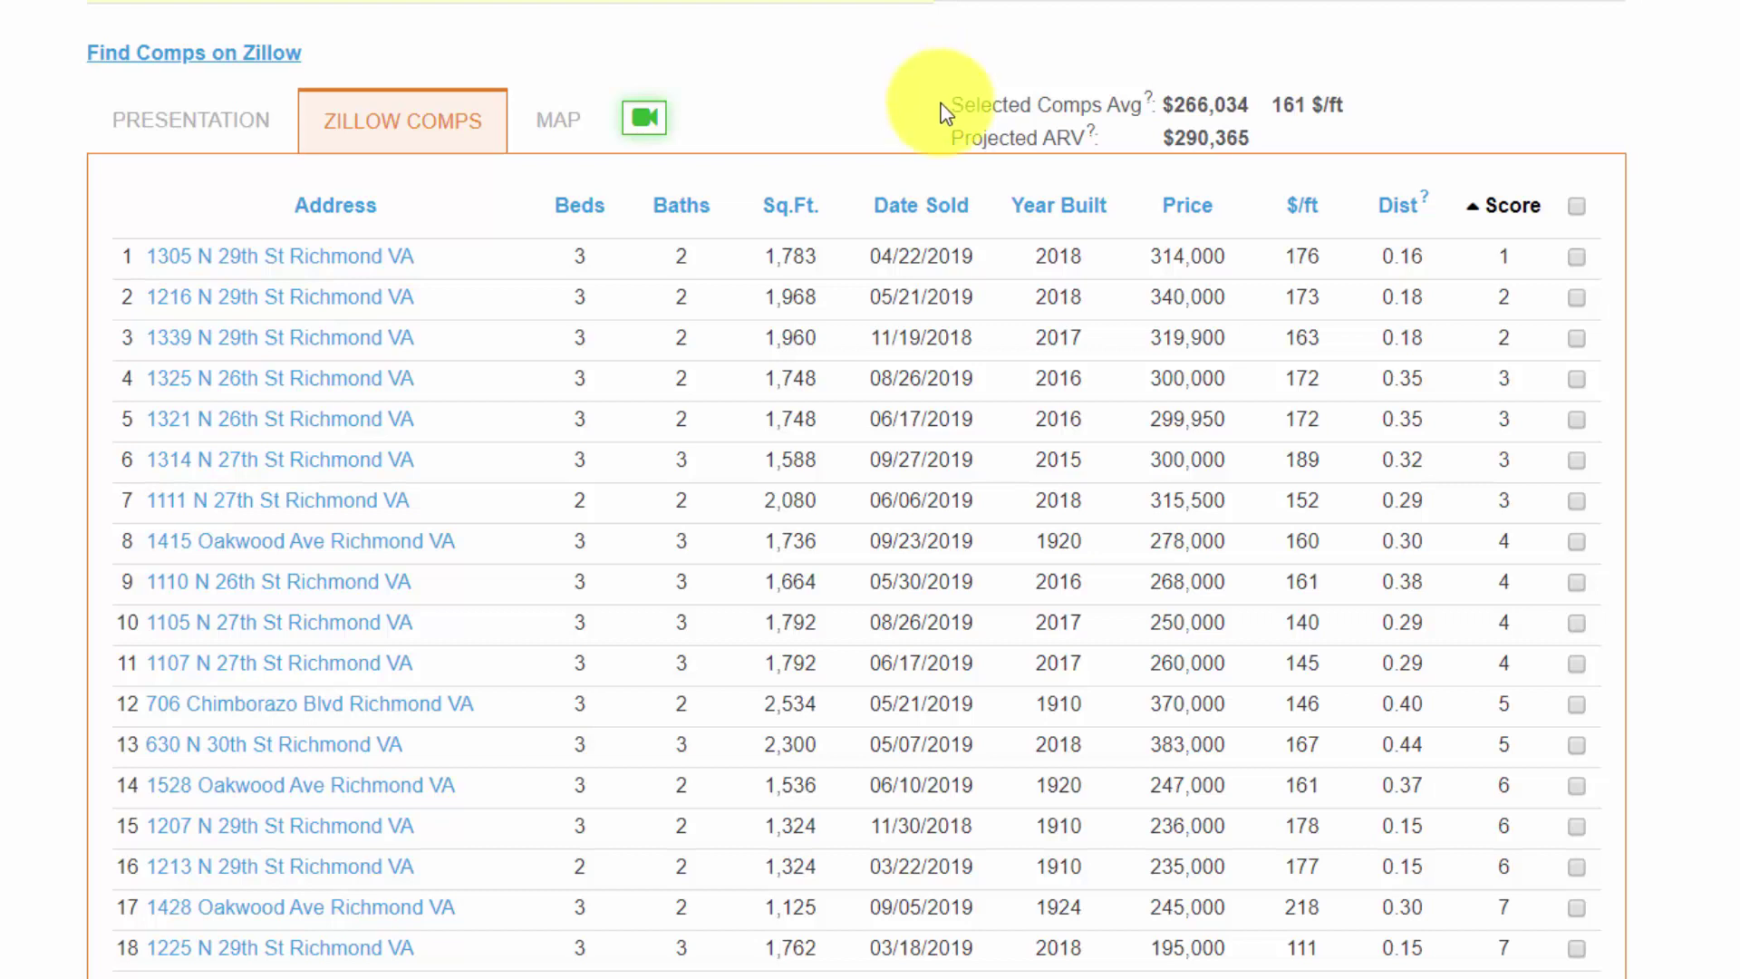
pyautogui.moveTo(946, 112); pyautogui.dragTo(1147, 101)
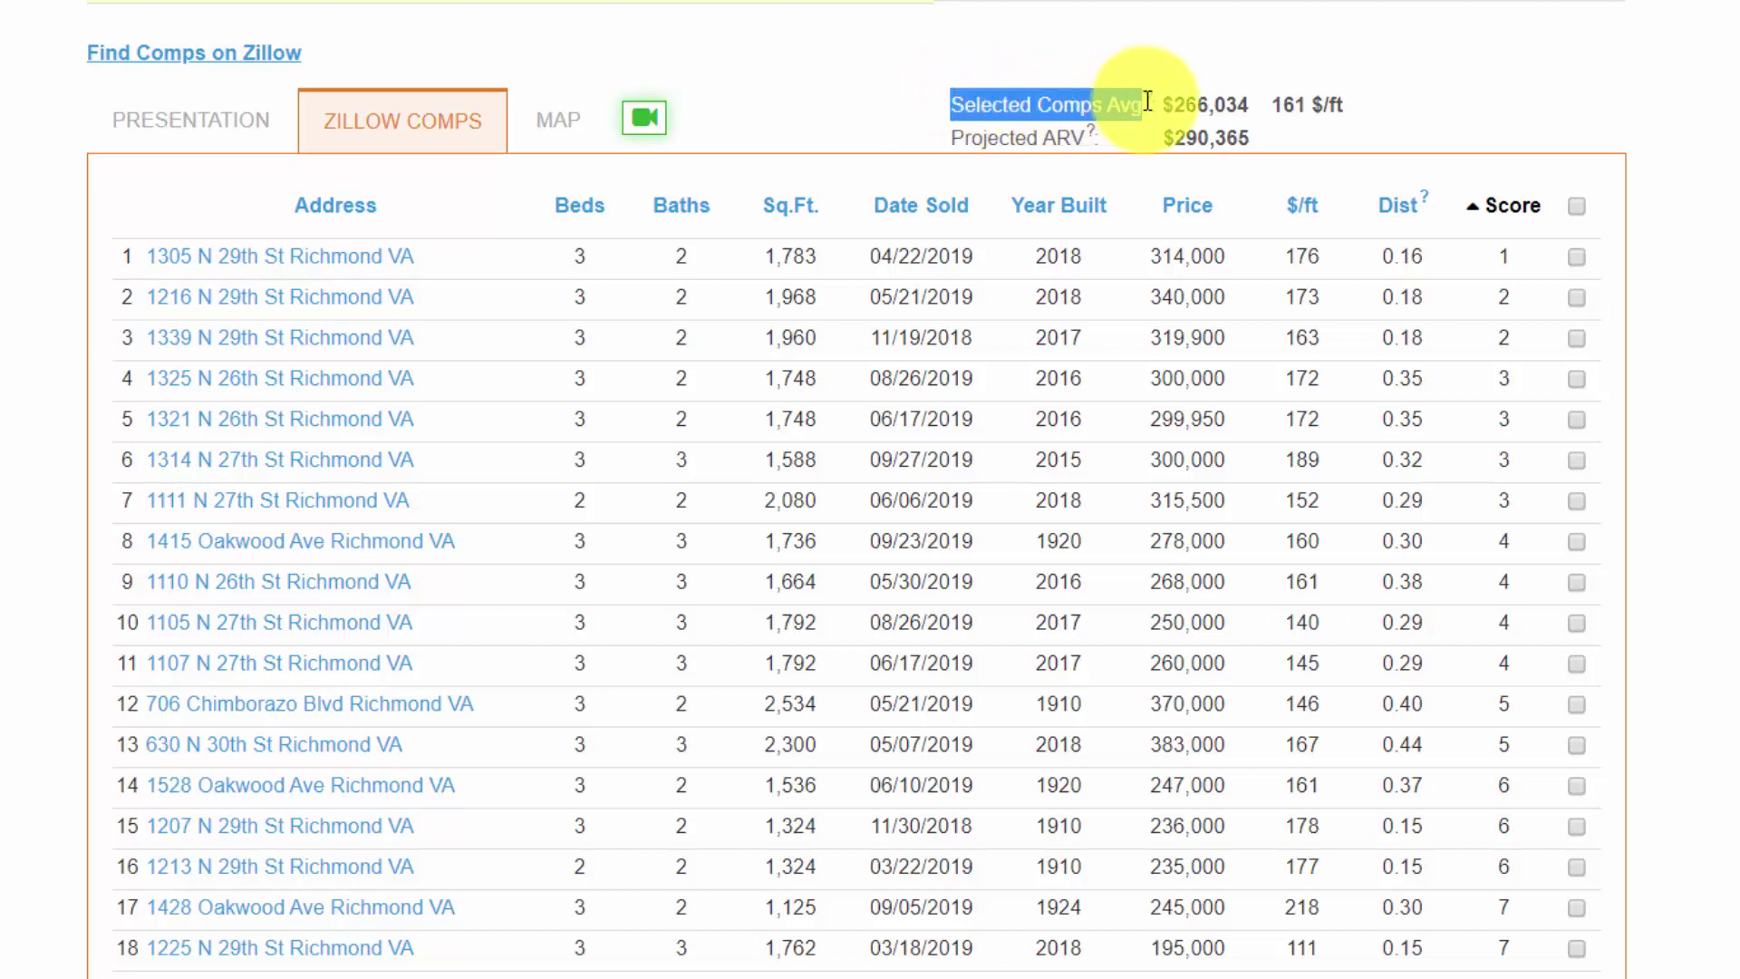
pyautogui.doubleClick(1210, 105)
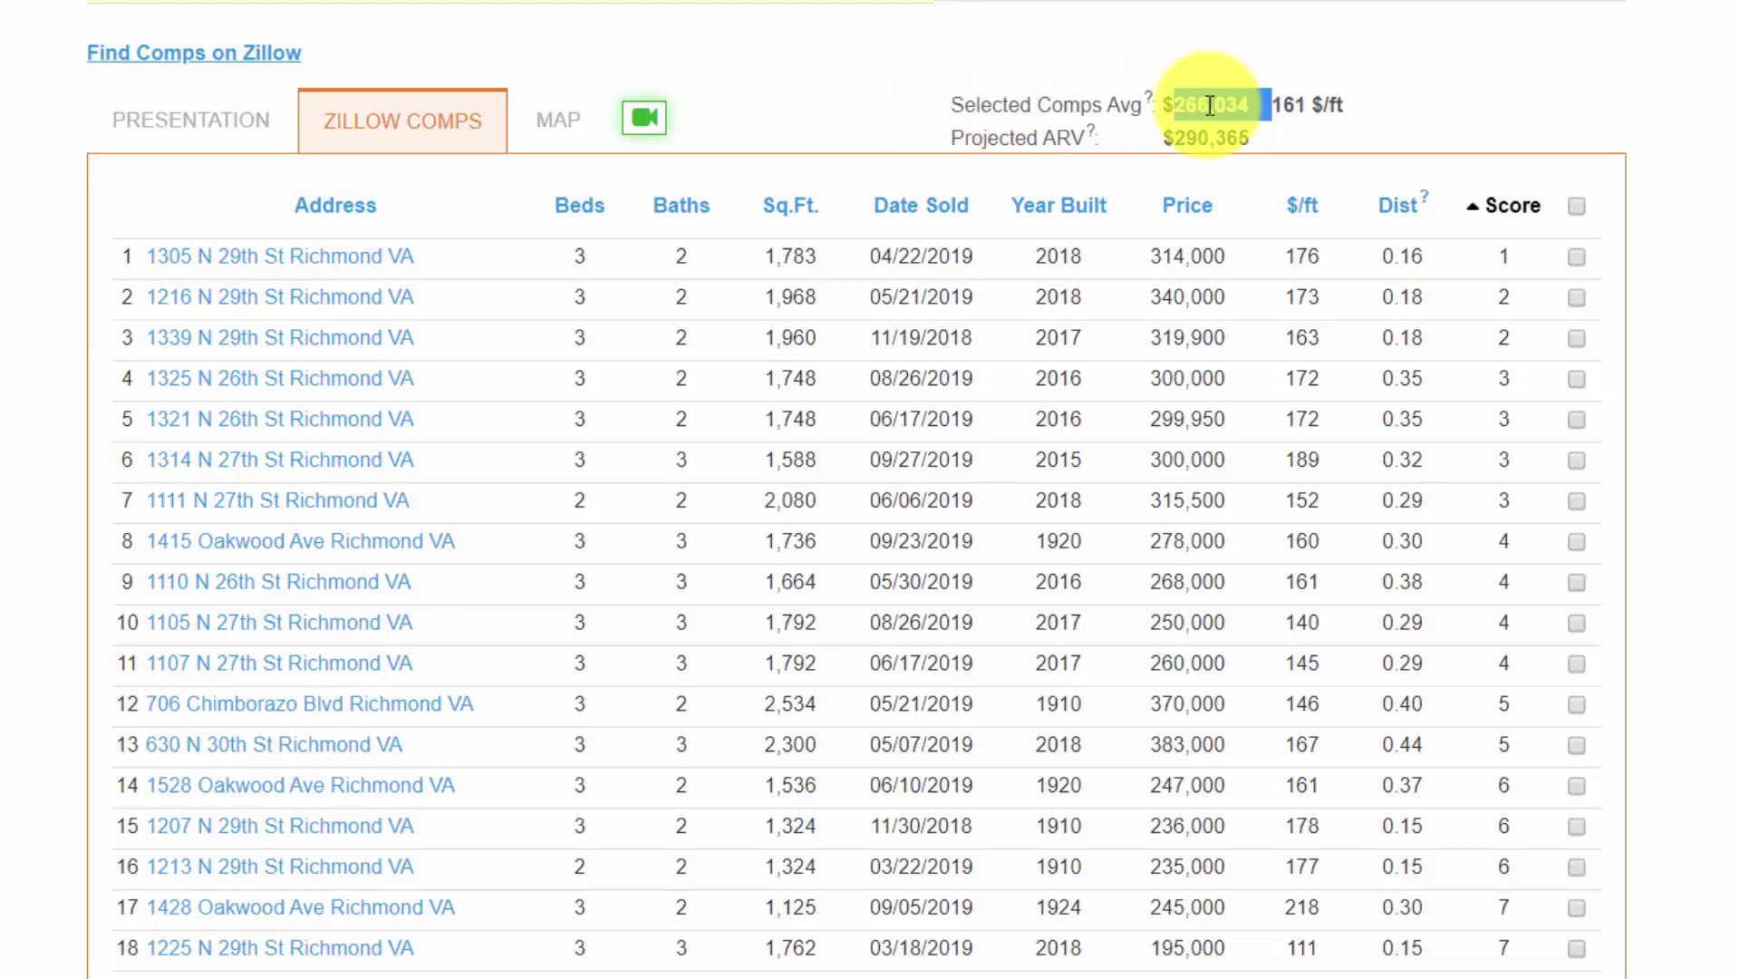
pyautogui.doubleClick(1289, 106)
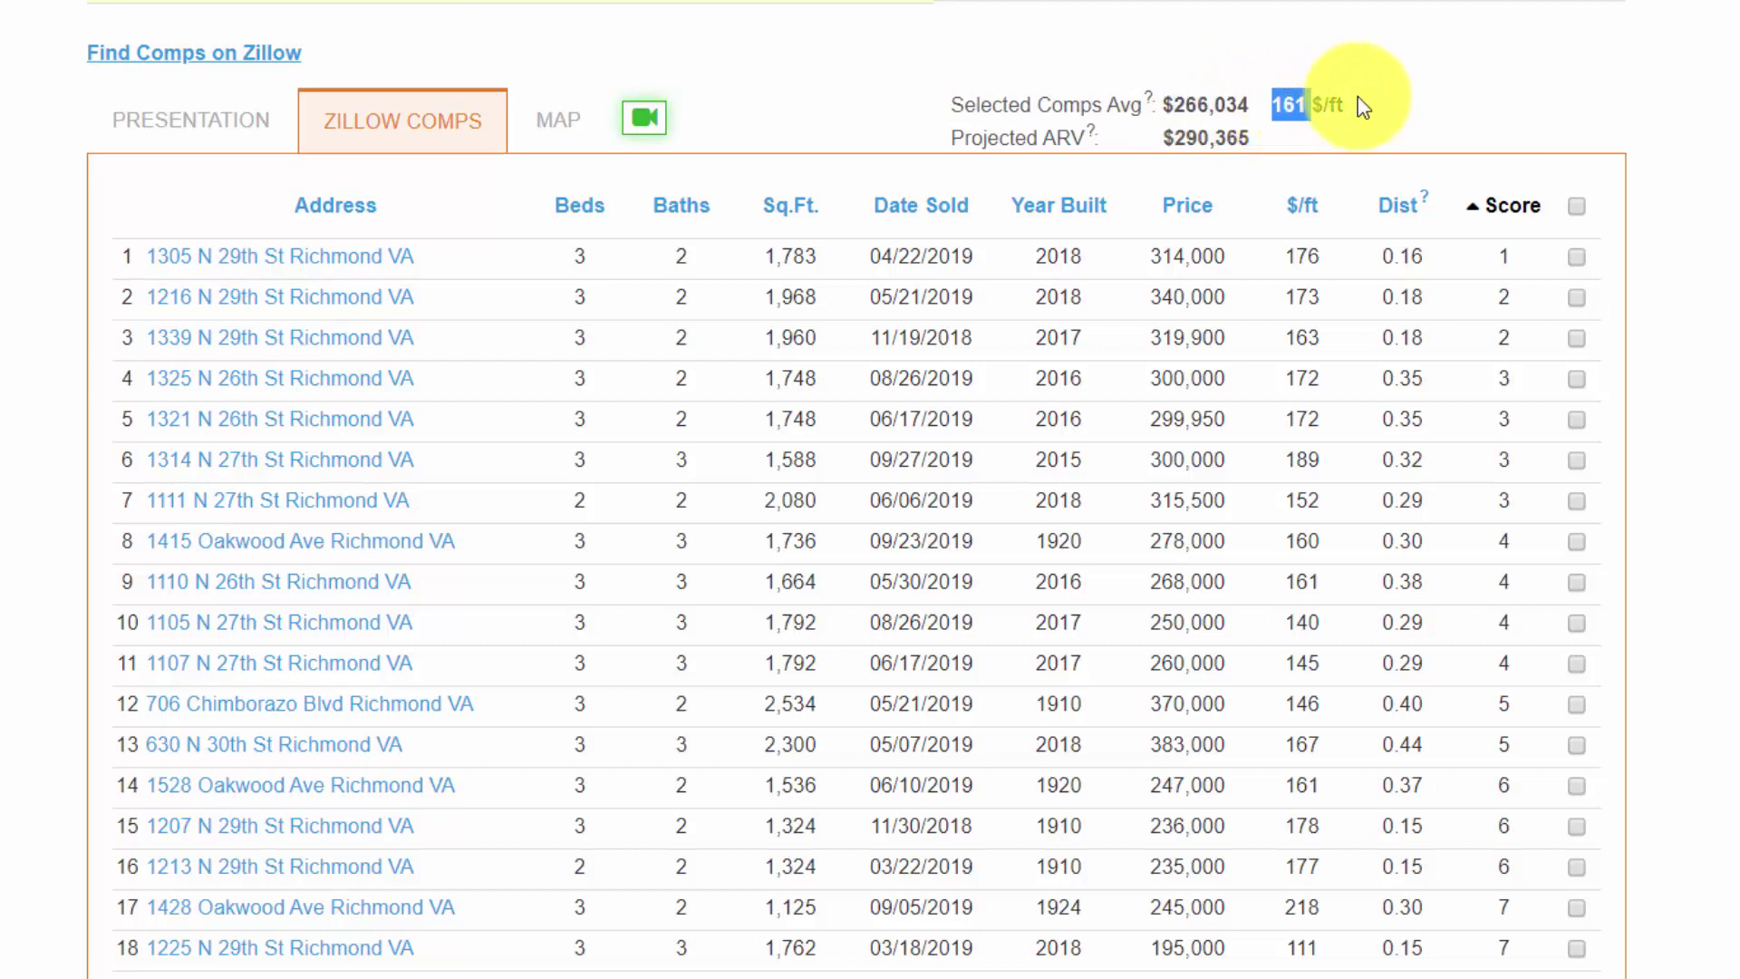
pyautogui.click(1404, 109)
pyautogui.moveTo(1255, 137); pyautogui.dragTo(1159, 152)
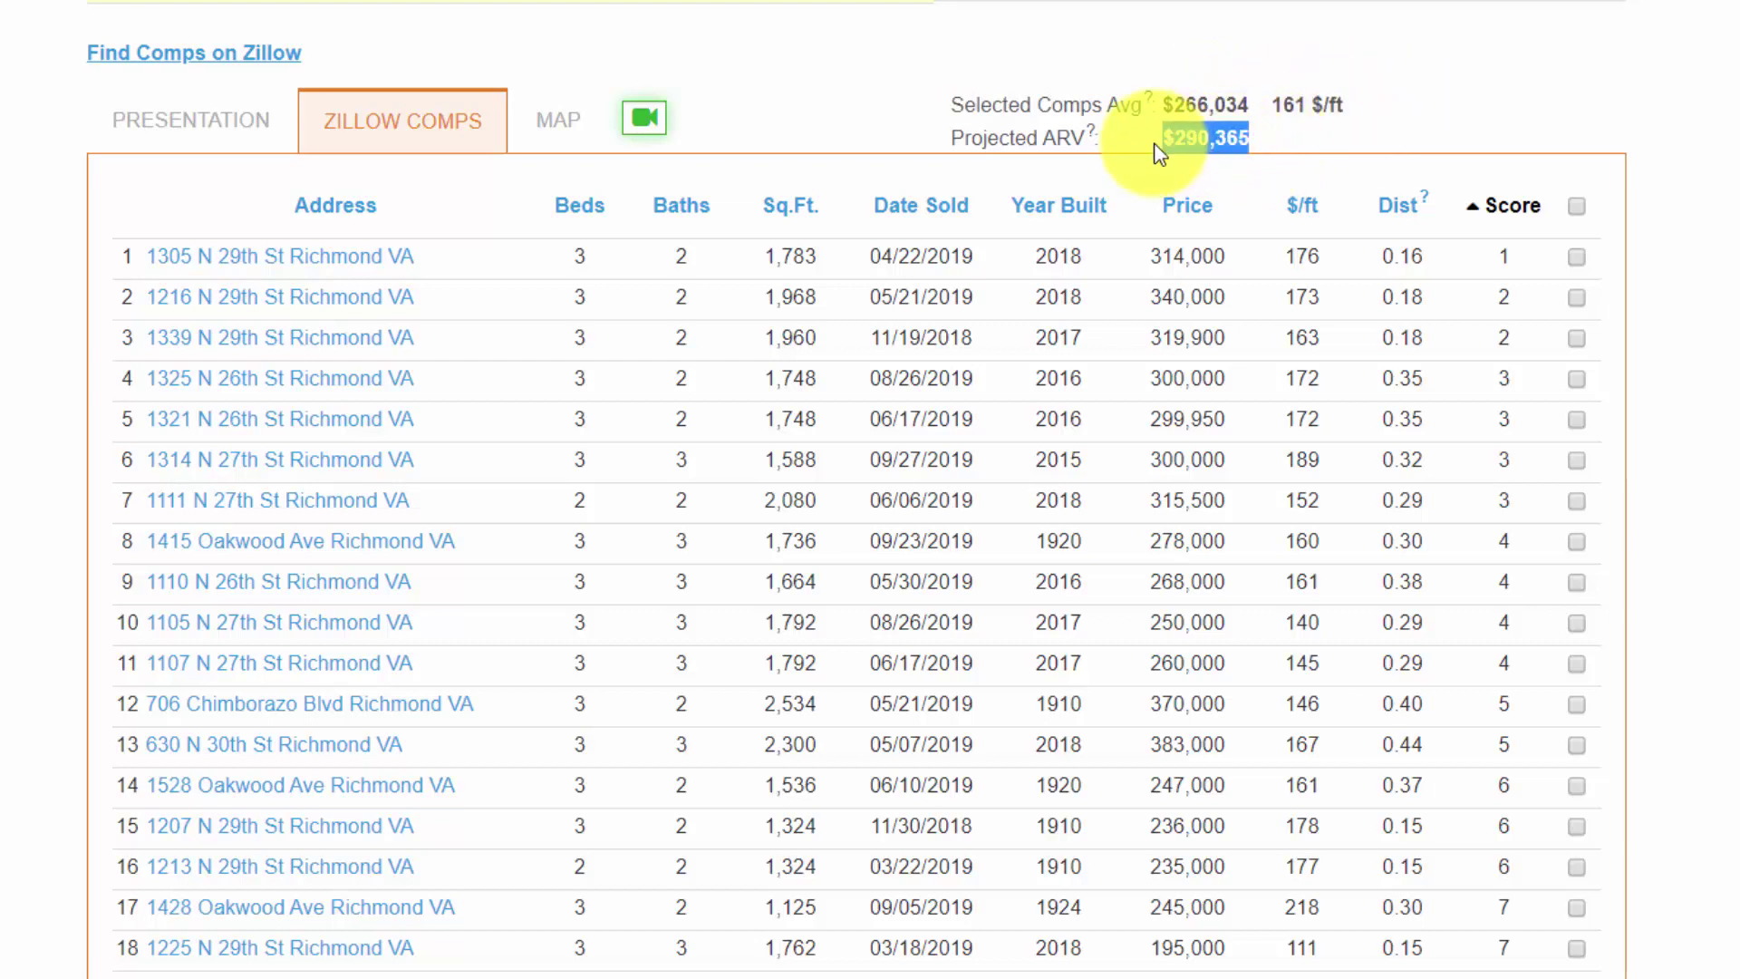
pyautogui.click(1309, 138)
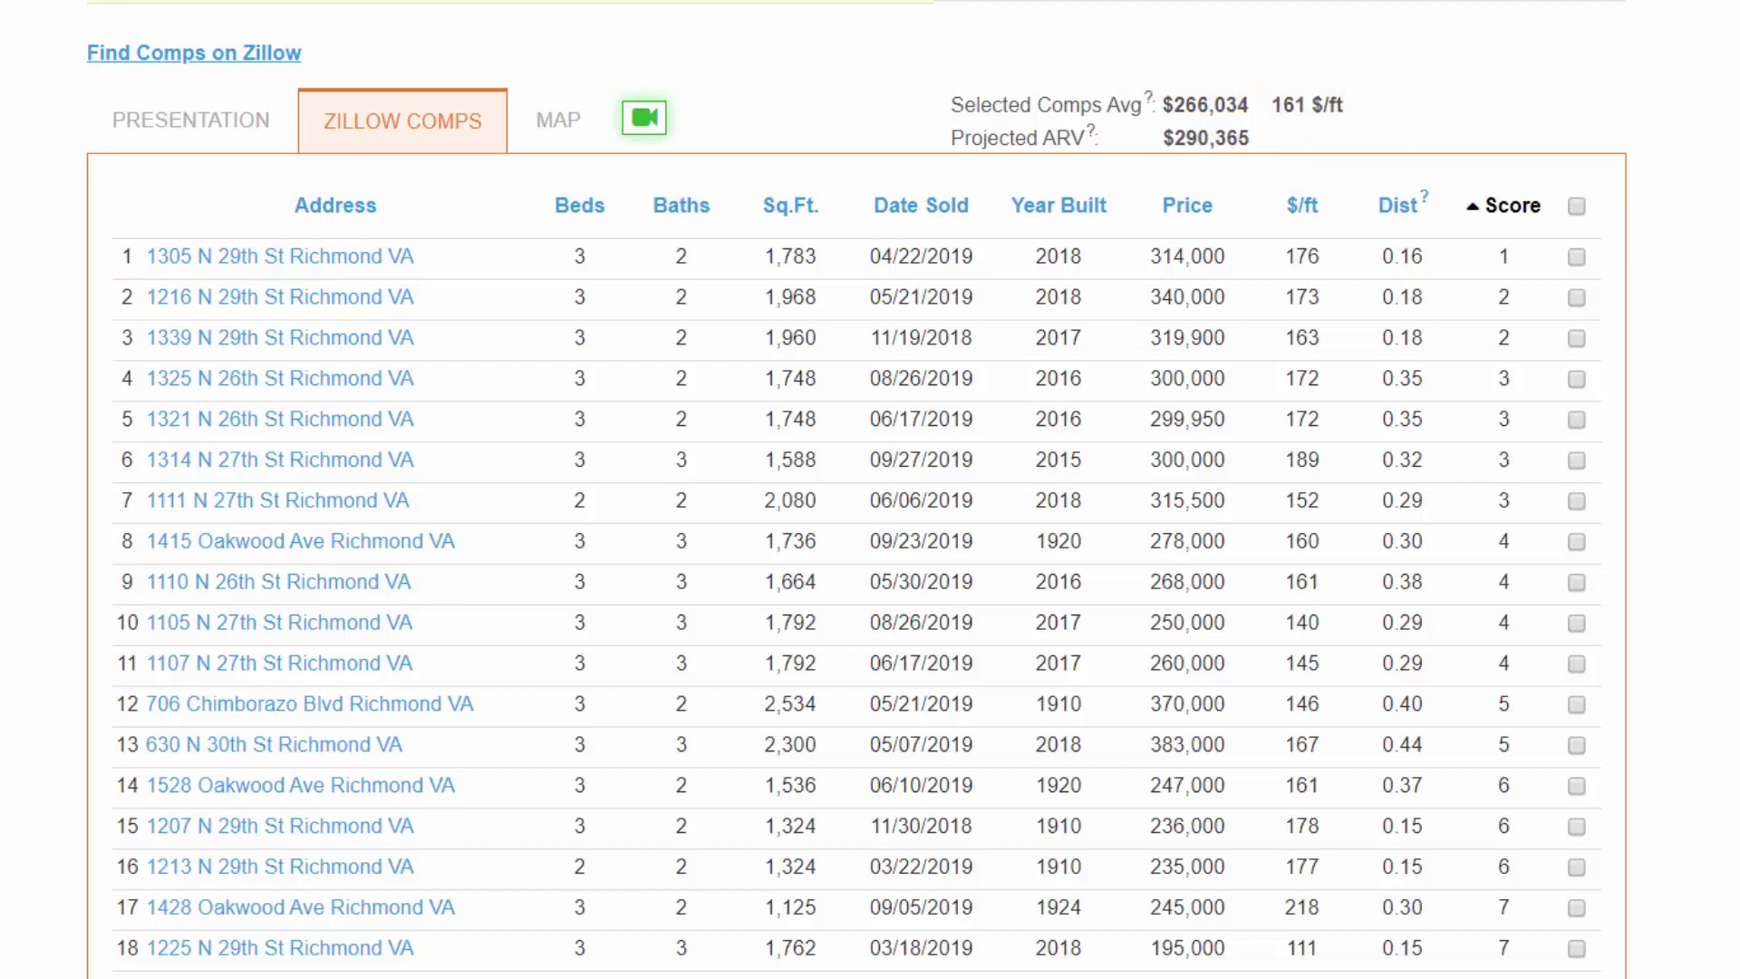
pyautogui.scroll(-1, 856, 489)
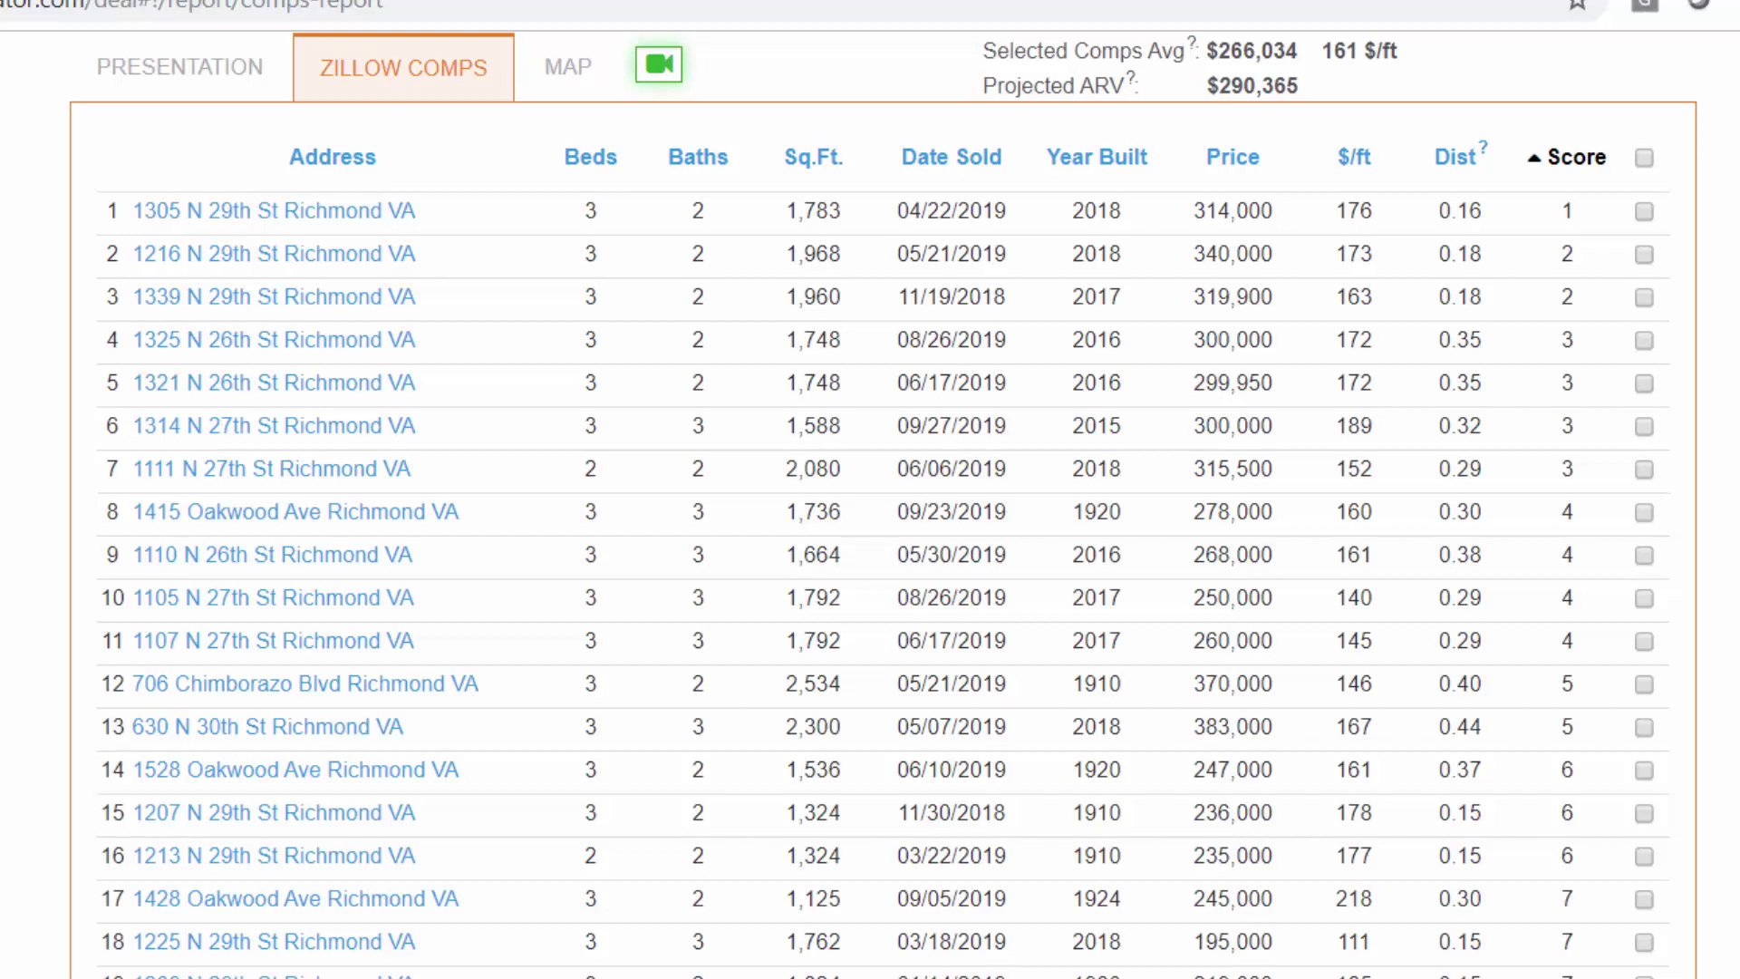
pyautogui.click(818, 166)
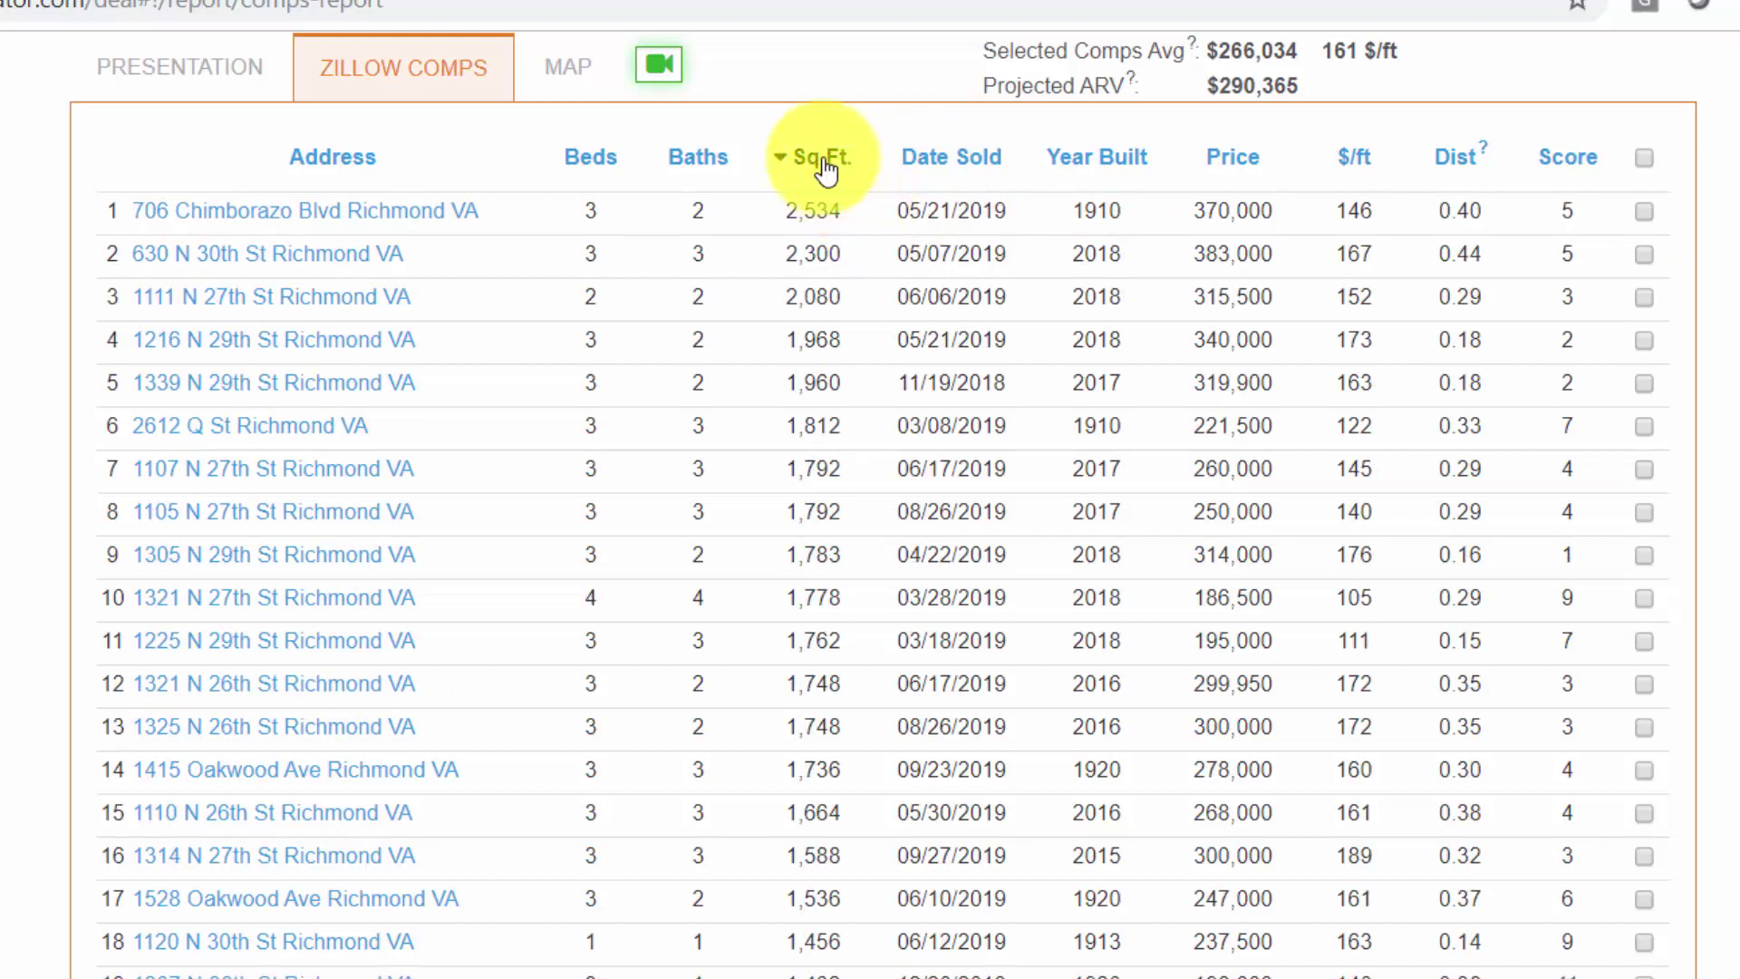
pyautogui.click(825, 168)
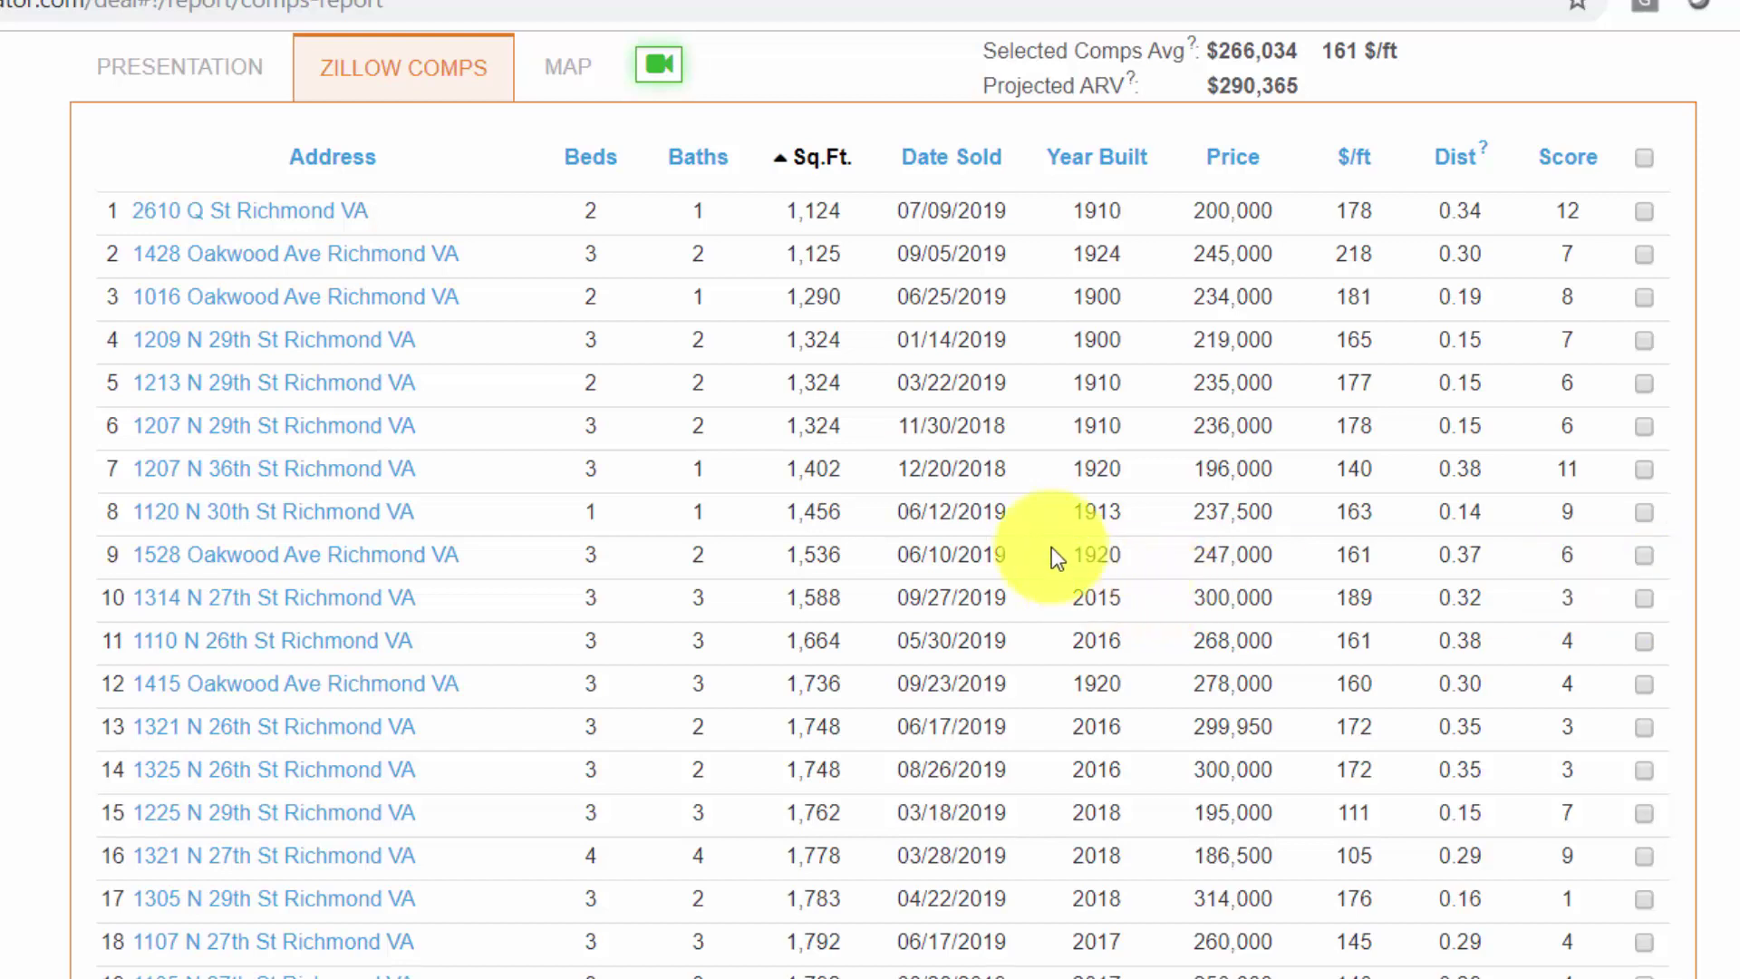
pyautogui.click(1644, 557)
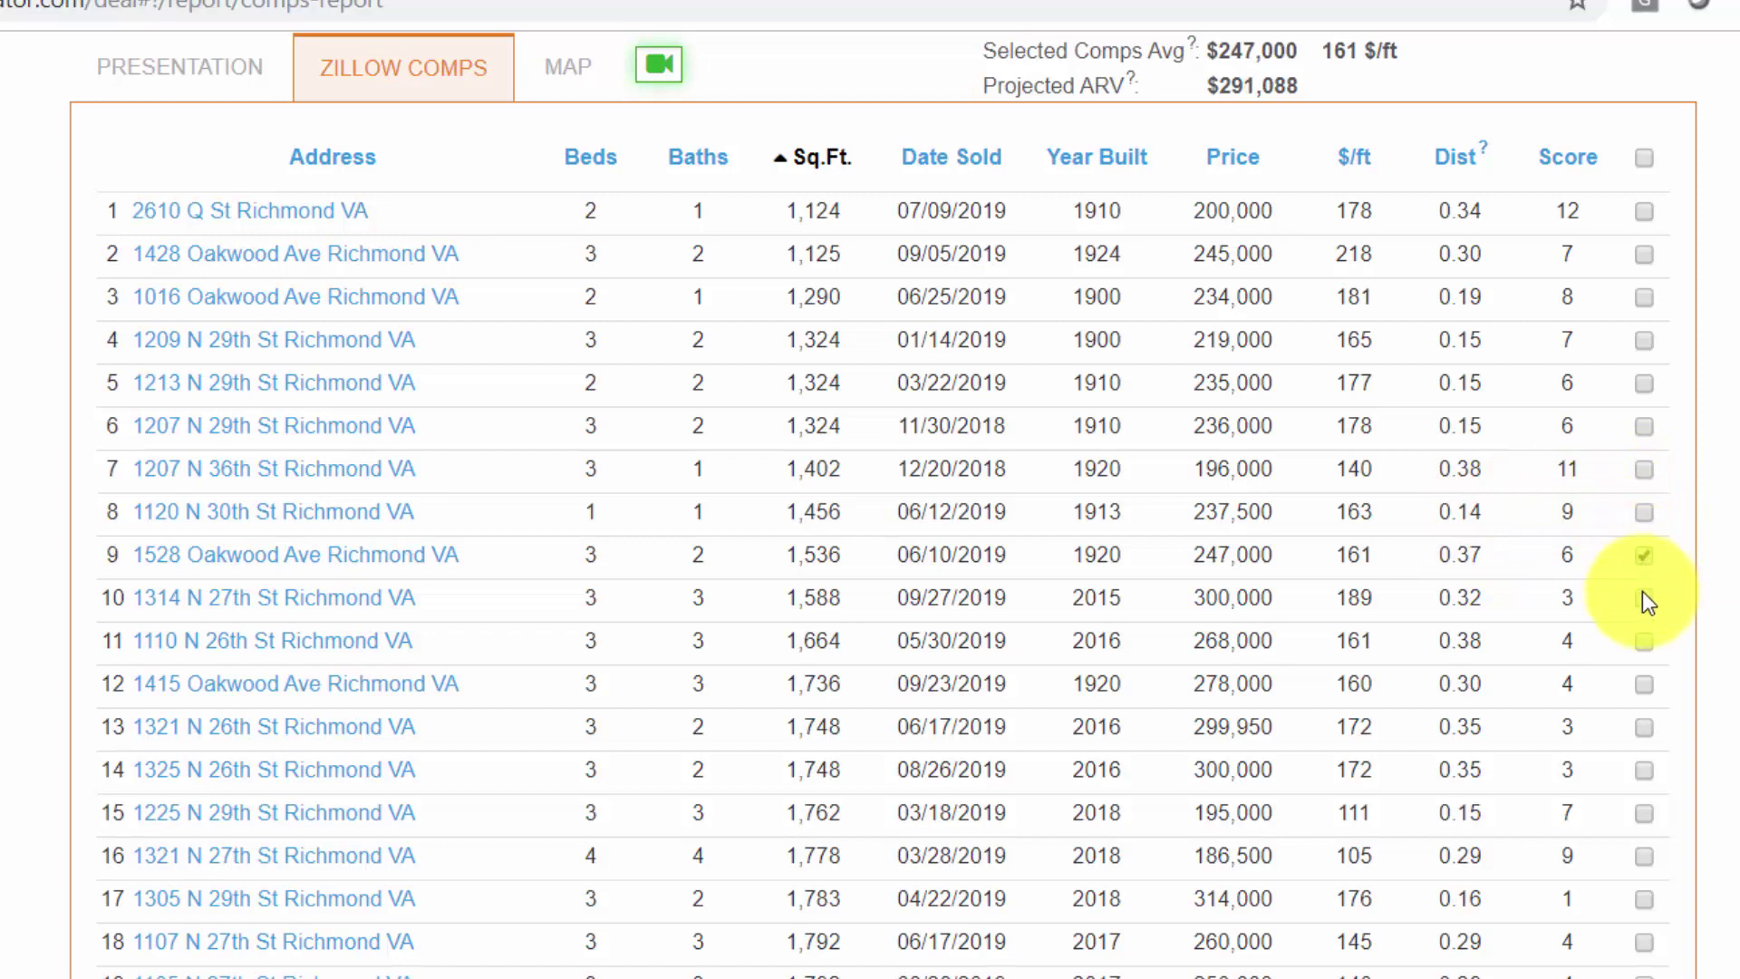
pyautogui.click(1644, 599)
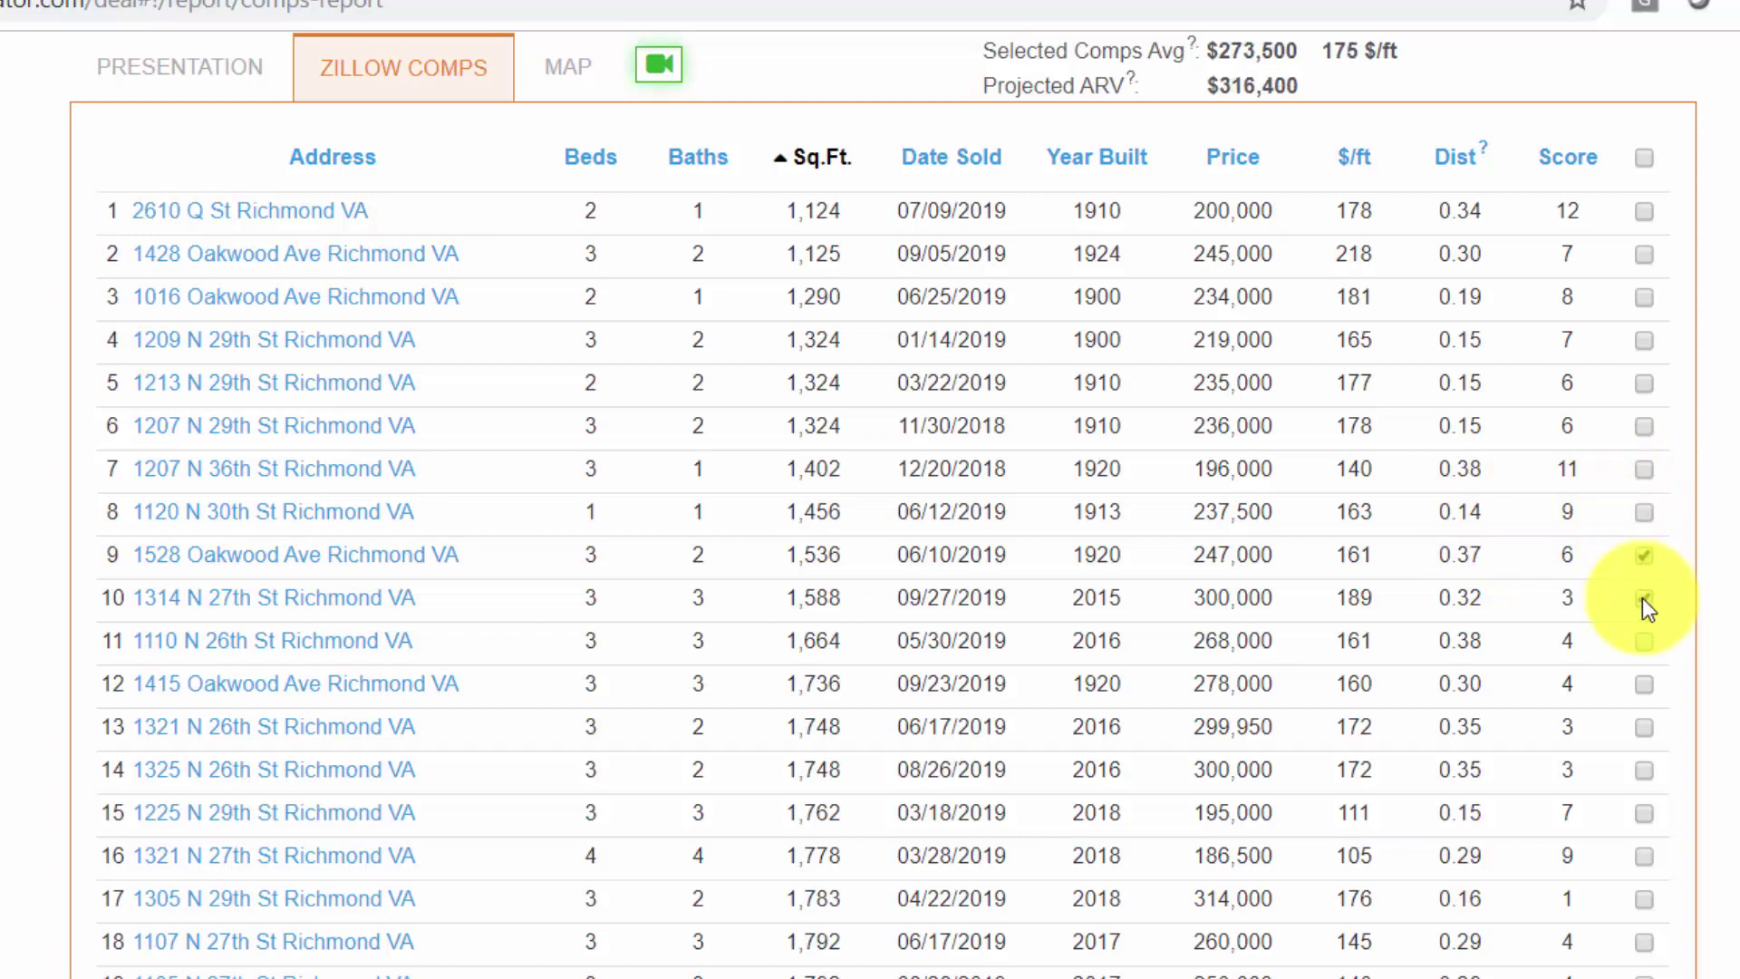
pyautogui.click(1644, 642)
pyautogui.click(1644, 684)
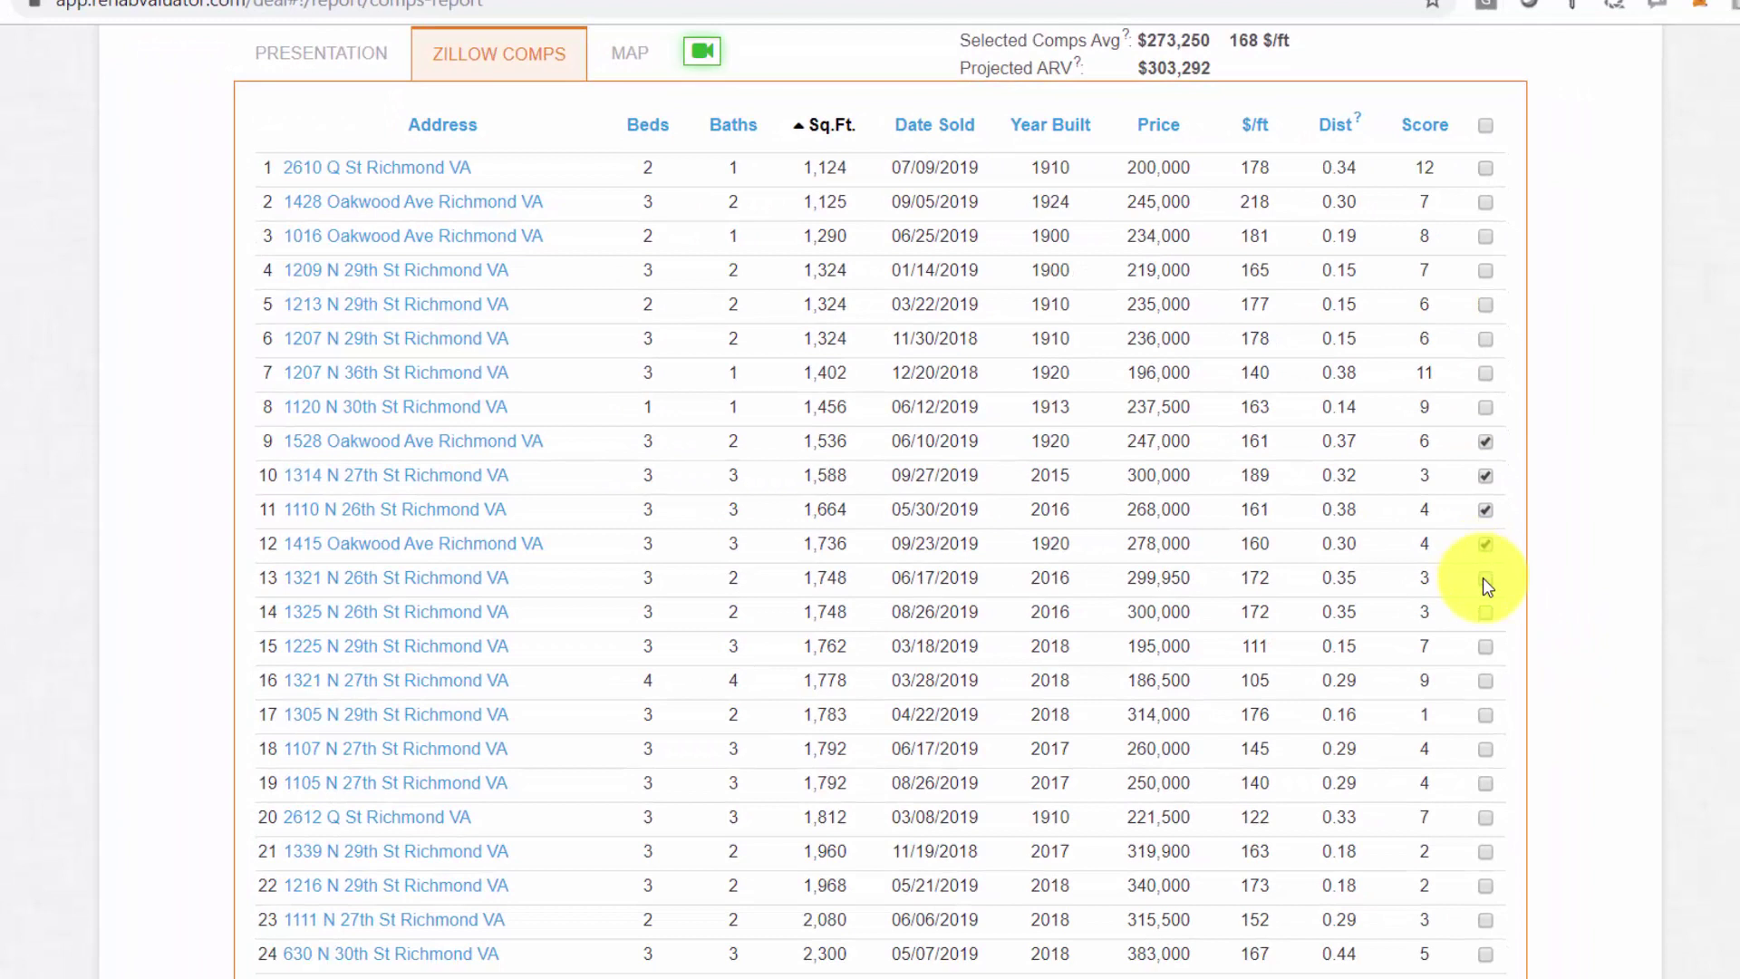
pyautogui.click(1484, 578)
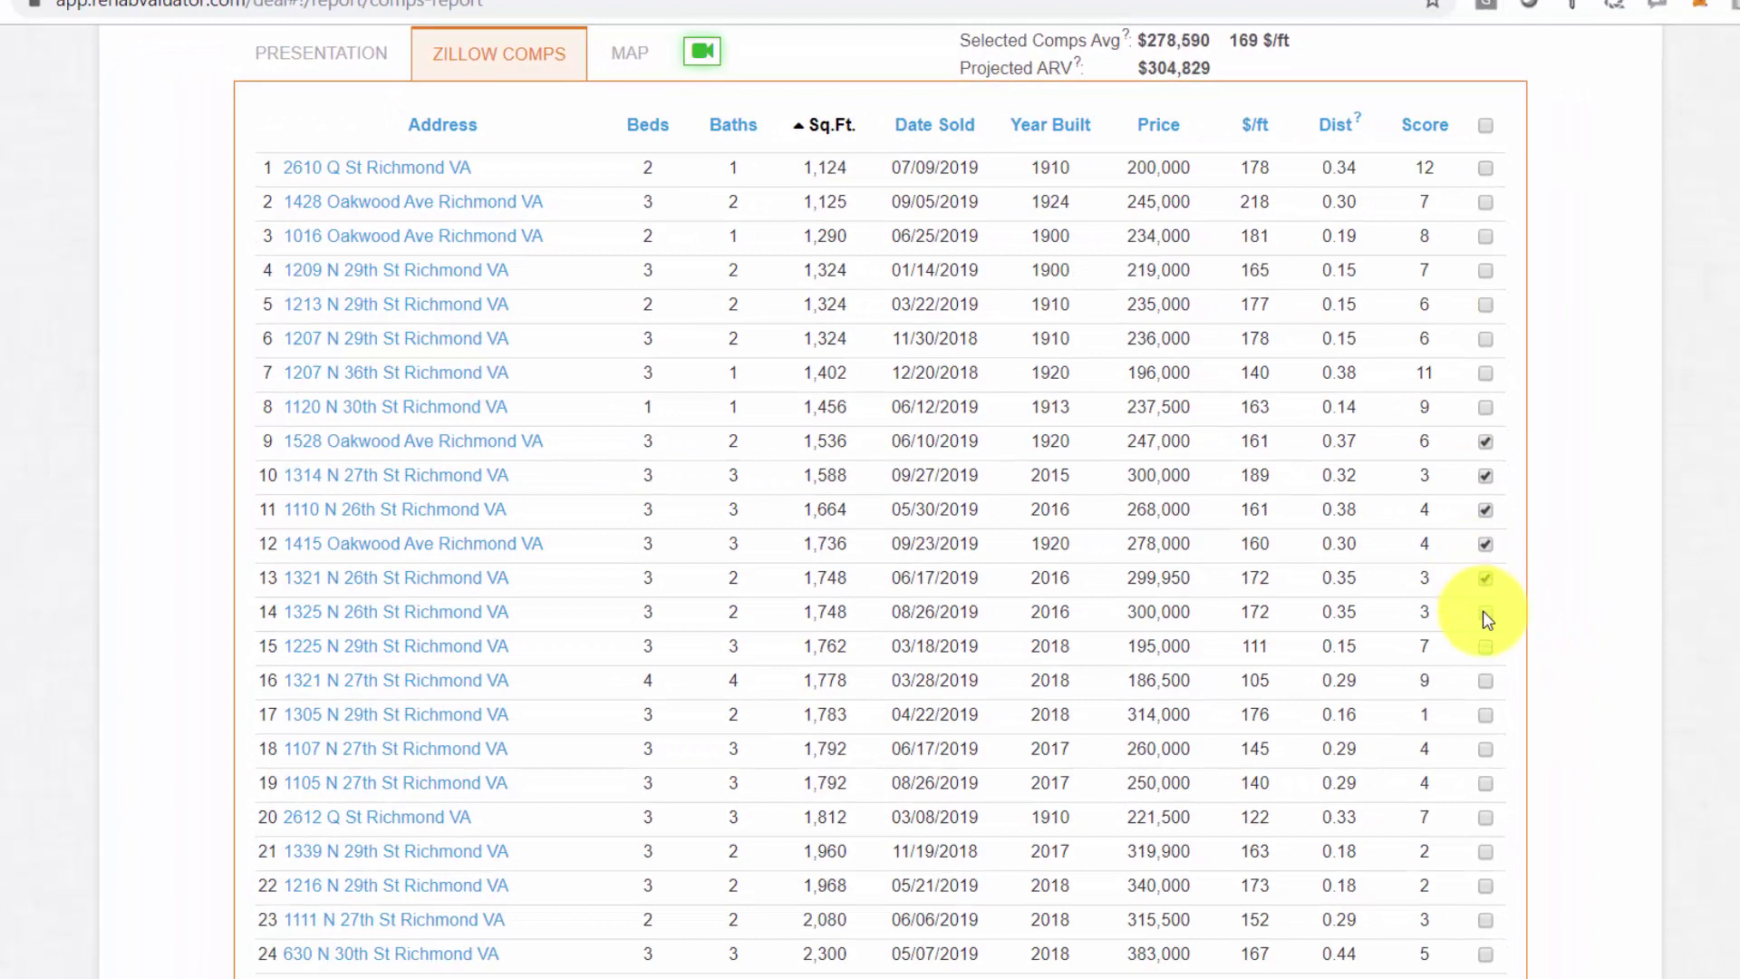
pyautogui.click(1485, 613)
pyautogui.click(1486, 646)
pyautogui.click(1487, 681)
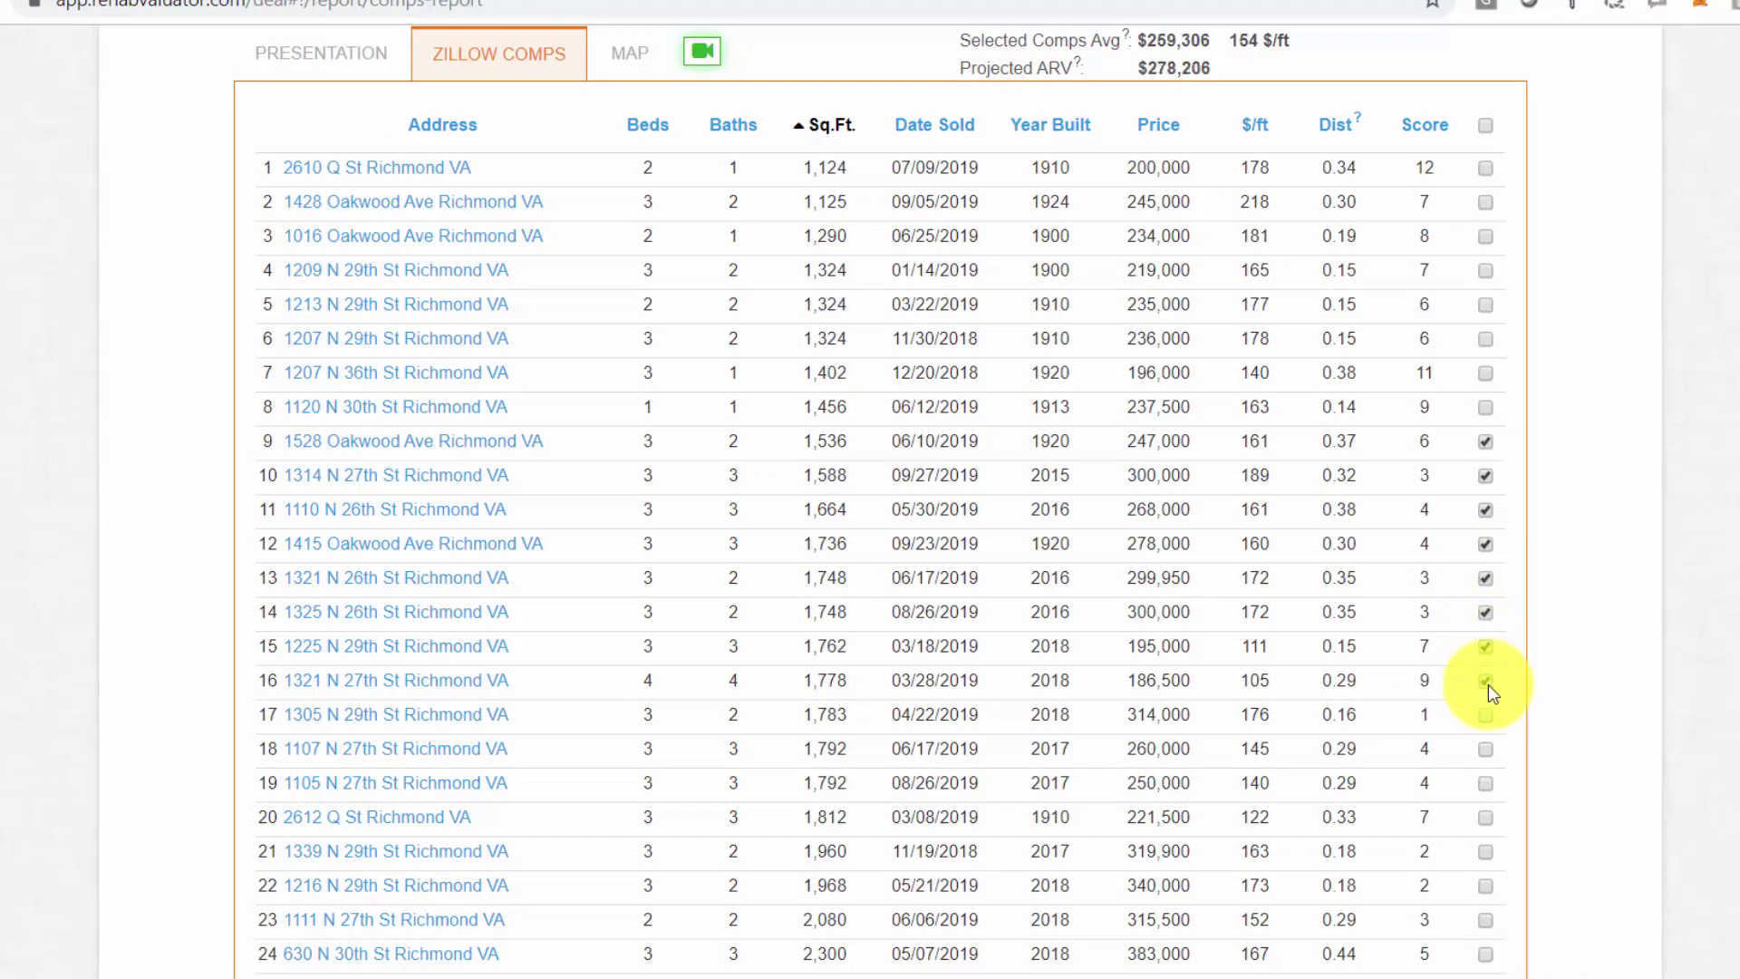
pyautogui.click(1486, 717)
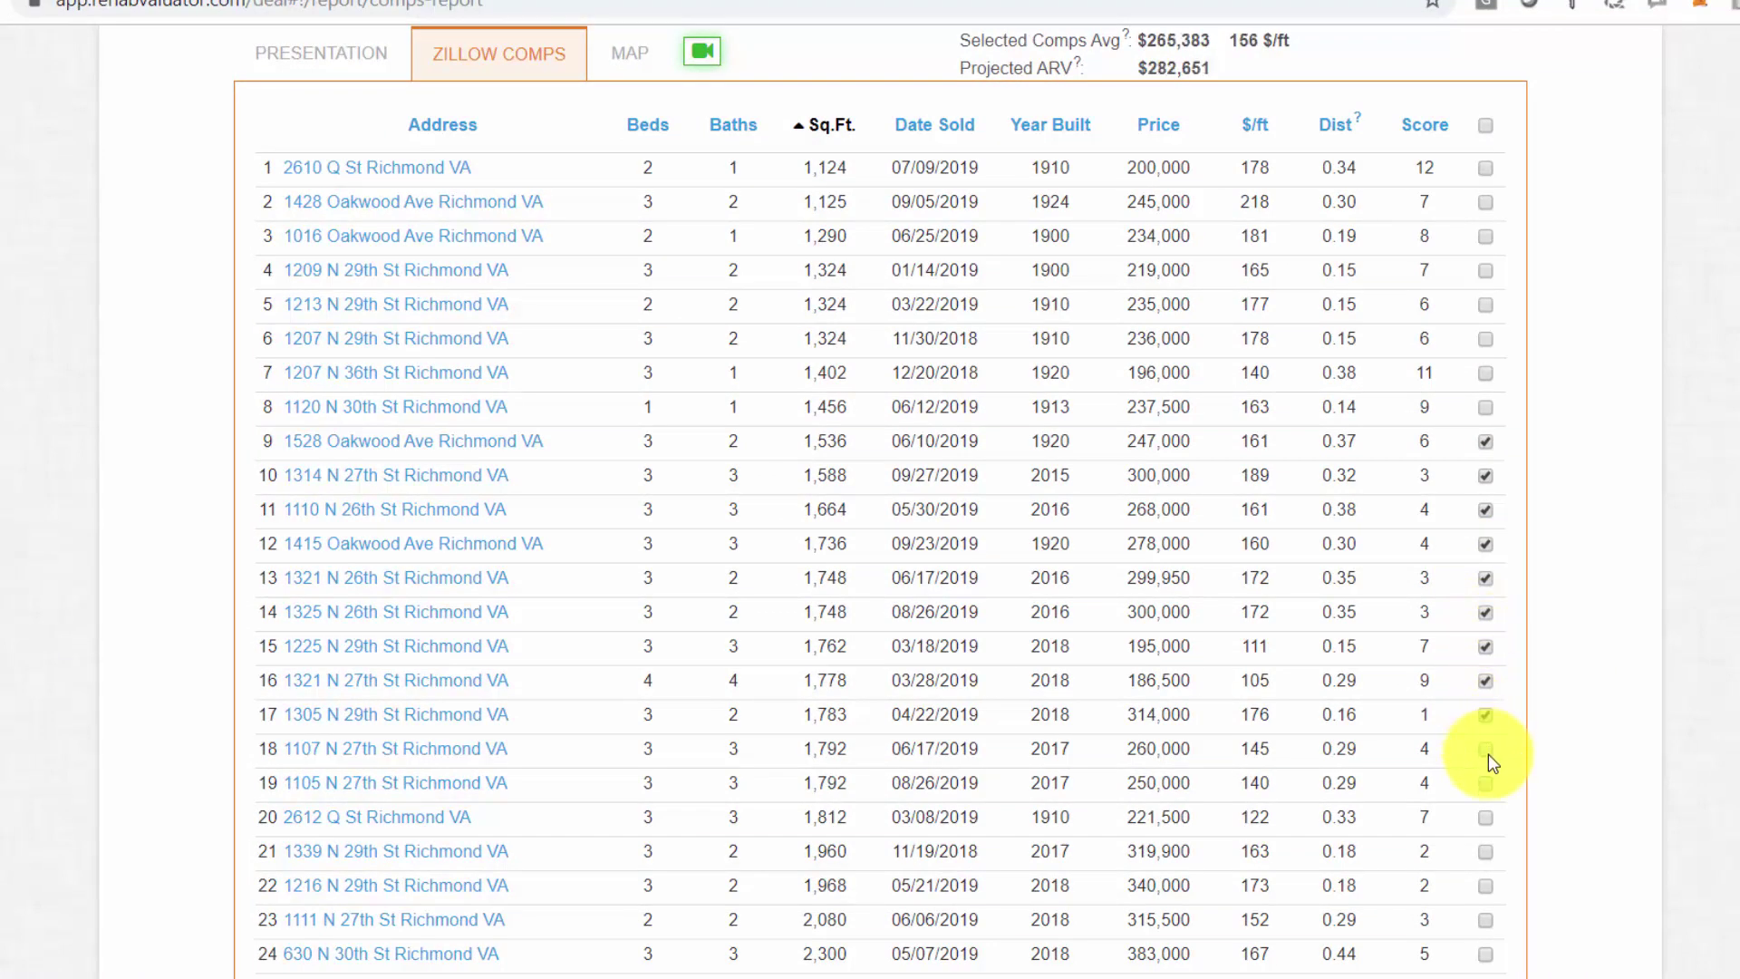
pyautogui.click(1488, 754)
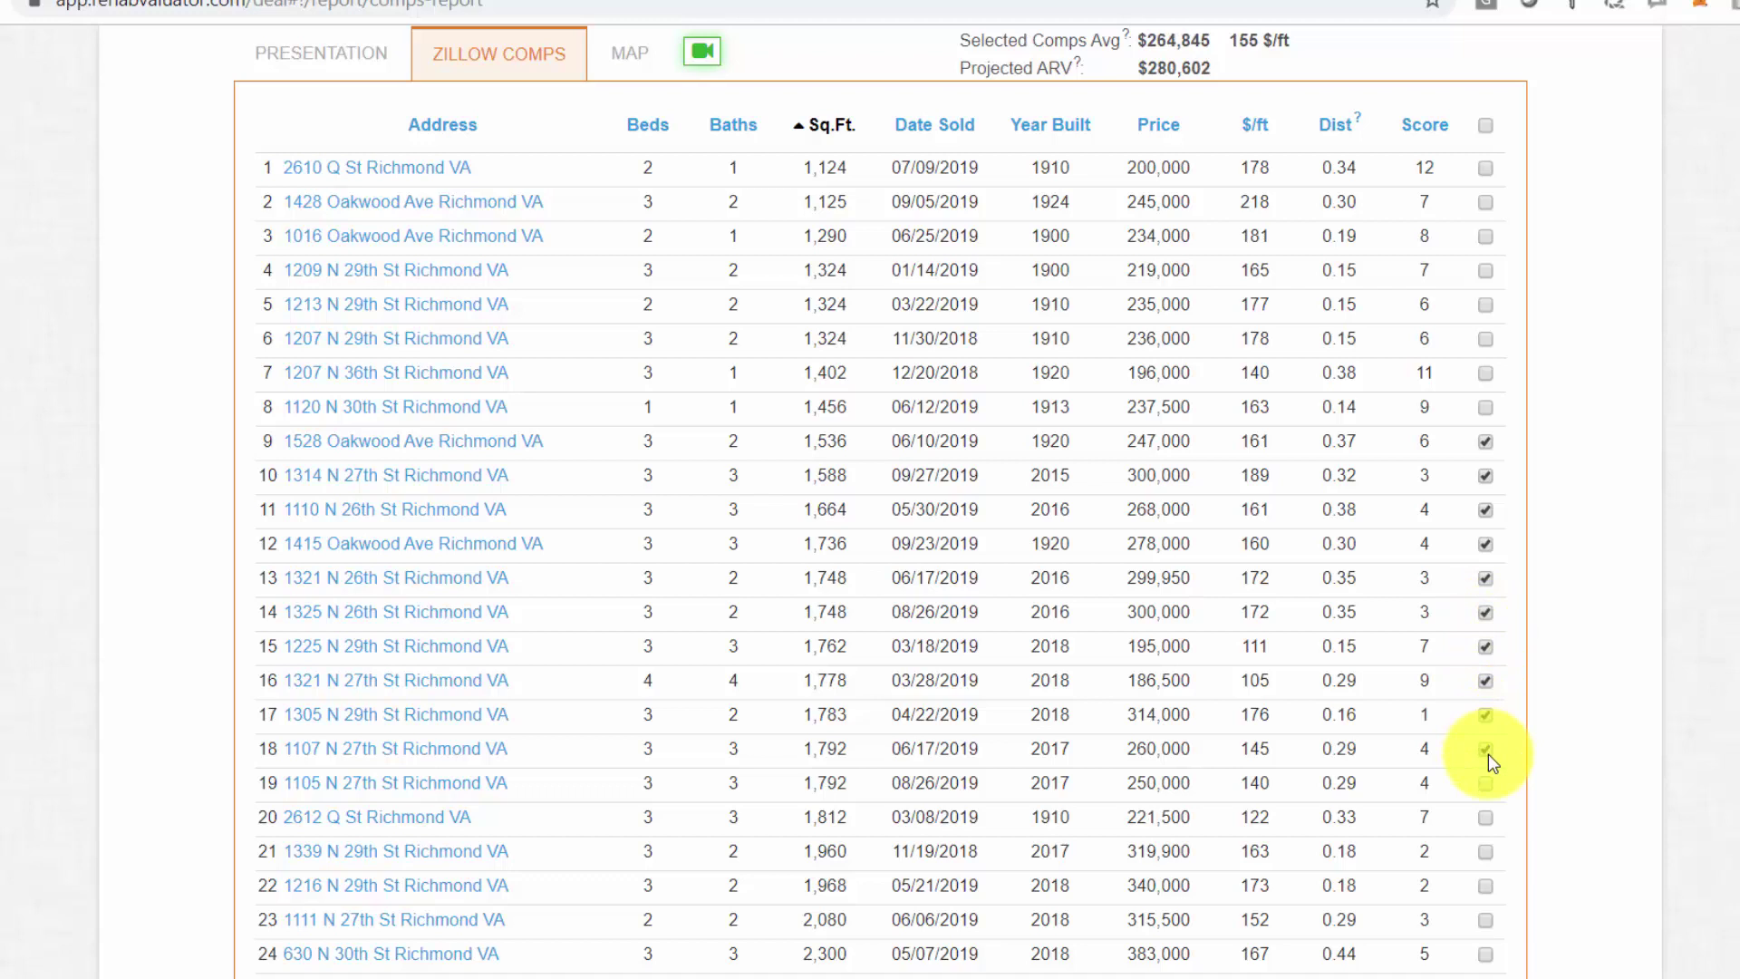
# - Highlight the updated comps totals, new average and Projected ARV
pyautogui.tripleClick(1221, 69)
pyautogui.scroll(1, 1445, 186)
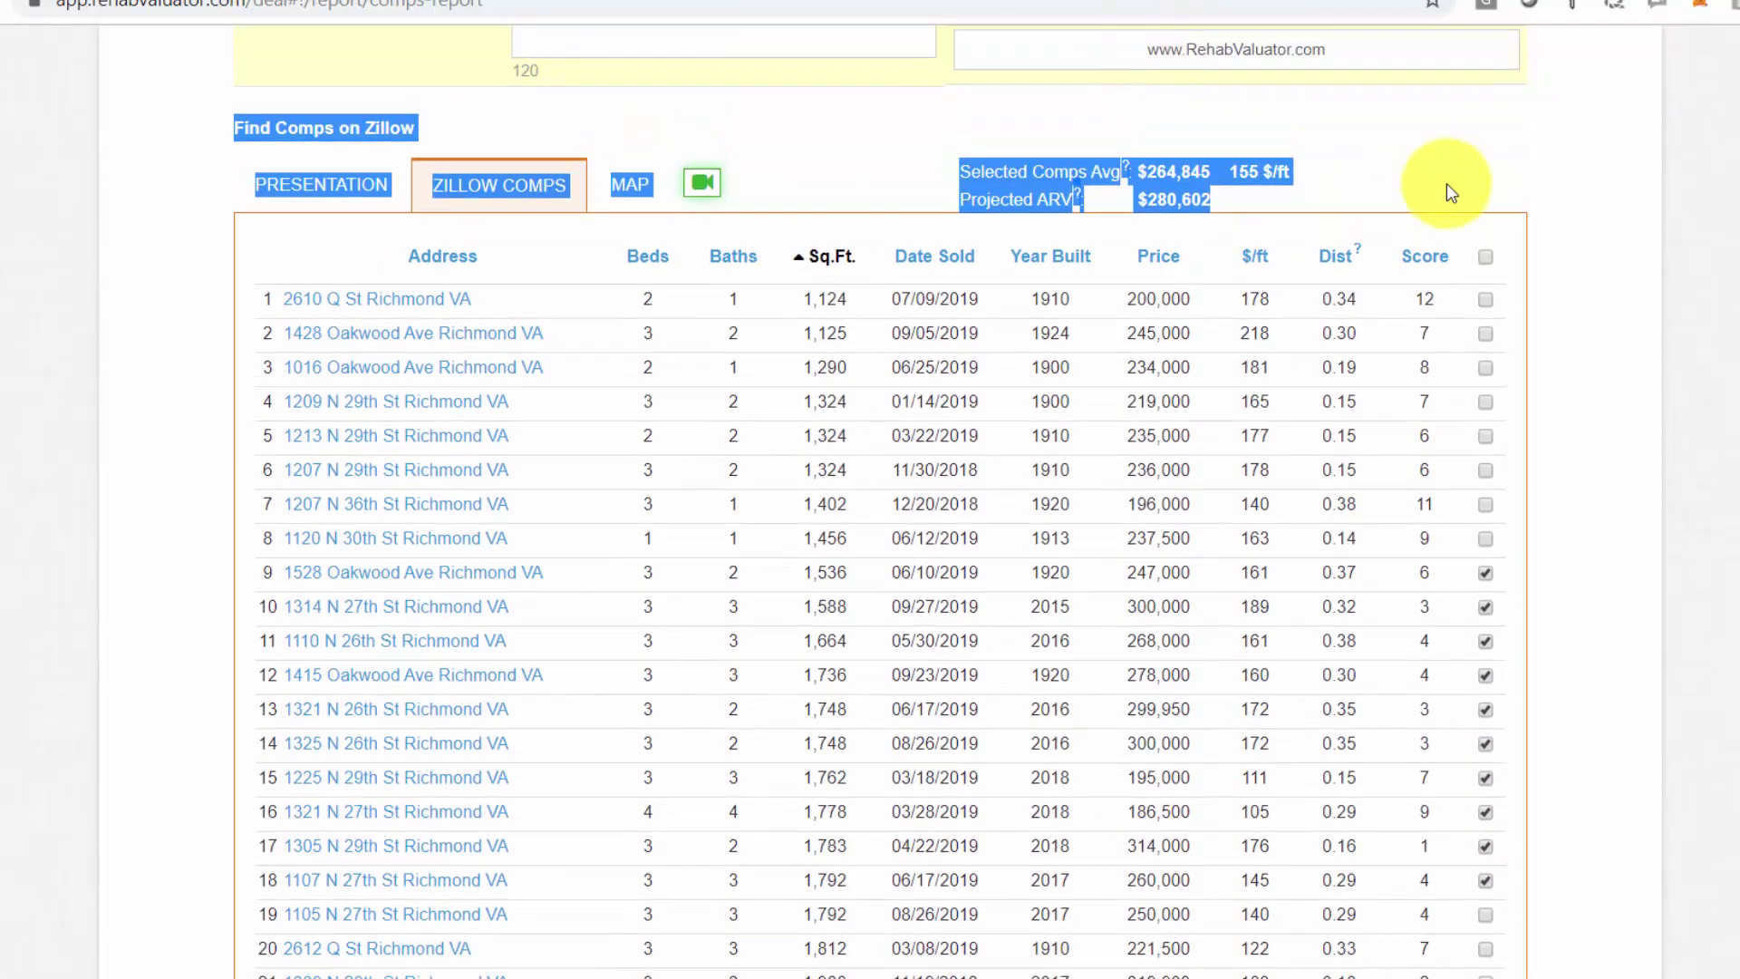
pyautogui.click(1437, 303)
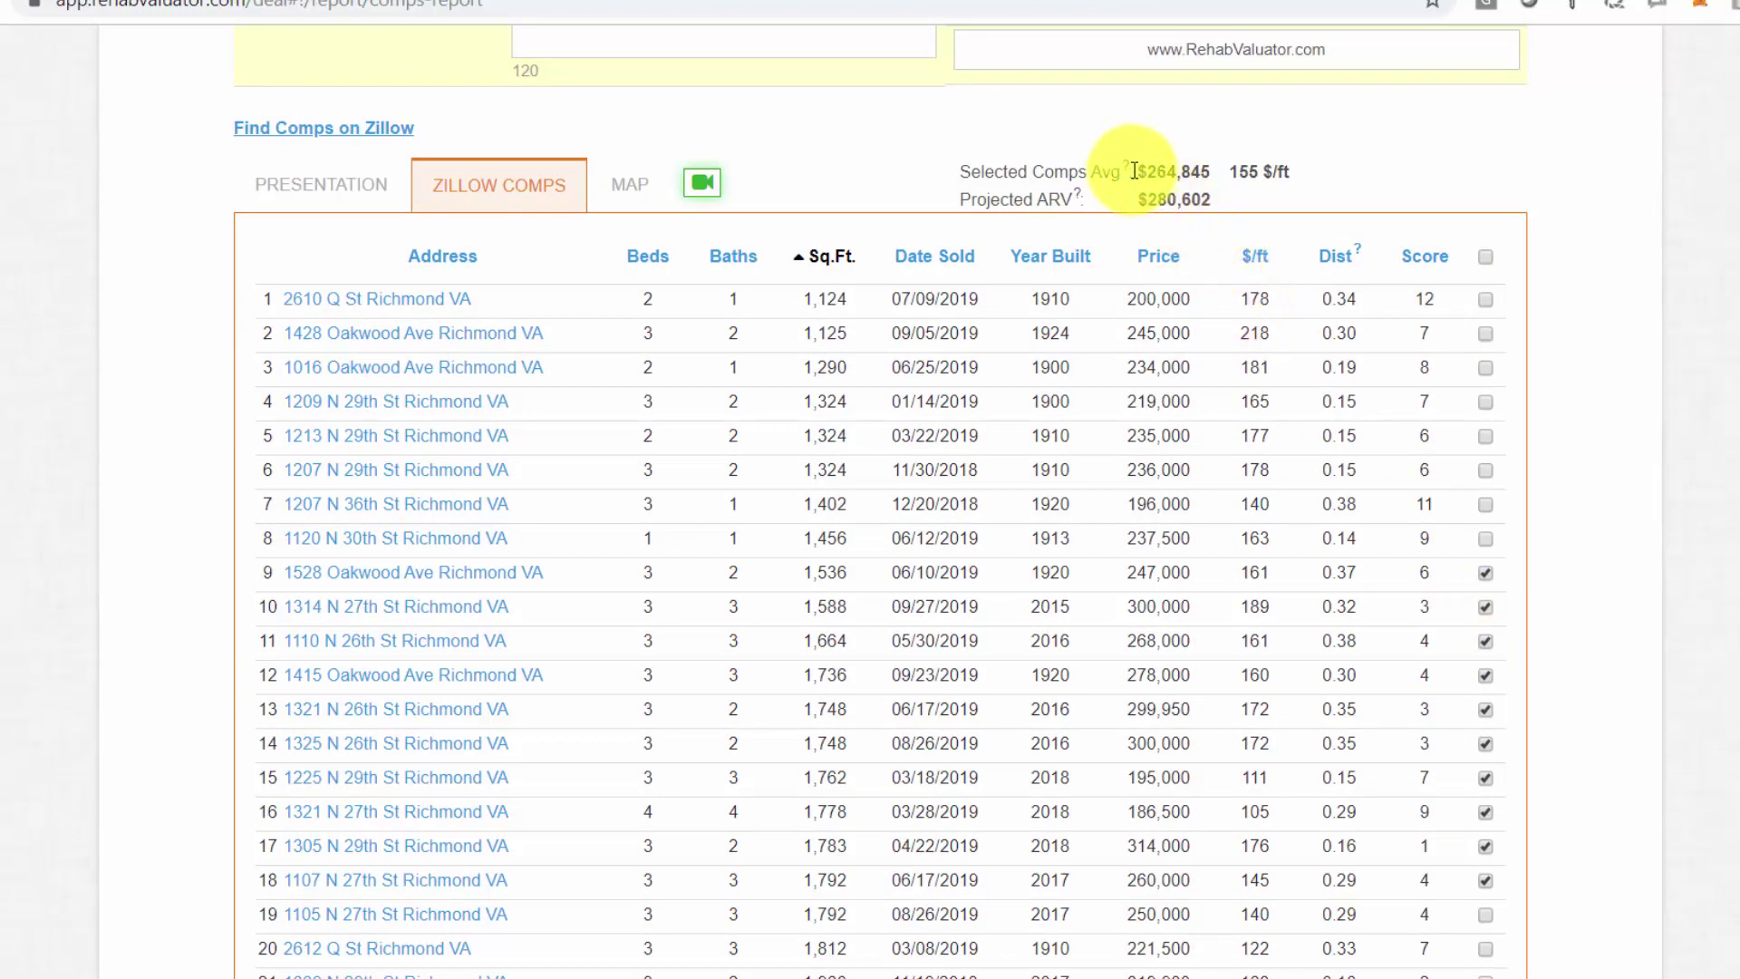
pyautogui.moveTo(1139, 170); pyautogui.dragTo(1310, 185)
pyautogui.click(1309, 185)
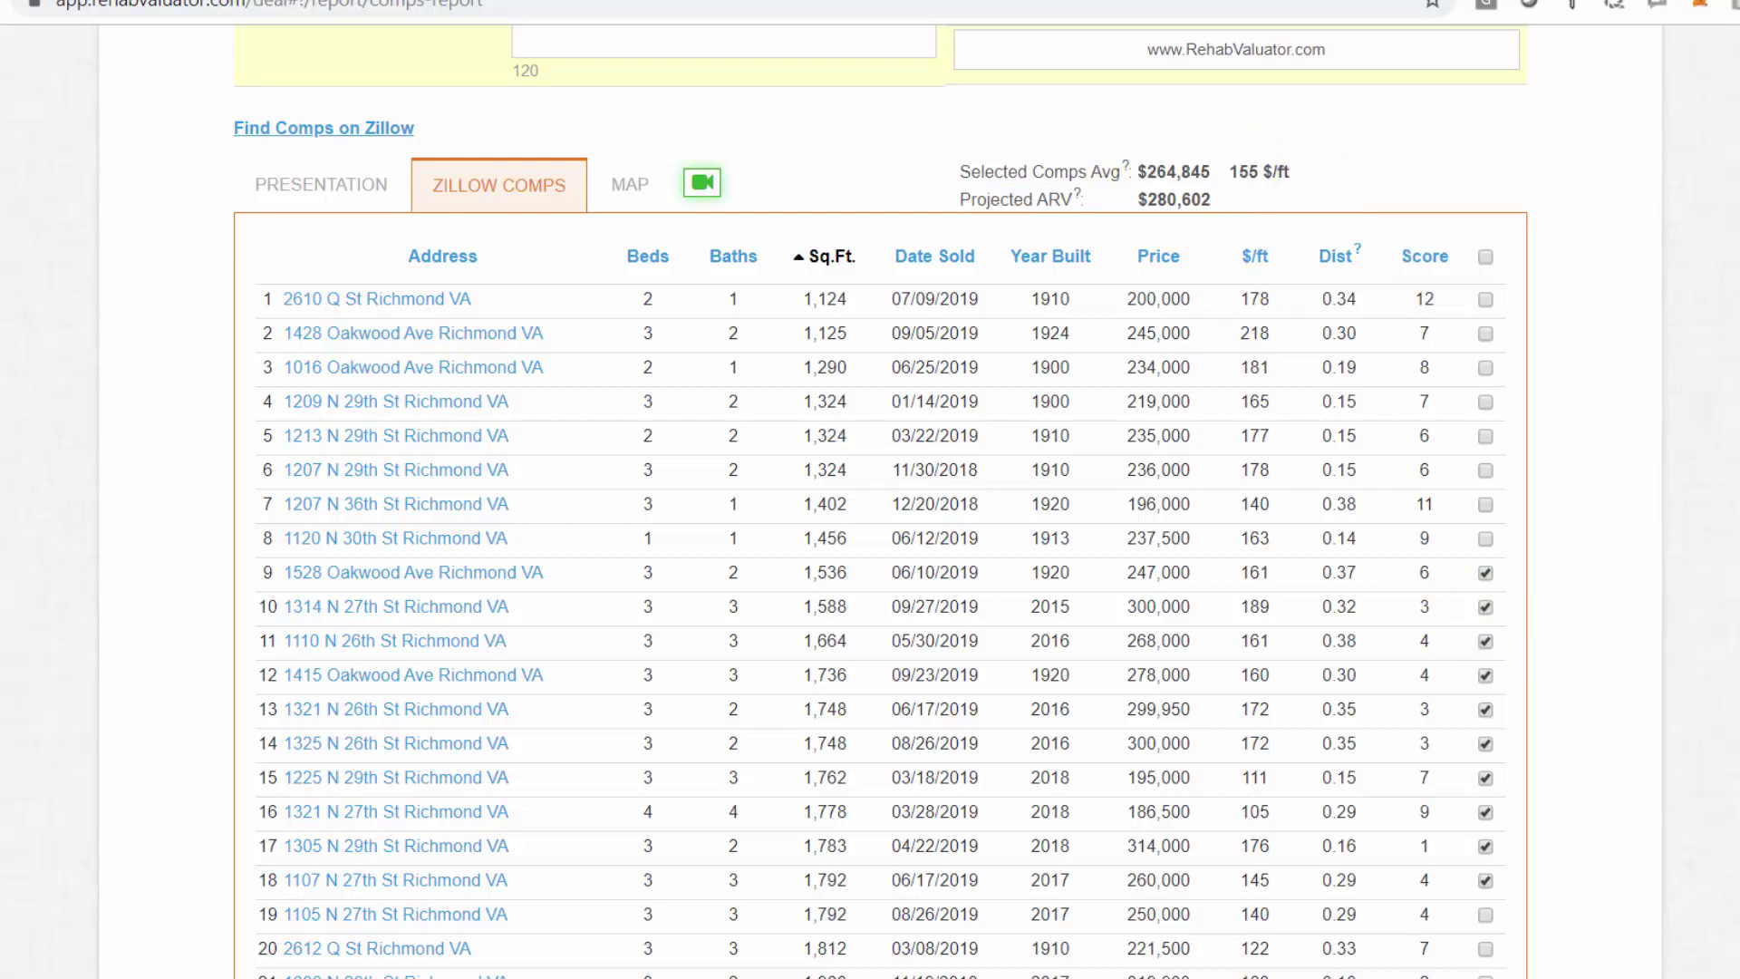
pyautogui.scroll(-2, 1662, 716)
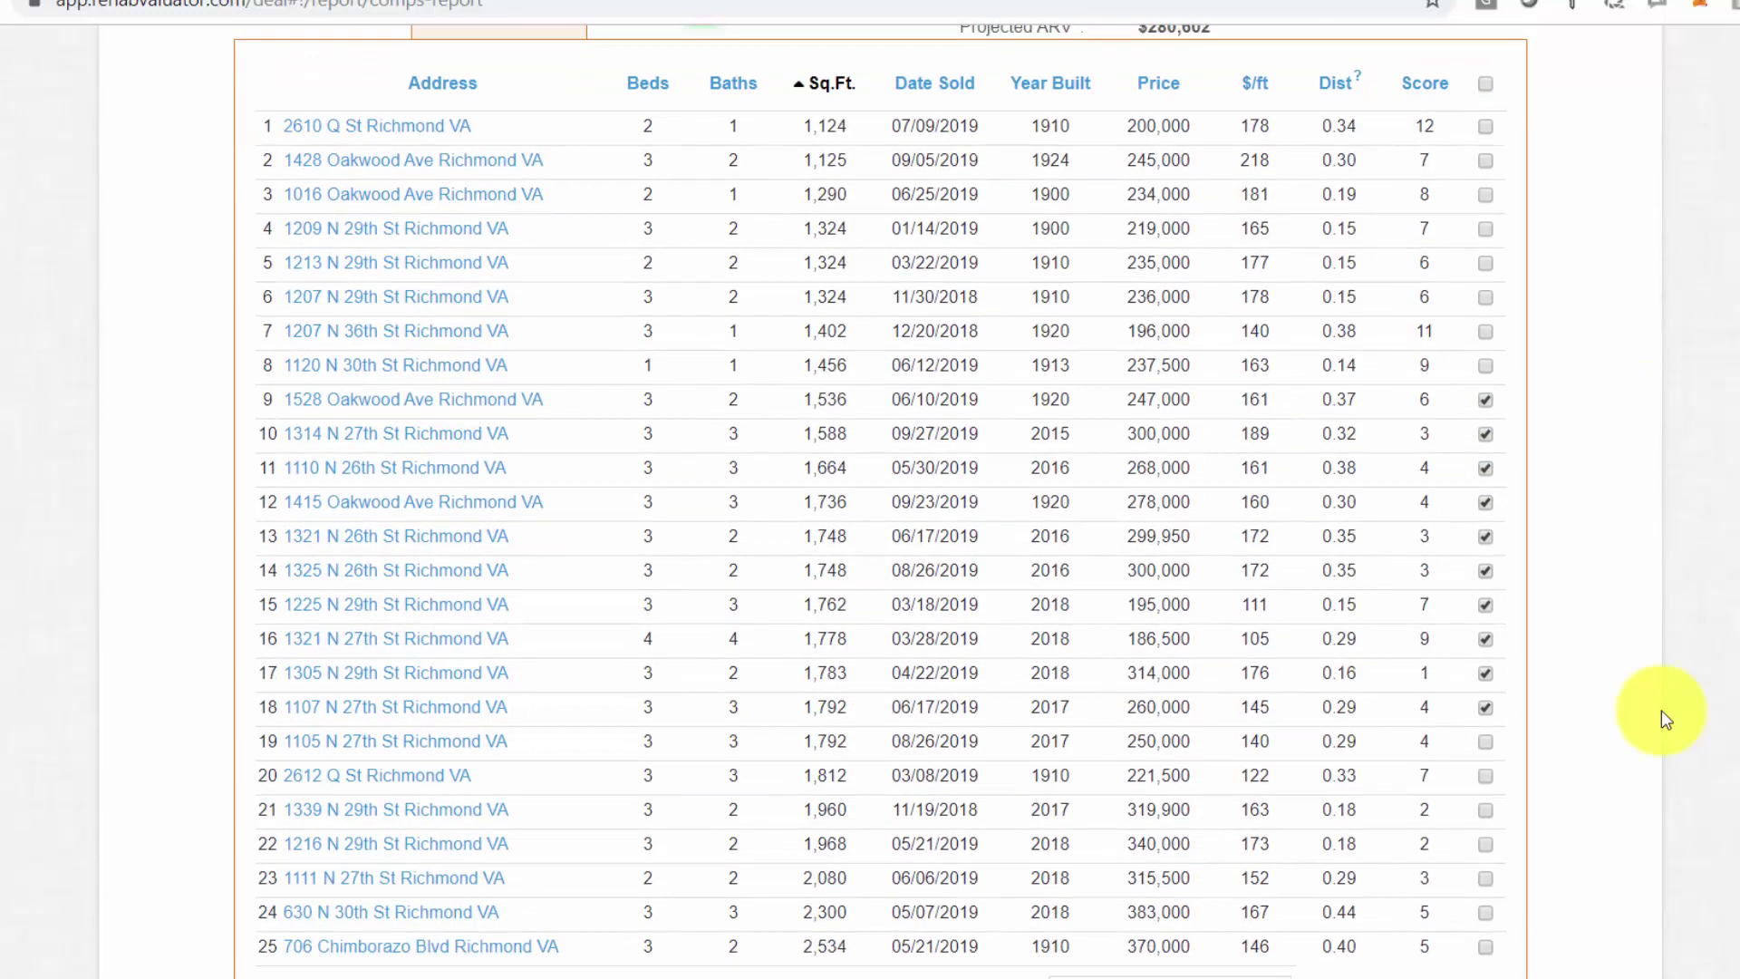
pyautogui.click(1485, 741)
pyautogui.click(1484, 775)
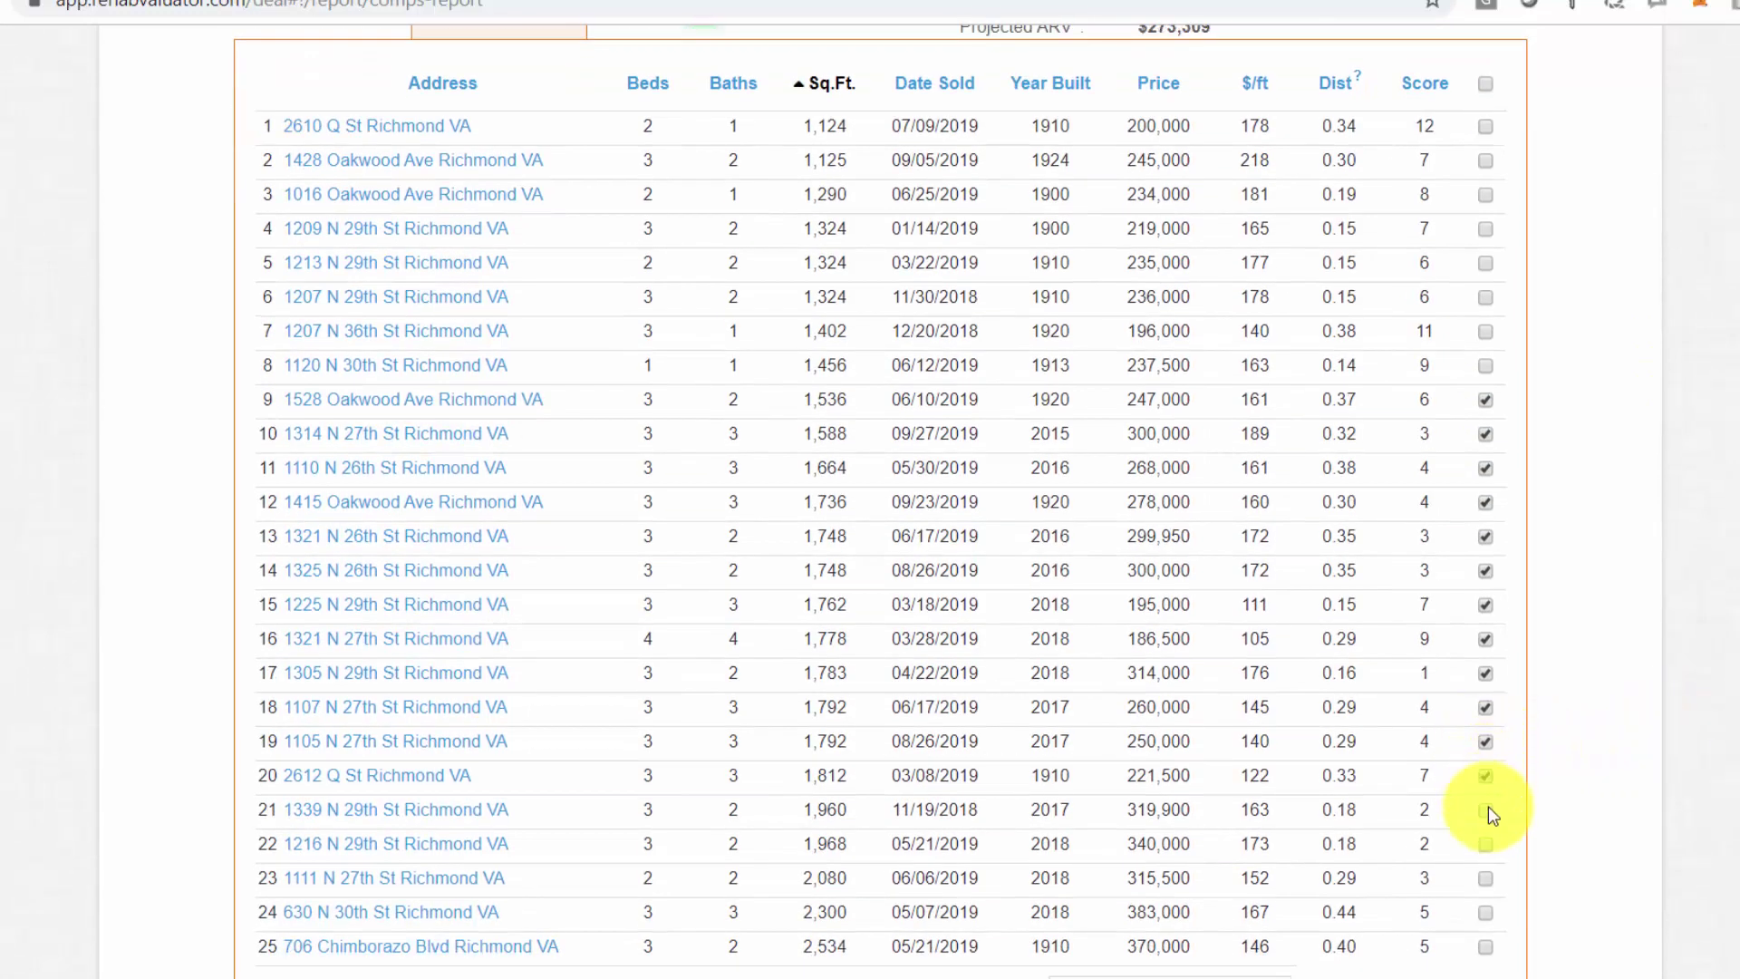
pyautogui.click(1487, 811)
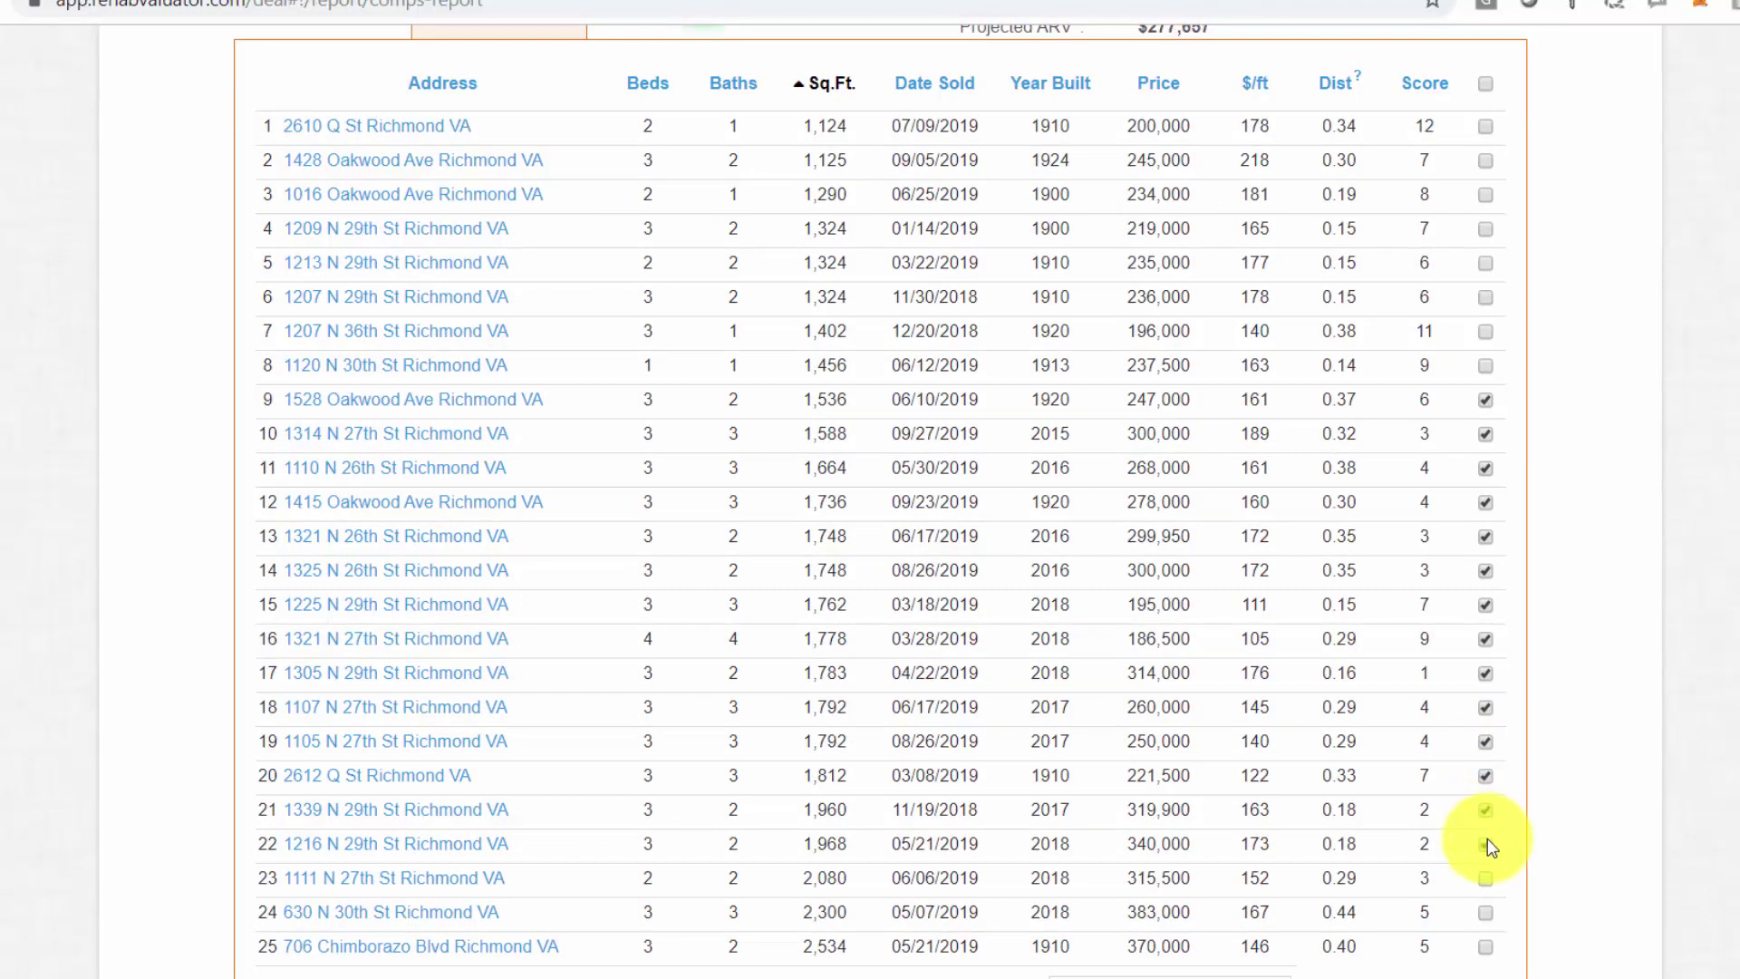
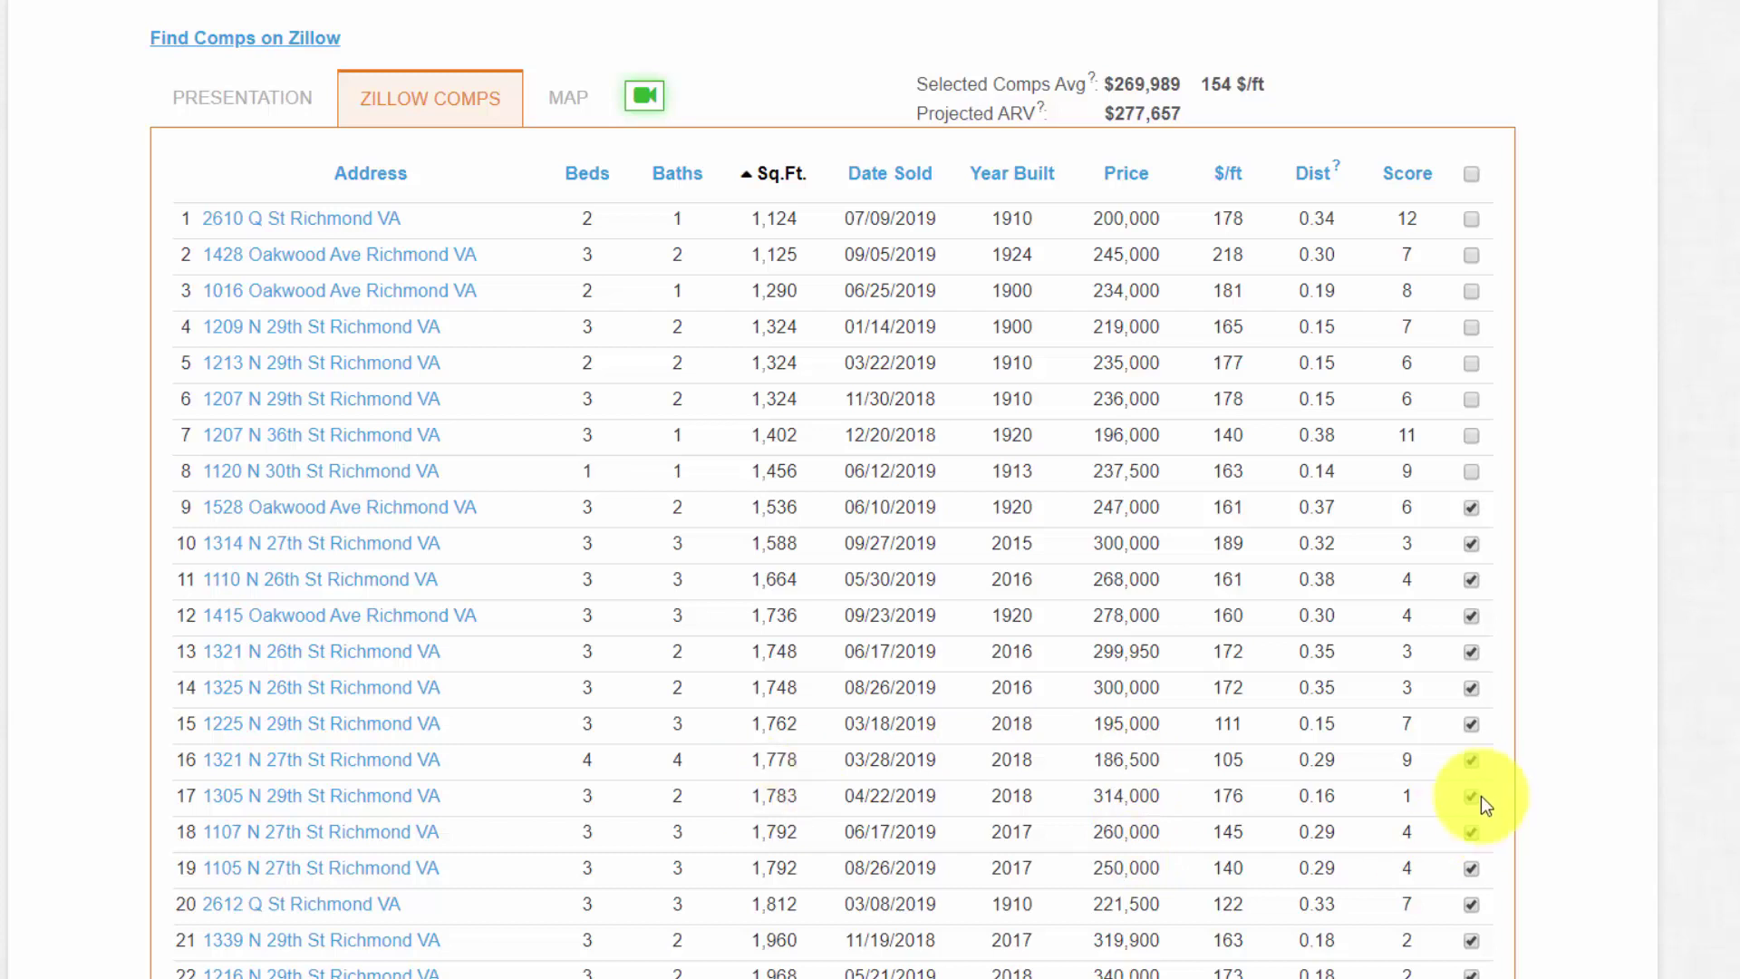
pyautogui.click(583, 179)
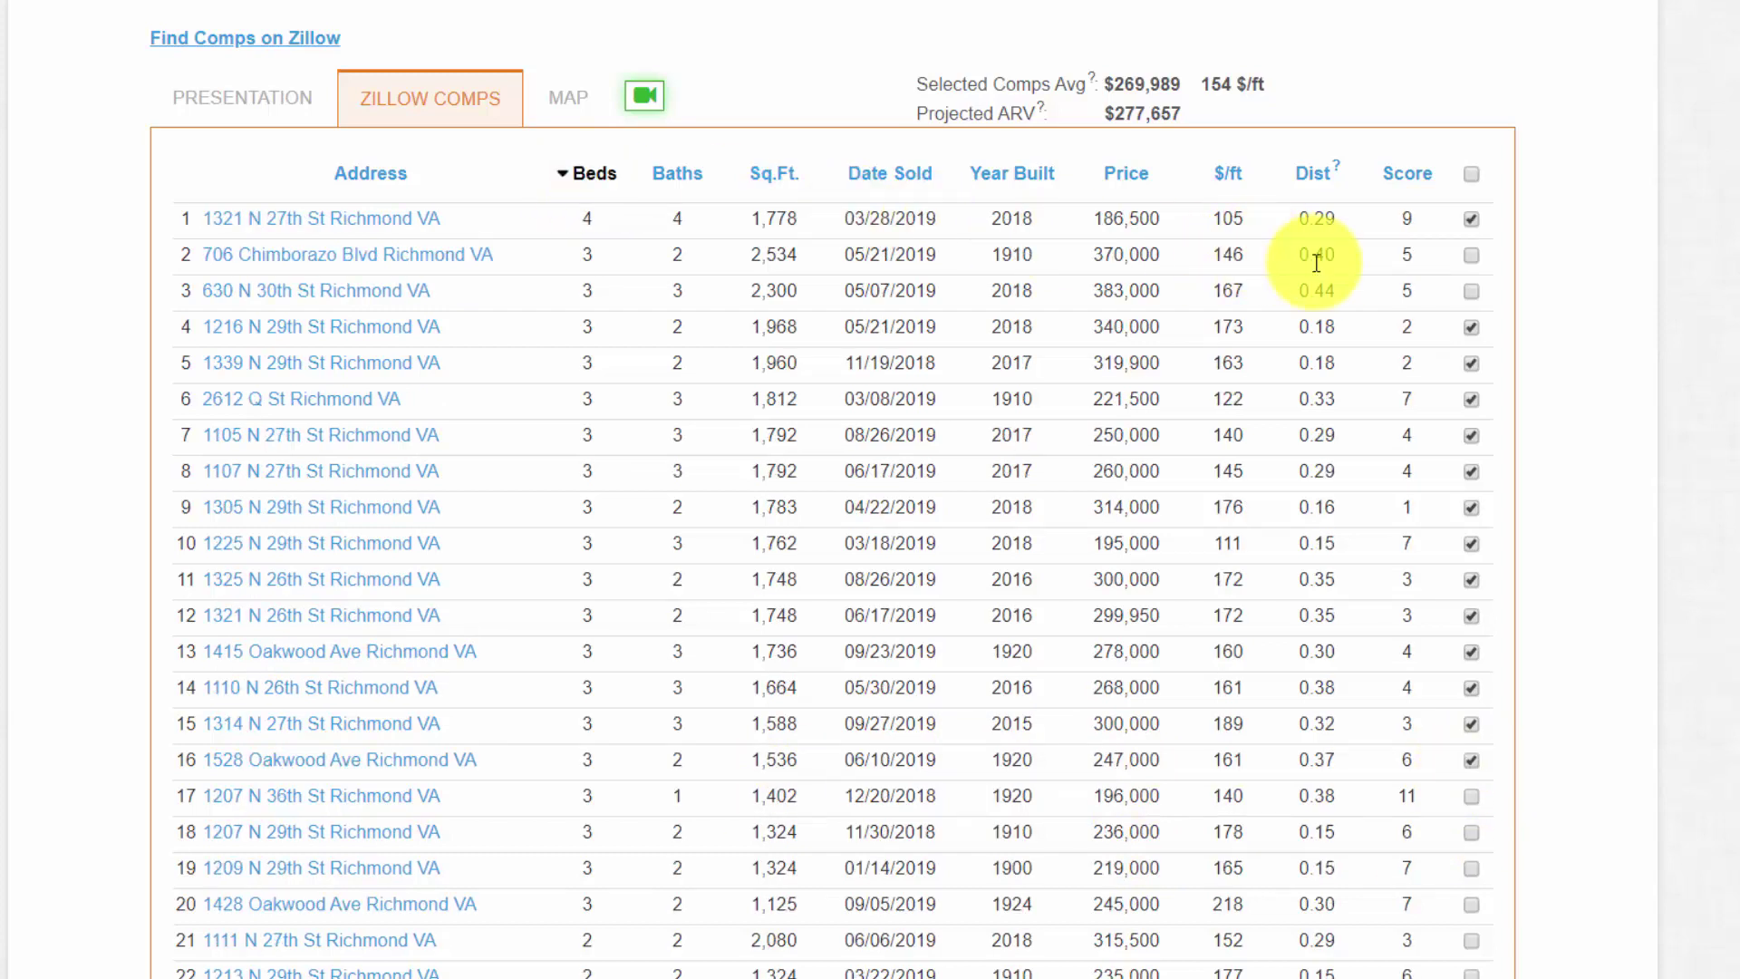
pyautogui.click(1473, 221)
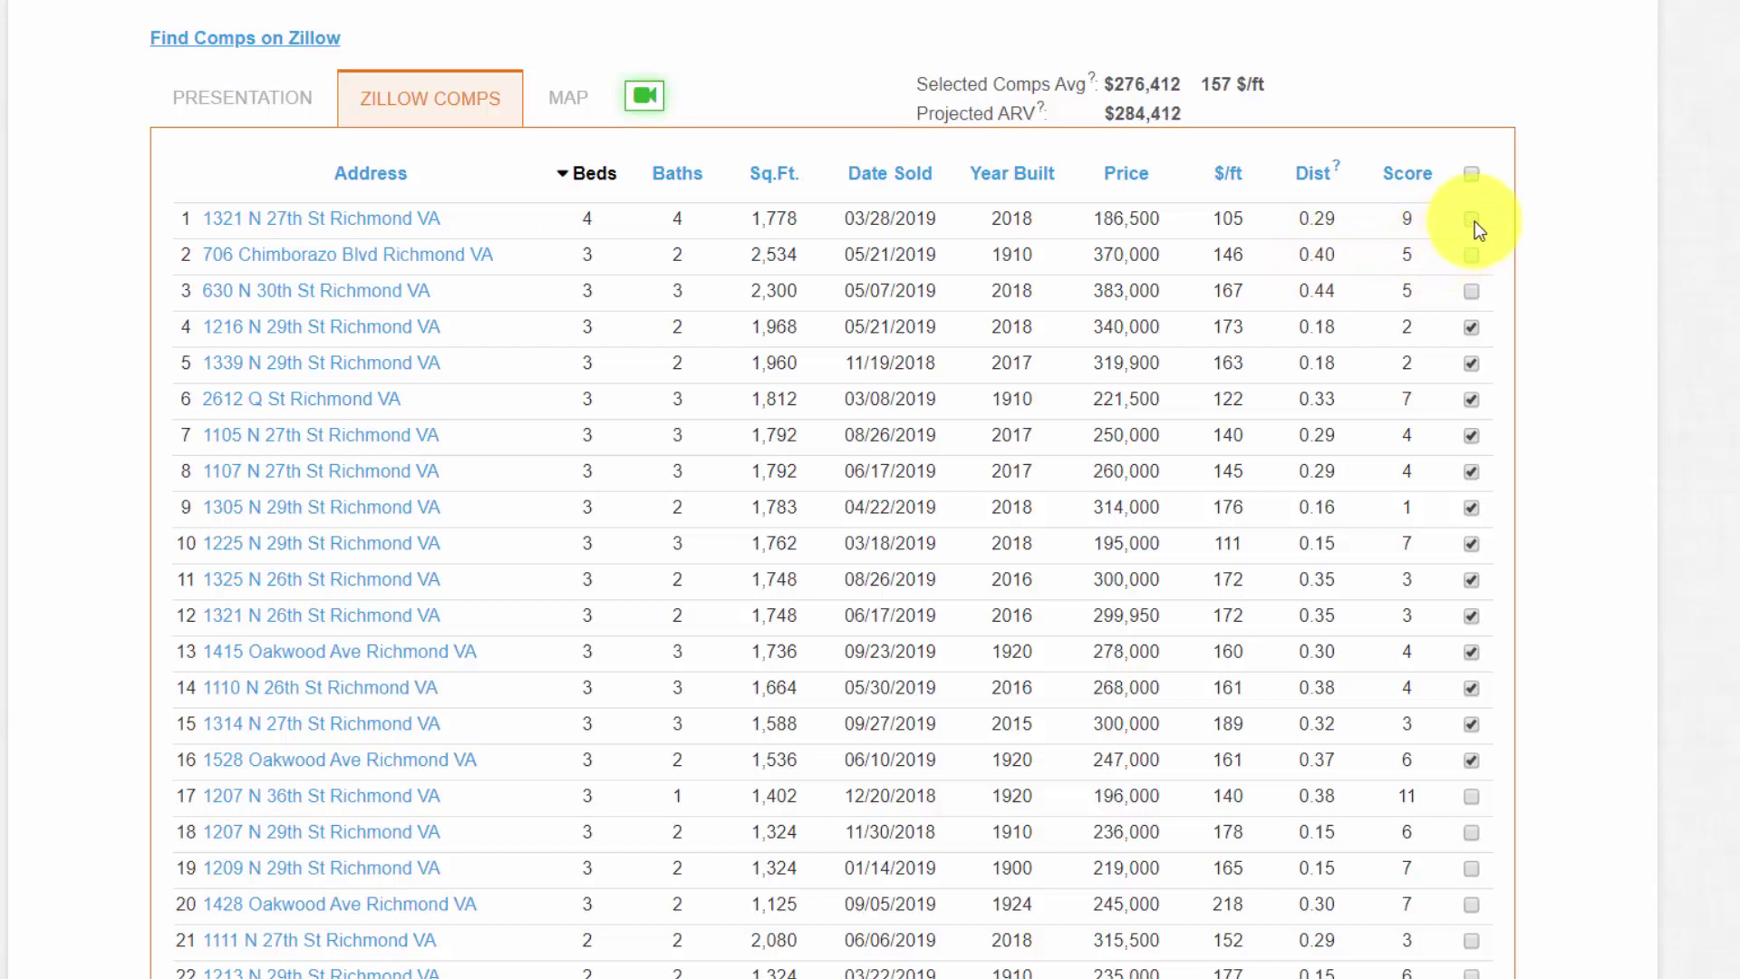
pyautogui.click(1234, 177)
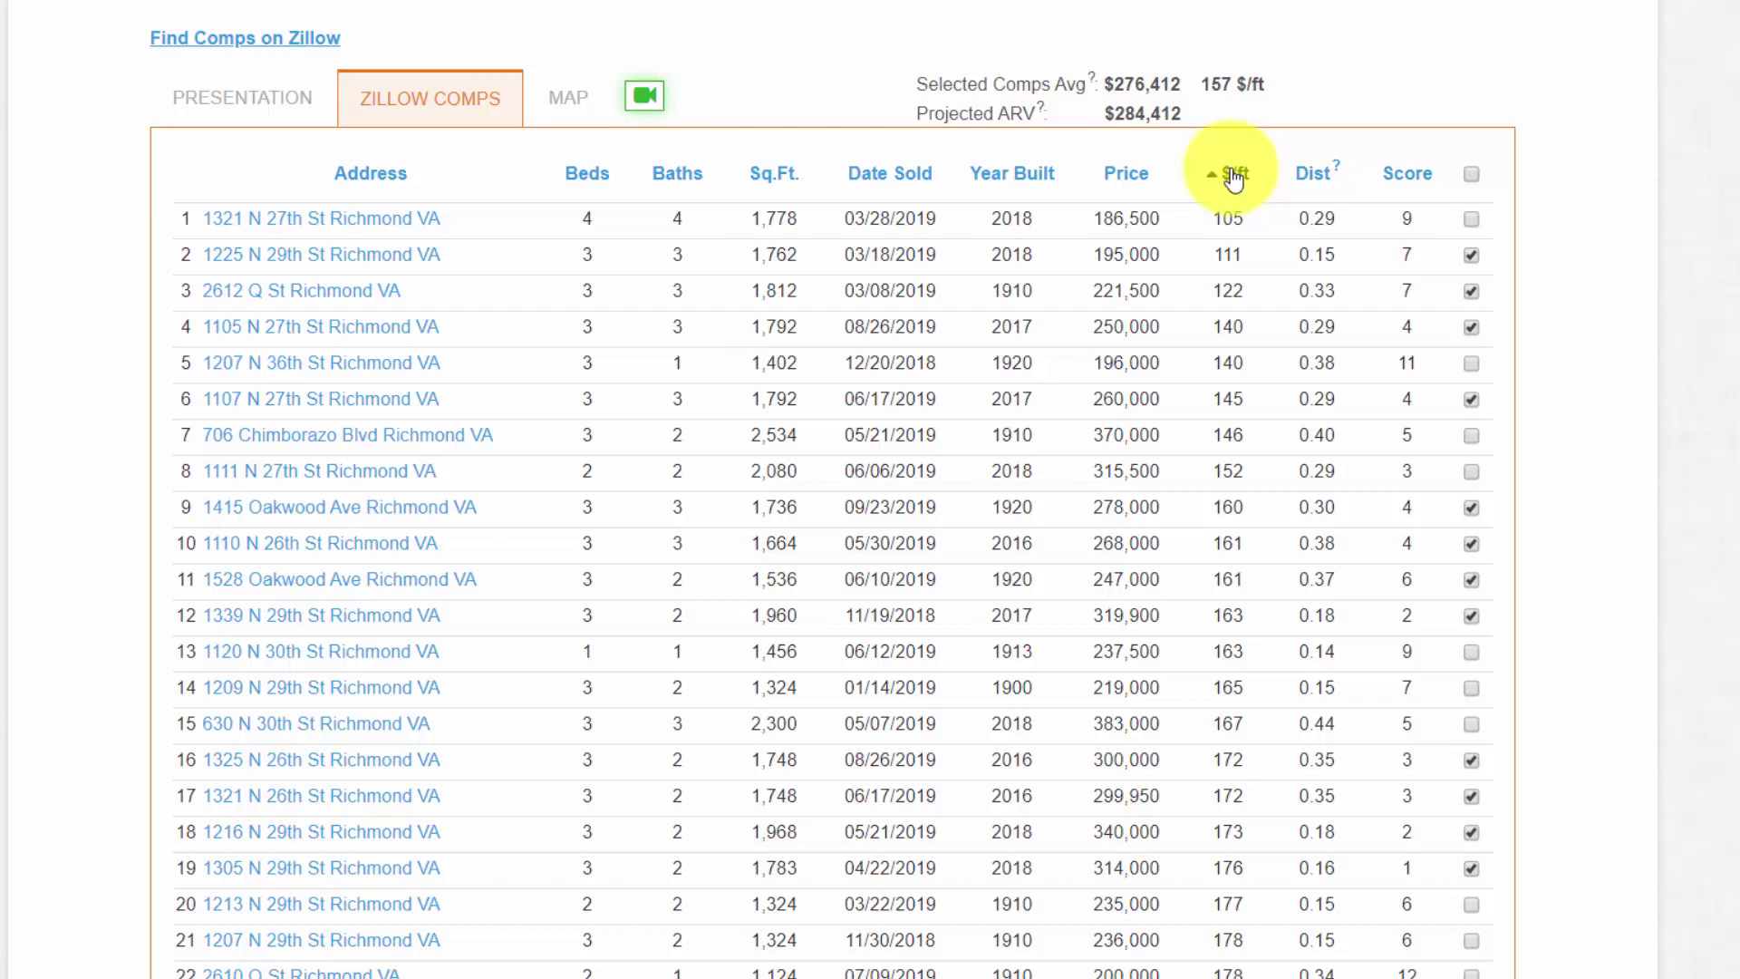
pyautogui.click(1233, 181)
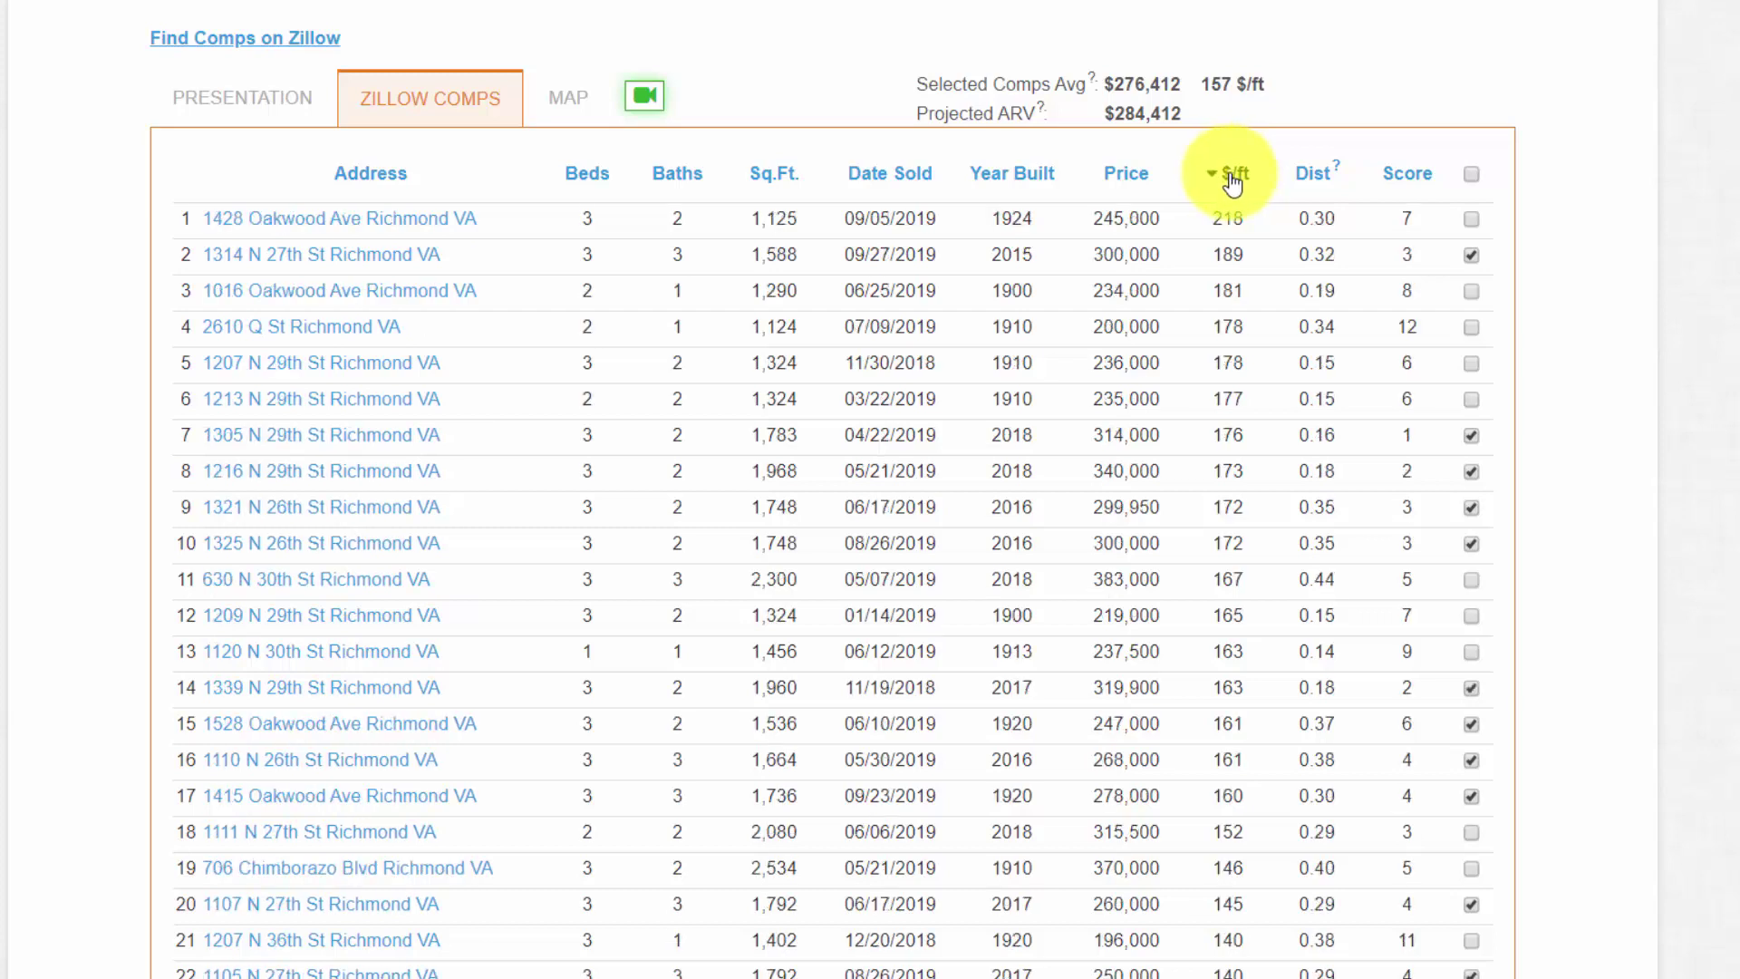
pyautogui.scroll(-3, 832, 544)
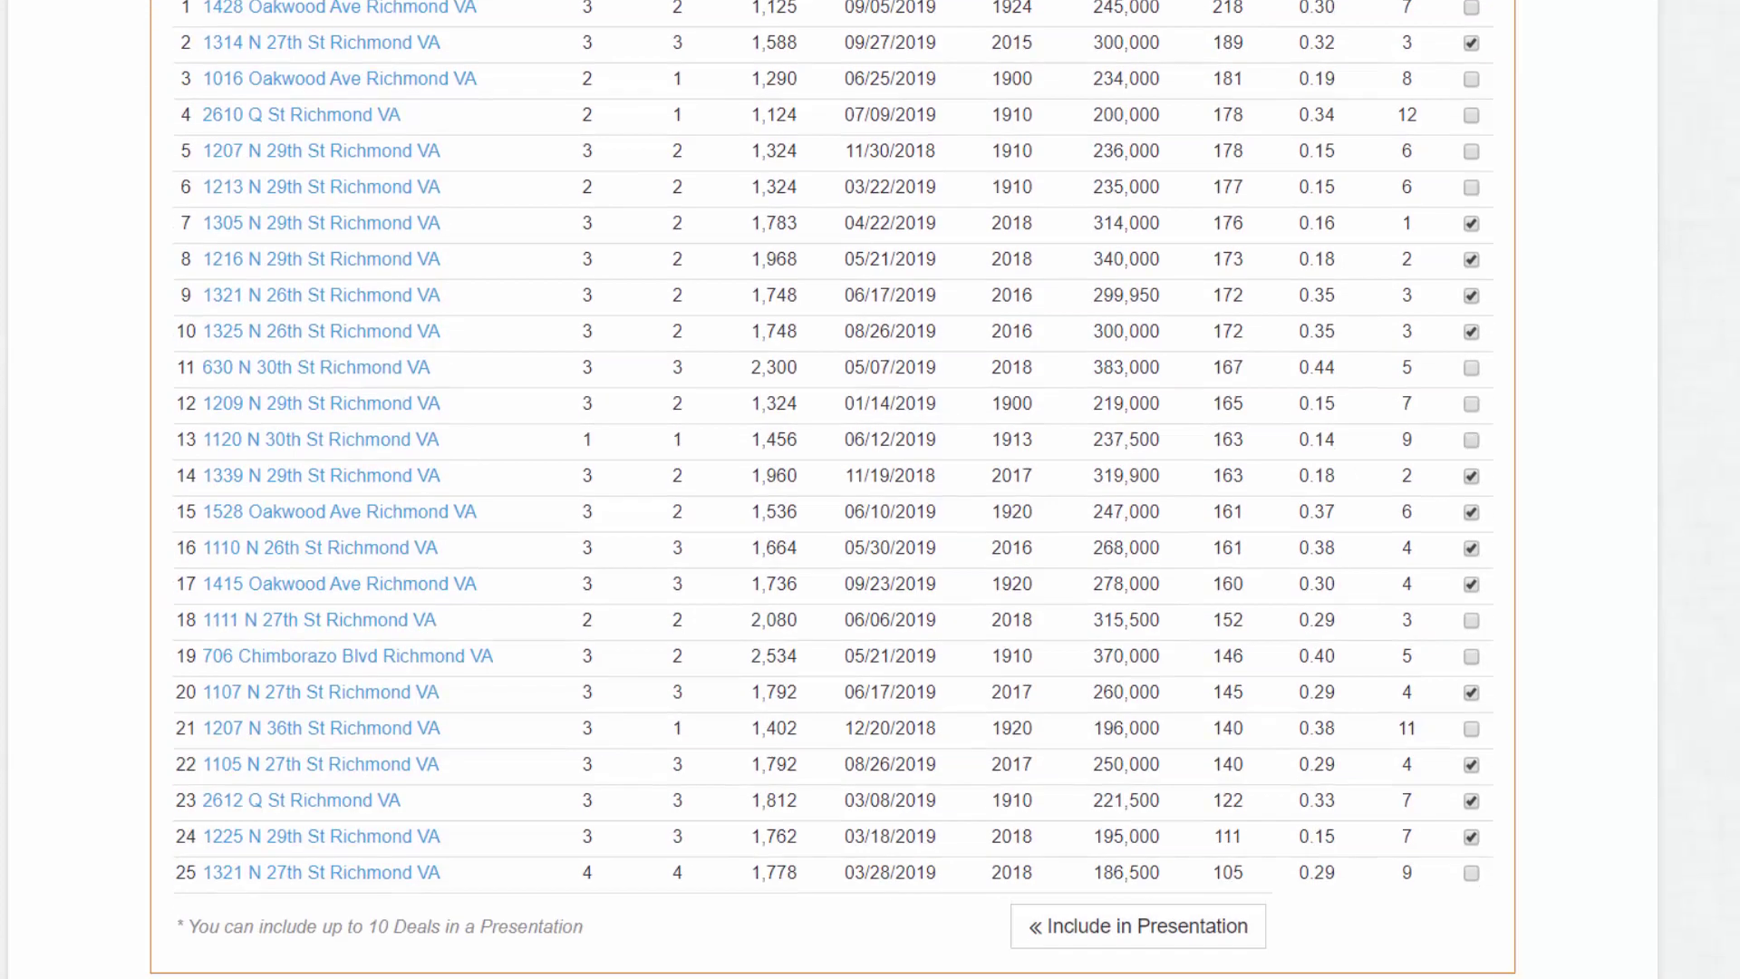
pyautogui.scroll(1, 832, 489)
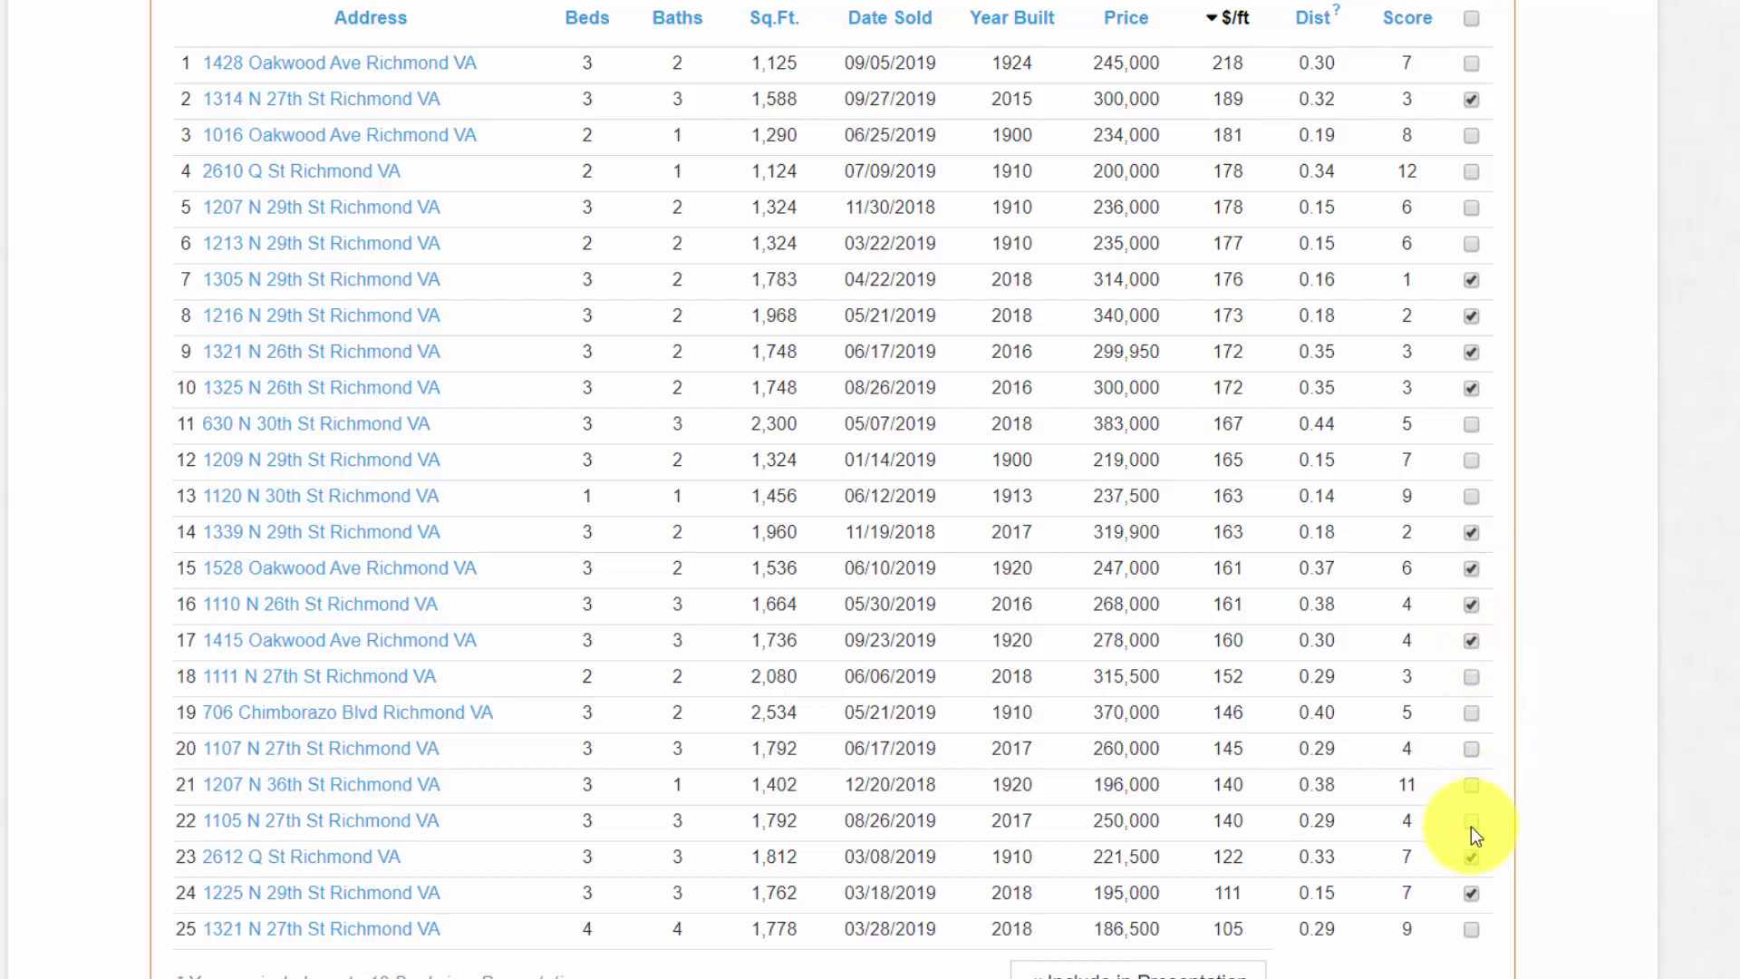
pyautogui.click(1471, 858)
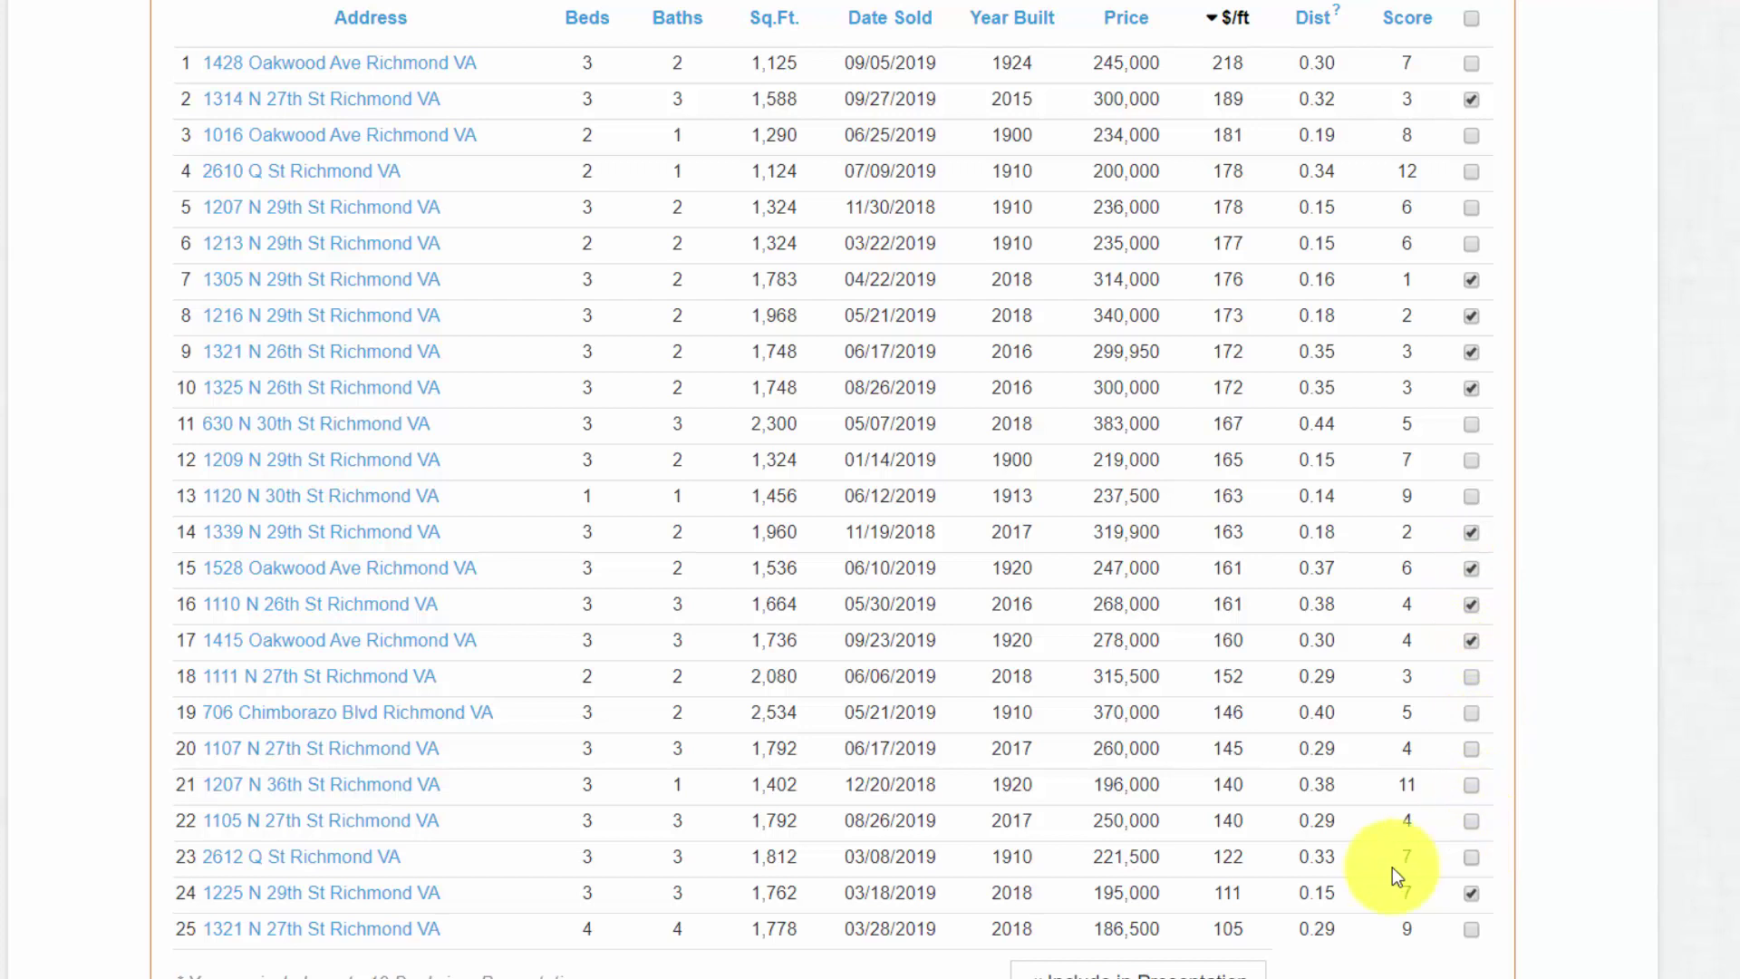
pyautogui.doubleClick(1233, 858)
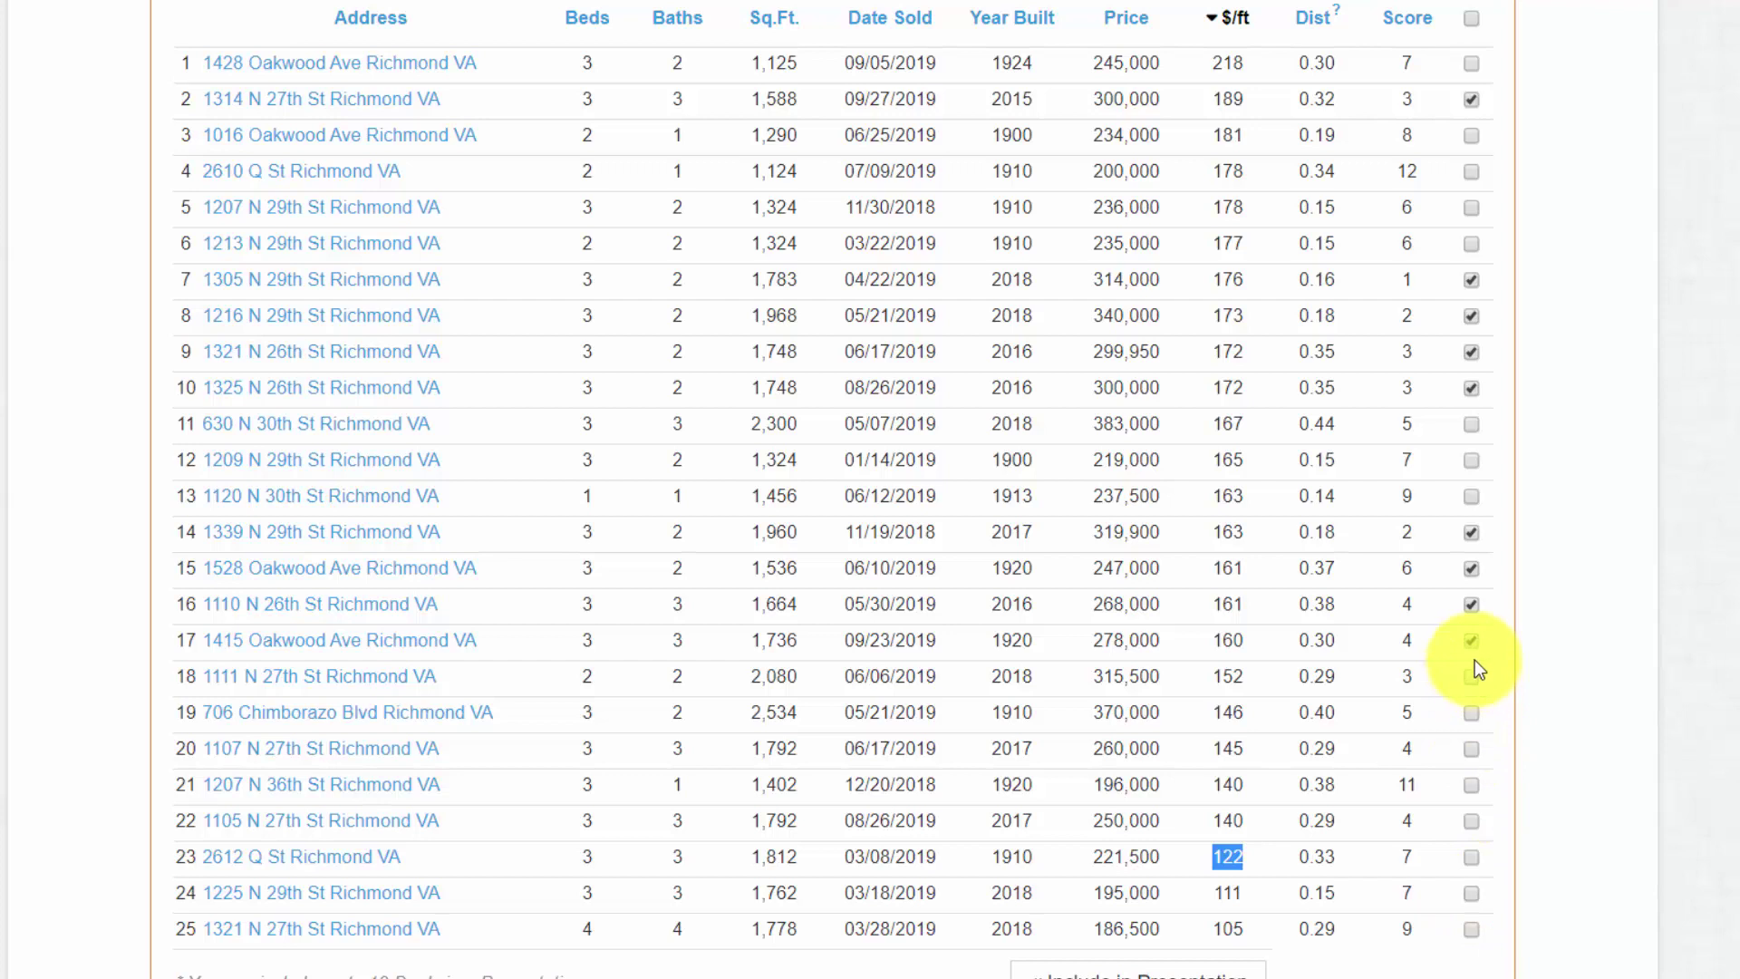
pyautogui.click(1555, 671)
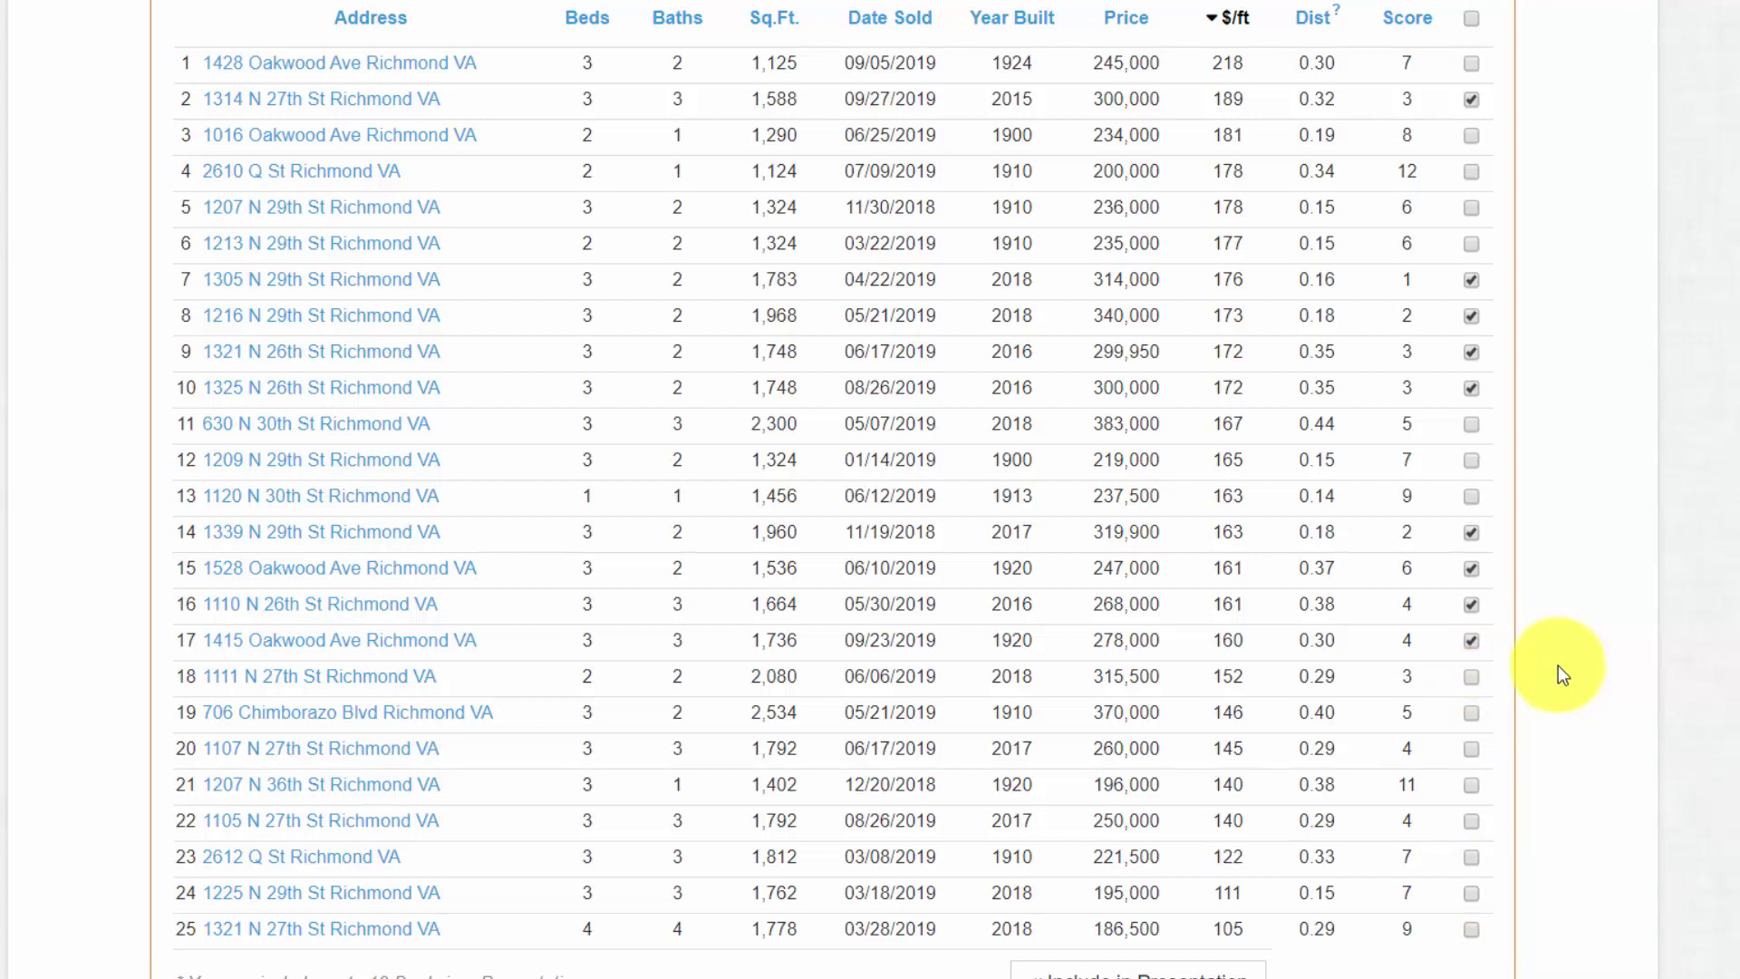
# - Check the updated summary: $296,317 selected comps average and $306,757 projected ARV
pyautogui.scroll(2, 832, 490)
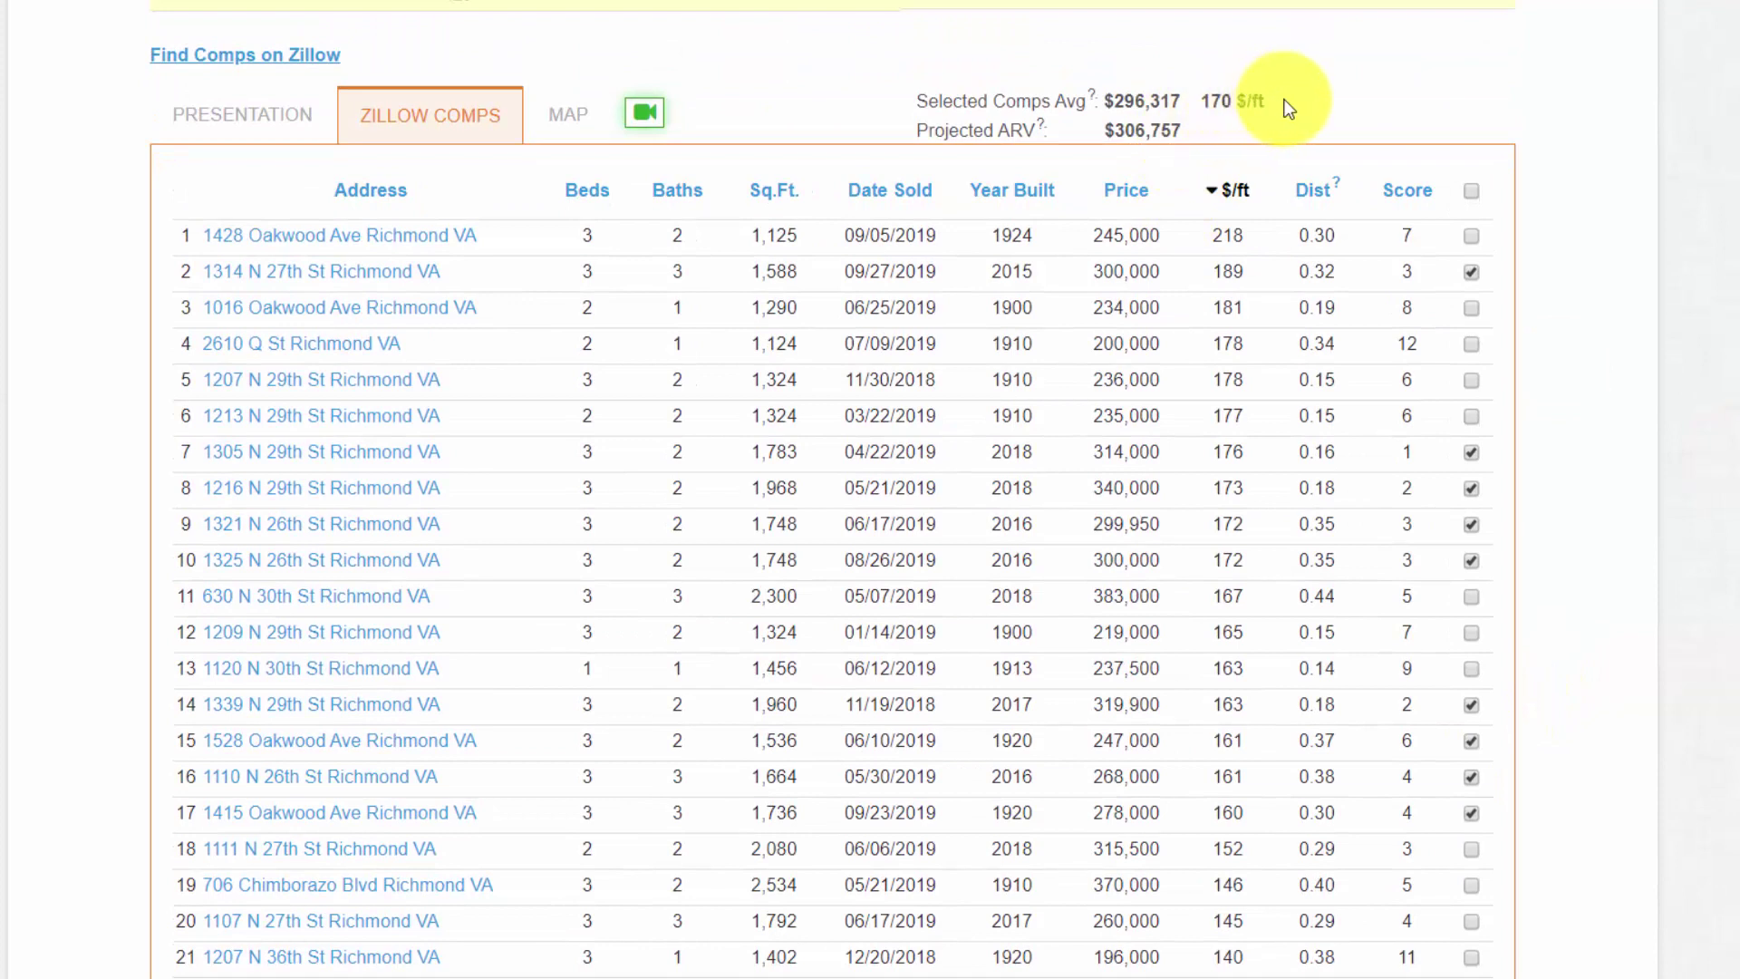
pyautogui.moveTo(1289, 109); pyautogui.dragTo(1100, 107)
pyautogui.click(1391, 107)
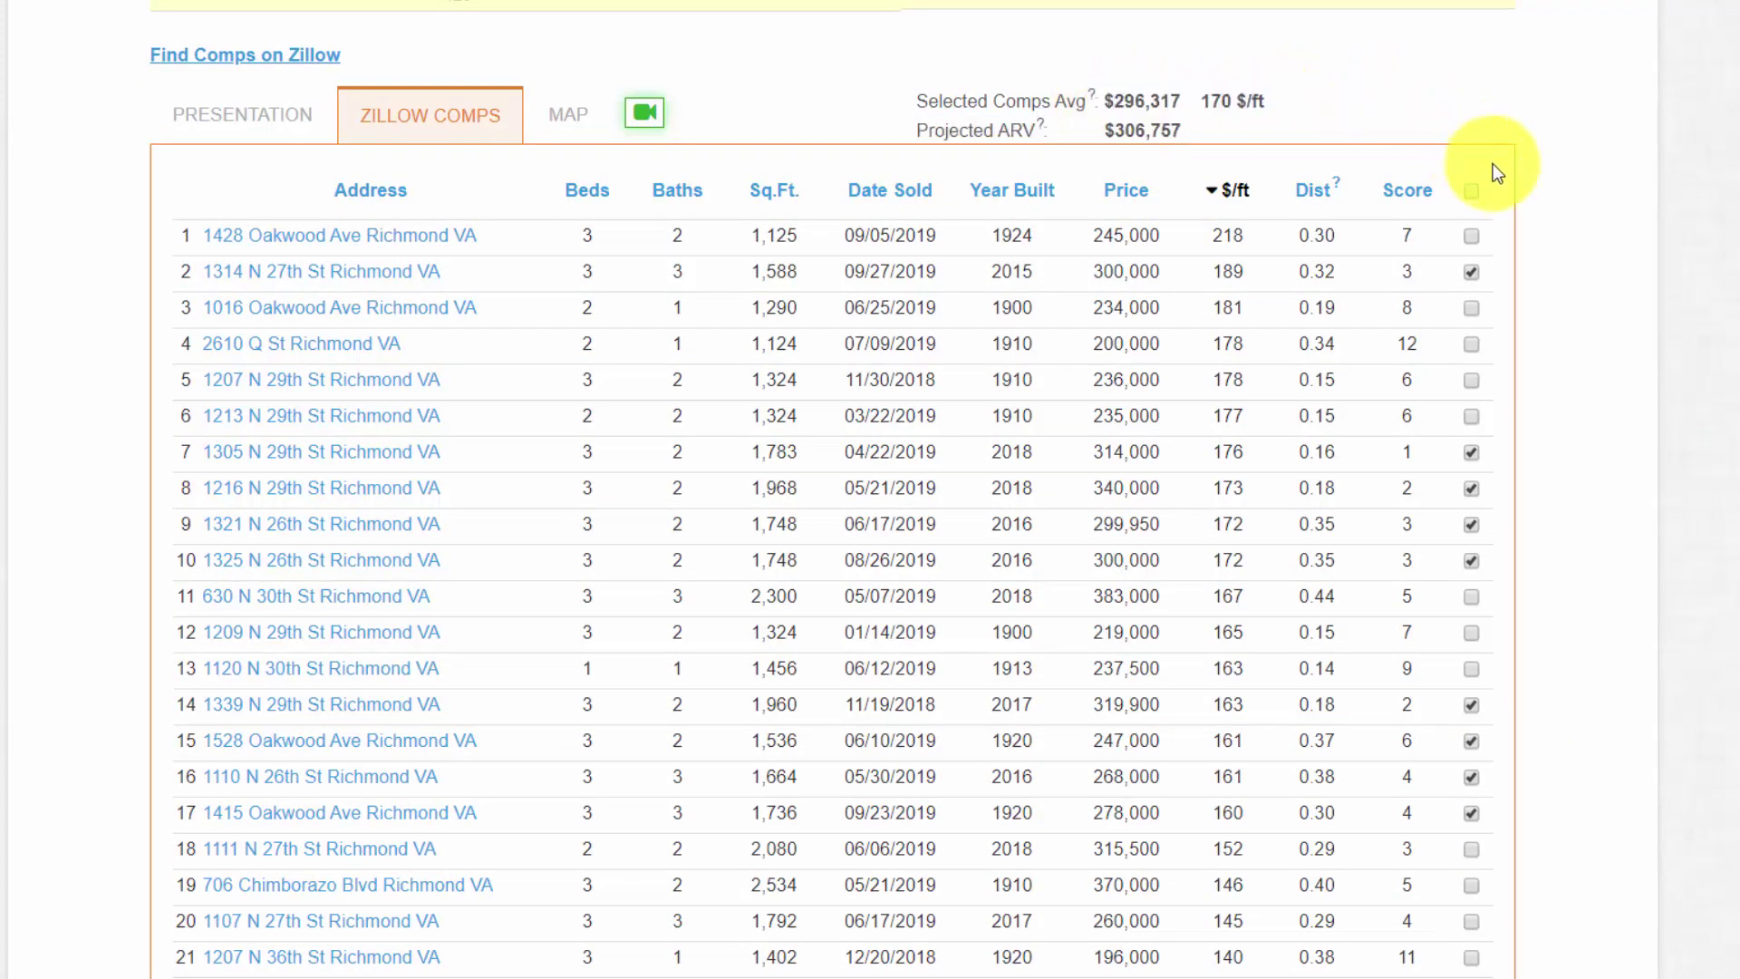
# - Sort comps nearest first and review the five nearby sales: $310,380 average, $311,338 ARV
pyautogui.click(1316, 192)
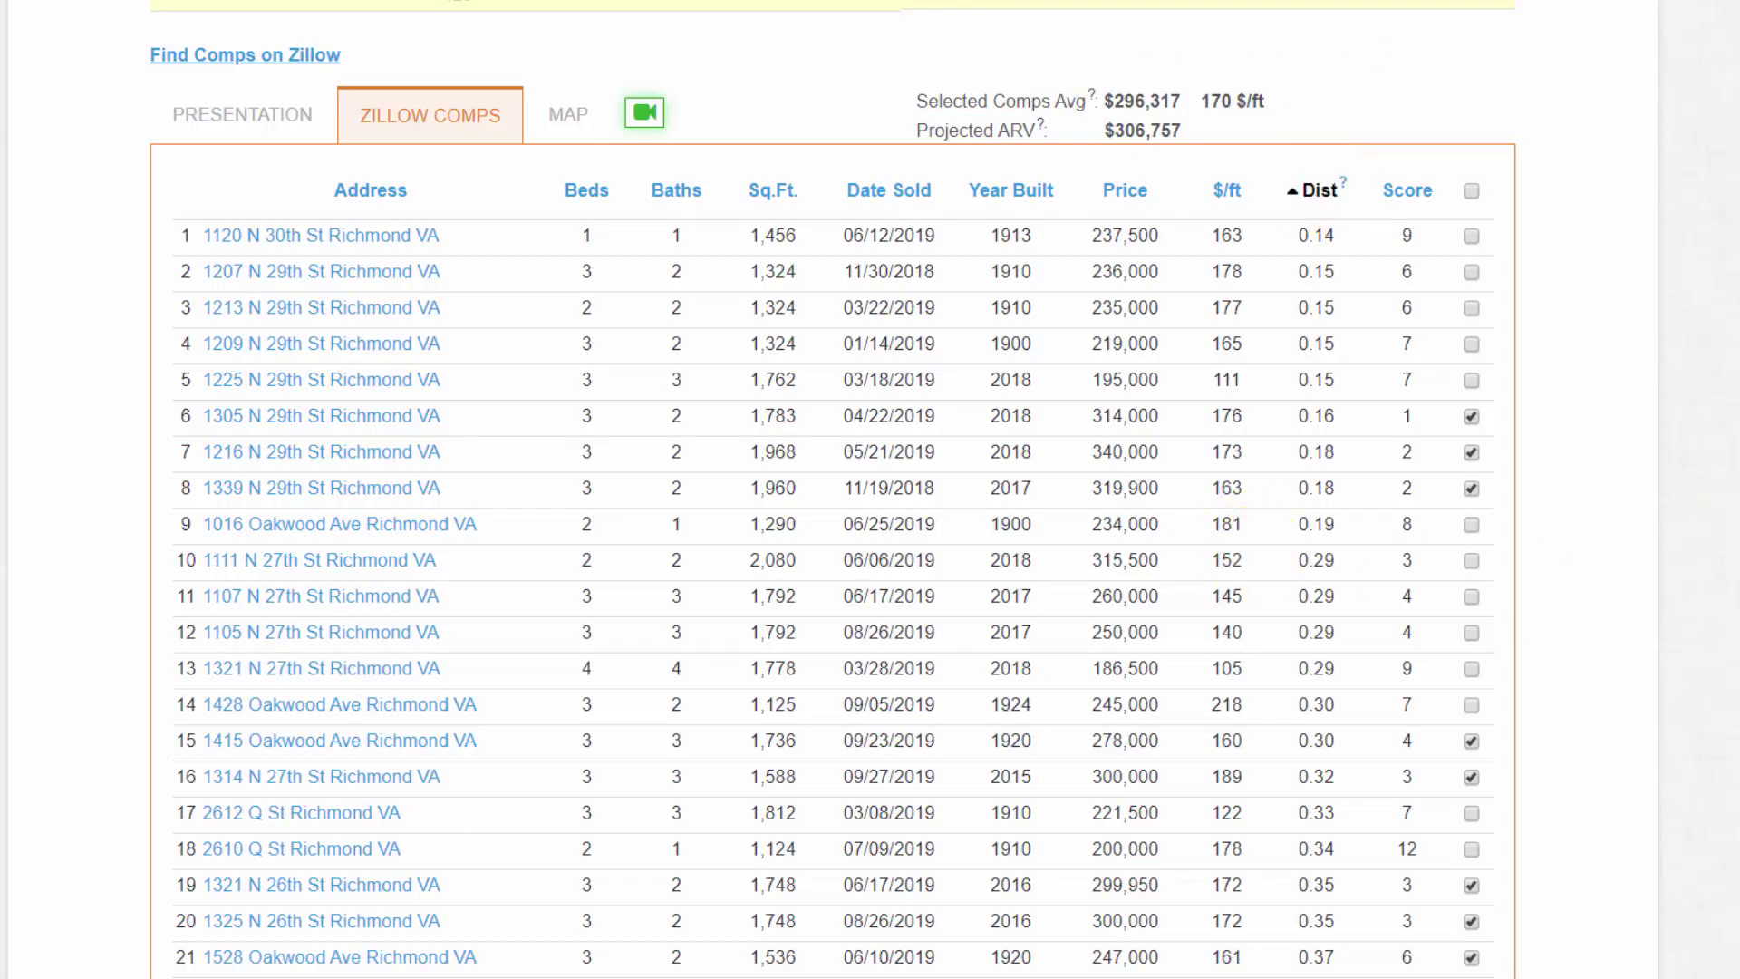
pyautogui.scroll(-3, 832, 489)
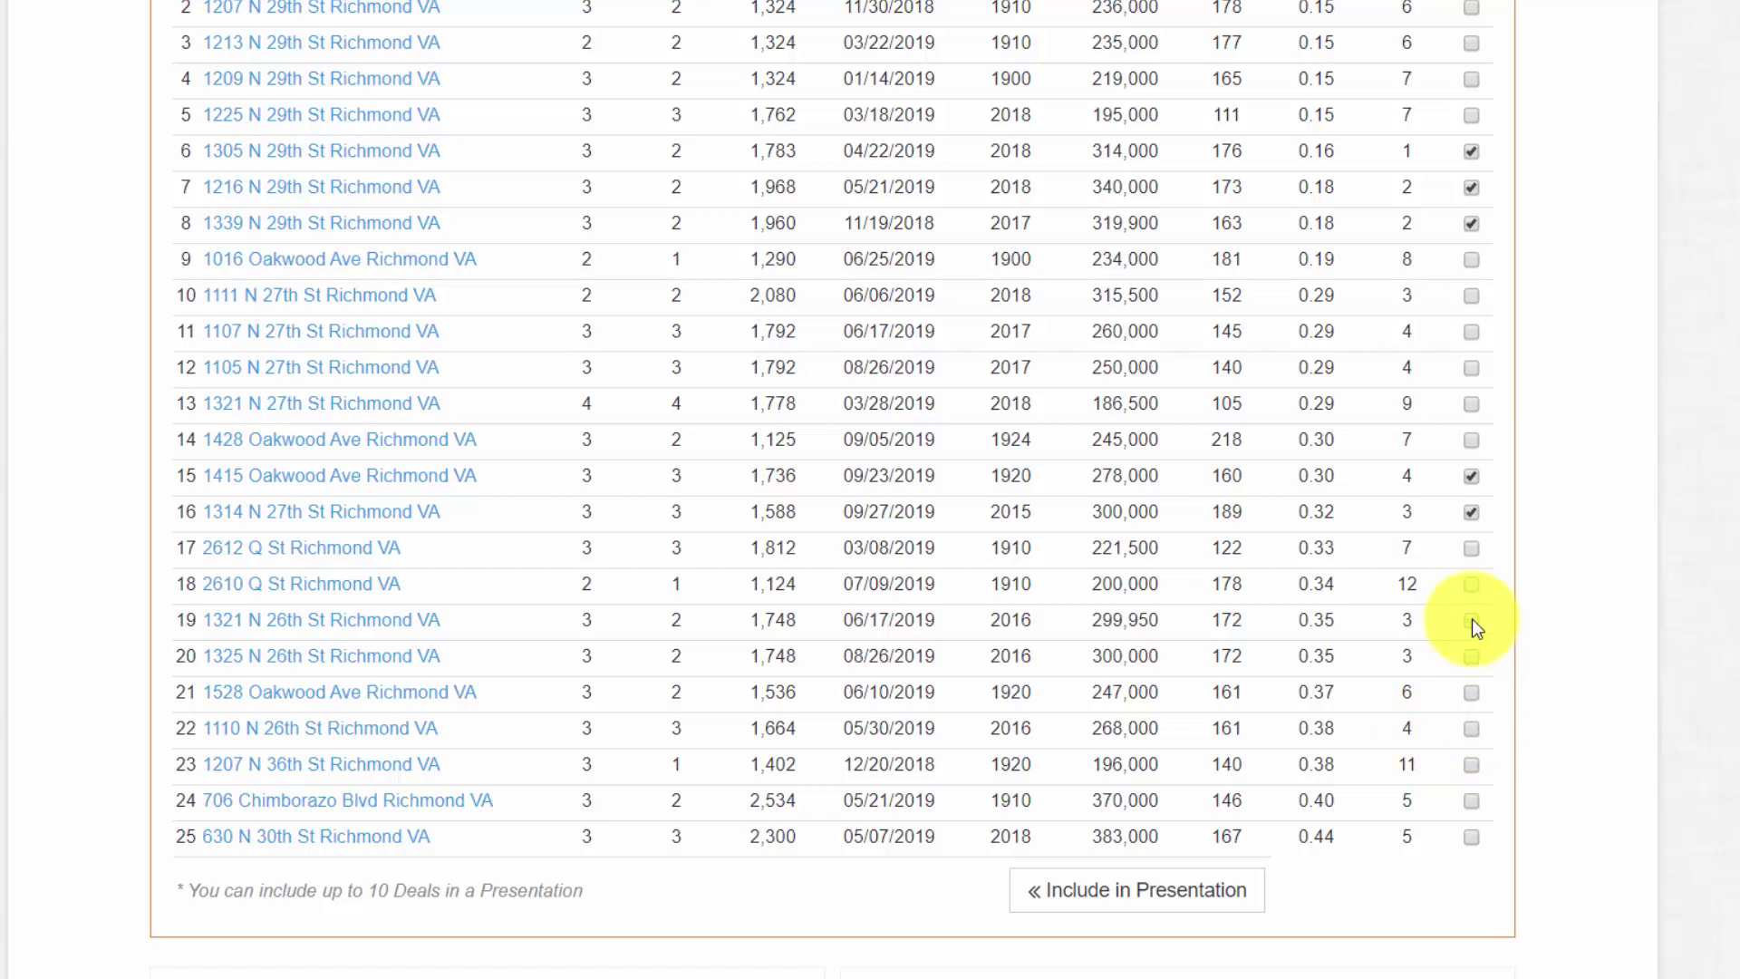
pyautogui.scroll(1, 1471, 622)
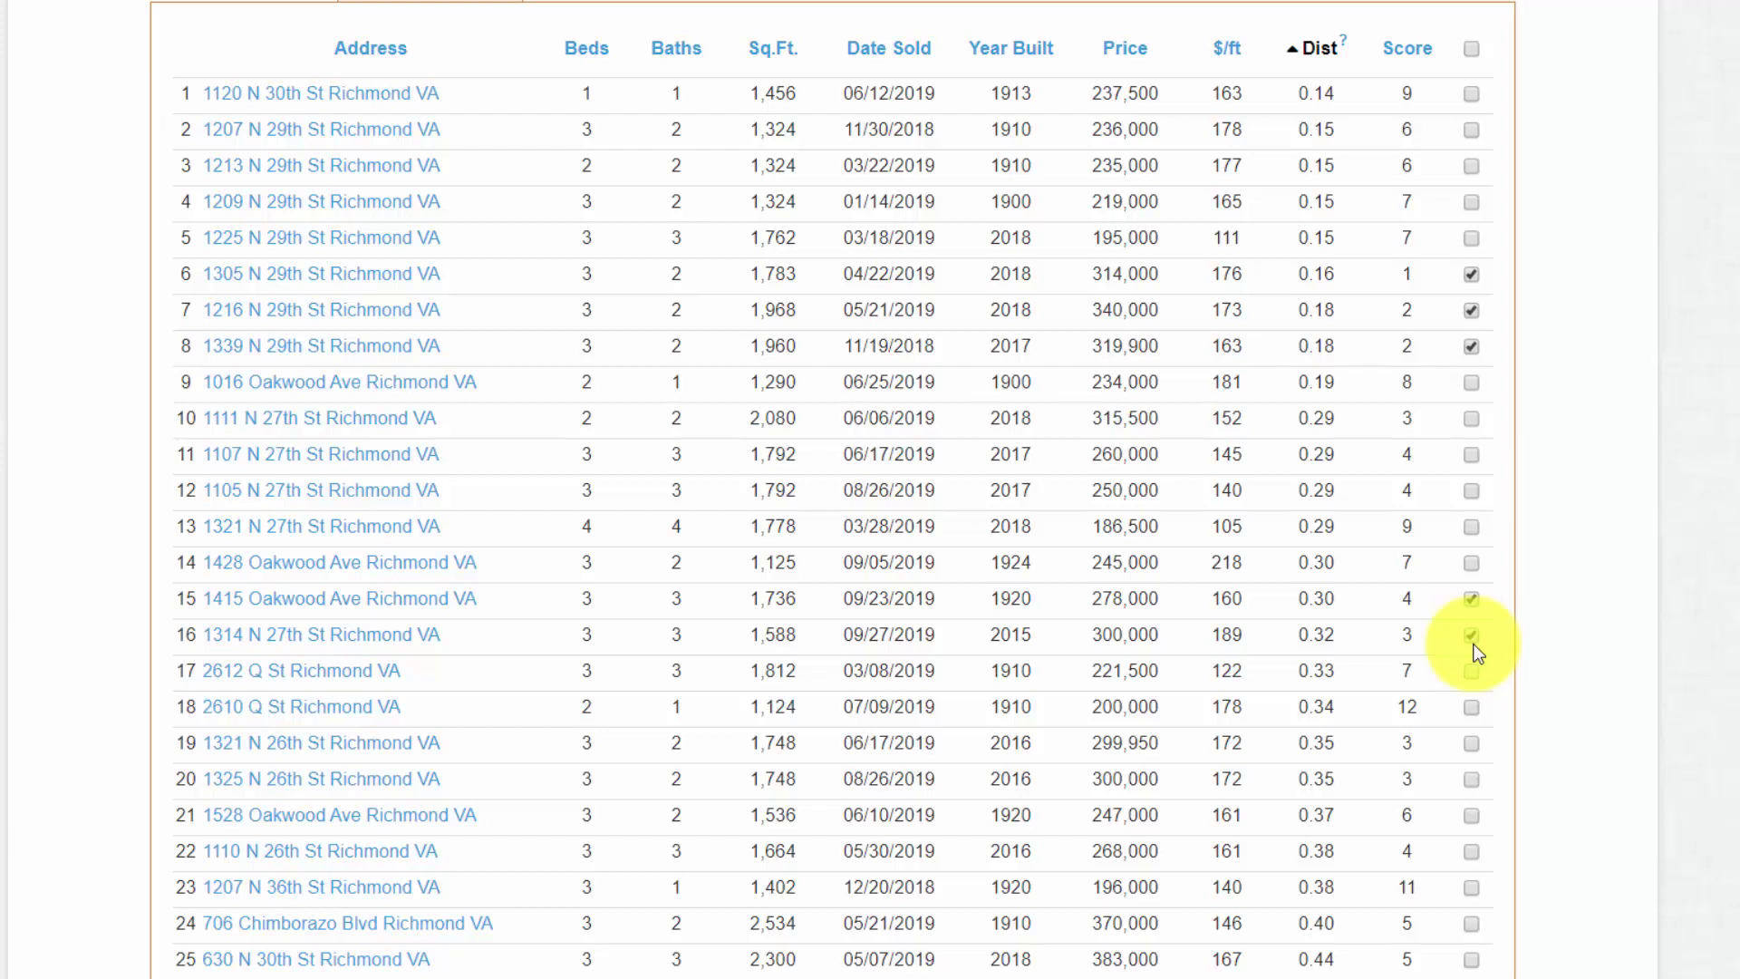
pyautogui.scroll(1, 1479, 653)
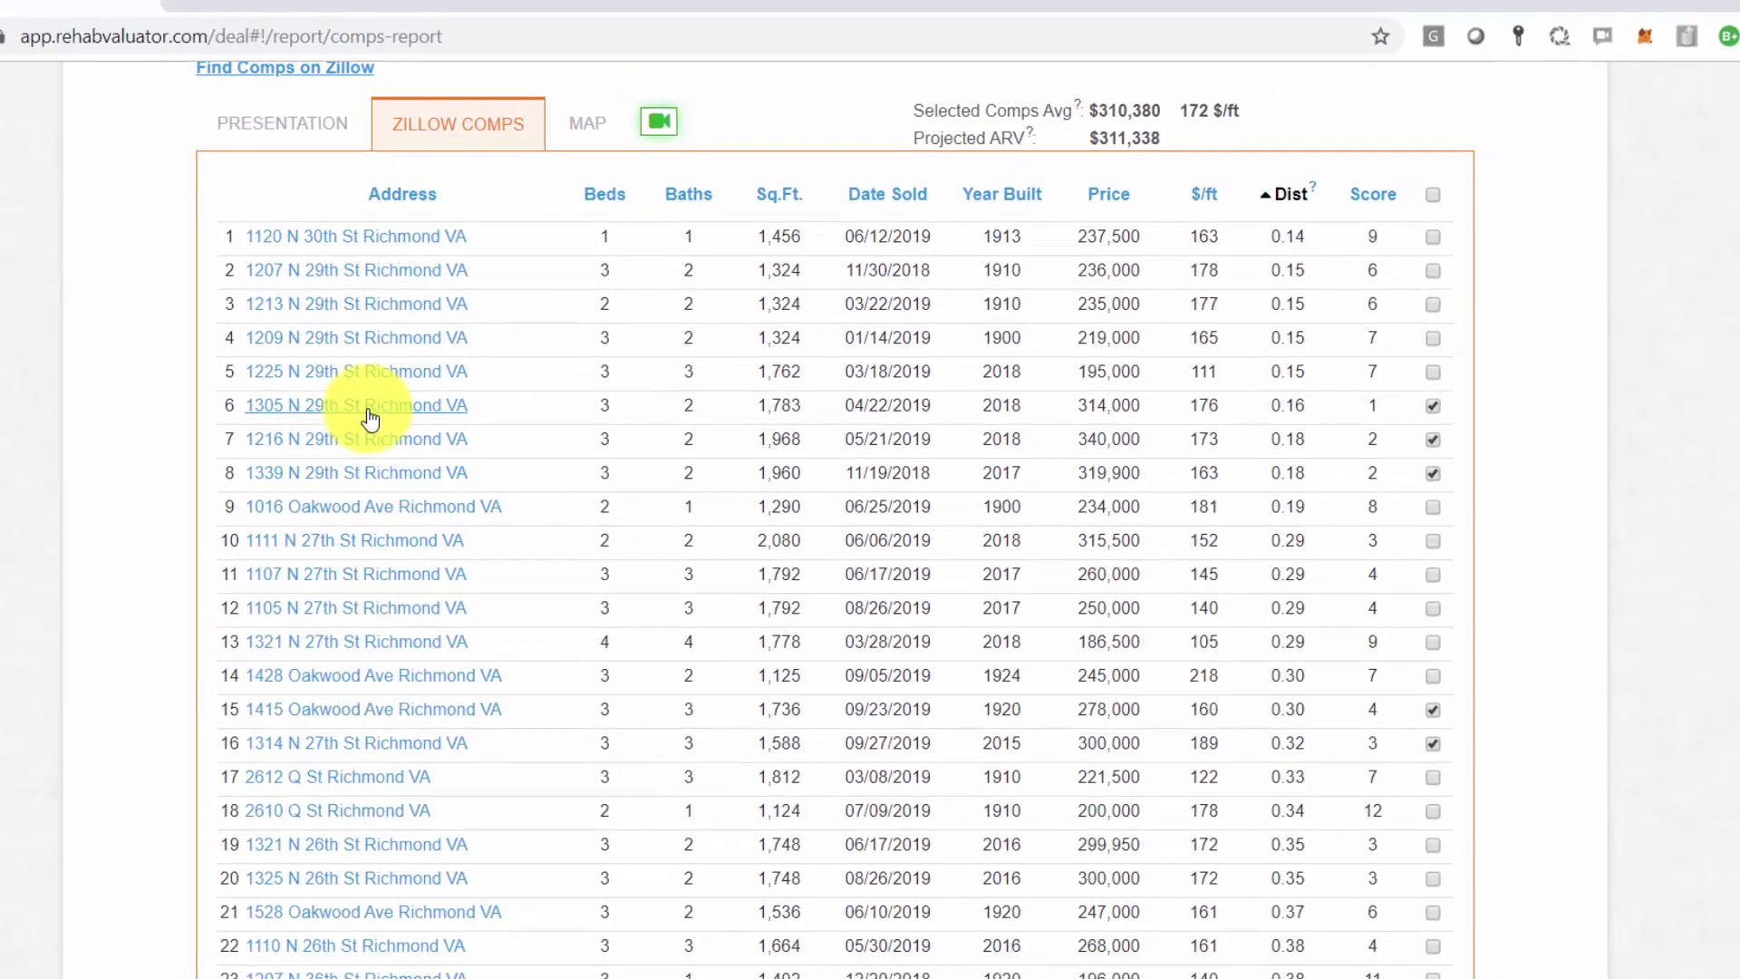
pyautogui.click(334, 368)
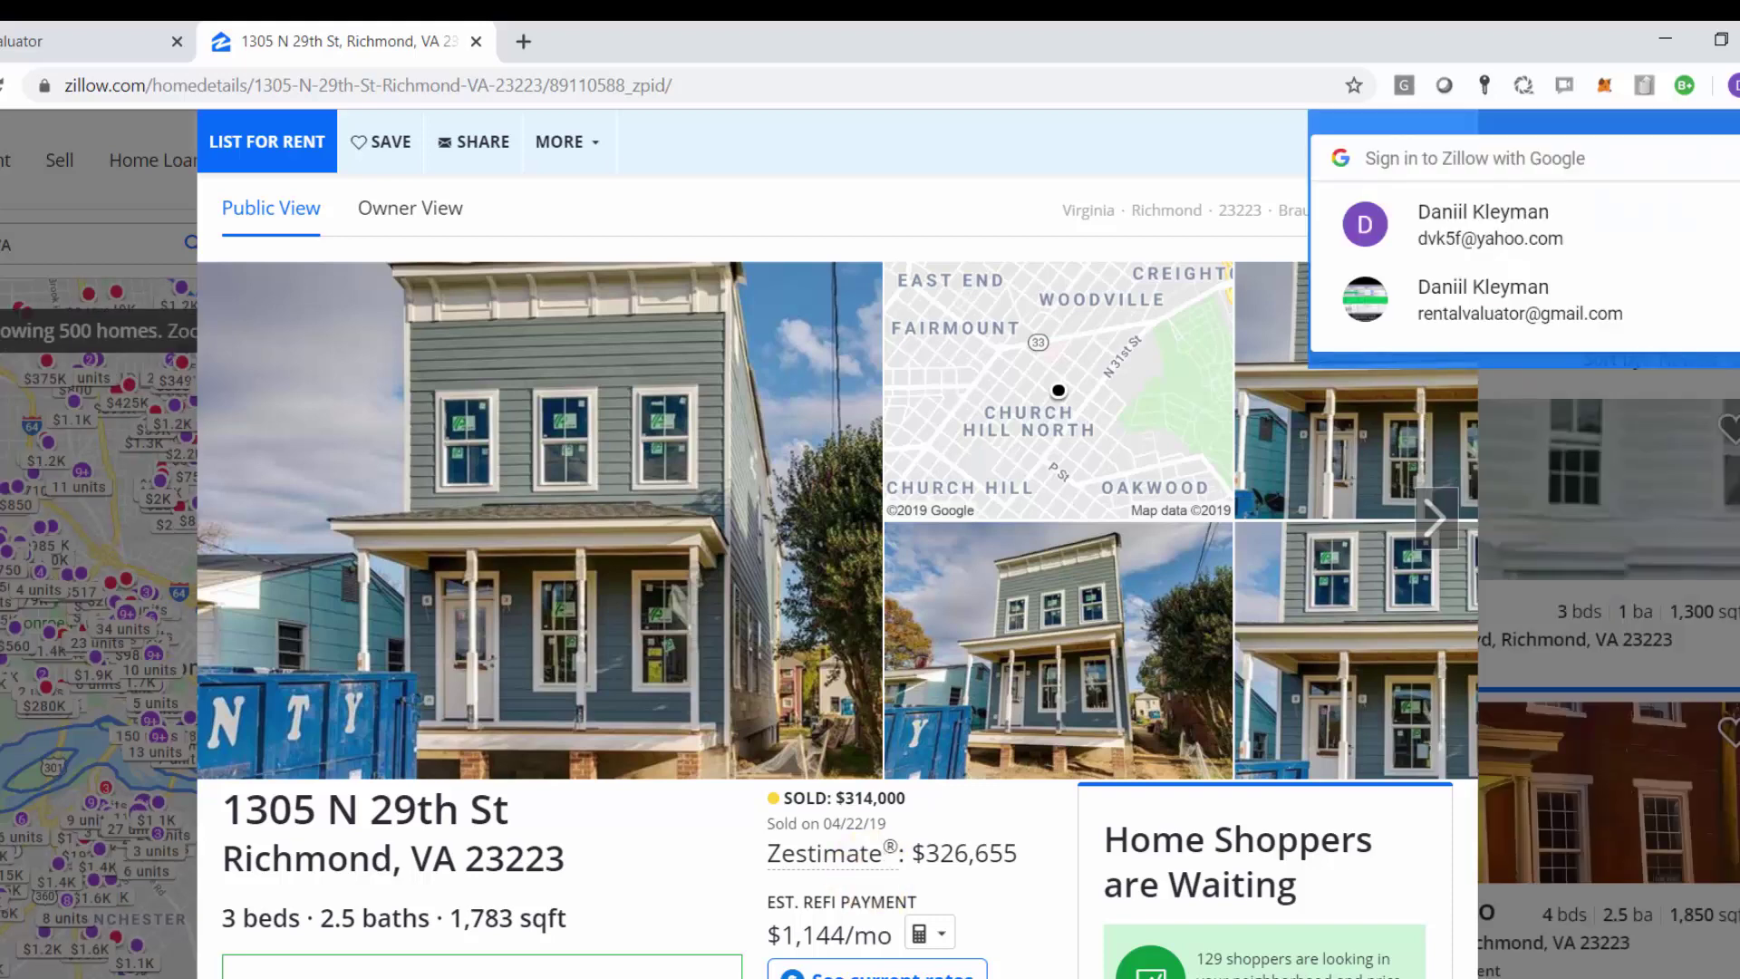
pyautogui.scroll(-8, 825, 580)
pyautogui.scroll(3, 825, 580)
pyautogui.scroll(6, 837, 580)
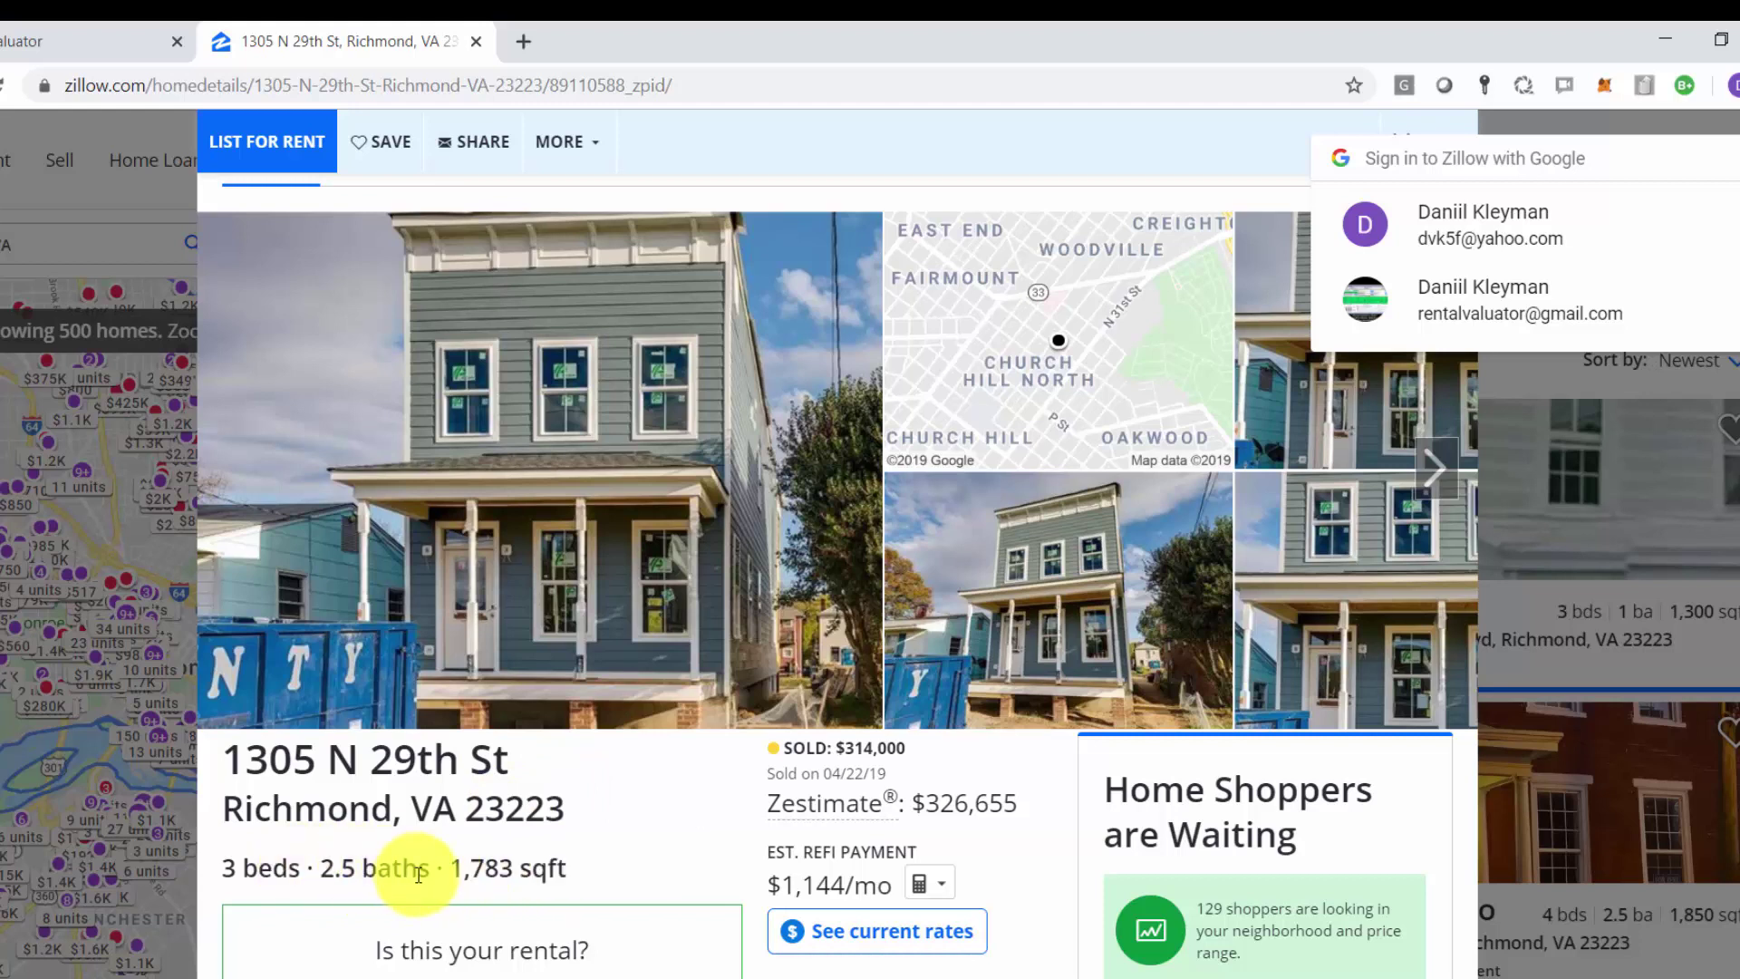
pyautogui.moveTo(516, 870); pyautogui.dragTo(454, 870)
pyautogui.click(688, 841)
# - Page through all the listing photos to the porch shots, then close the Zillow tab
pyautogui.click(1429, 460)
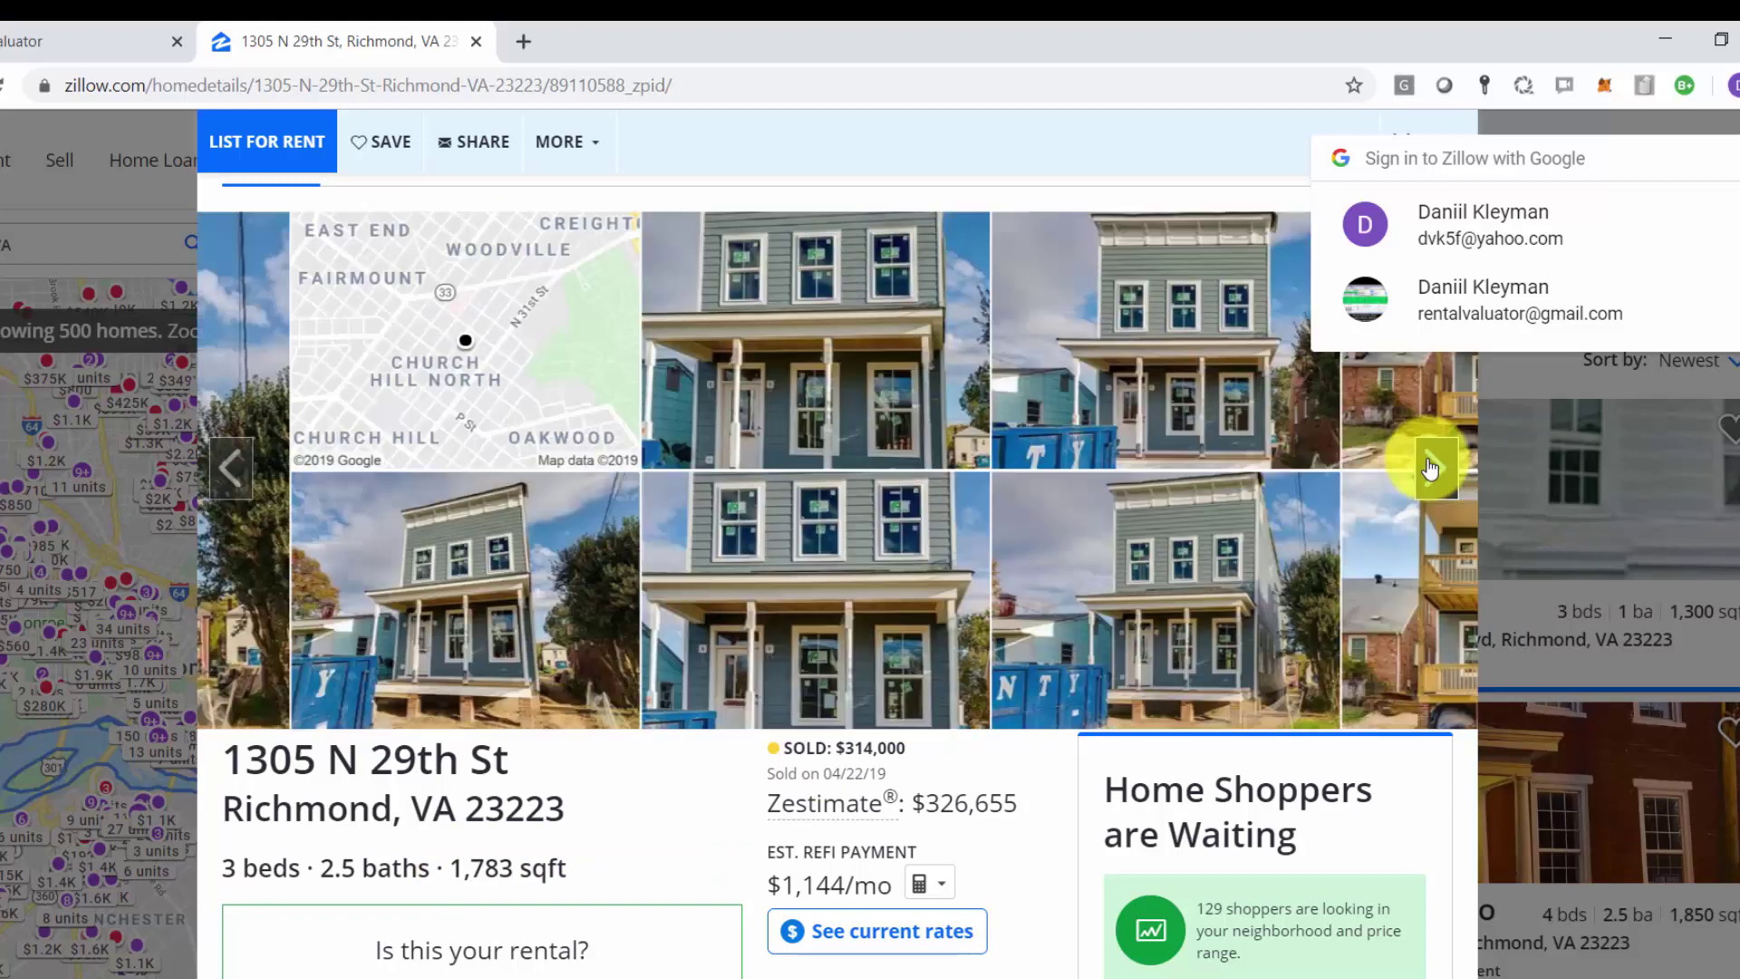
pyautogui.click(1424, 466)
pyautogui.click(1429, 467)
pyautogui.click(1429, 467)
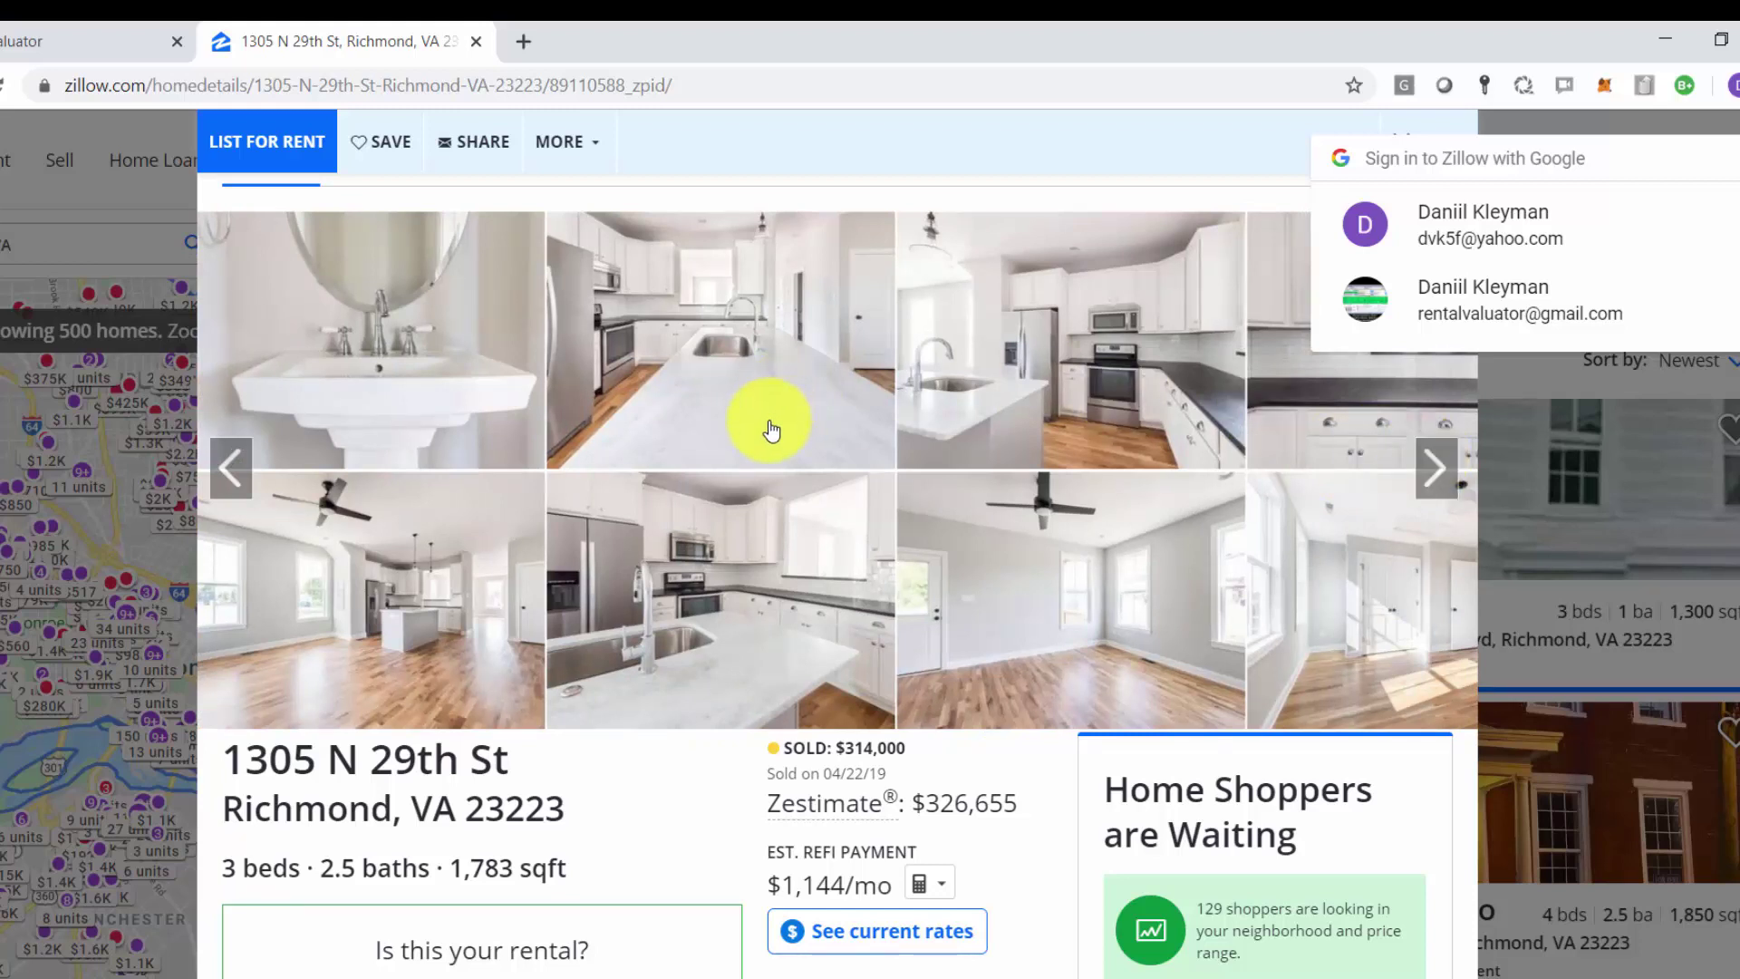
pyautogui.click(1438, 468)
pyautogui.click(1439, 469)
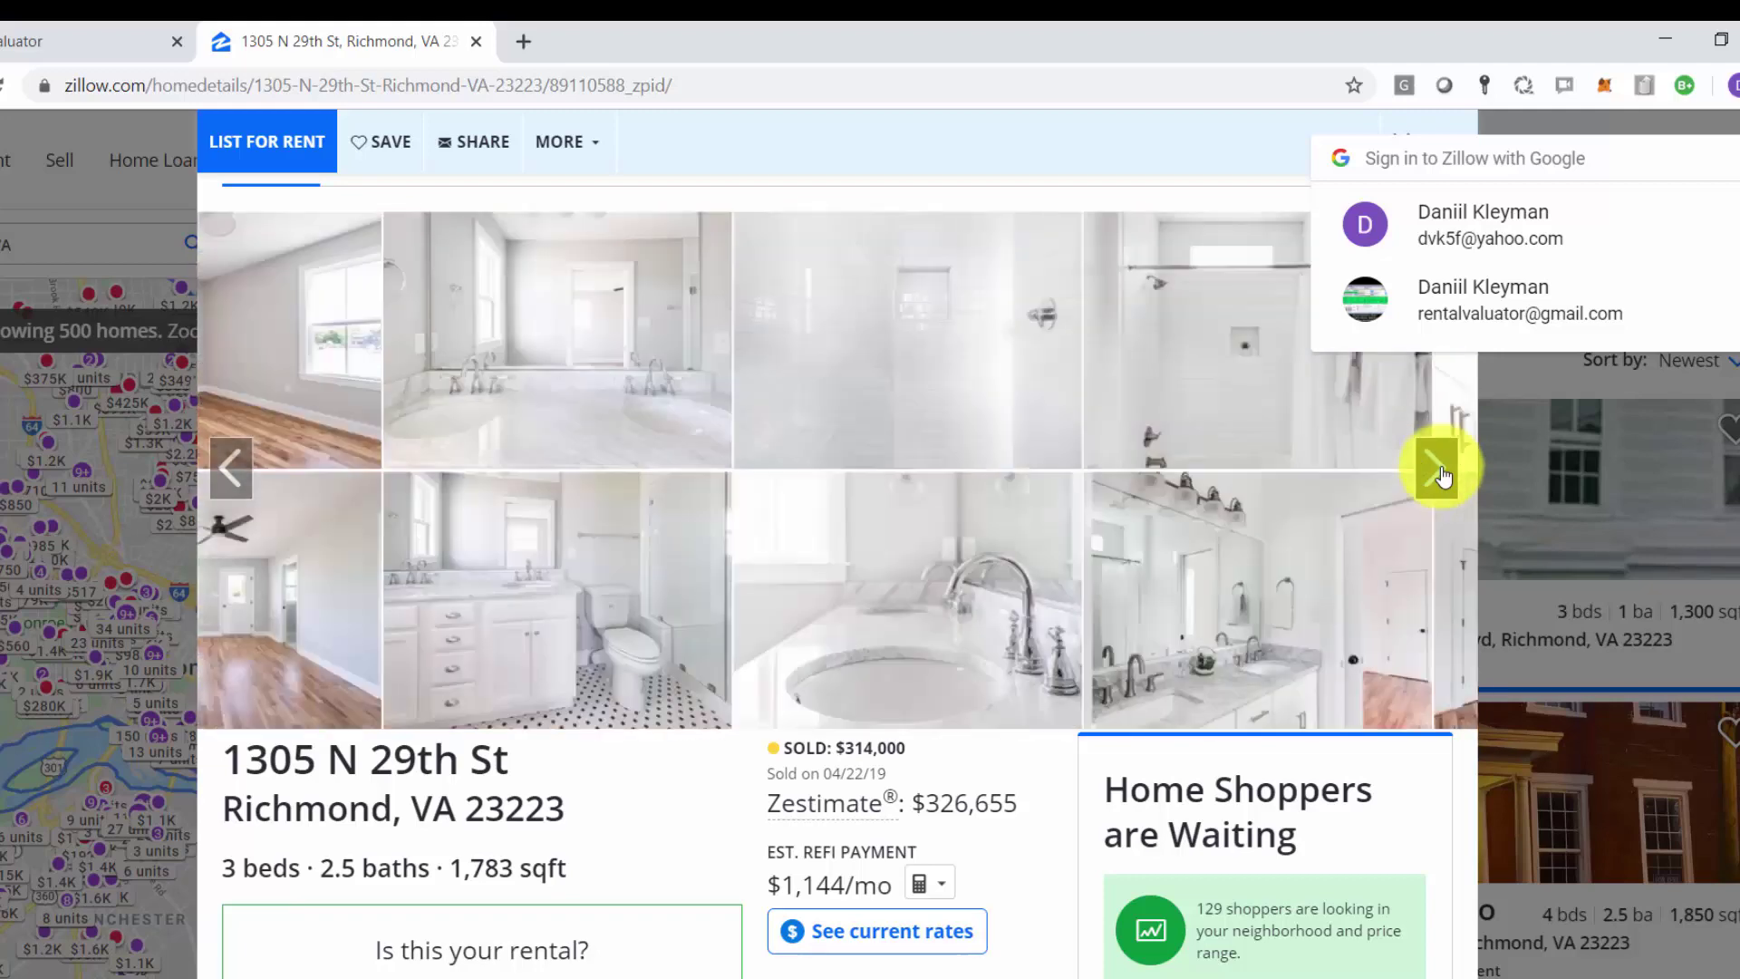
pyautogui.click(1439, 469)
pyautogui.click(1439, 469)
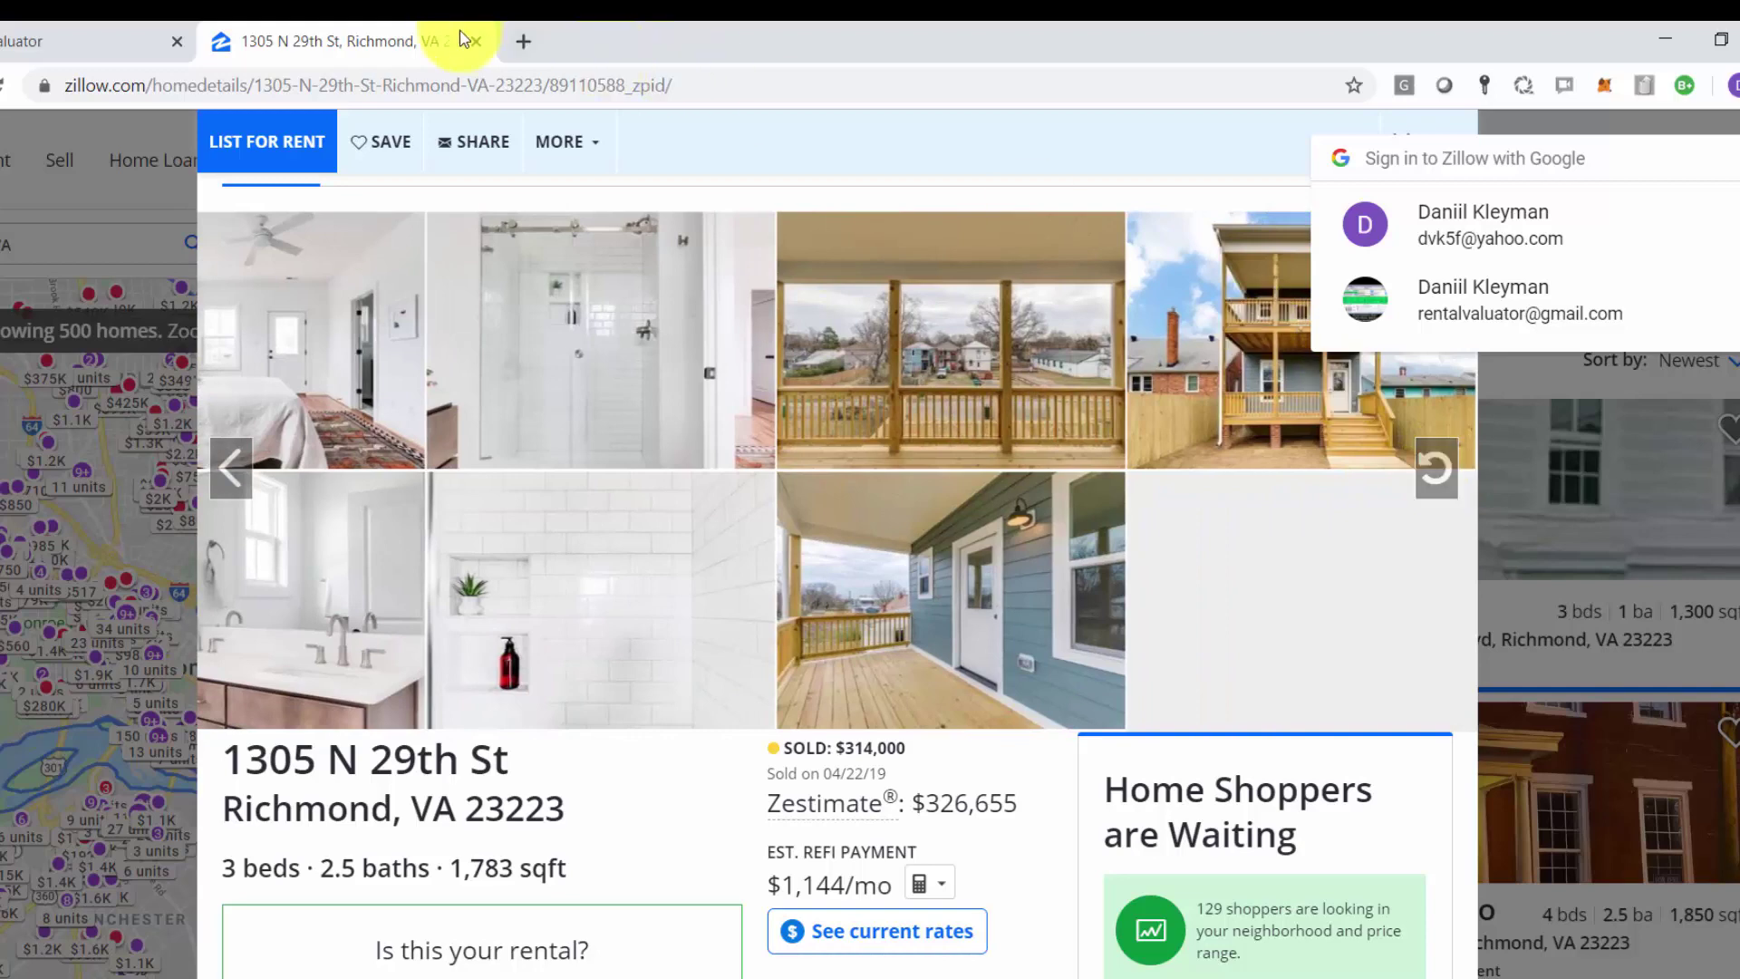
pyautogui.click(475, 41)
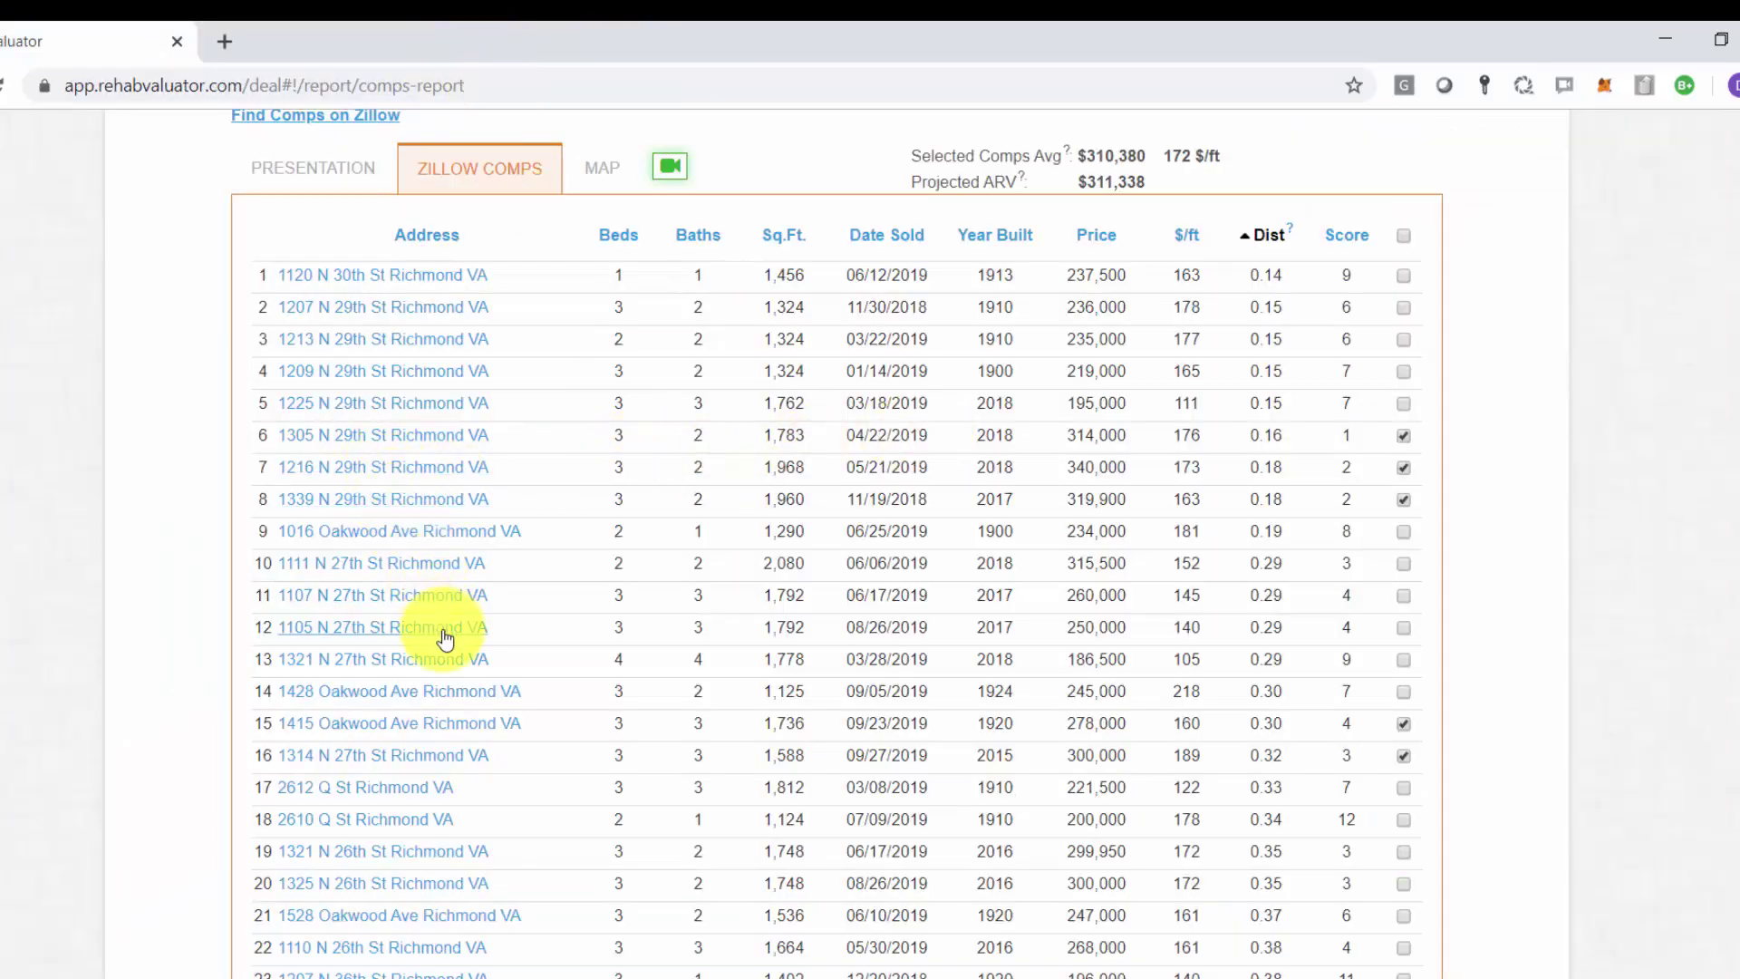
pyautogui.click(429, 725)
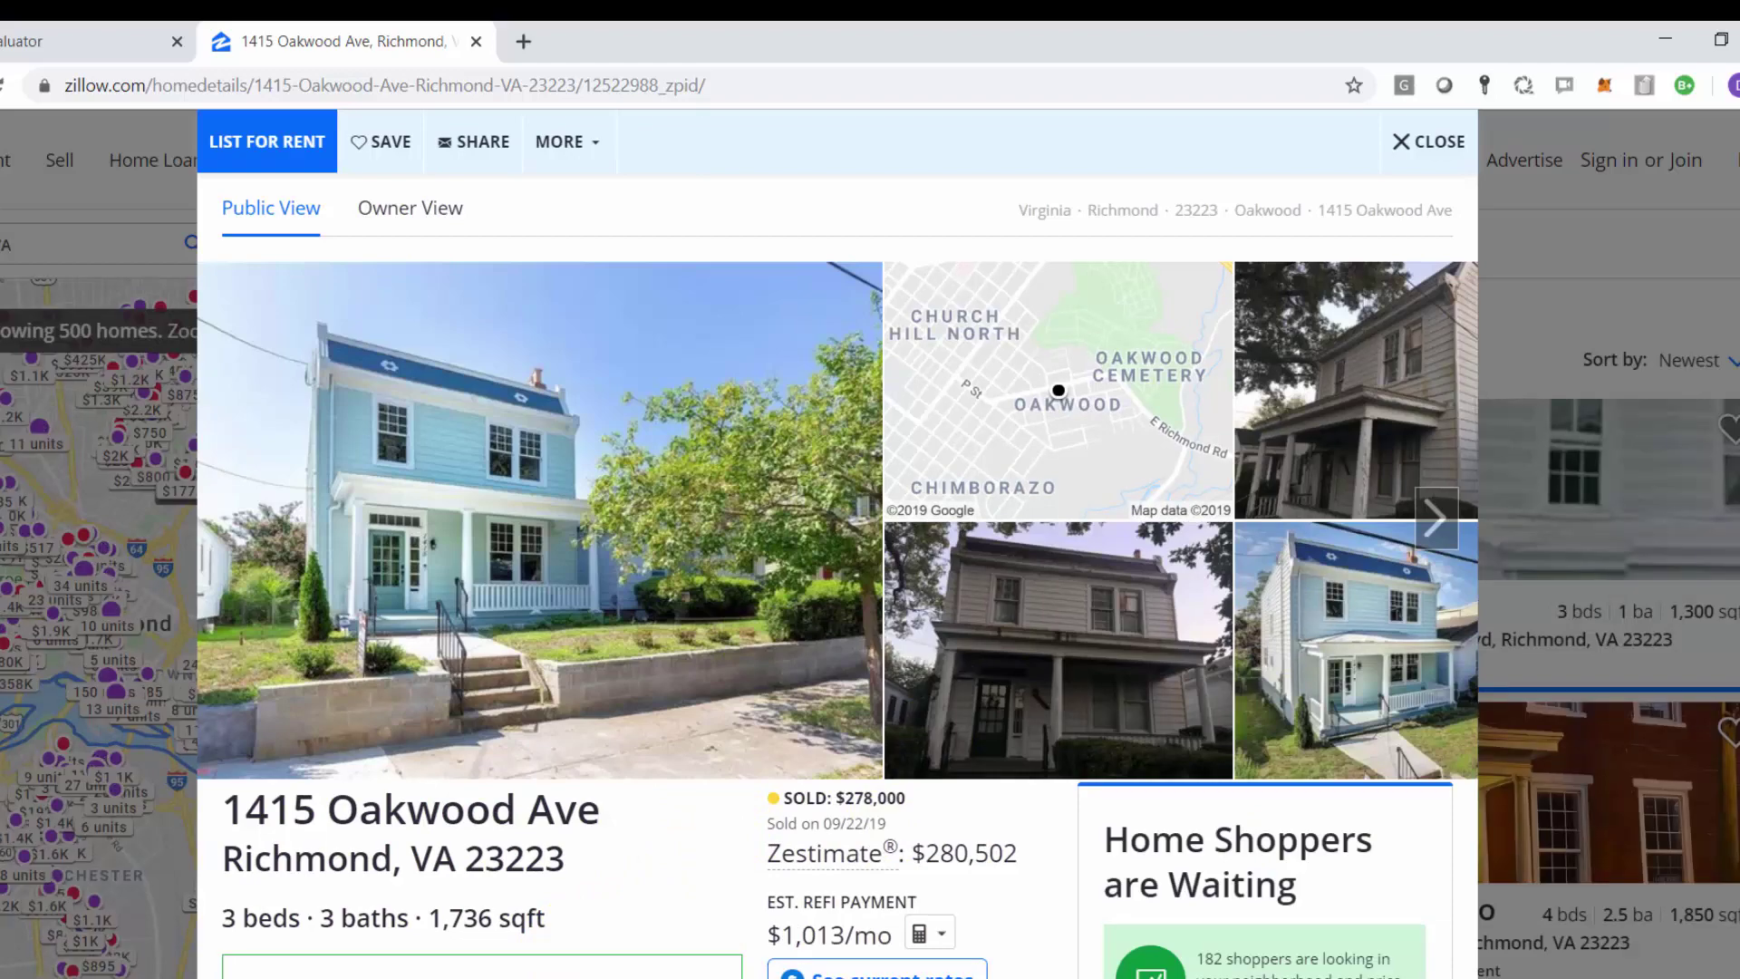
pyautogui.scroll(-3, 837, 580)
pyautogui.scroll(3, 837, 580)
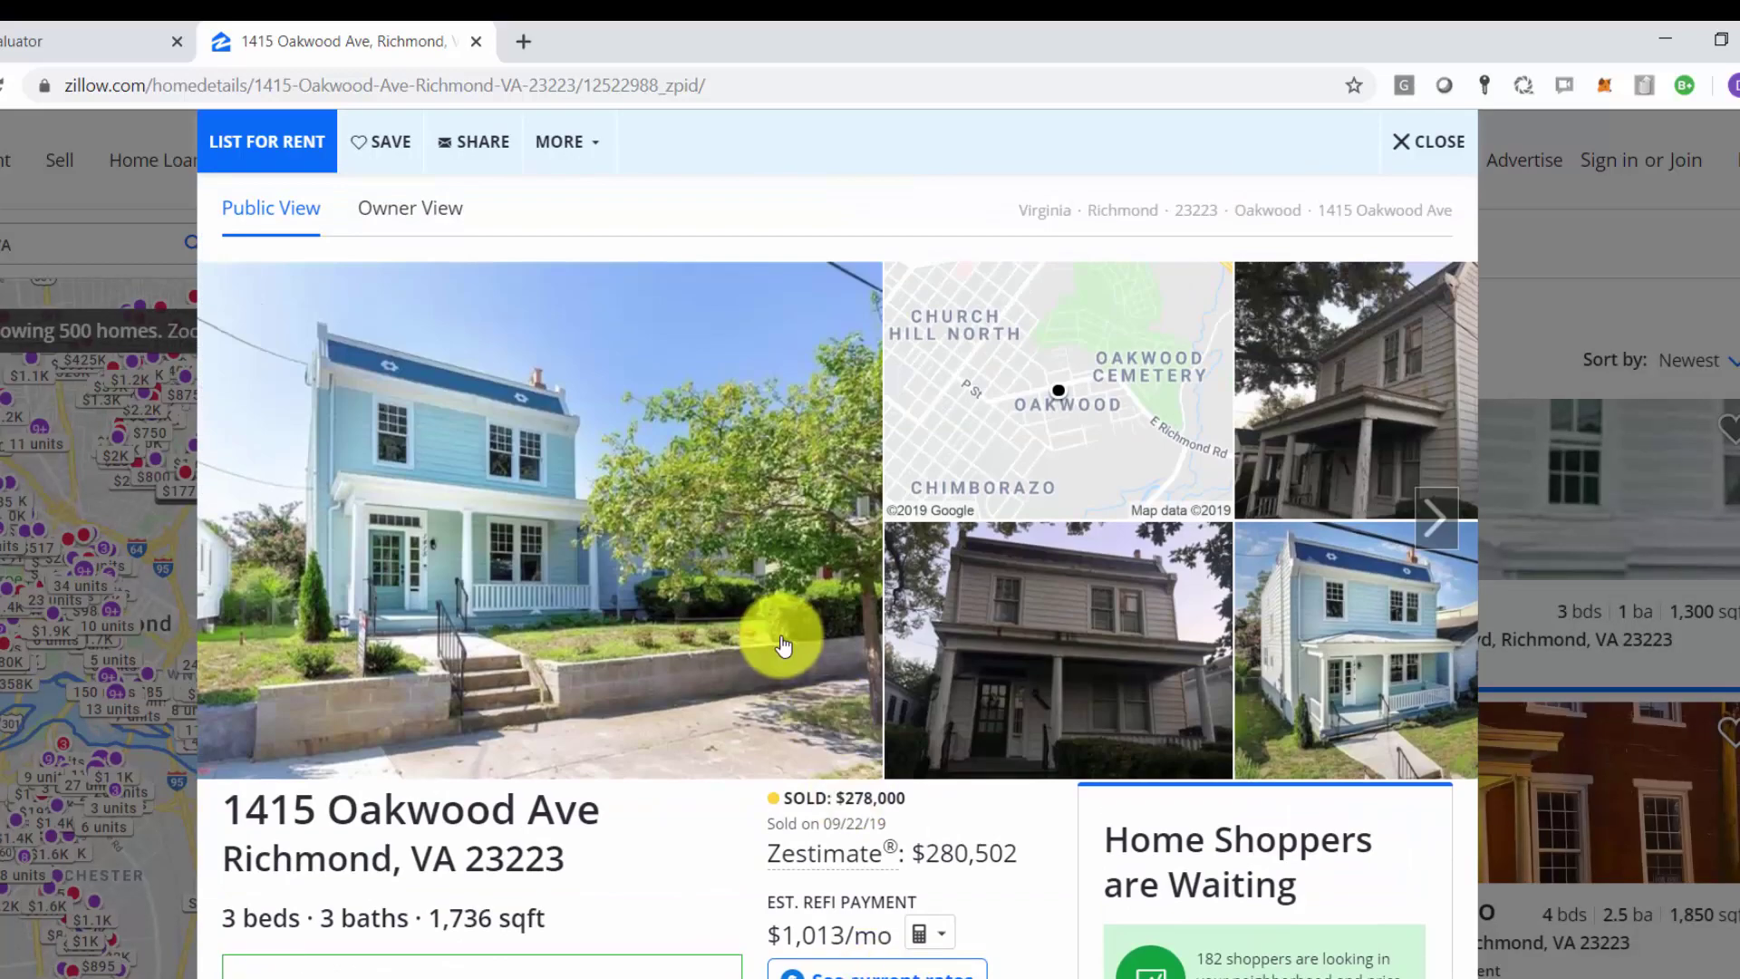
pyautogui.click(777, 634)
pyautogui.click(1728, 603)
pyautogui.click(1728, 602)
pyautogui.click(1729, 602)
pyautogui.click(1730, 603)
pyautogui.click(1729, 603)
pyautogui.click(1729, 602)
pyautogui.click(1729, 603)
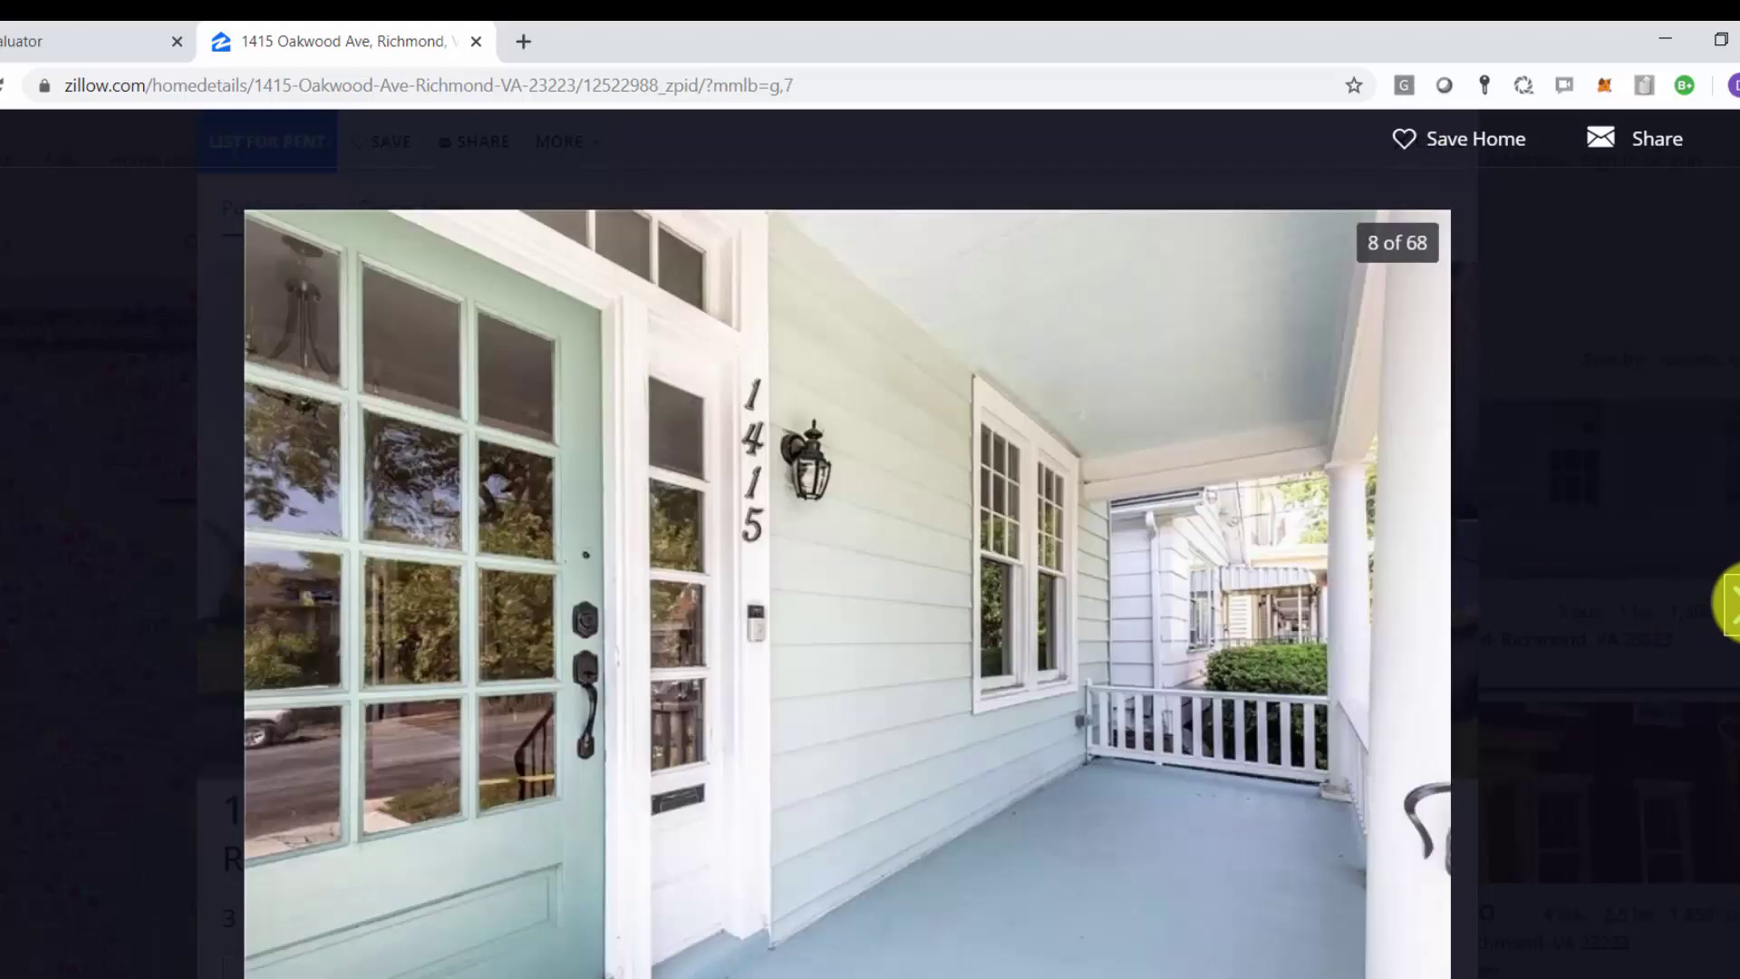
pyautogui.click(1729, 603)
pyautogui.click(1729, 602)
pyautogui.click(1729, 603)
pyautogui.click(1729, 603)
pyautogui.click(1729, 602)
pyautogui.click(1729, 602)
pyautogui.click(1729, 603)
pyautogui.click(1729, 603)
pyautogui.click(1729, 602)
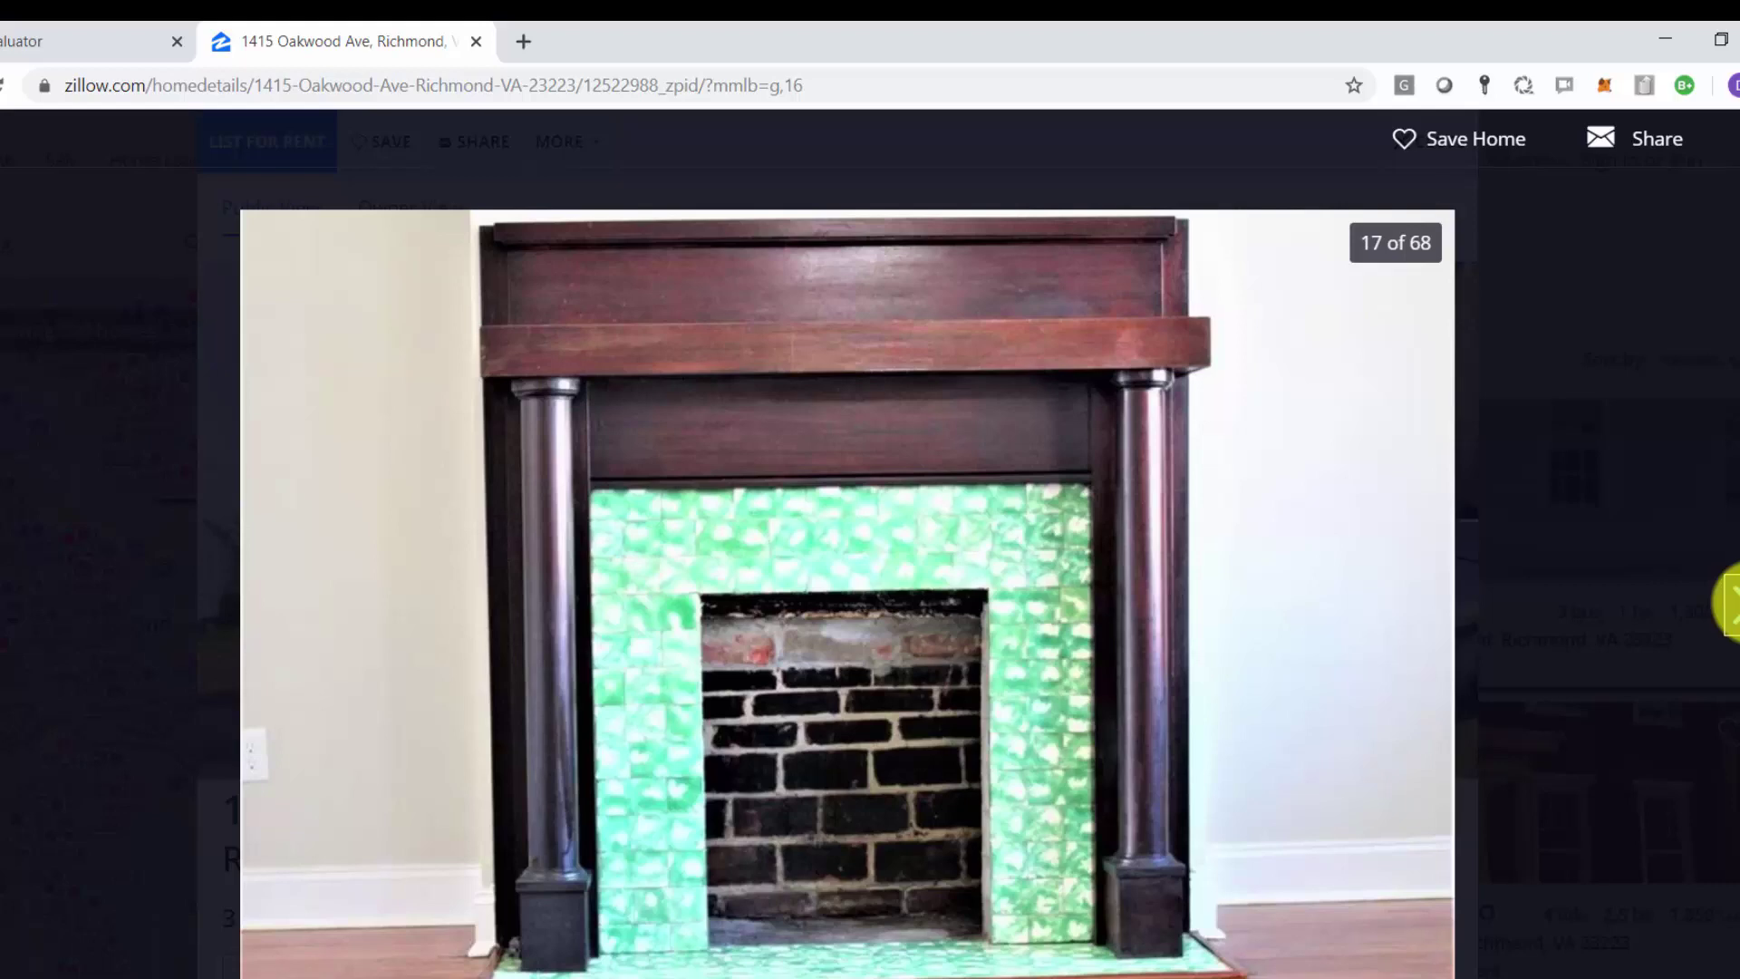
pyautogui.click(1730, 603)
pyautogui.click(1730, 603)
pyautogui.click(1729, 602)
pyautogui.click(1729, 603)
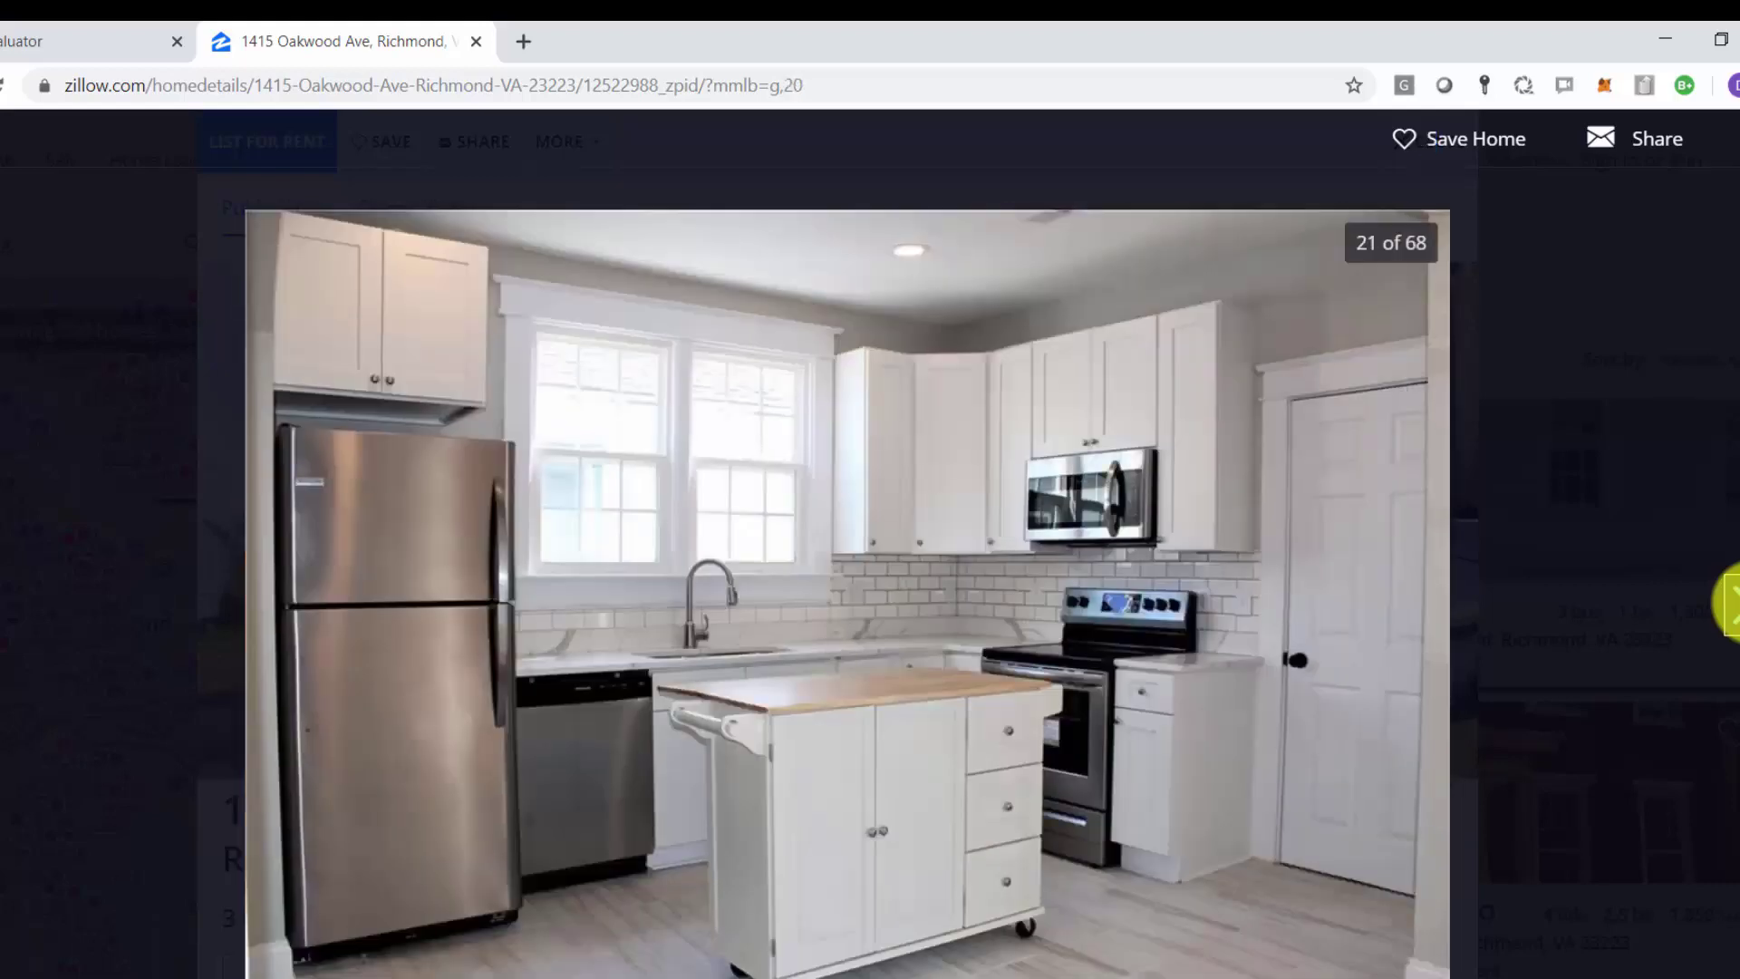
pyautogui.click(1729, 603)
pyautogui.click(1730, 602)
pyautogui.click(1729, 603)
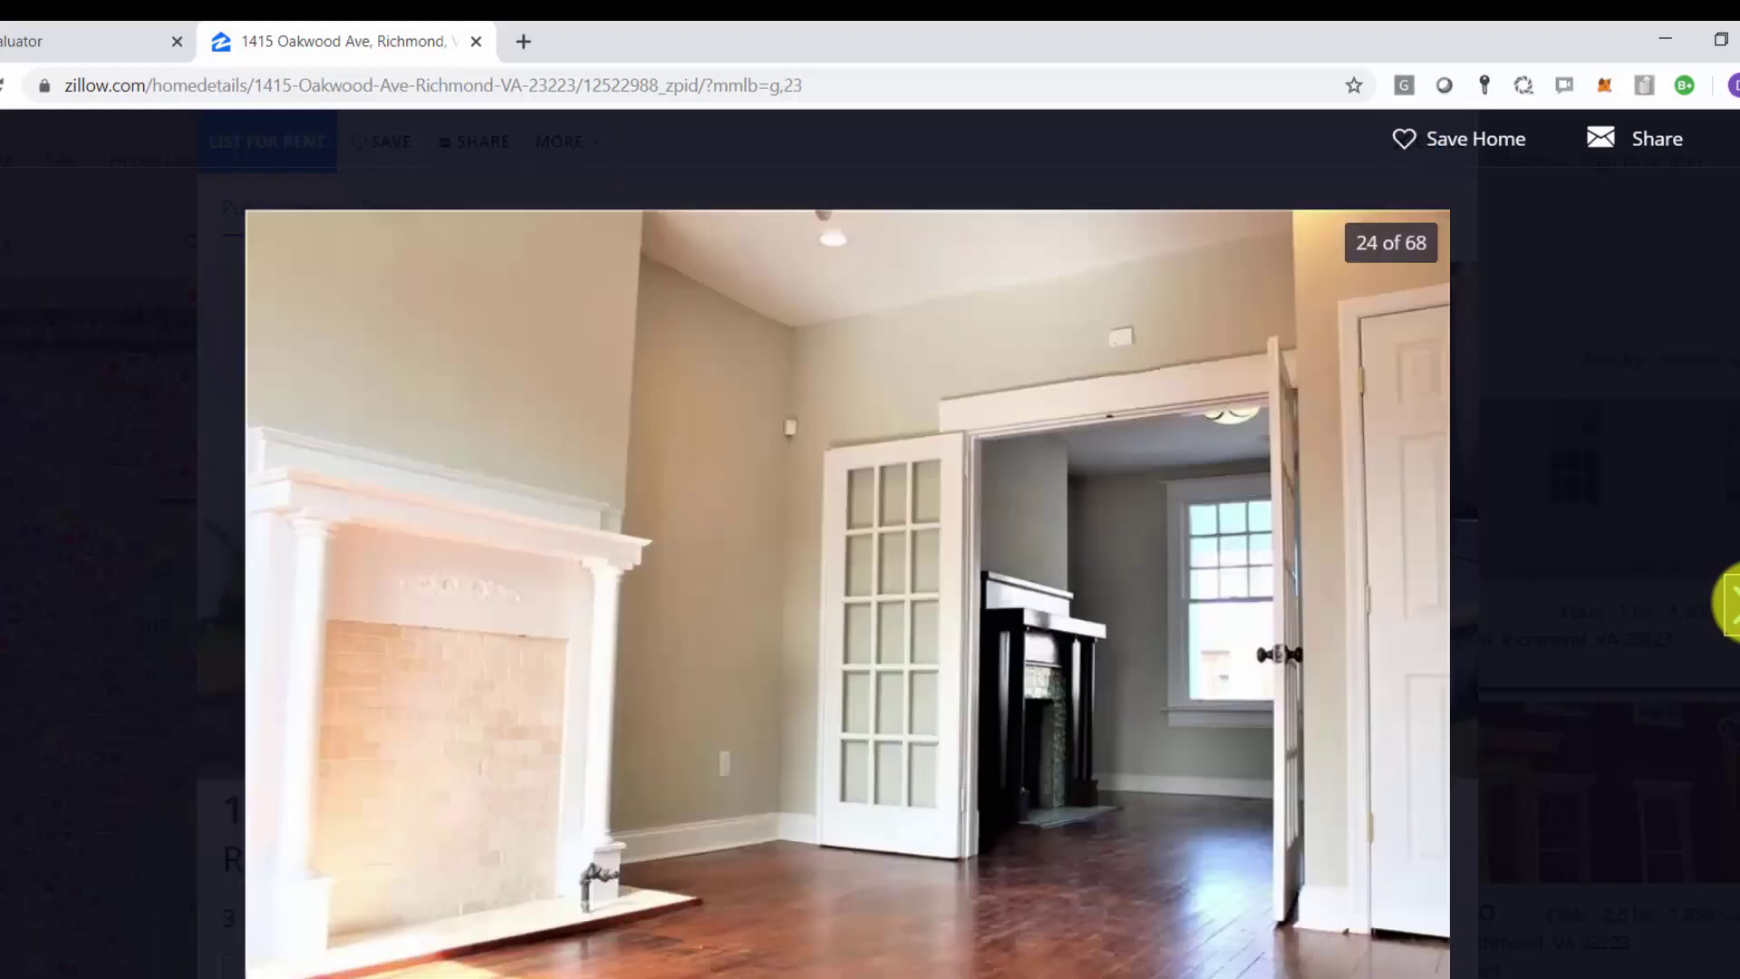
pyautogui.click(1729, 602)
pyautogui.click(1730, 602)
pyautogui.click(1729, 603)
pyautogui.click(1729, 603)
pyautogui.click(1729, 603)
pyautogui.click(1730, 602)
pyautogui.click(1729, 603)
pyautogui.click(1729, 603)
pyautogui.click(1729, 602)
pyautogui.click(1730, 603)
pyautogui.click(1729, 602)
pyautogui.click(1729, 603)
pyautogui.click(1729, 602)
pyautogui.click(1729, 602)
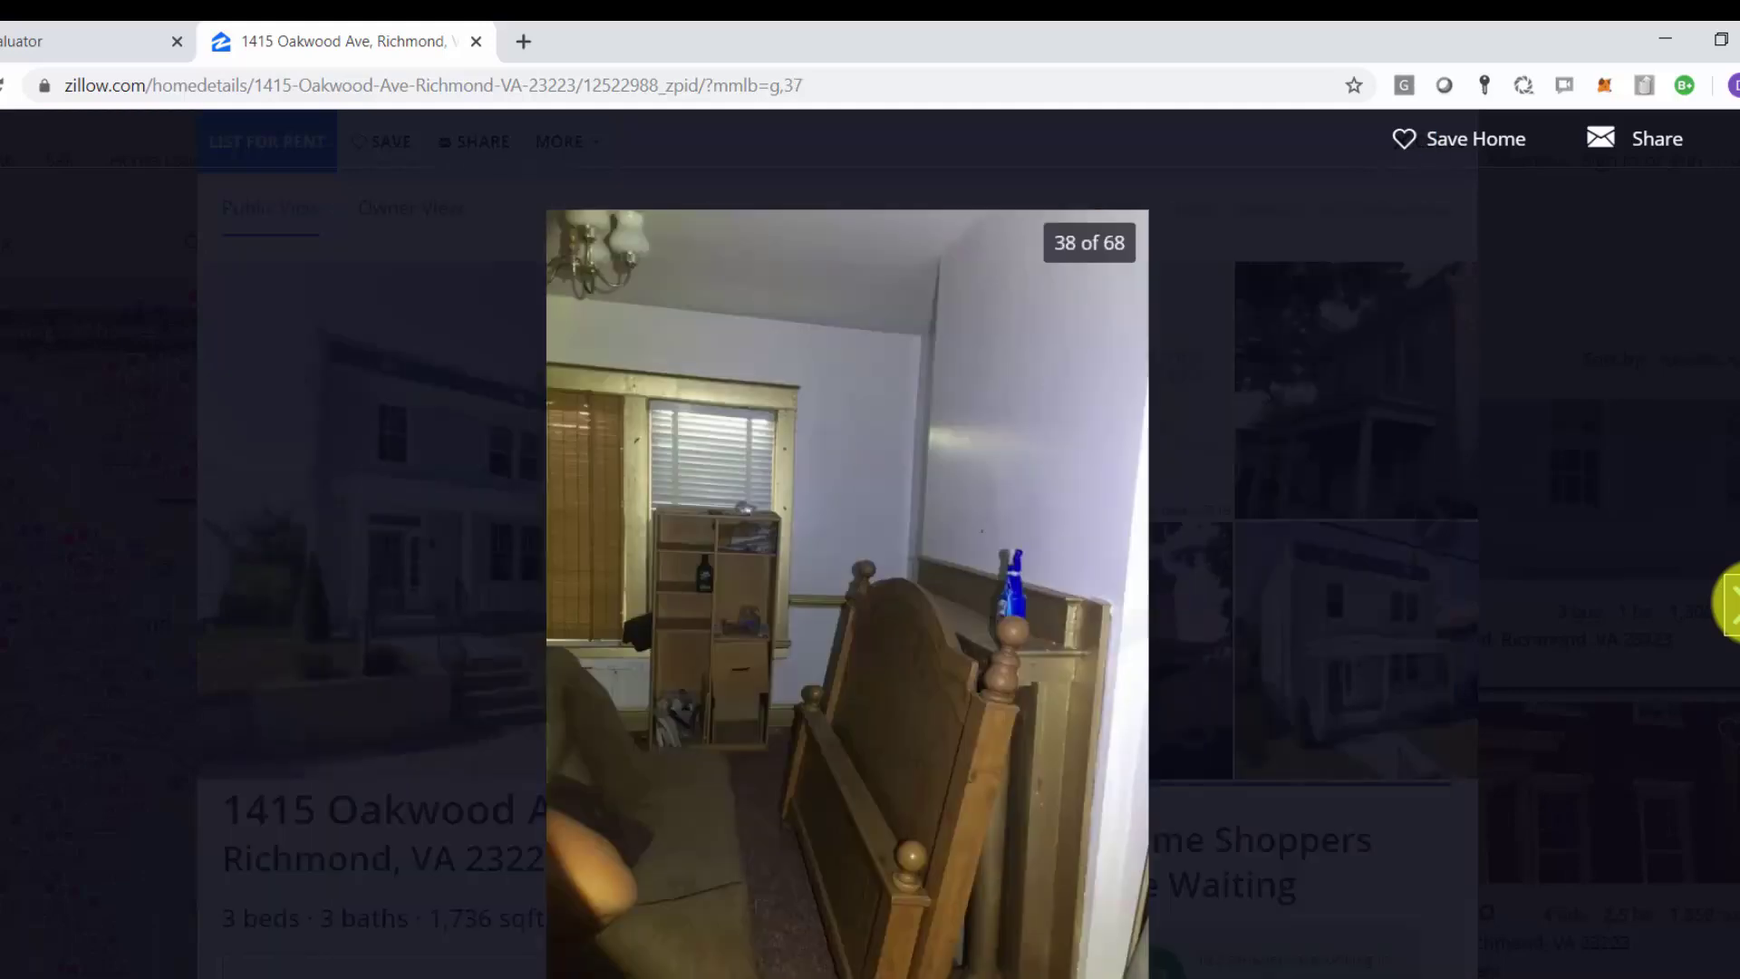
pyautogui.click(1729, 603)
pyautogui.click(1729, 603)
pyautogui.click(1729, 603)
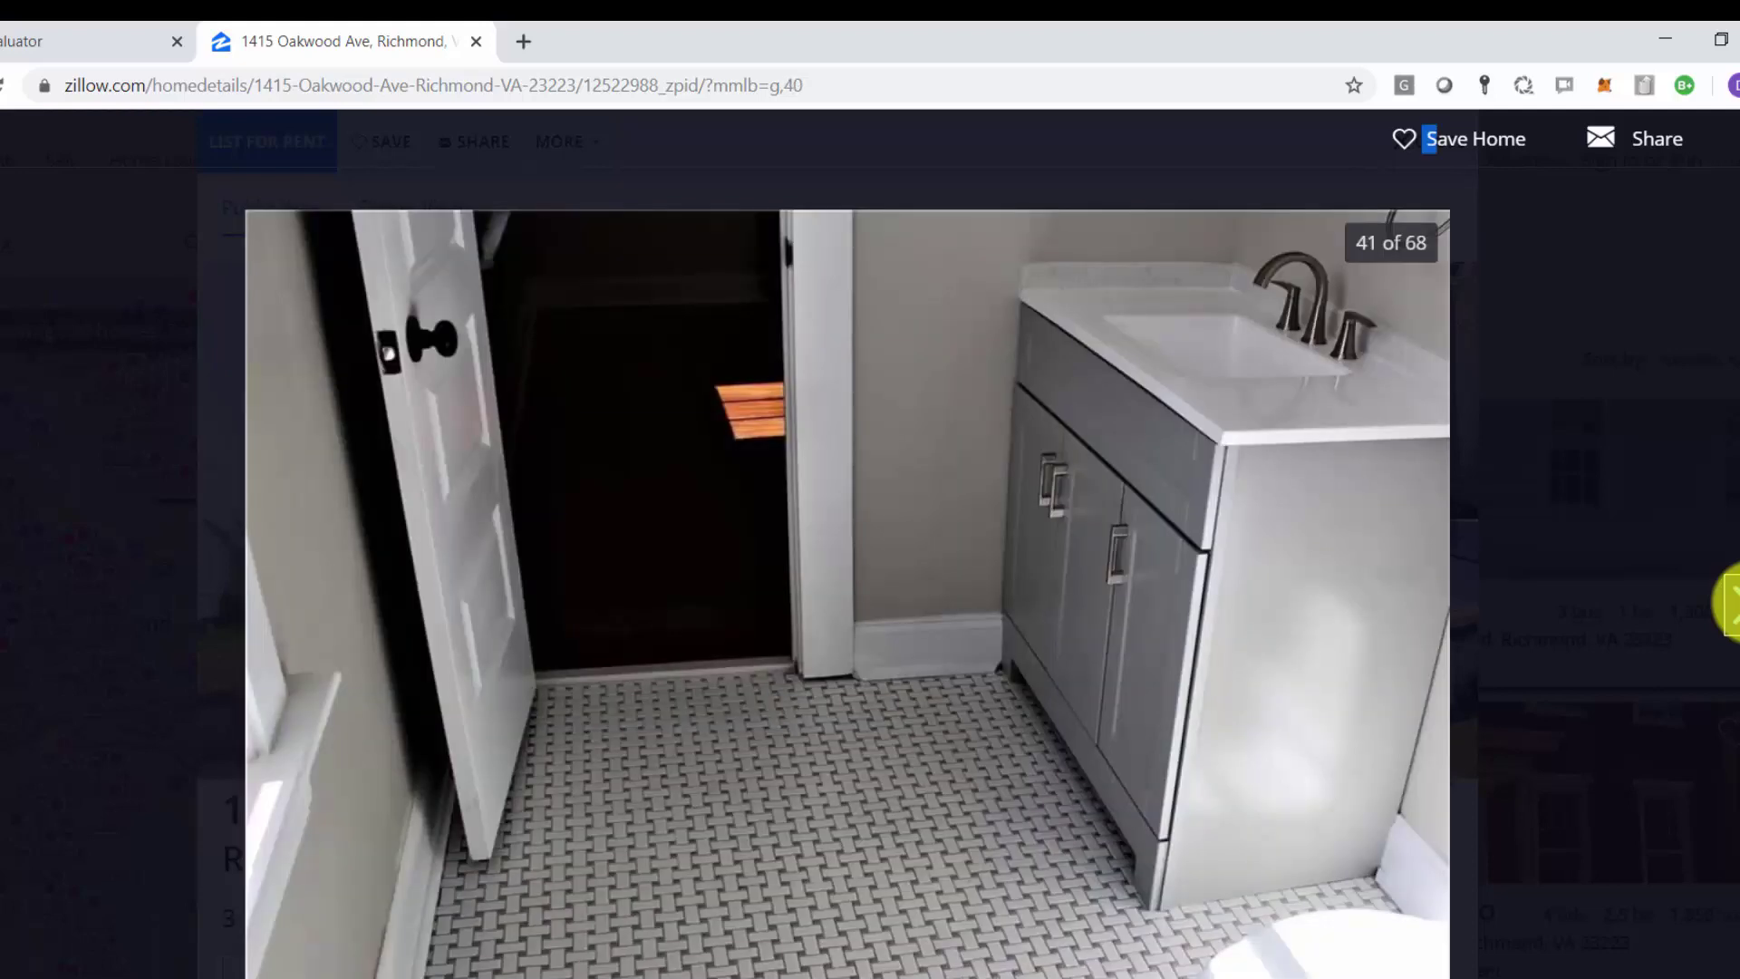
pyautogui.click(1730, 603)
pyautogui.click(1730, 603)
pyautogui.click(1729, 603)
pyautogui.click(1729, 603)
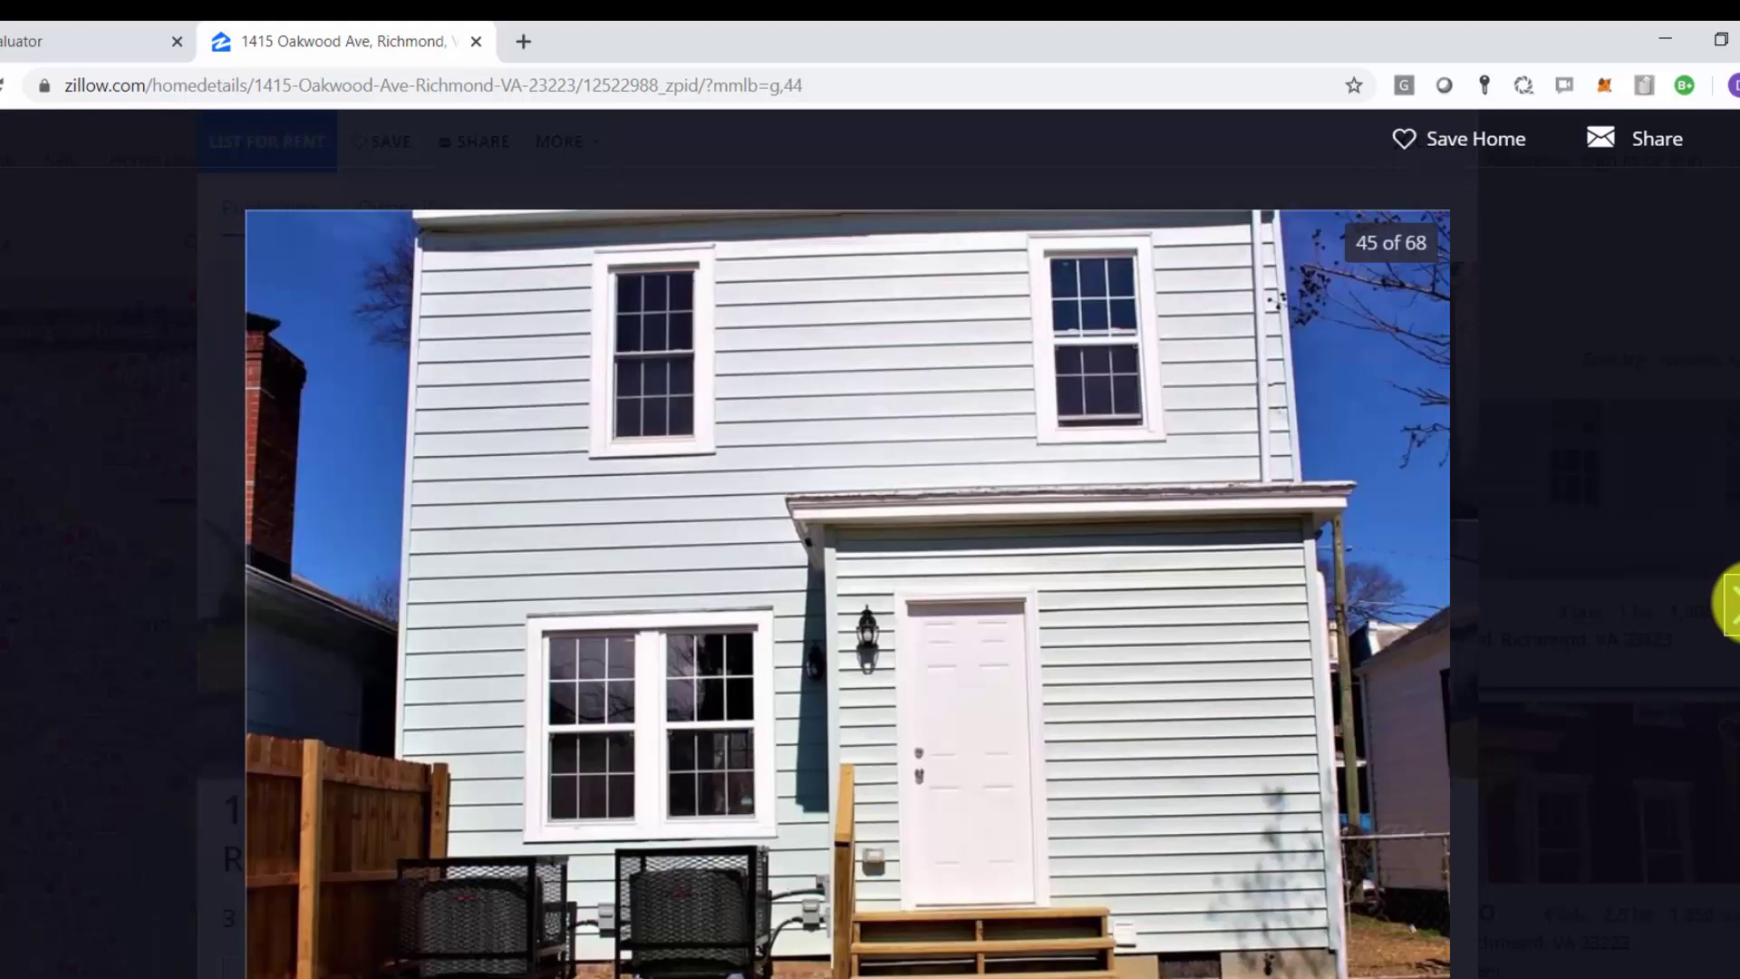
pyautogui.click(1729, 603)
pyautogui.click(1729, 602)
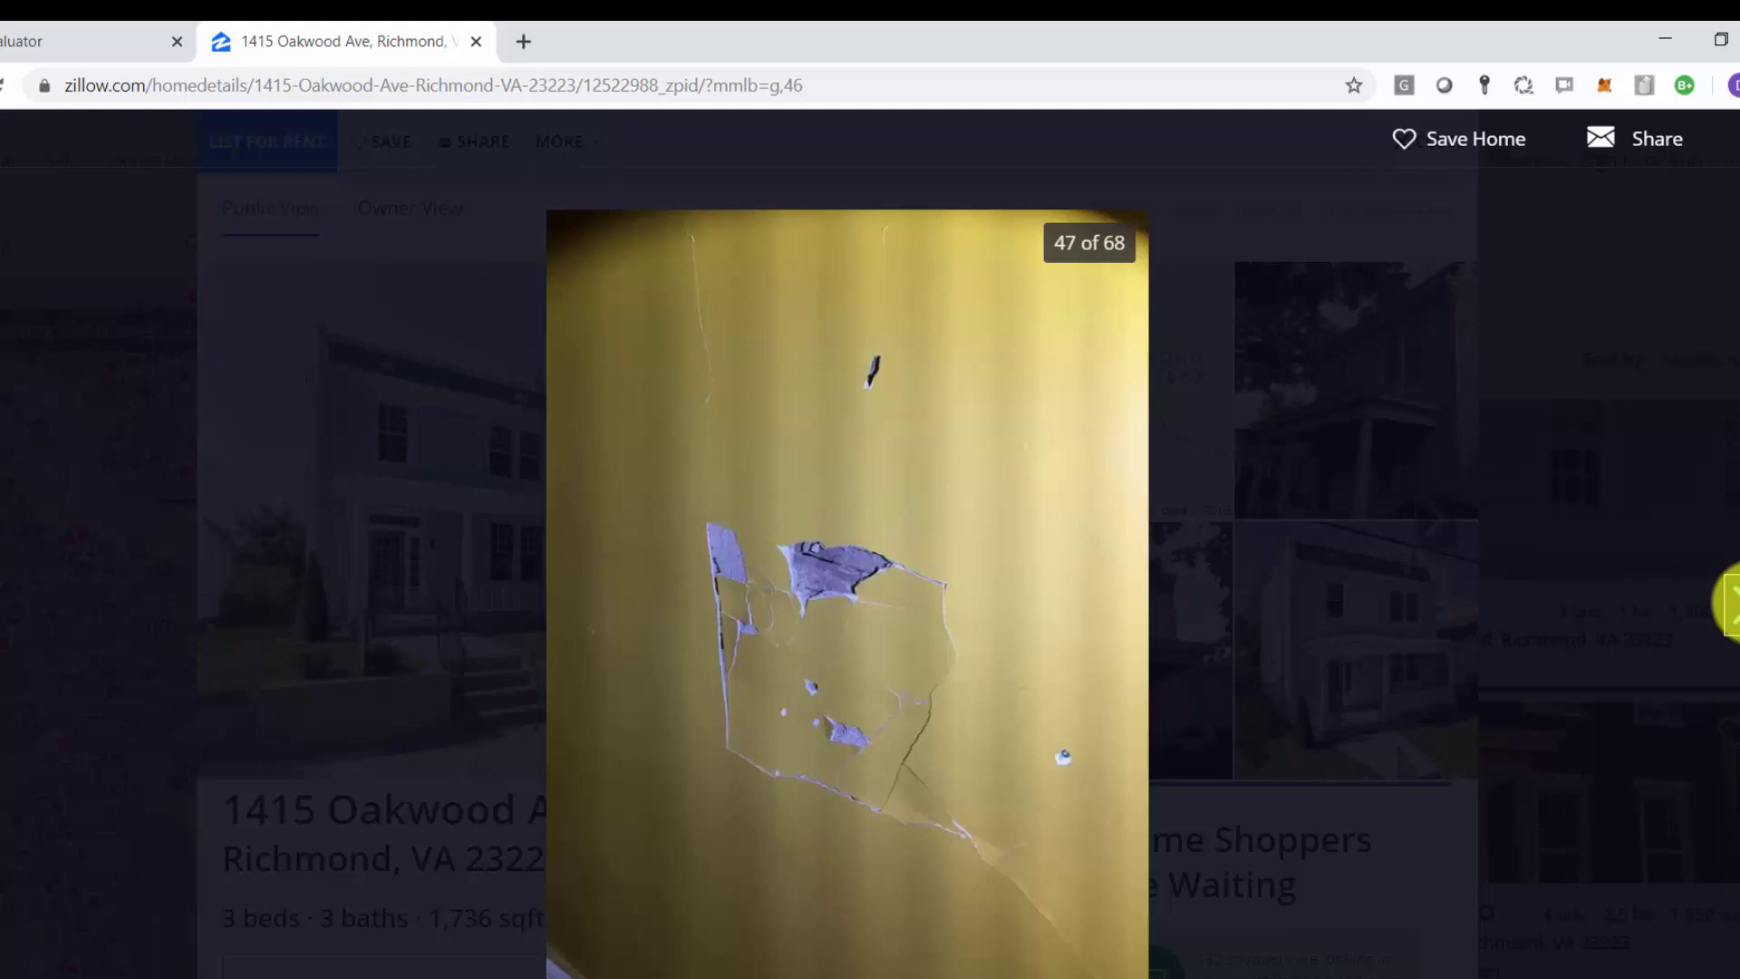
pyautogui.click(1729, 603)
pyautogui.click(1730, 602)
pyautogui.click(1729, 603)
pyautogui.click(1729, 603)
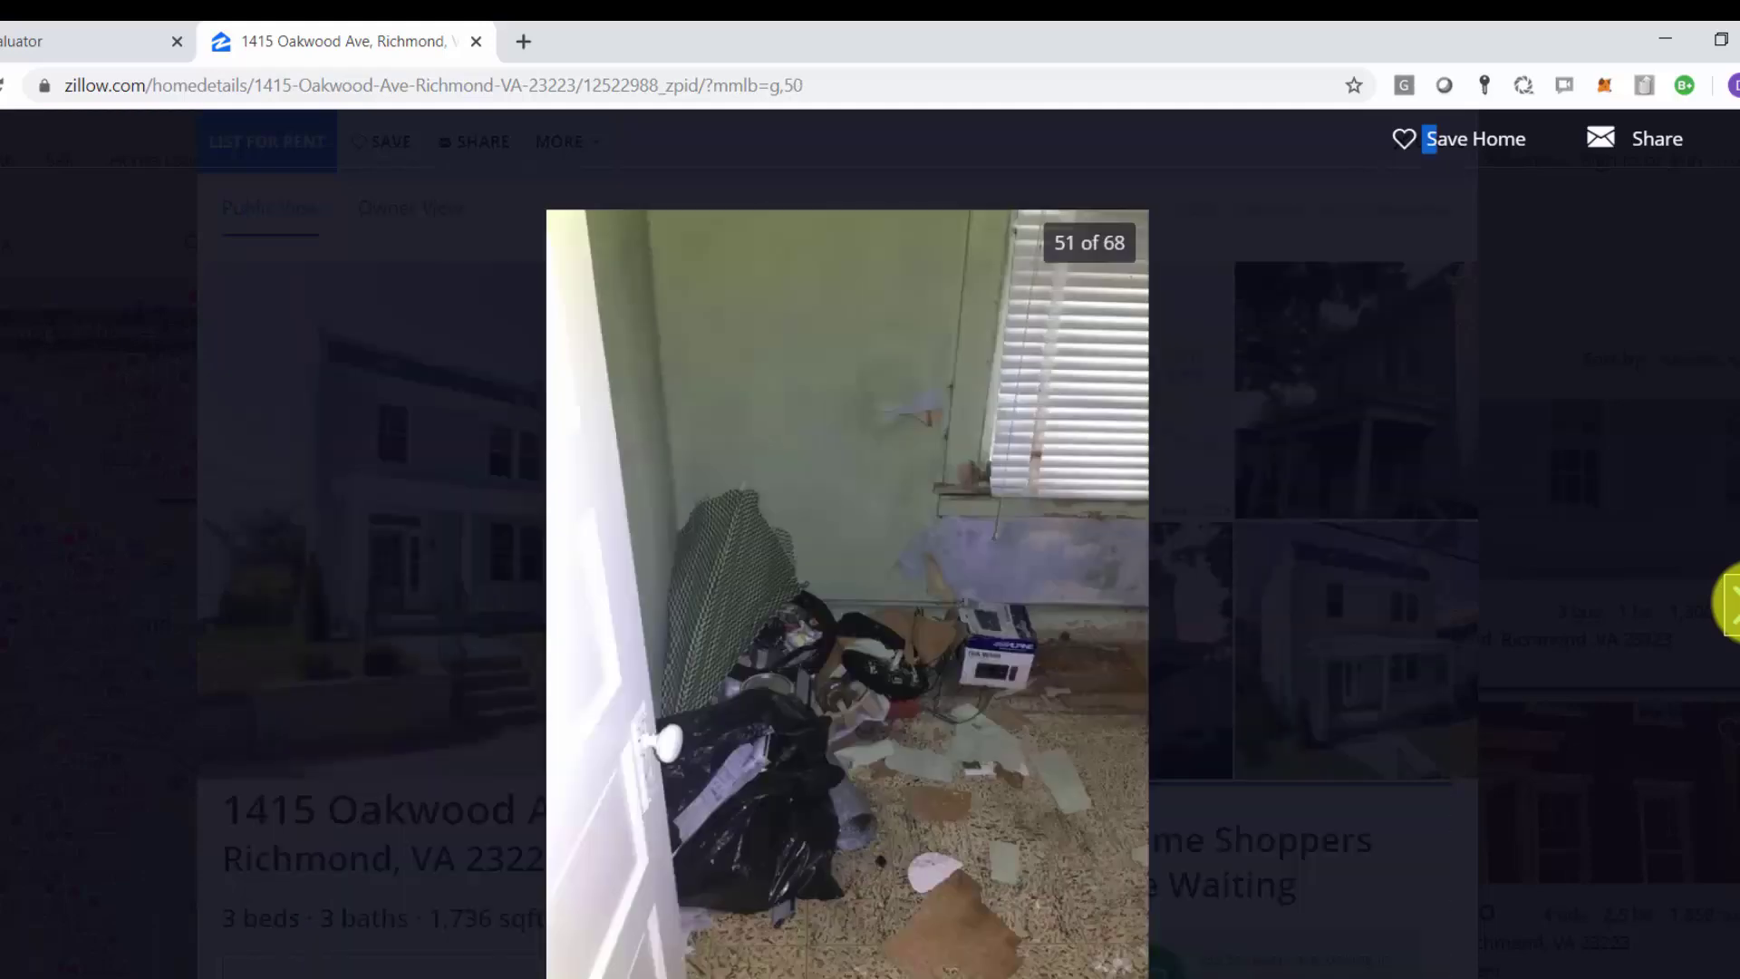
pyautogui.click(1729, 602)
pyautogui.click(1729, 603)
pyautogui.click(1729, 603)
pyautogui.click(1729, 603)
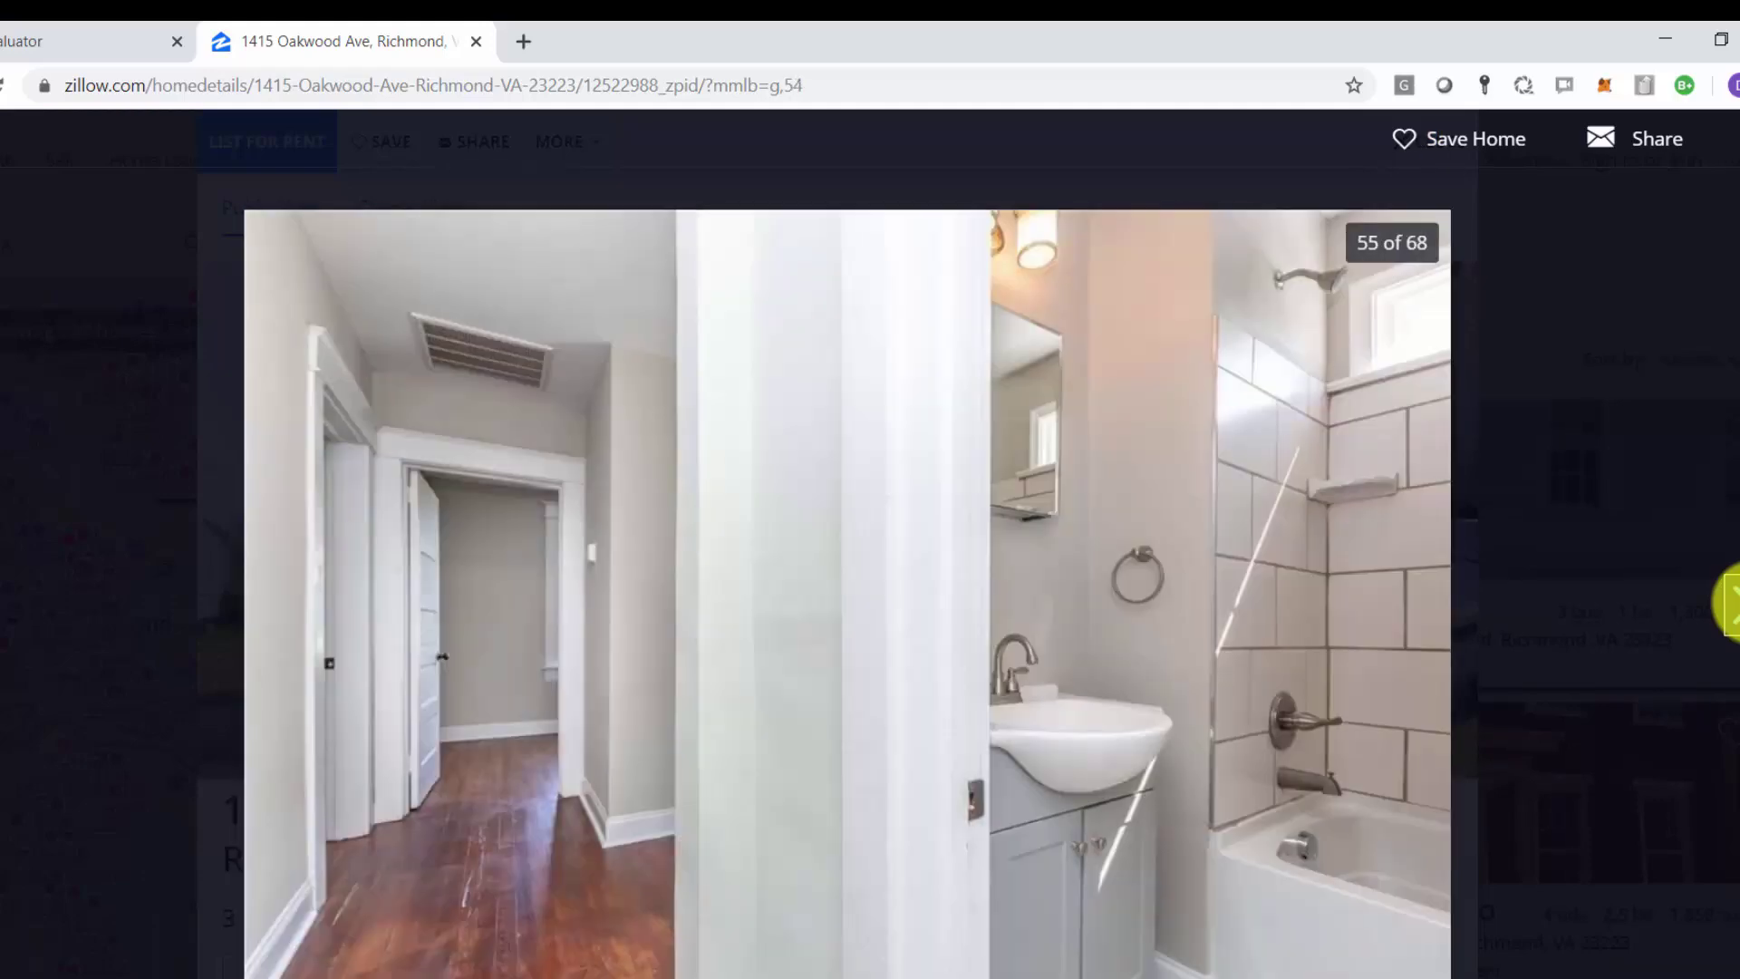
pyautogui.click(1729, 603)
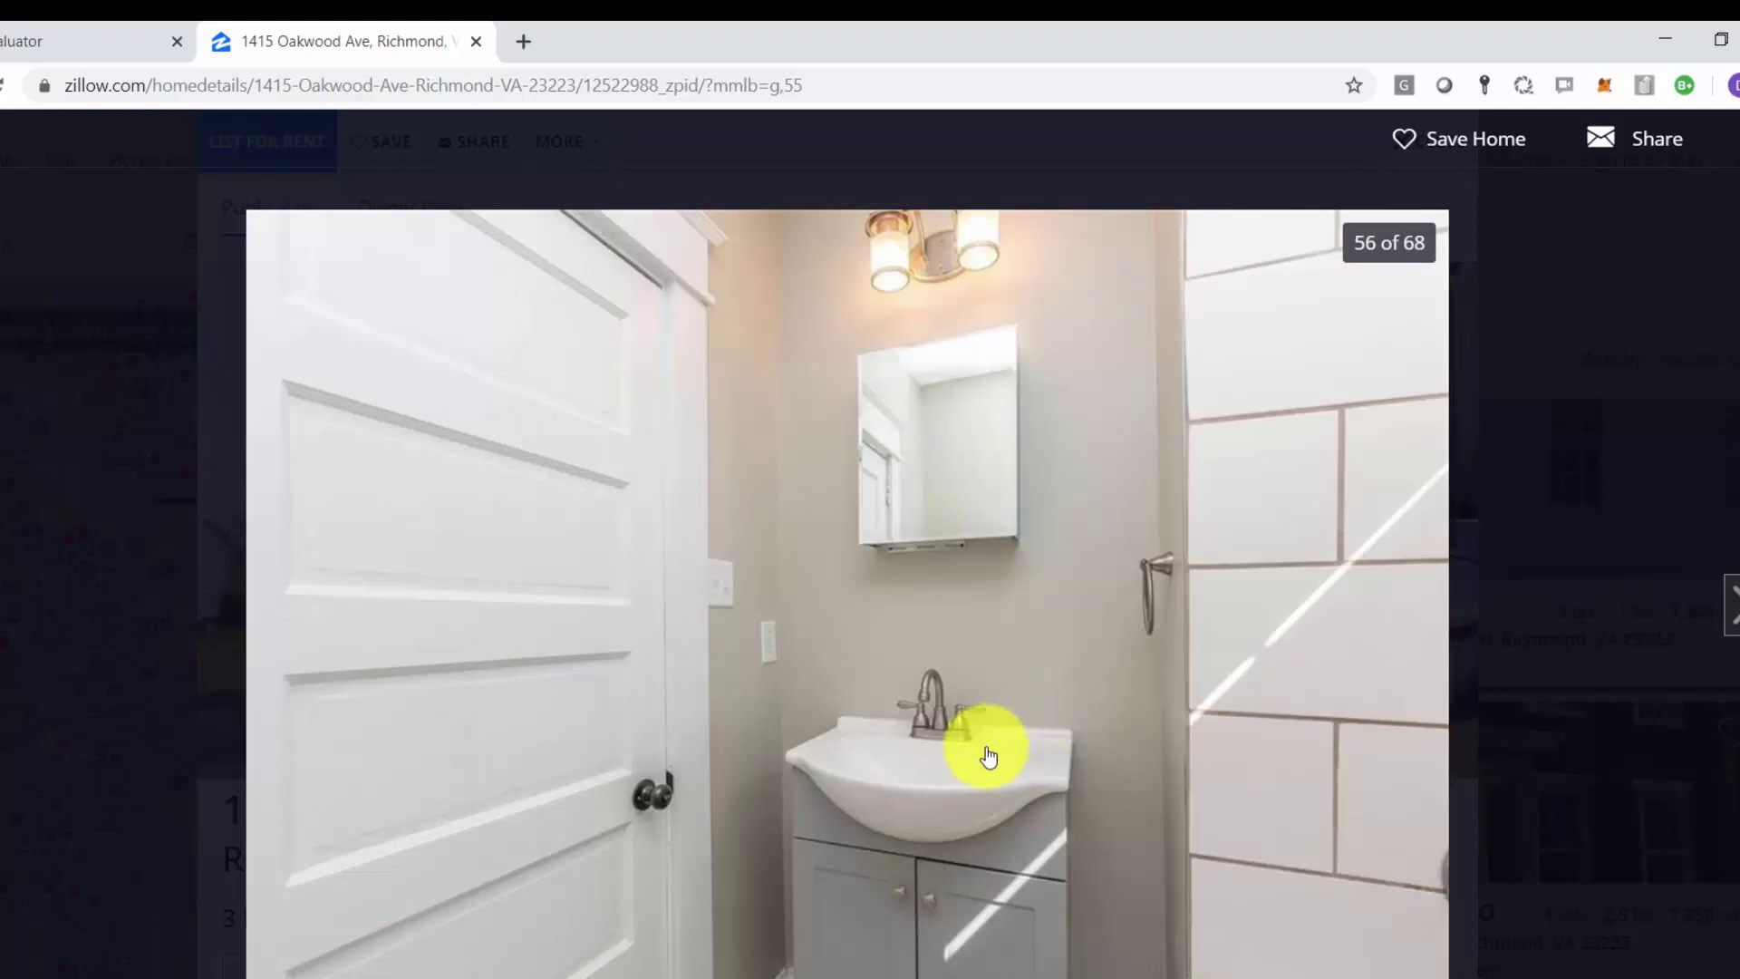
pyautogui.click(1733, 594)
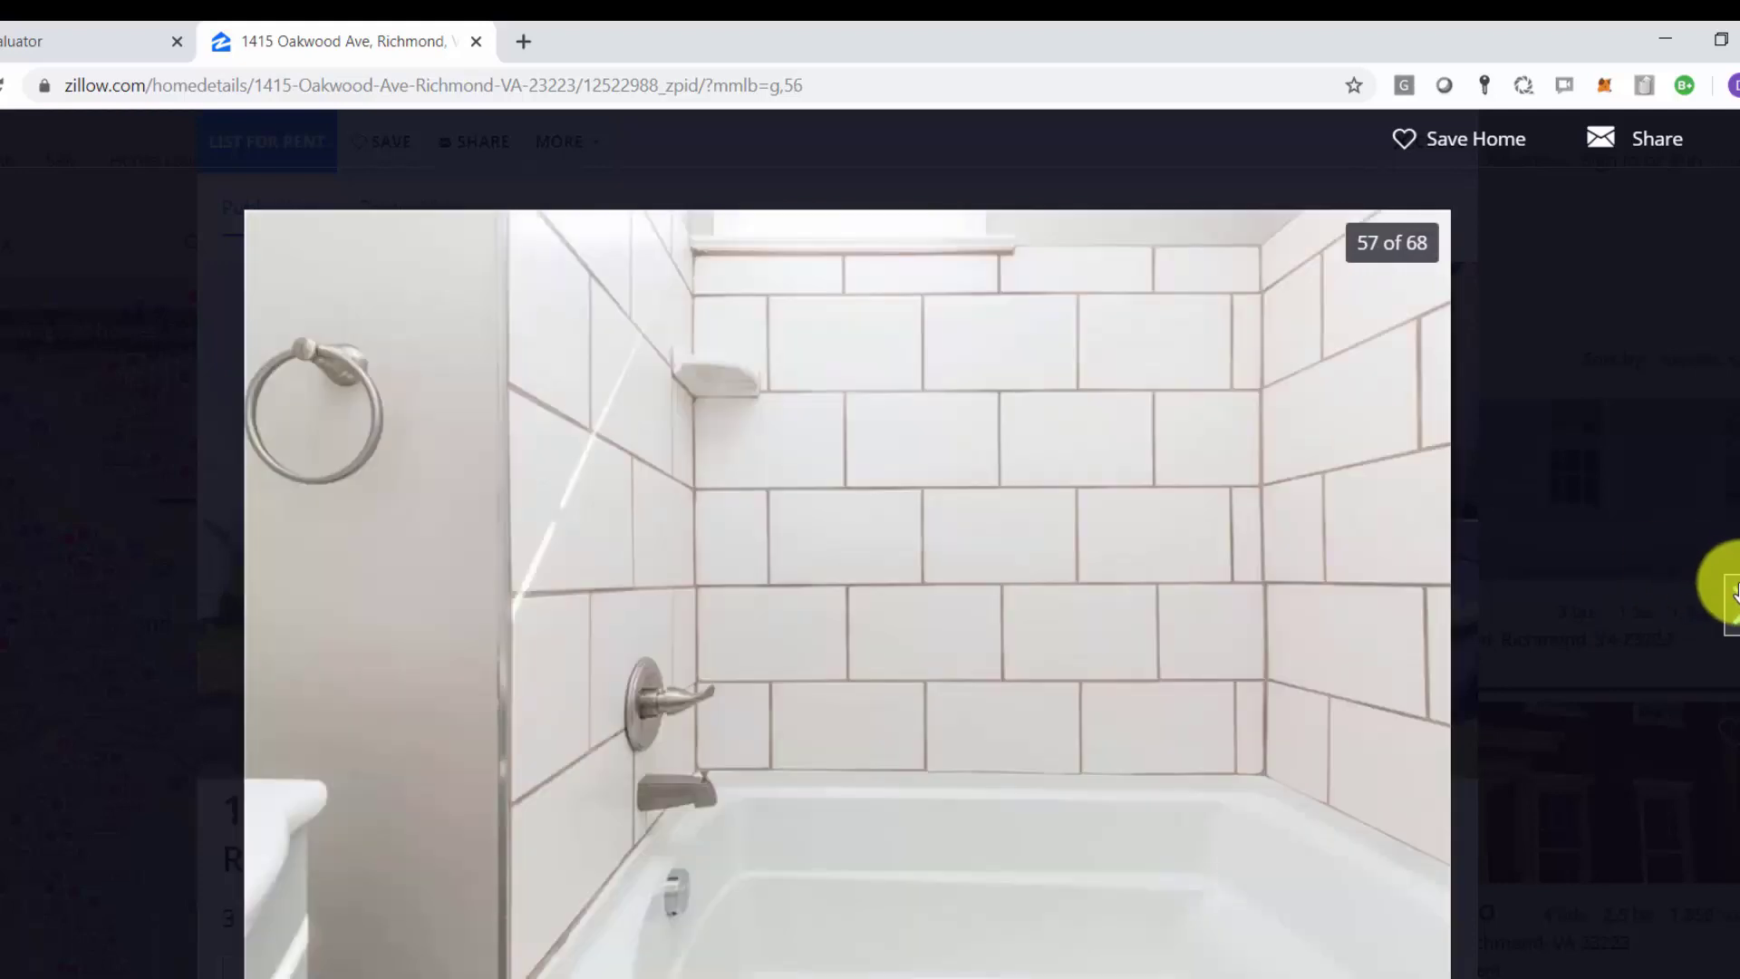
pyautogui.click(1733, 594)
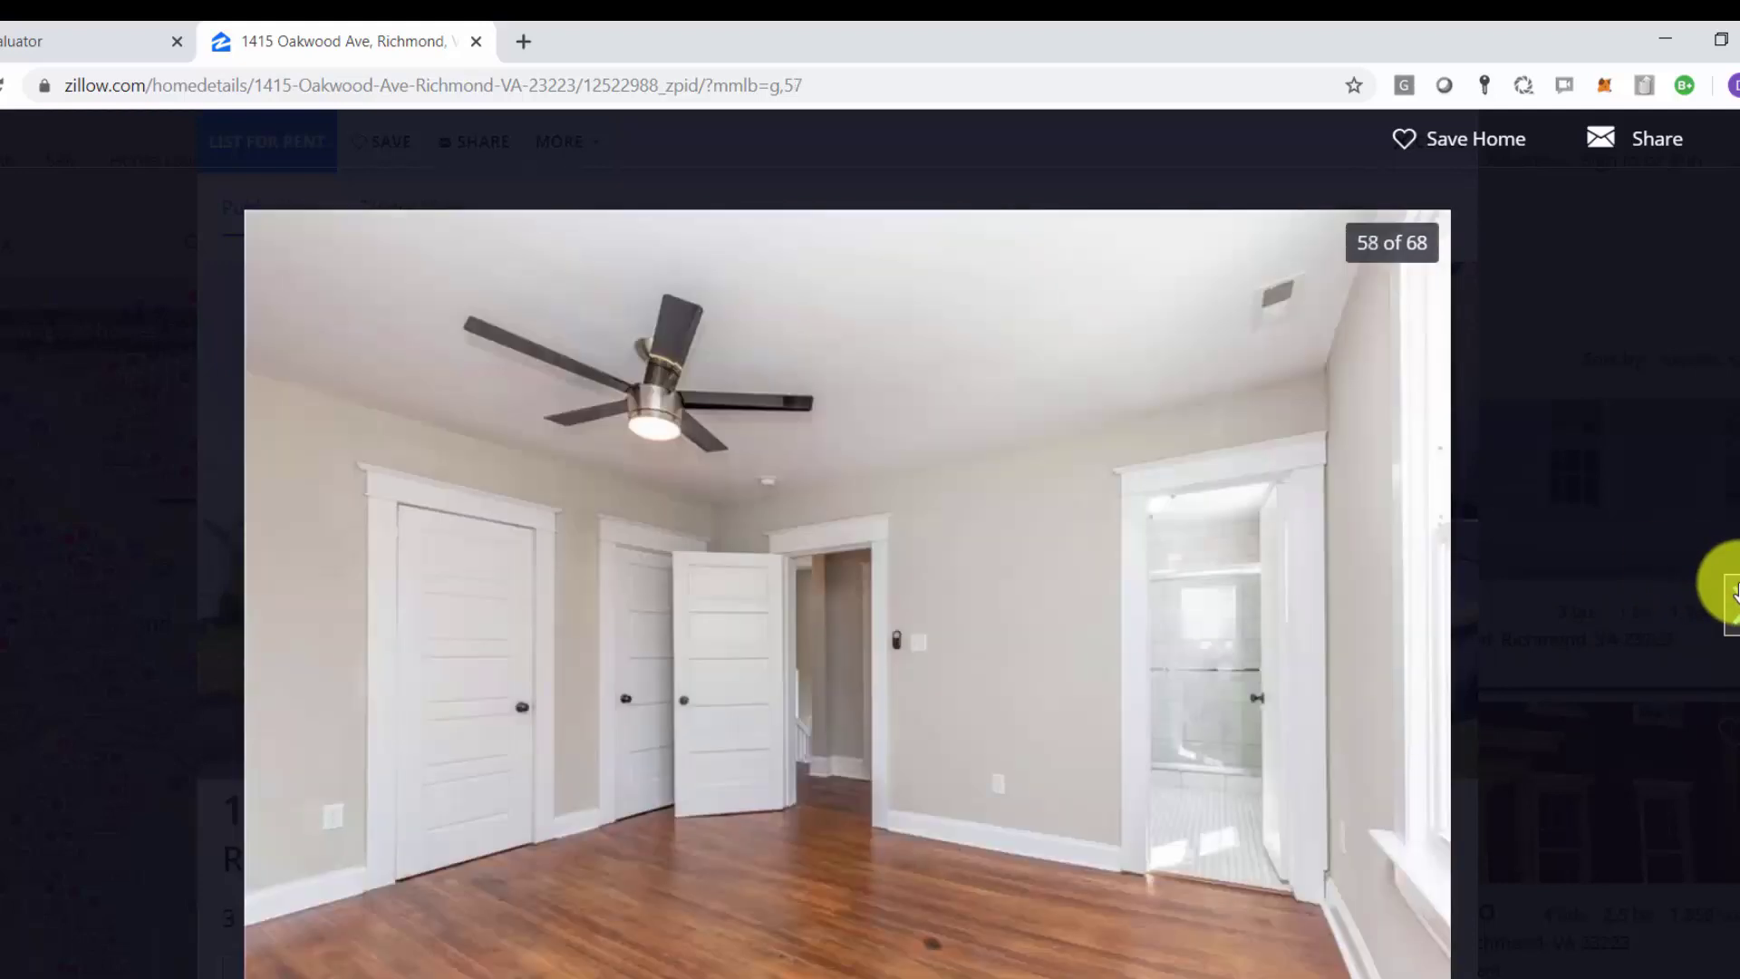
pyautogui.click(1733, 594)
pyautogui.click(1732, 596)
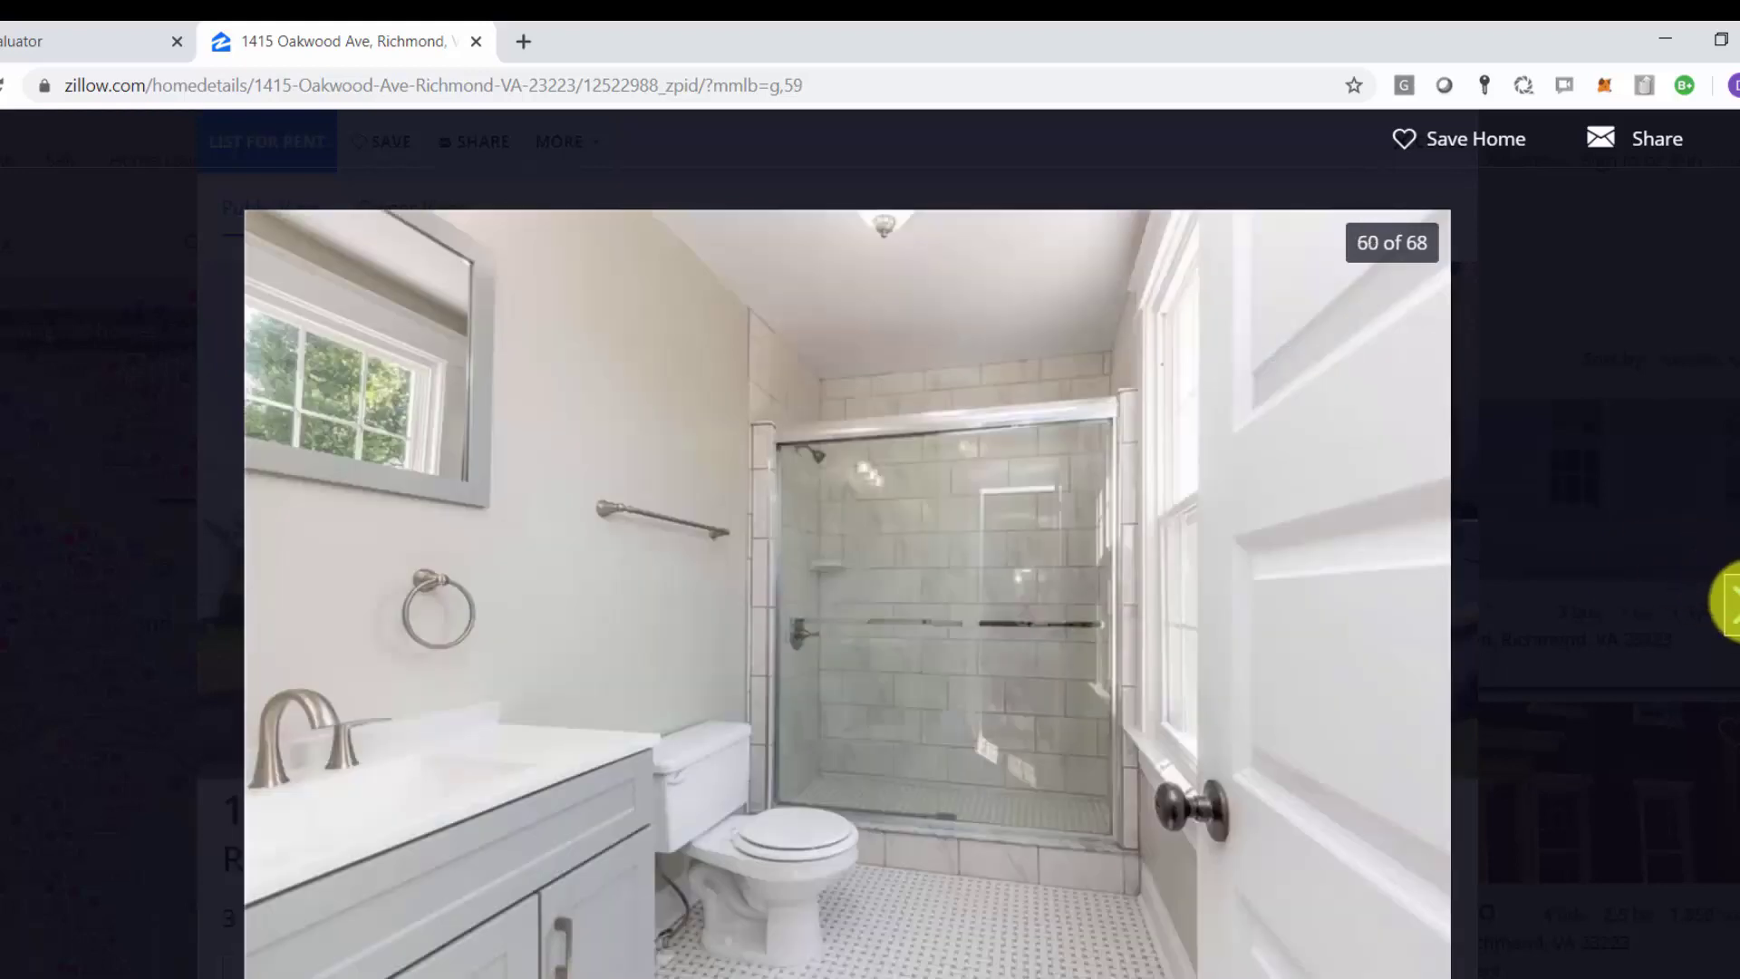
pyautogui.click(1733, 598)
pyautogui.click(1733, 598)
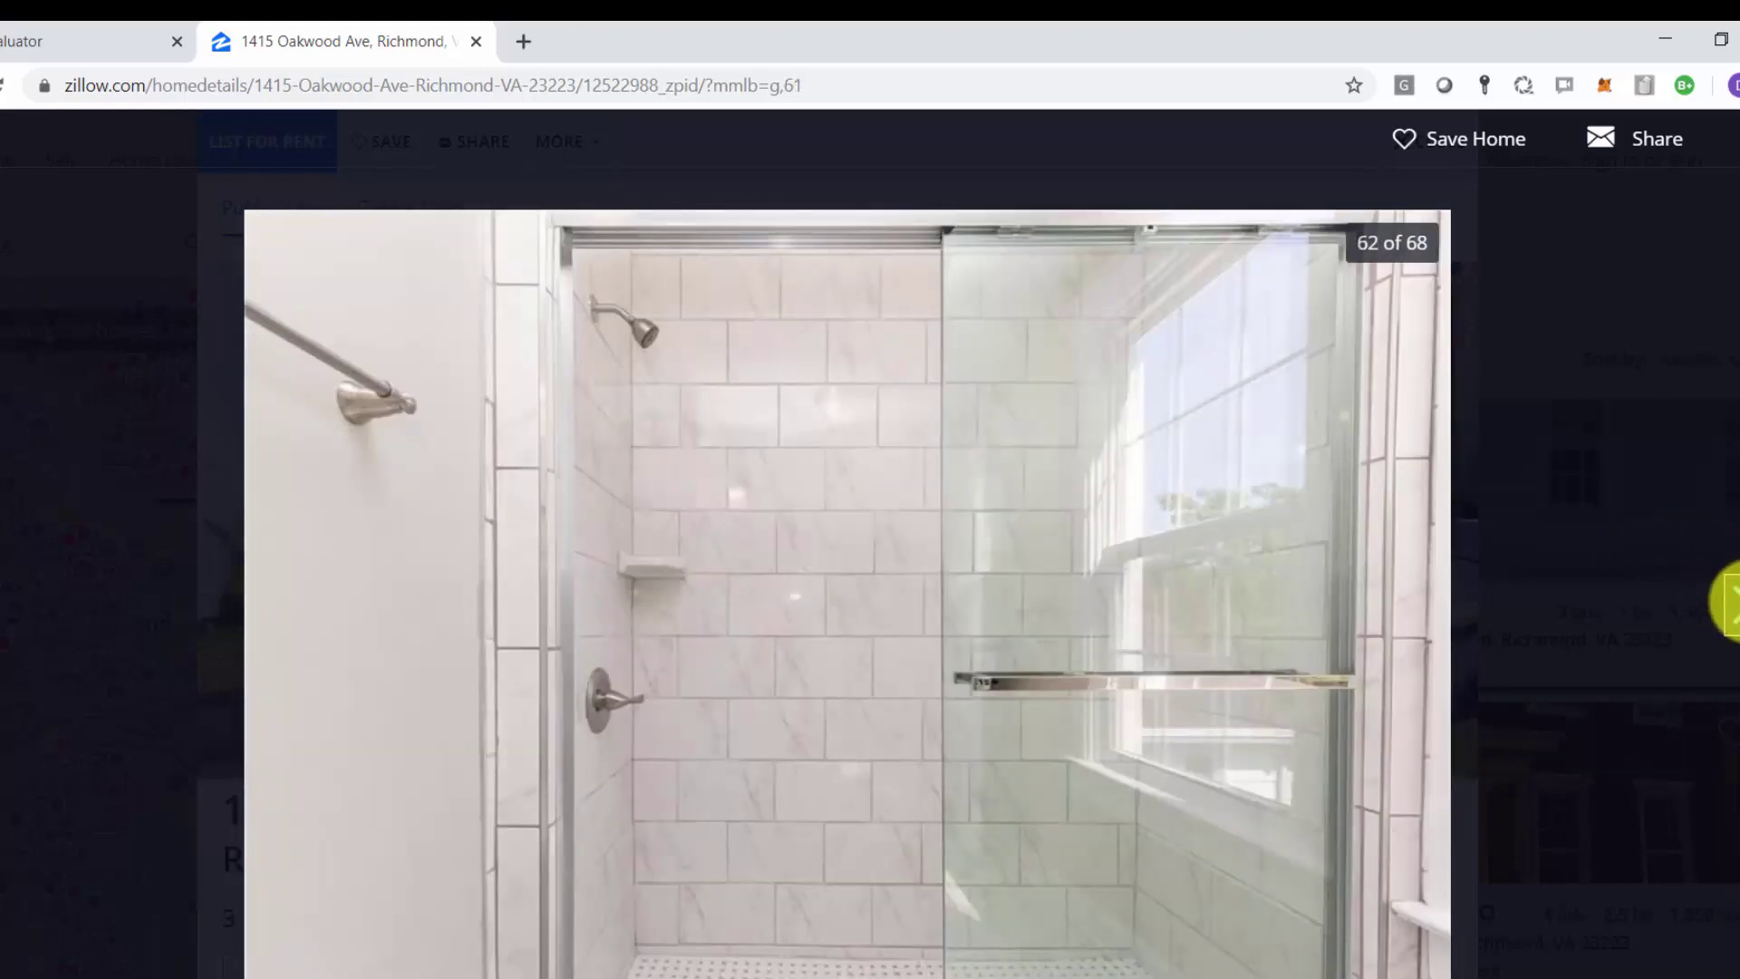
pyautogui.click(1733, 600)
pyautogui.click(1733, 600)
pyautogui.click(1733, 600)
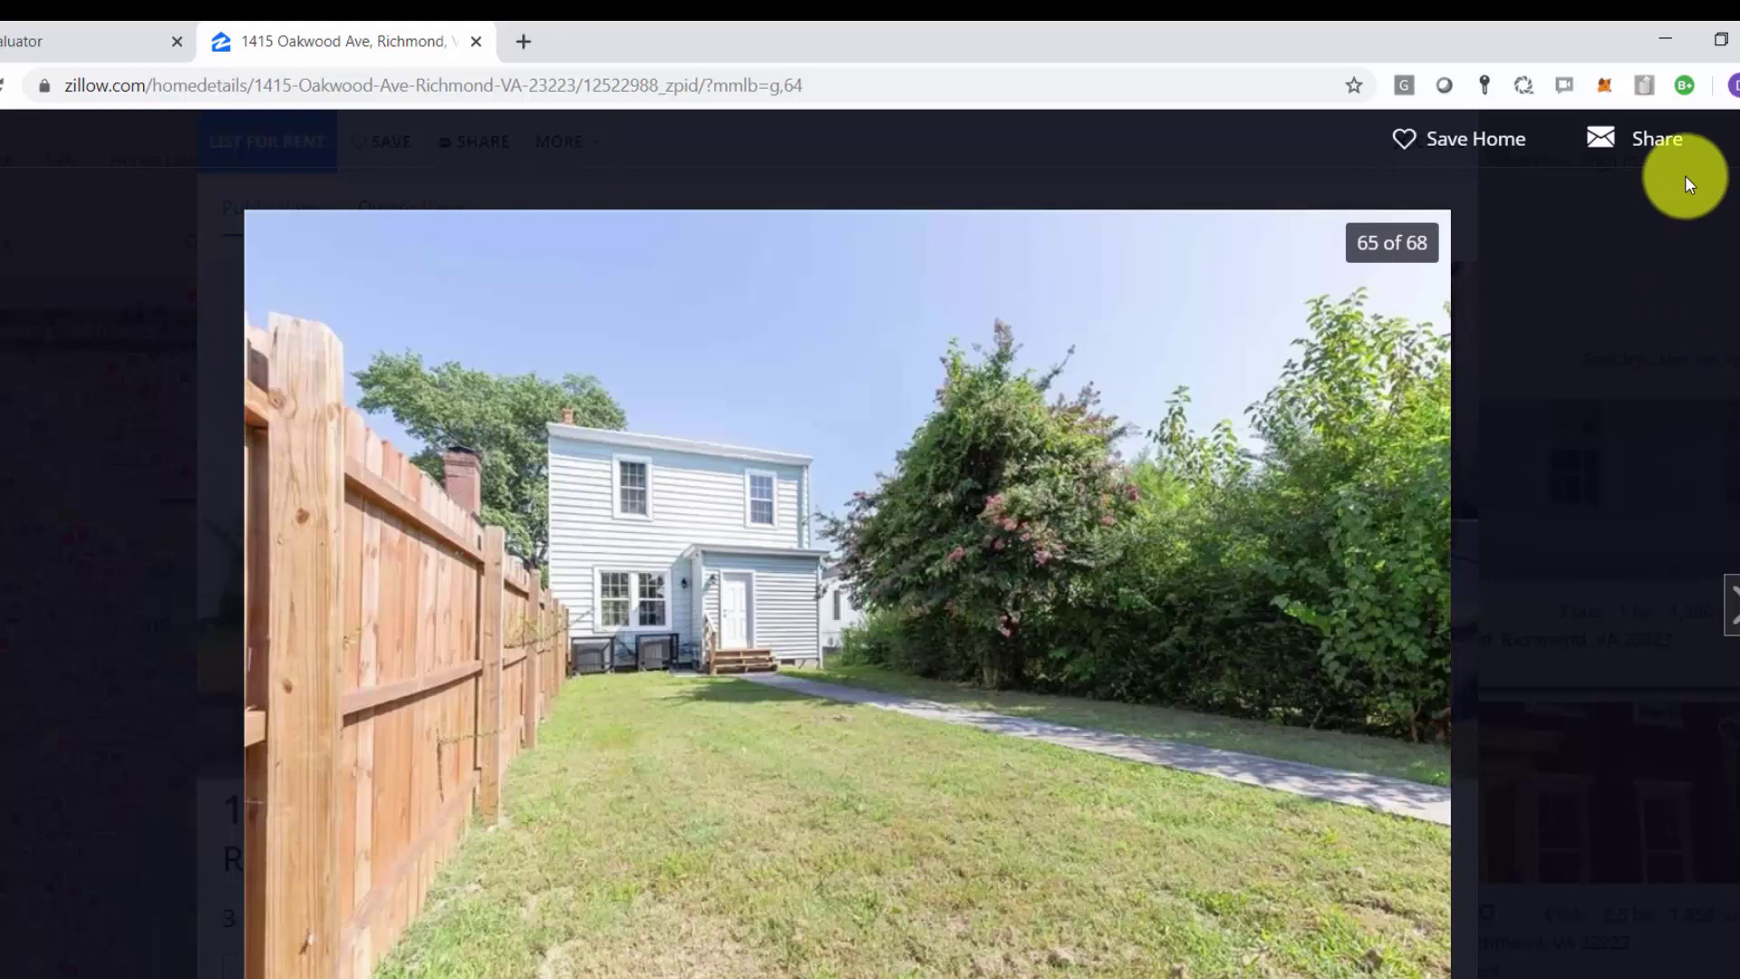
pyautogui.click(1728, 137)
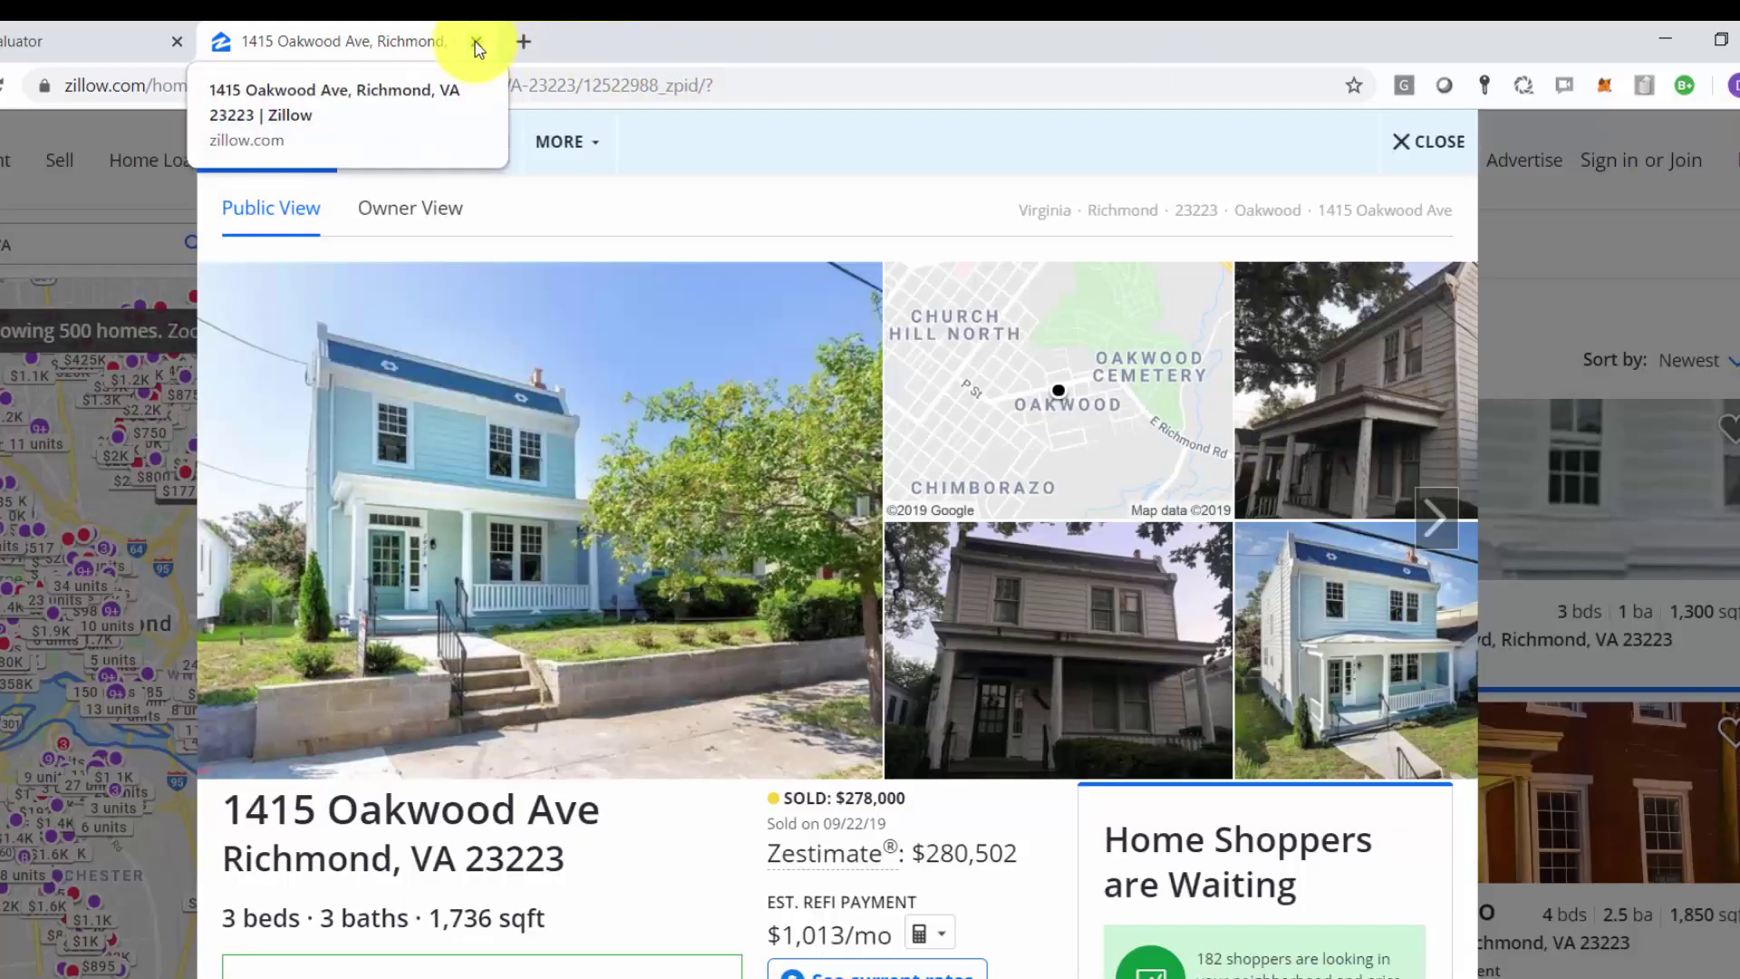
pyautogui.click(476, 42)
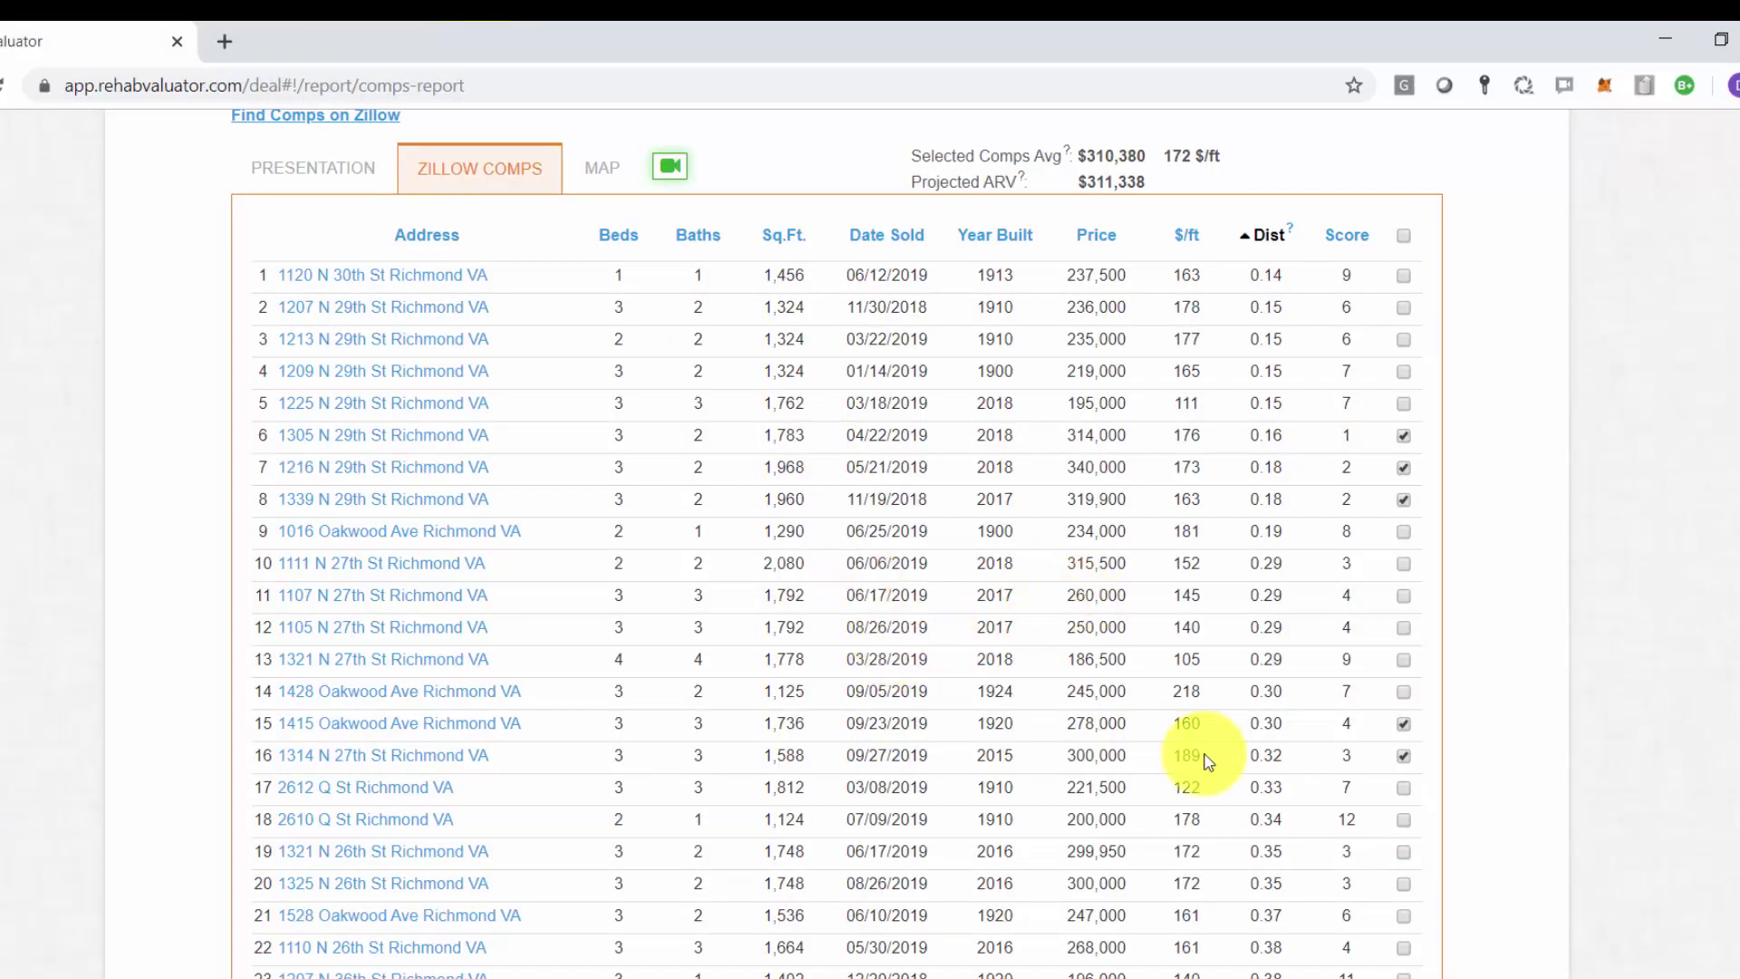
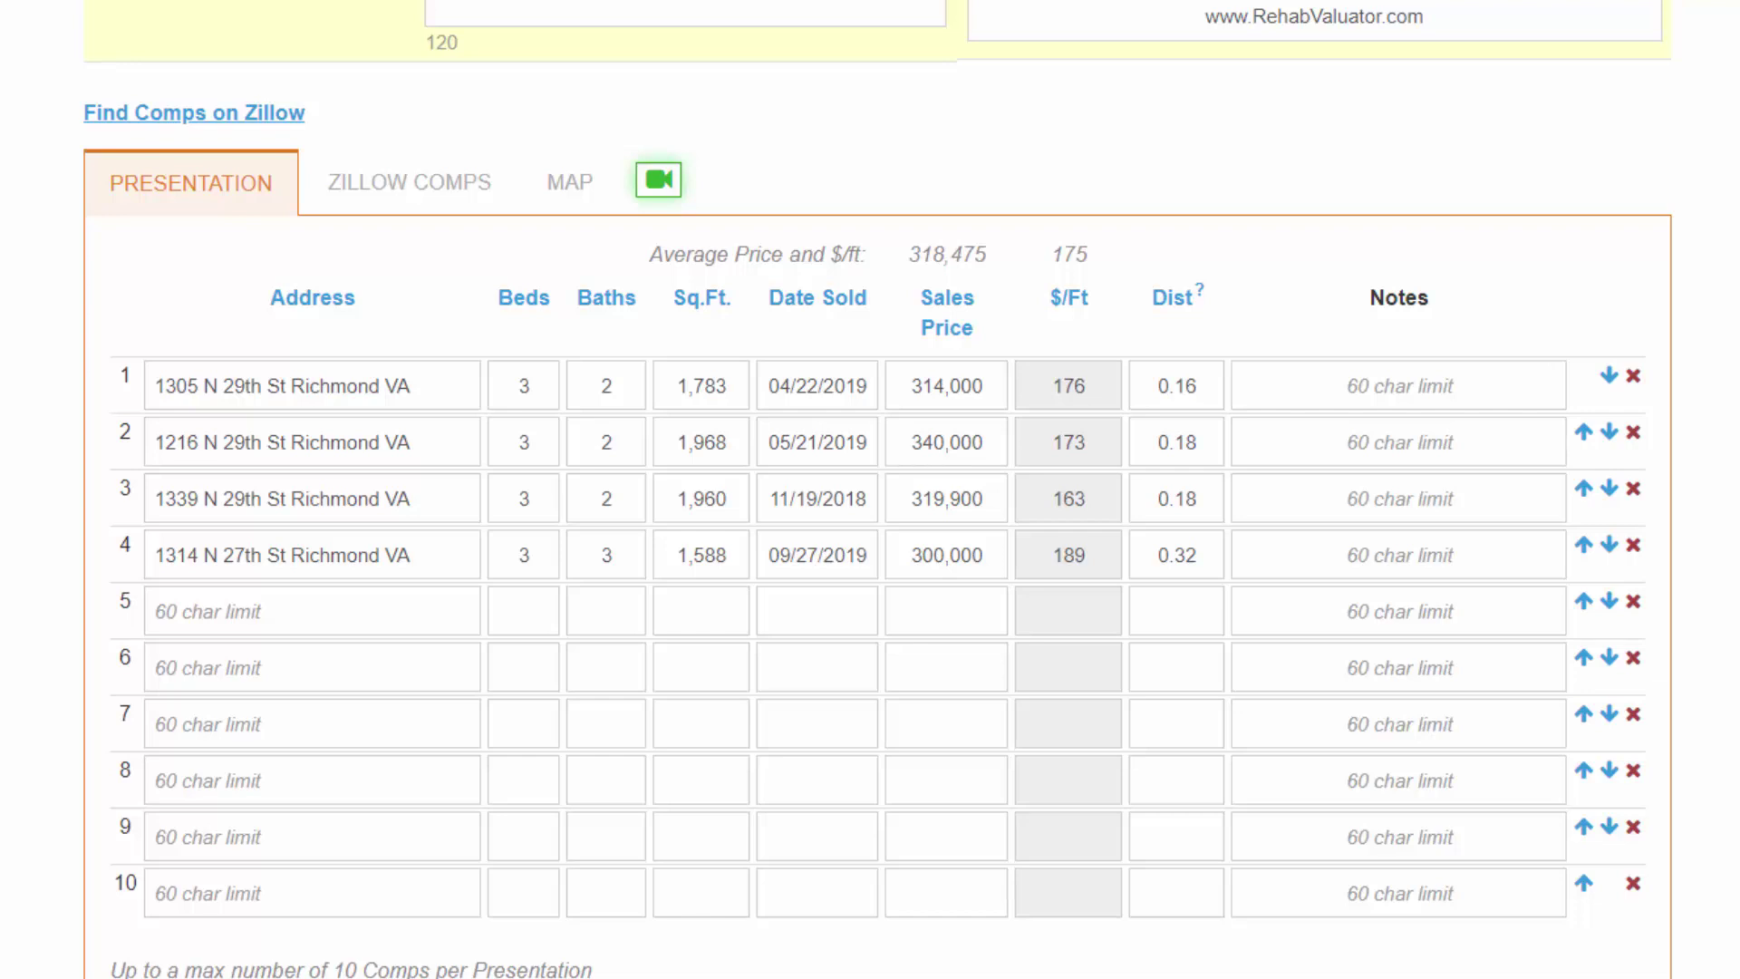
# - Show the Zillow comps list and highlight its projected ARV figure
pyautogui.scroll(2, 870, 489)
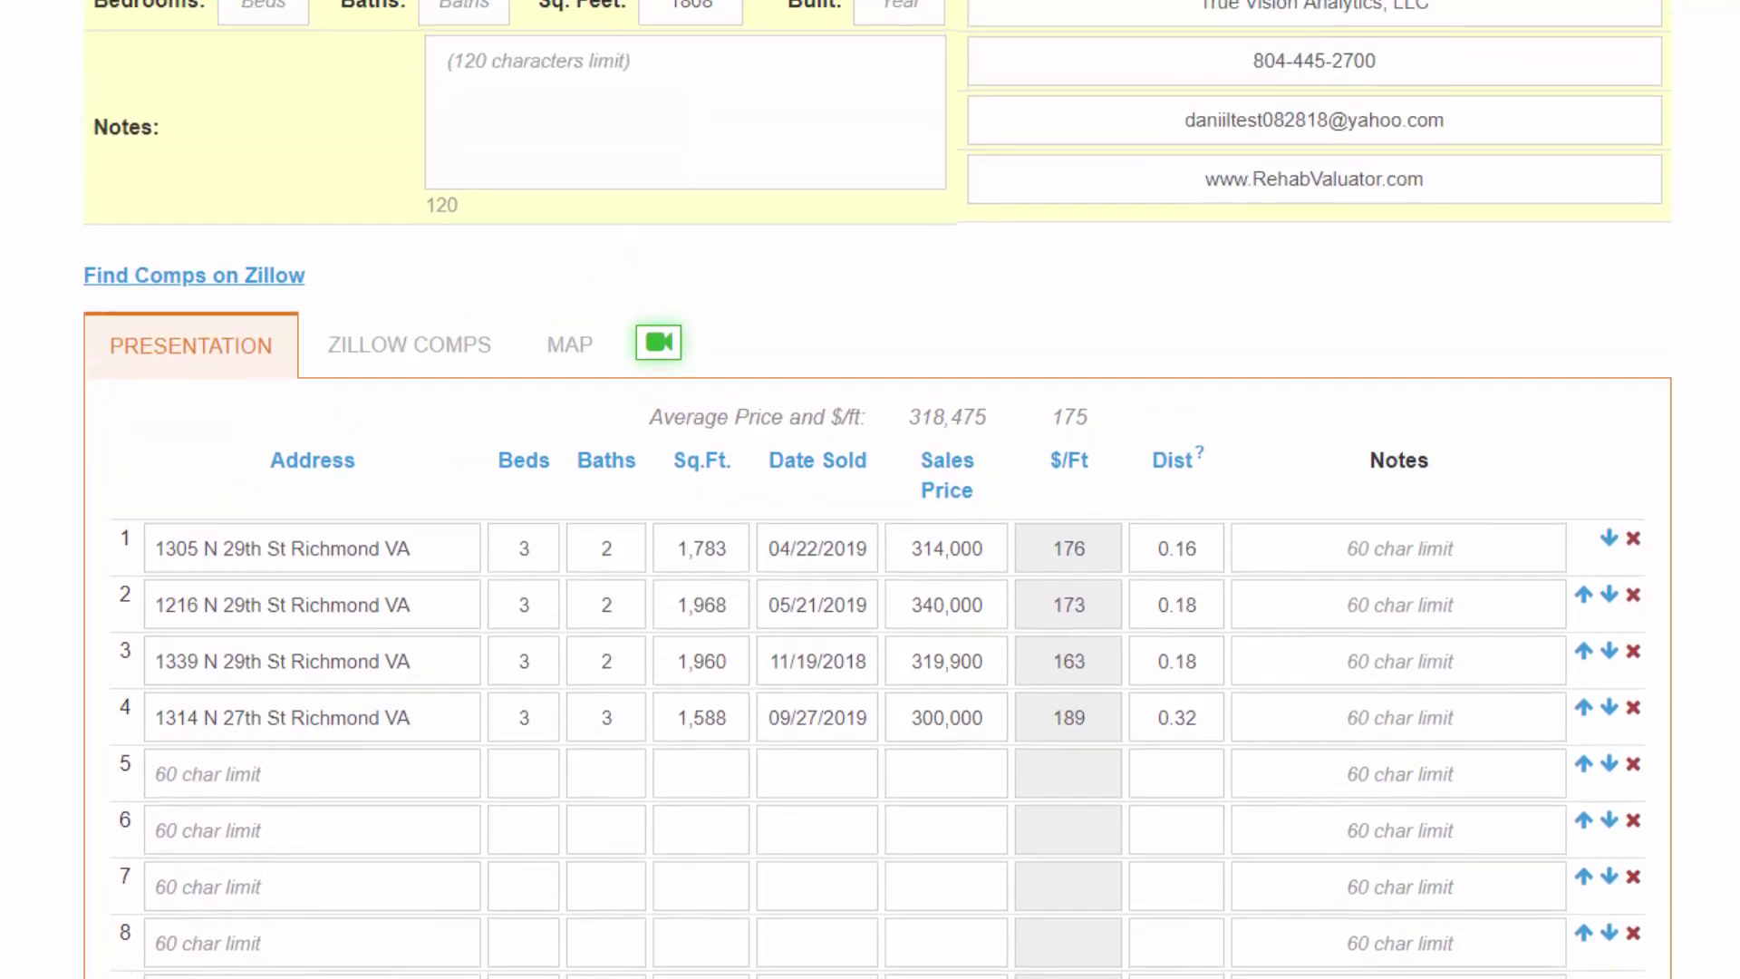
pyautogui.scroll(-1, 870, 490)
pyautogui.scroll(2, 590, 466)
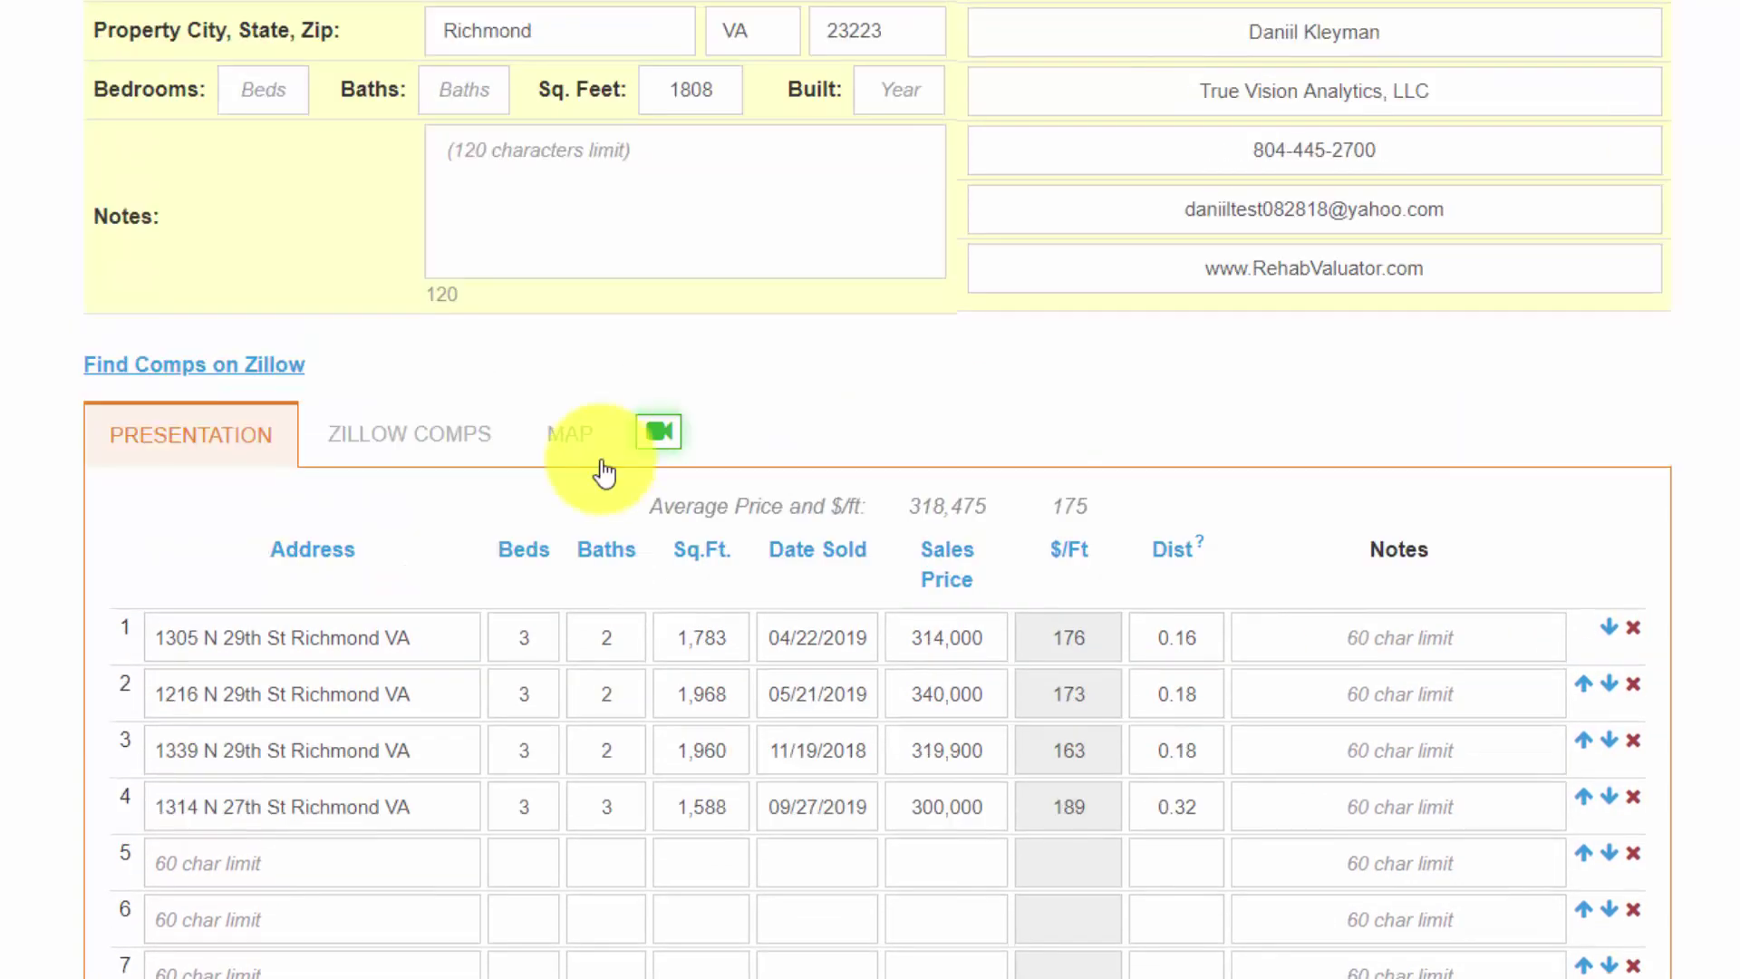
pyautogui.click(471, 422)
pyautogui.moveTo(1285, 453); pyautogui.dragTo(1196, 457)
pyautogui.click(1328, 457)
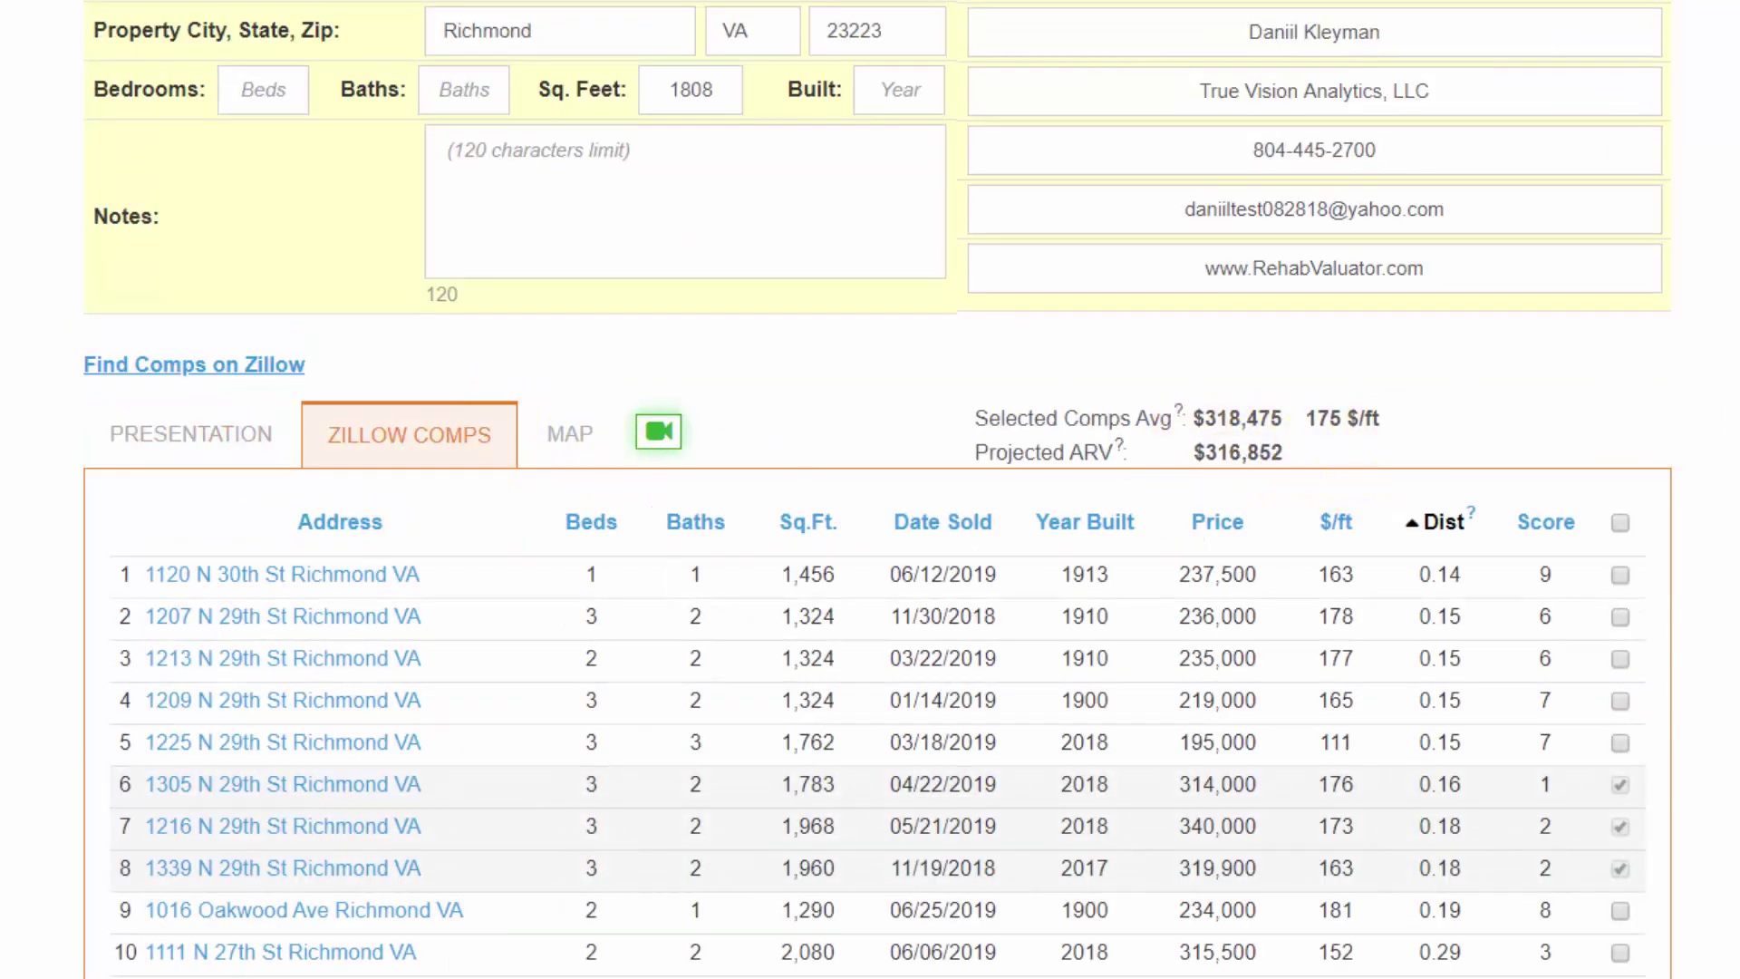
# - Scroll through the comps table and highlight the $316,852 projected ARV
pyautogui.scroll(-3, 1048, 610)
pyautogui.click(839, 619)
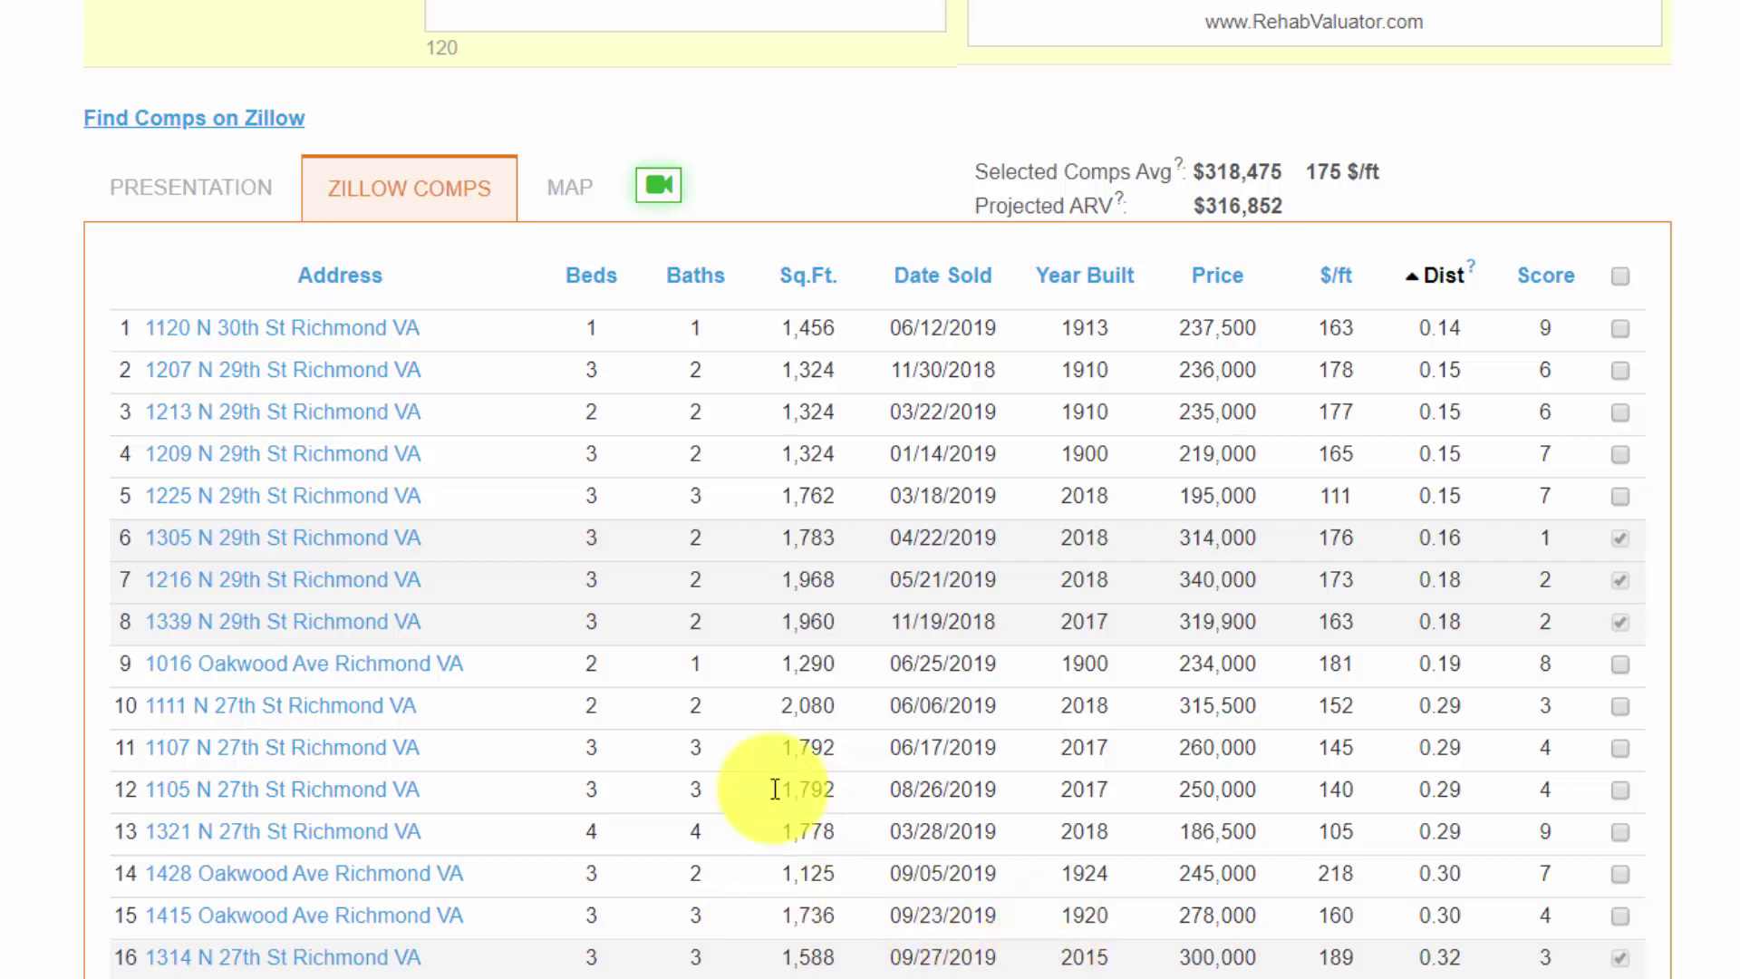
pyautogui.scroll(2, 870, 489)
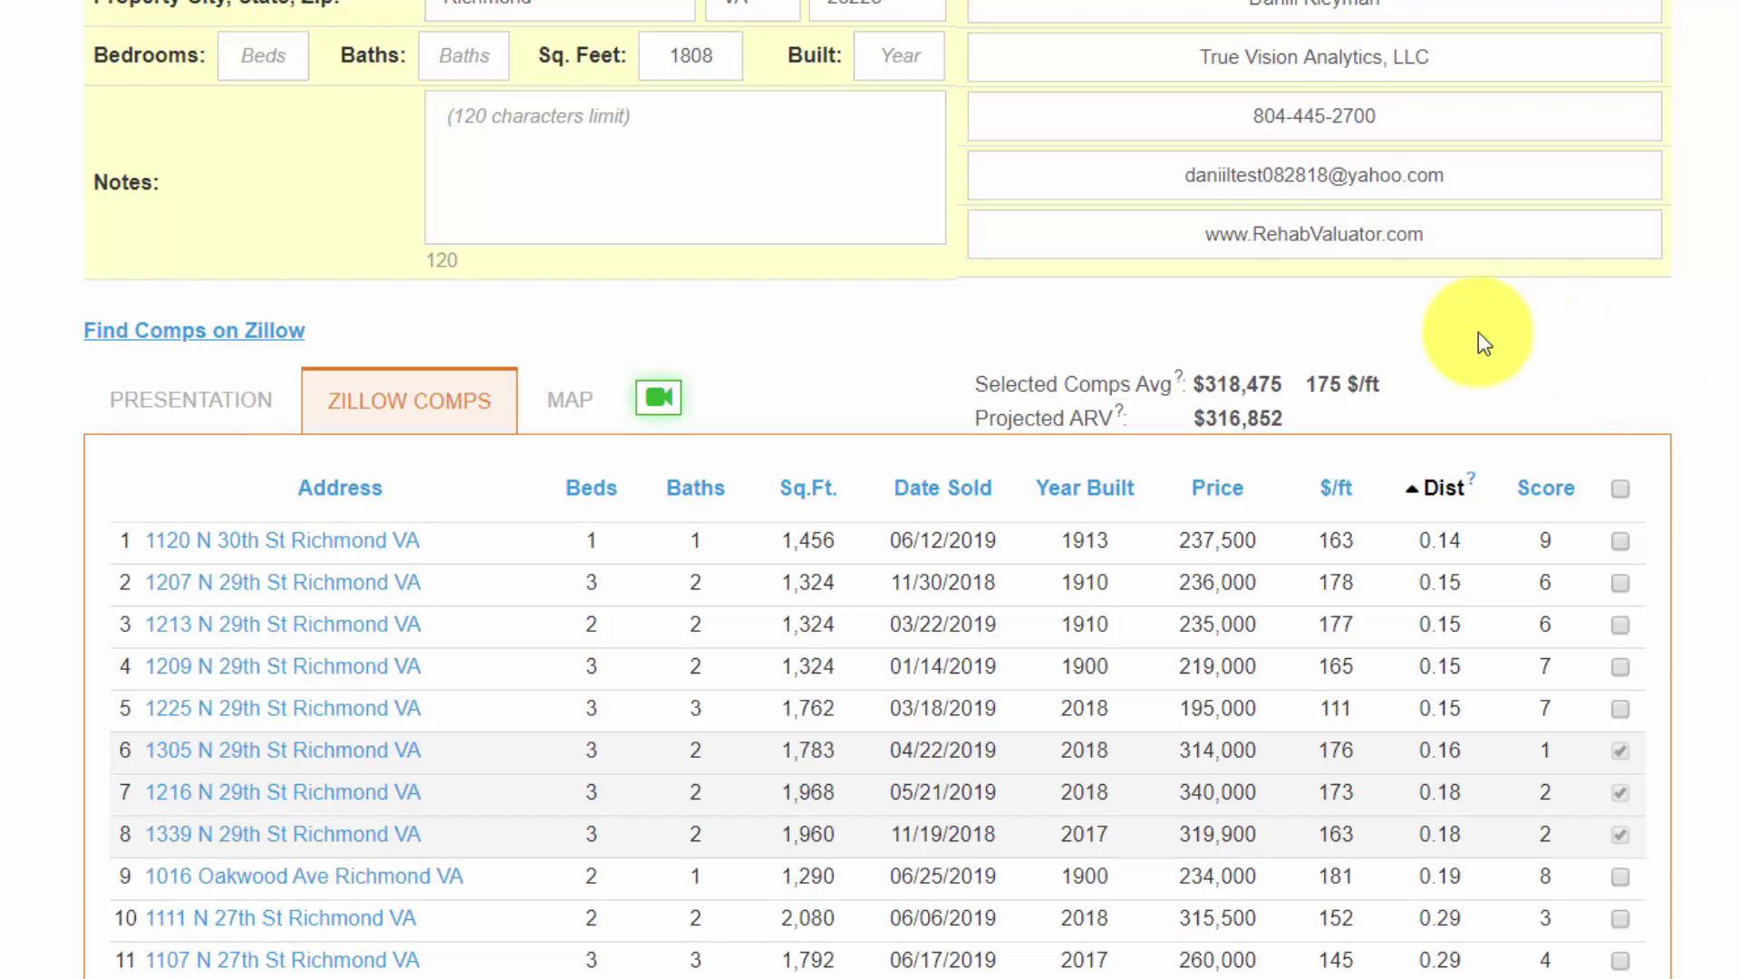
pyautogui.moveTo(1292, 415); pyautogui.dragTo(1185, 411)
pyautogui.click(1325, 415)
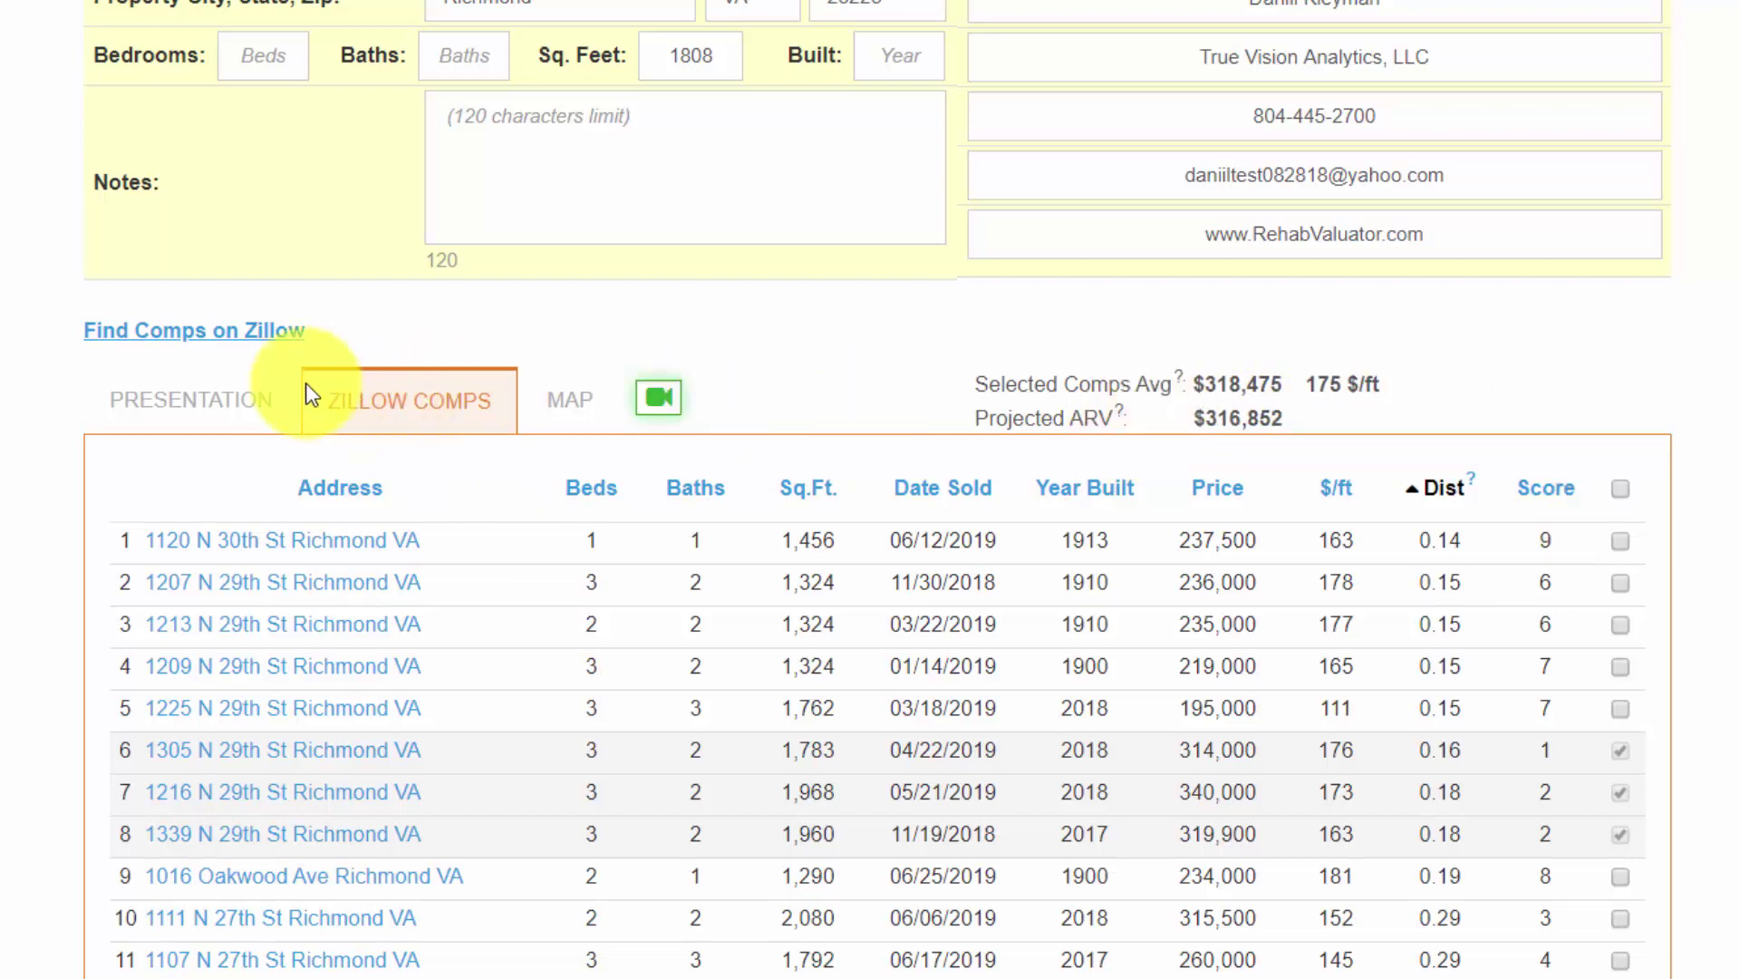
pyautogui.scroll(3, 870, 489)
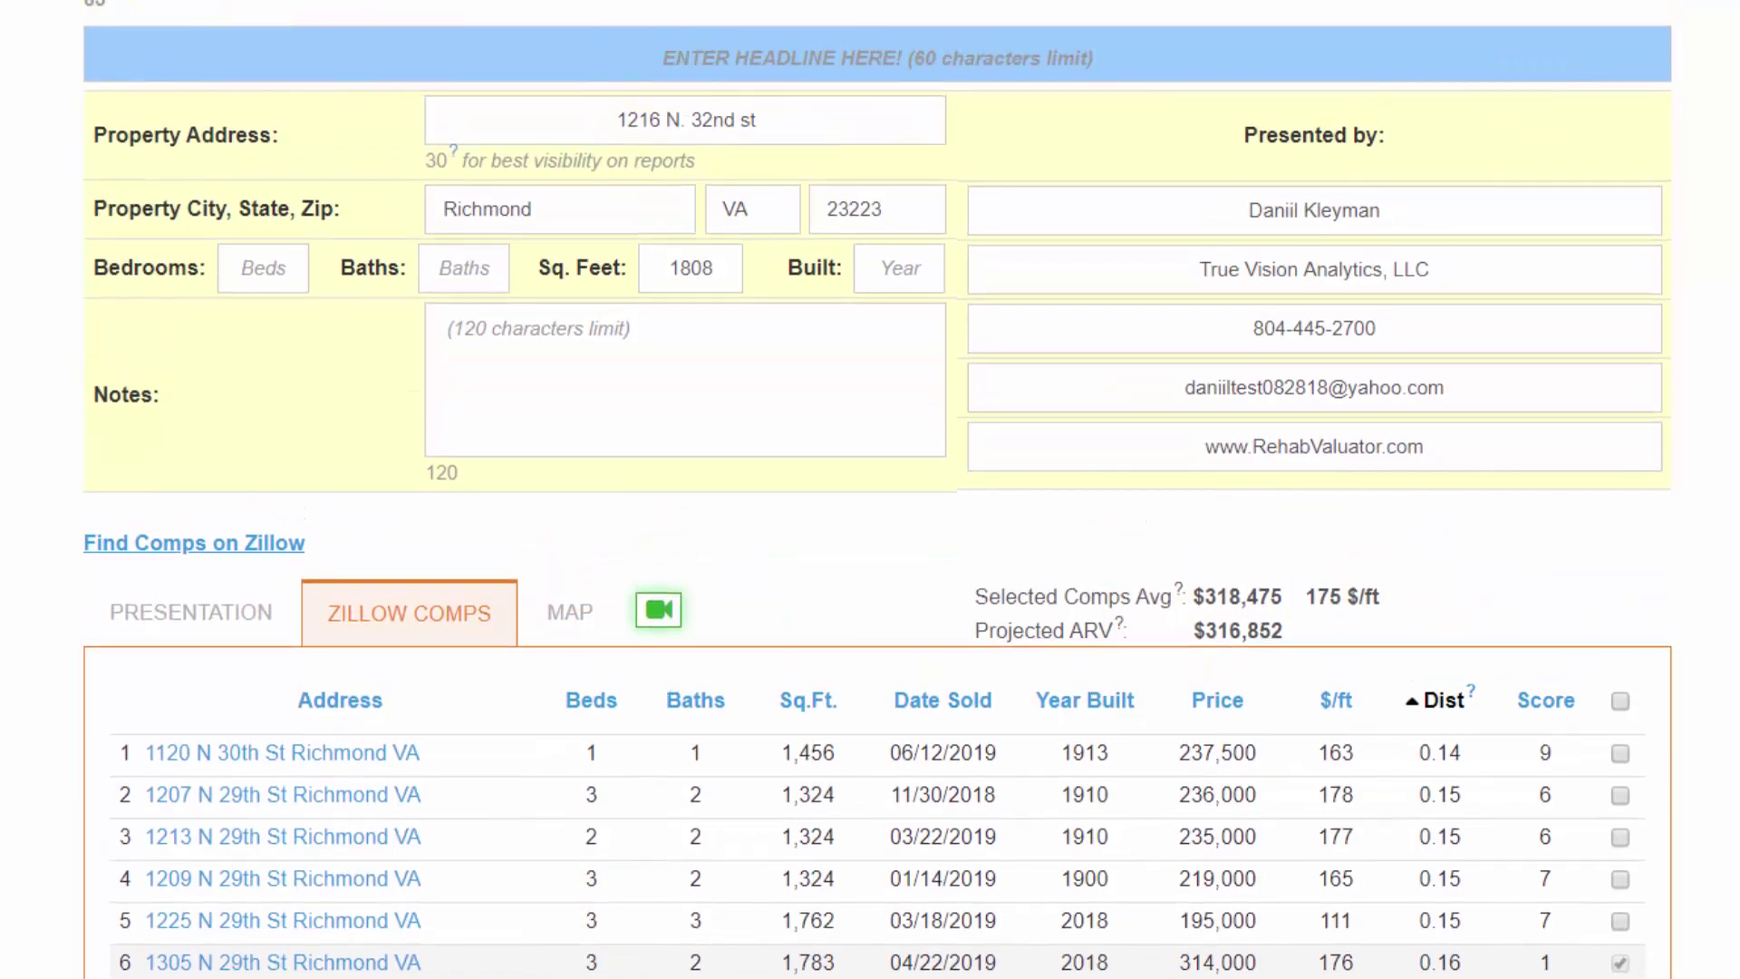
pyautogui.click(203, 70)
pyautogui.write('z')
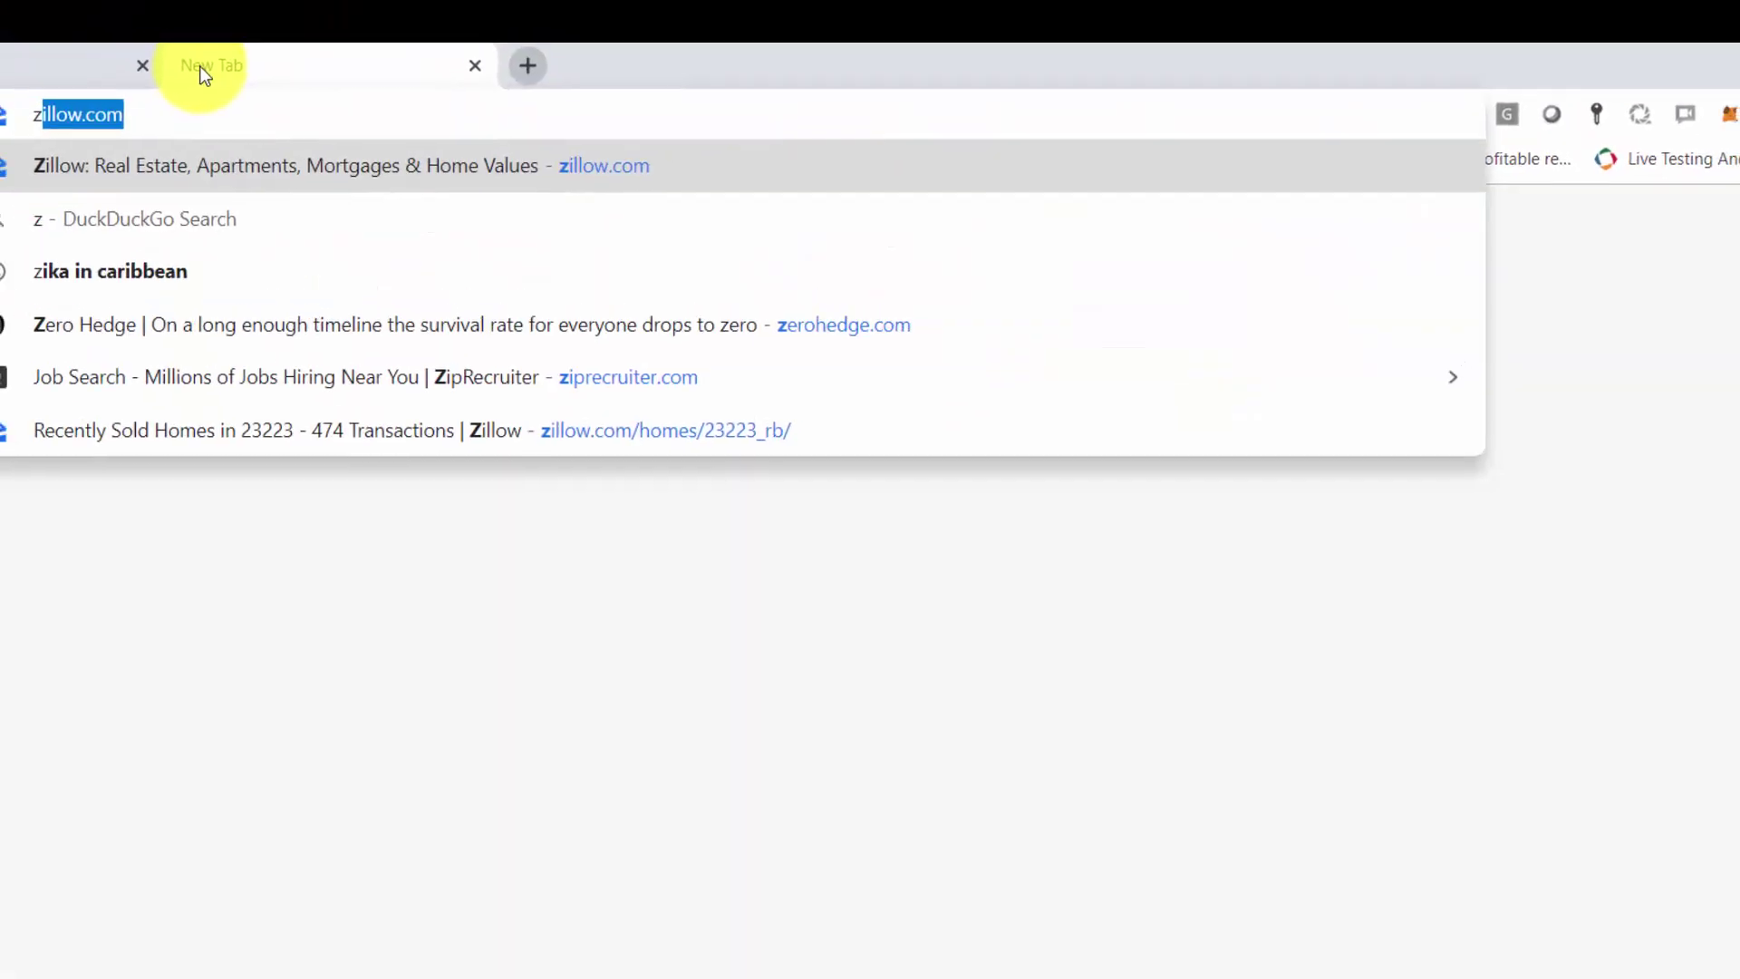
pyautogui.press('Return')
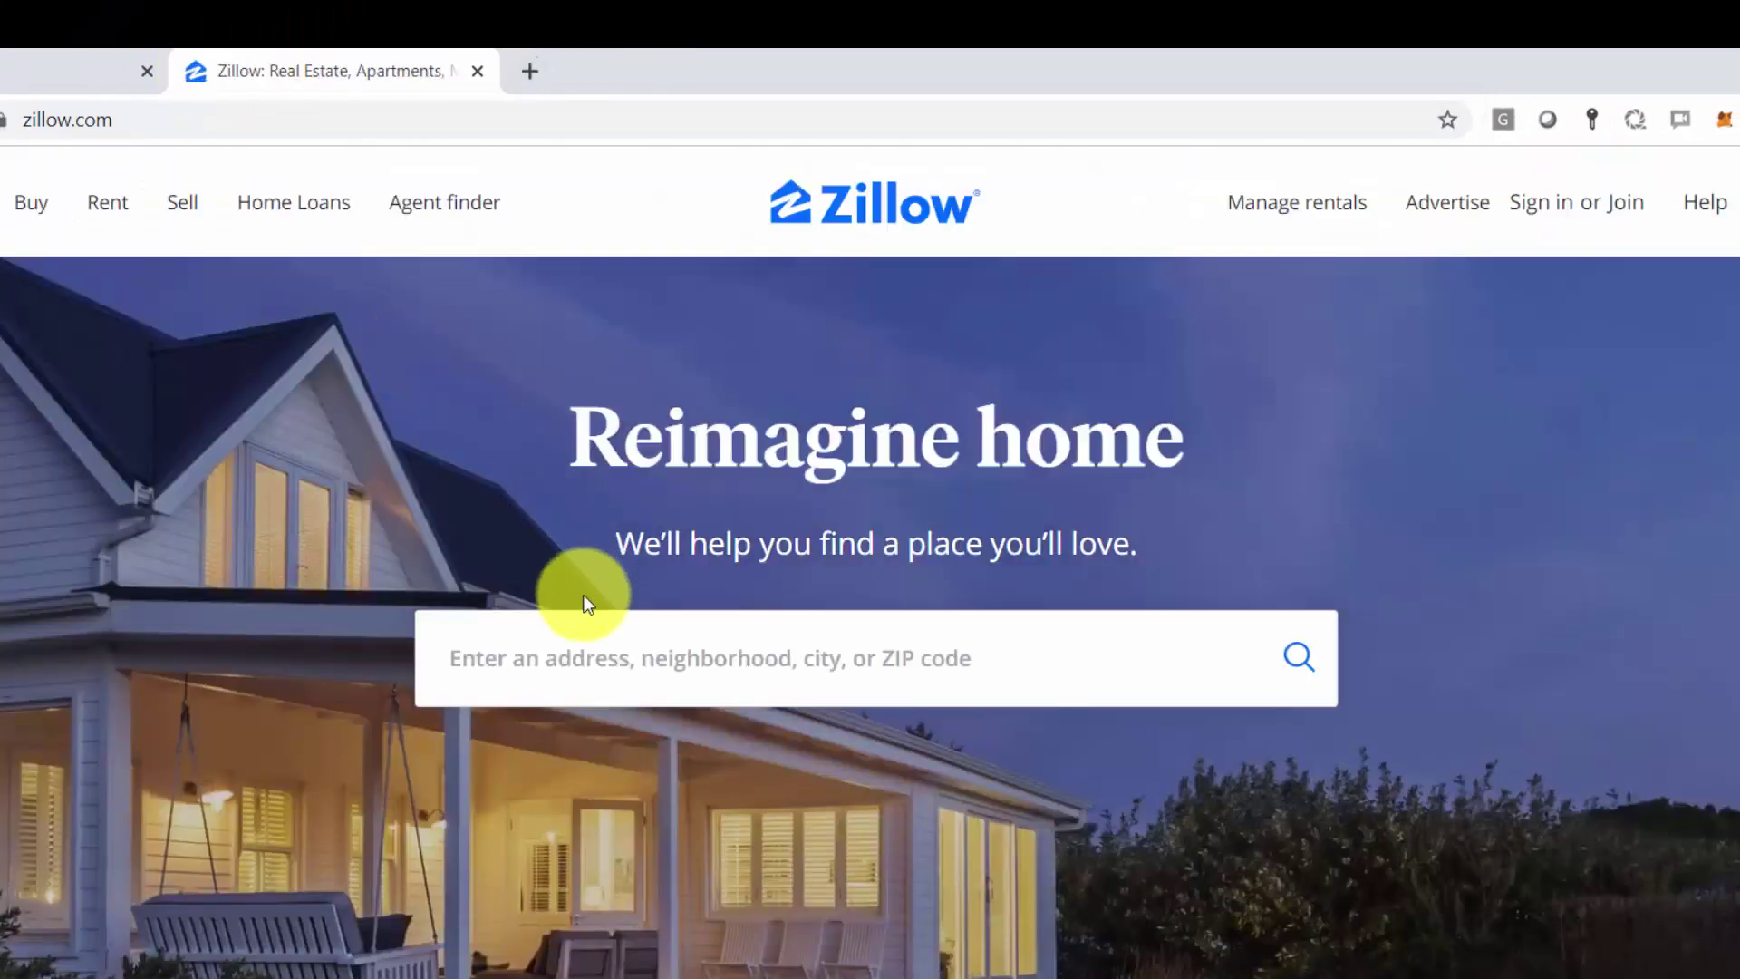
pyautogui.click(582, 634)
pyautogui.press('Return')
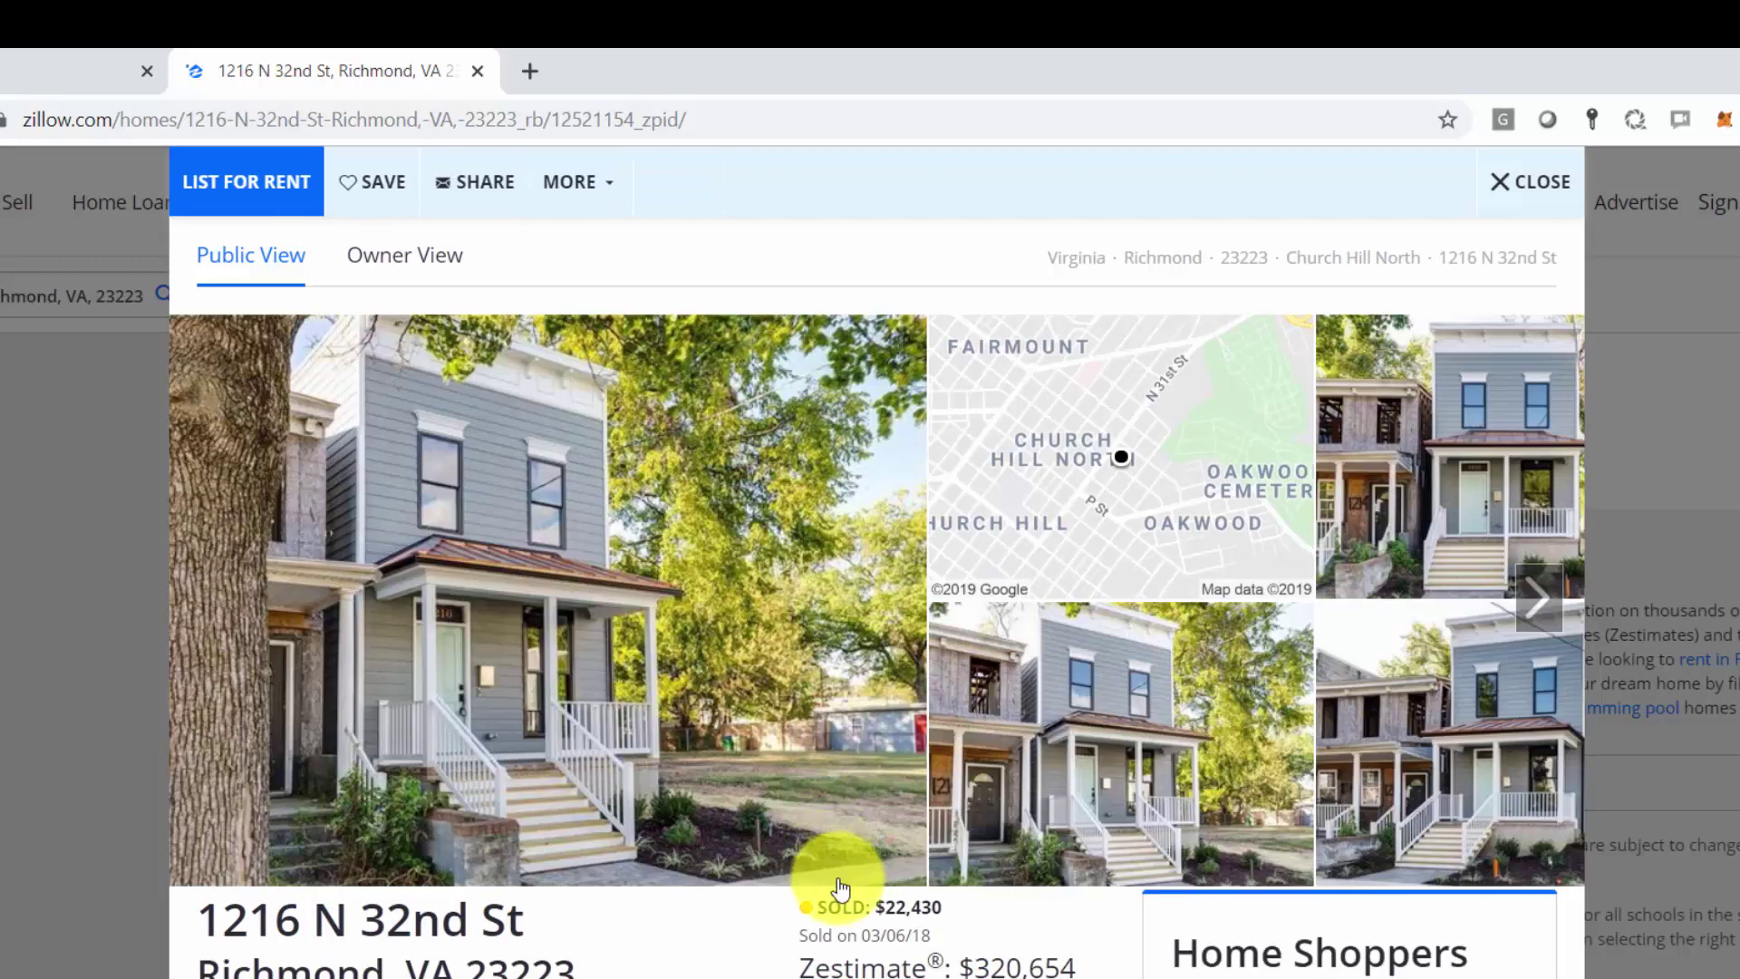
# - Browse the listing's kitchen and interior photos full-size, then return to the $316,852 ARV
pyautogui.click(1545, 594)
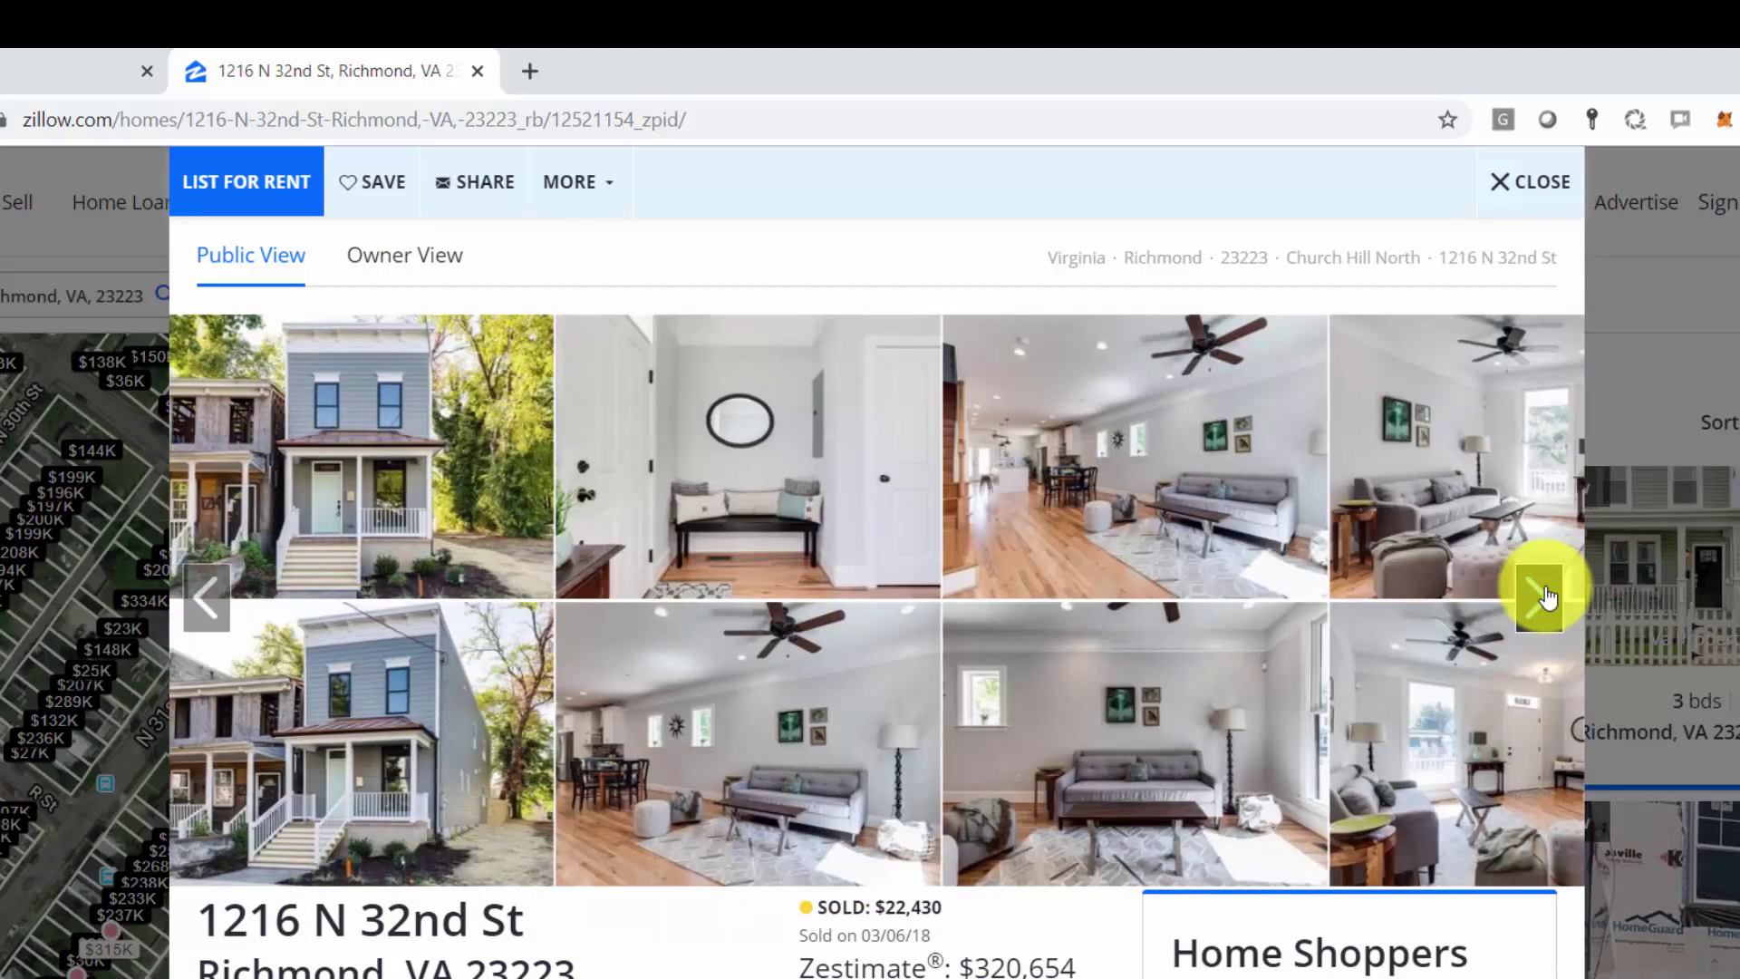
pyautogui.click(1545, 594)
pyautogui.click(1545, 594)
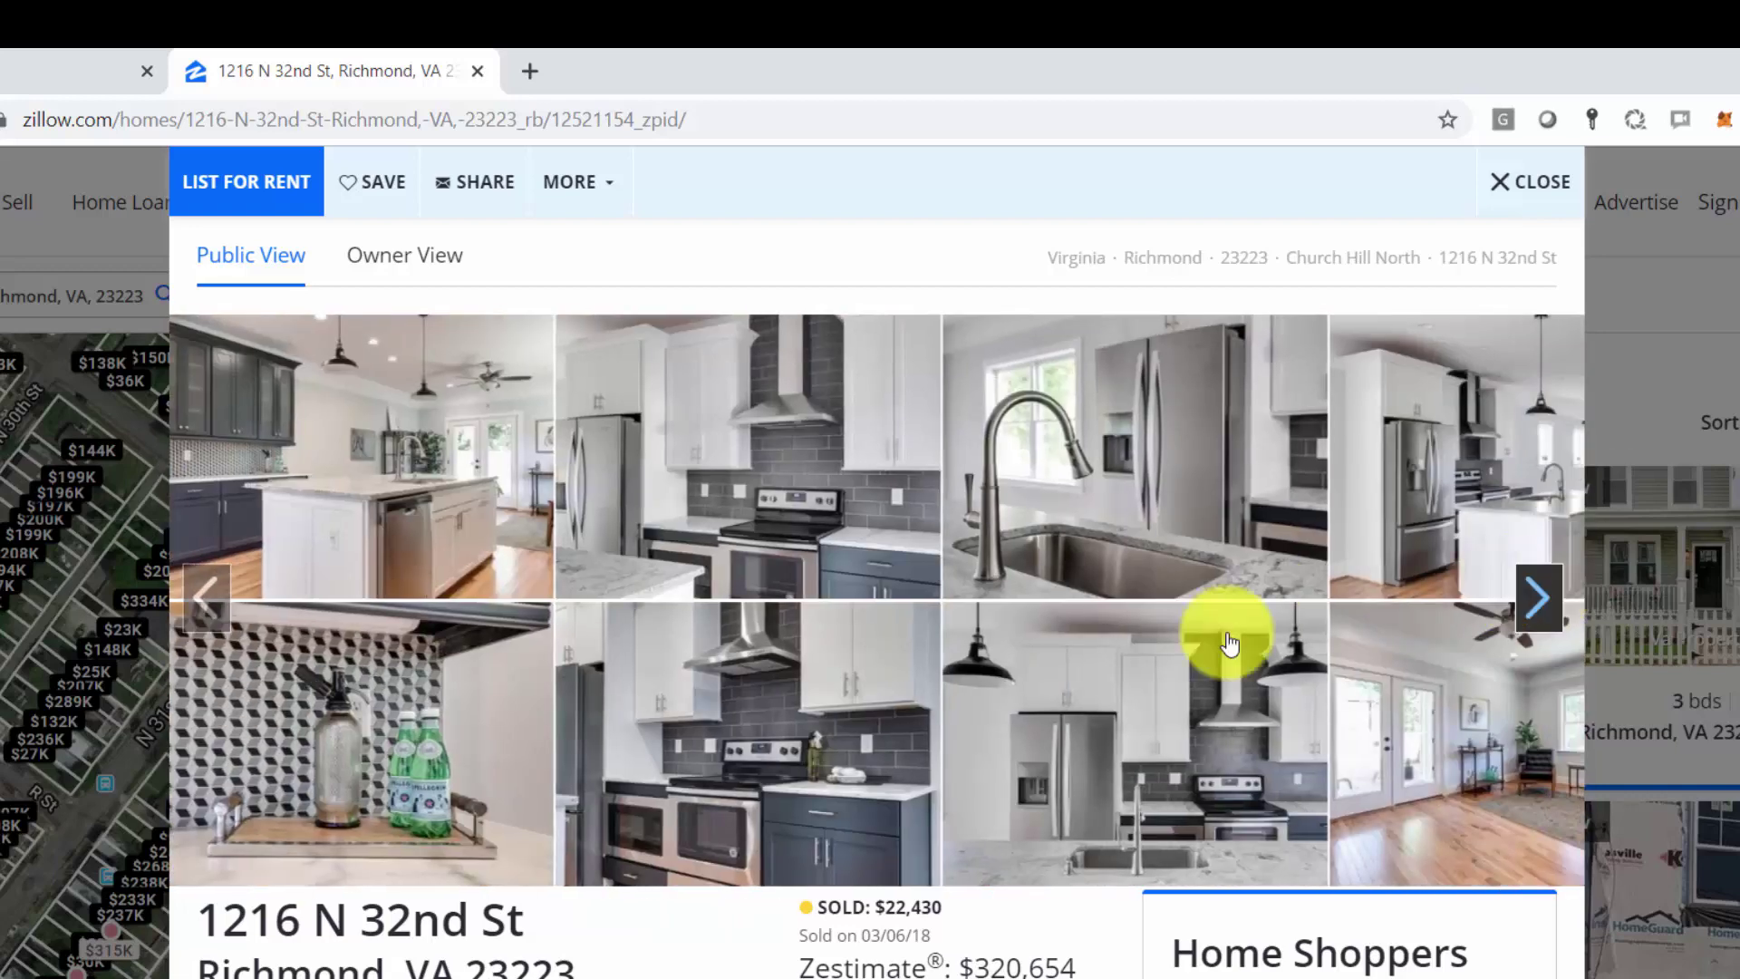
pyautogui.click(736, 518)
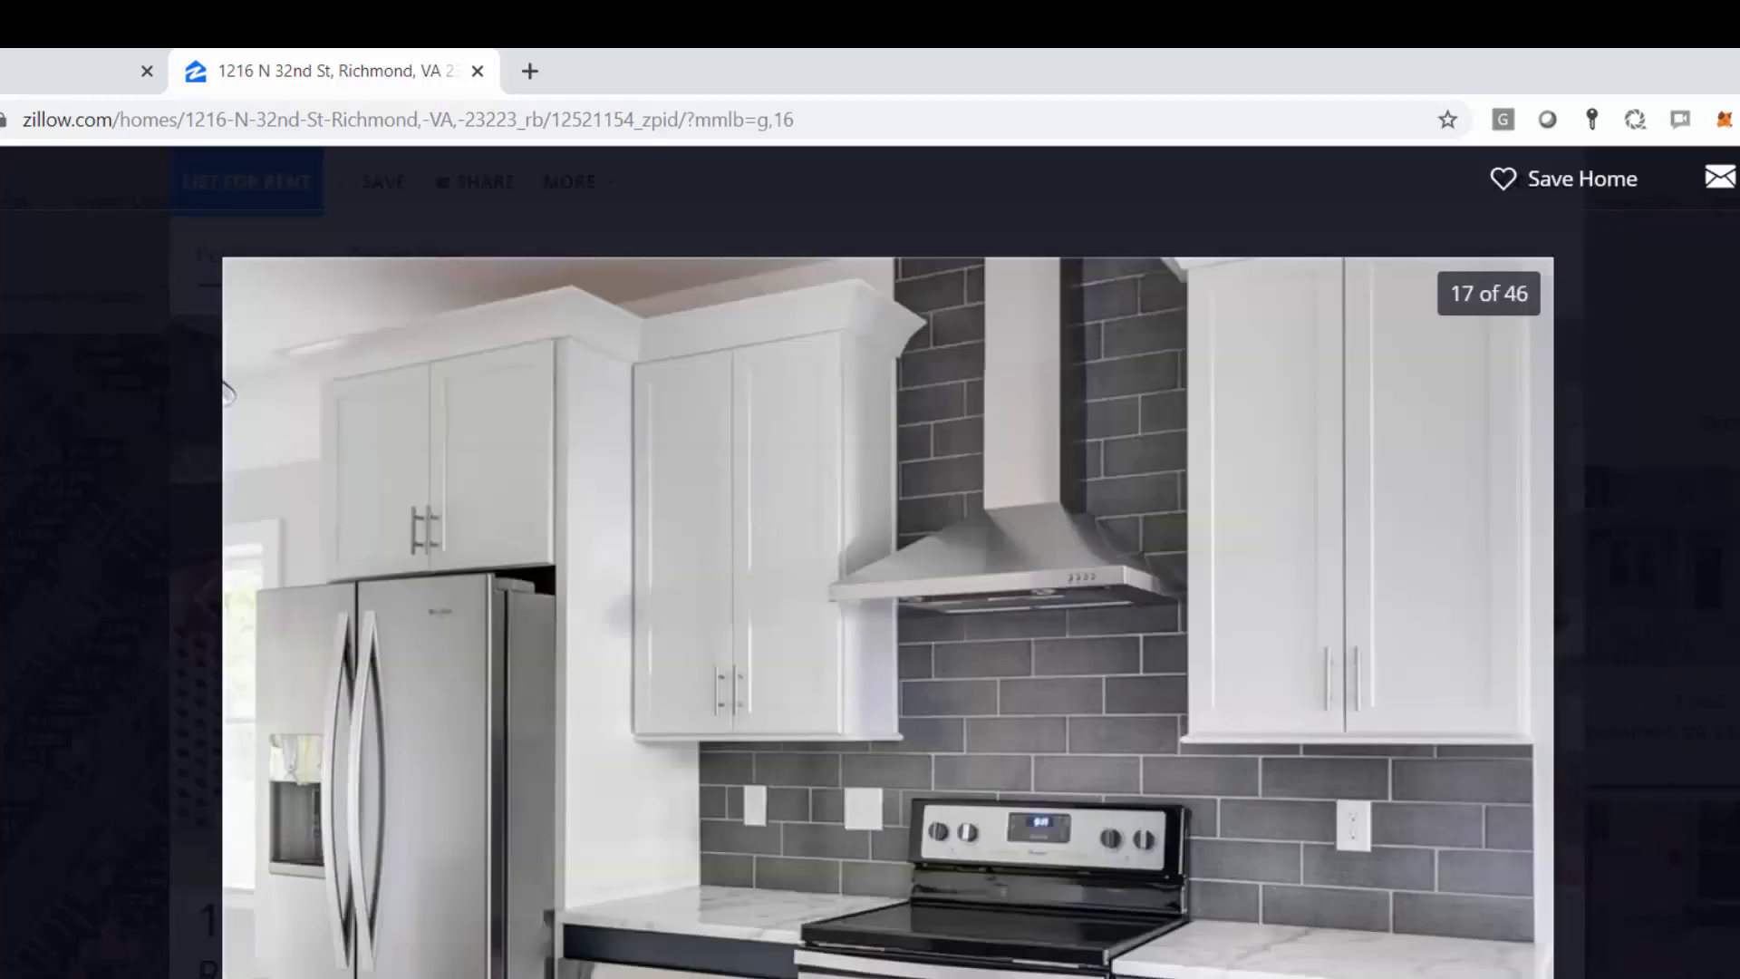
pyautogui.press('Right')
pyautogui.press('Right')
pyautogui.press('Right')
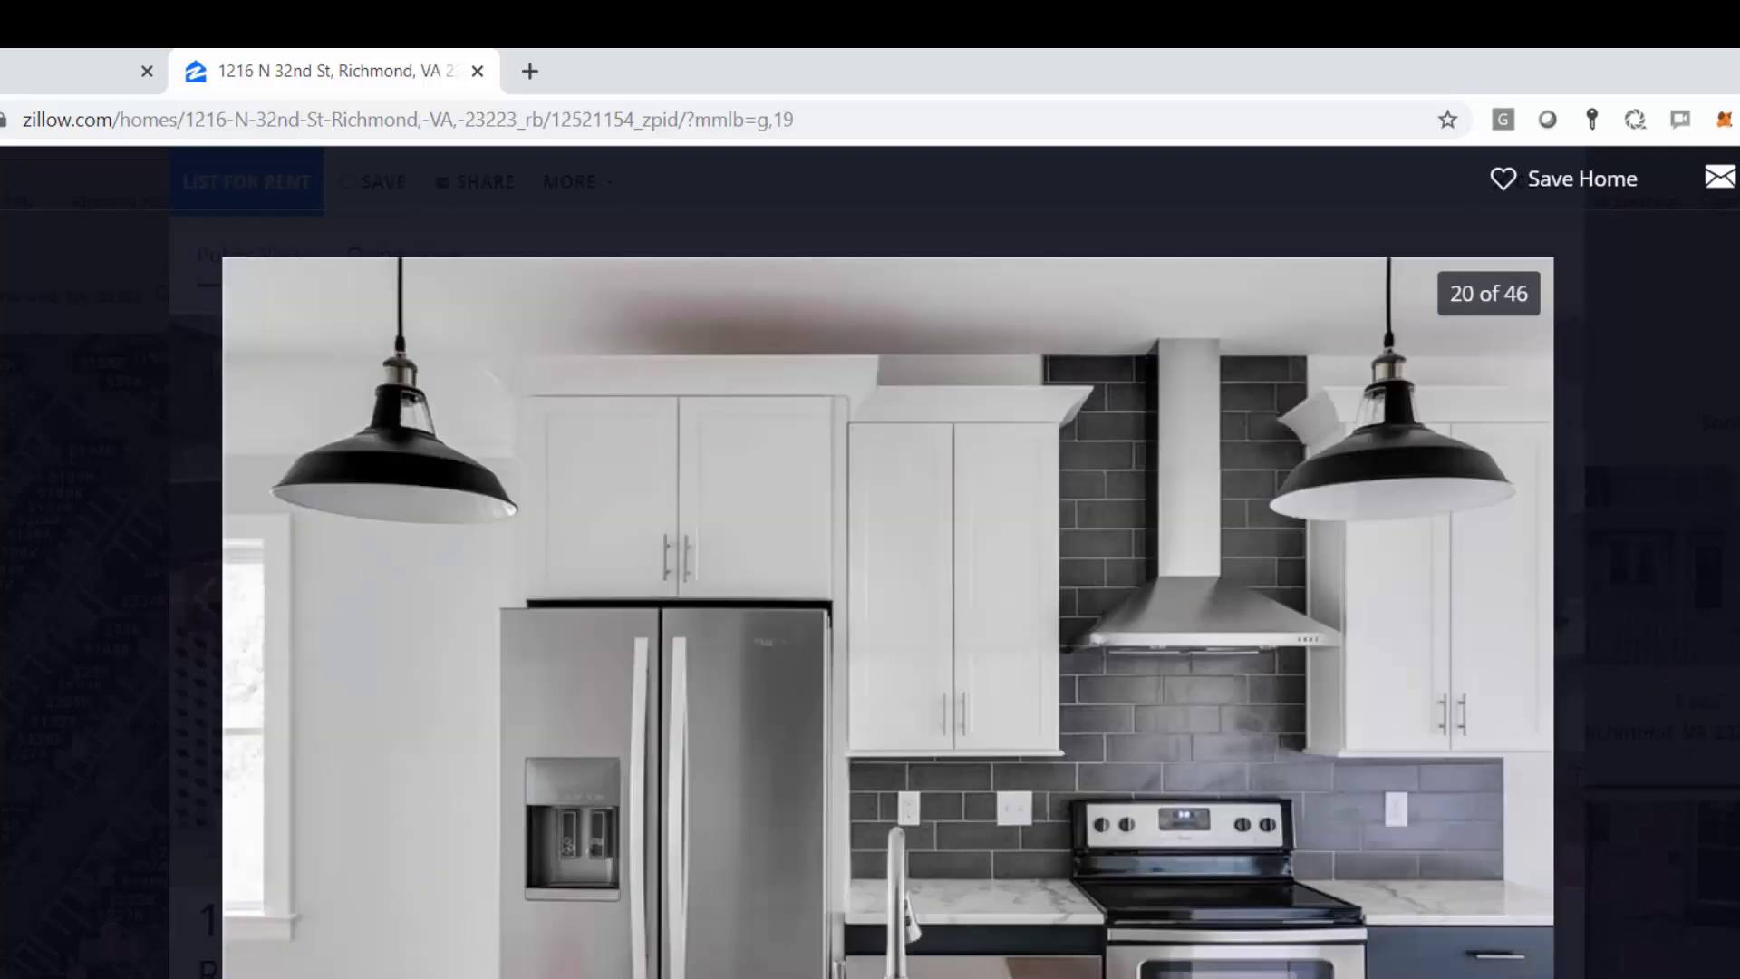
pyautogui.press('Right')
pyautogui.press('Right')
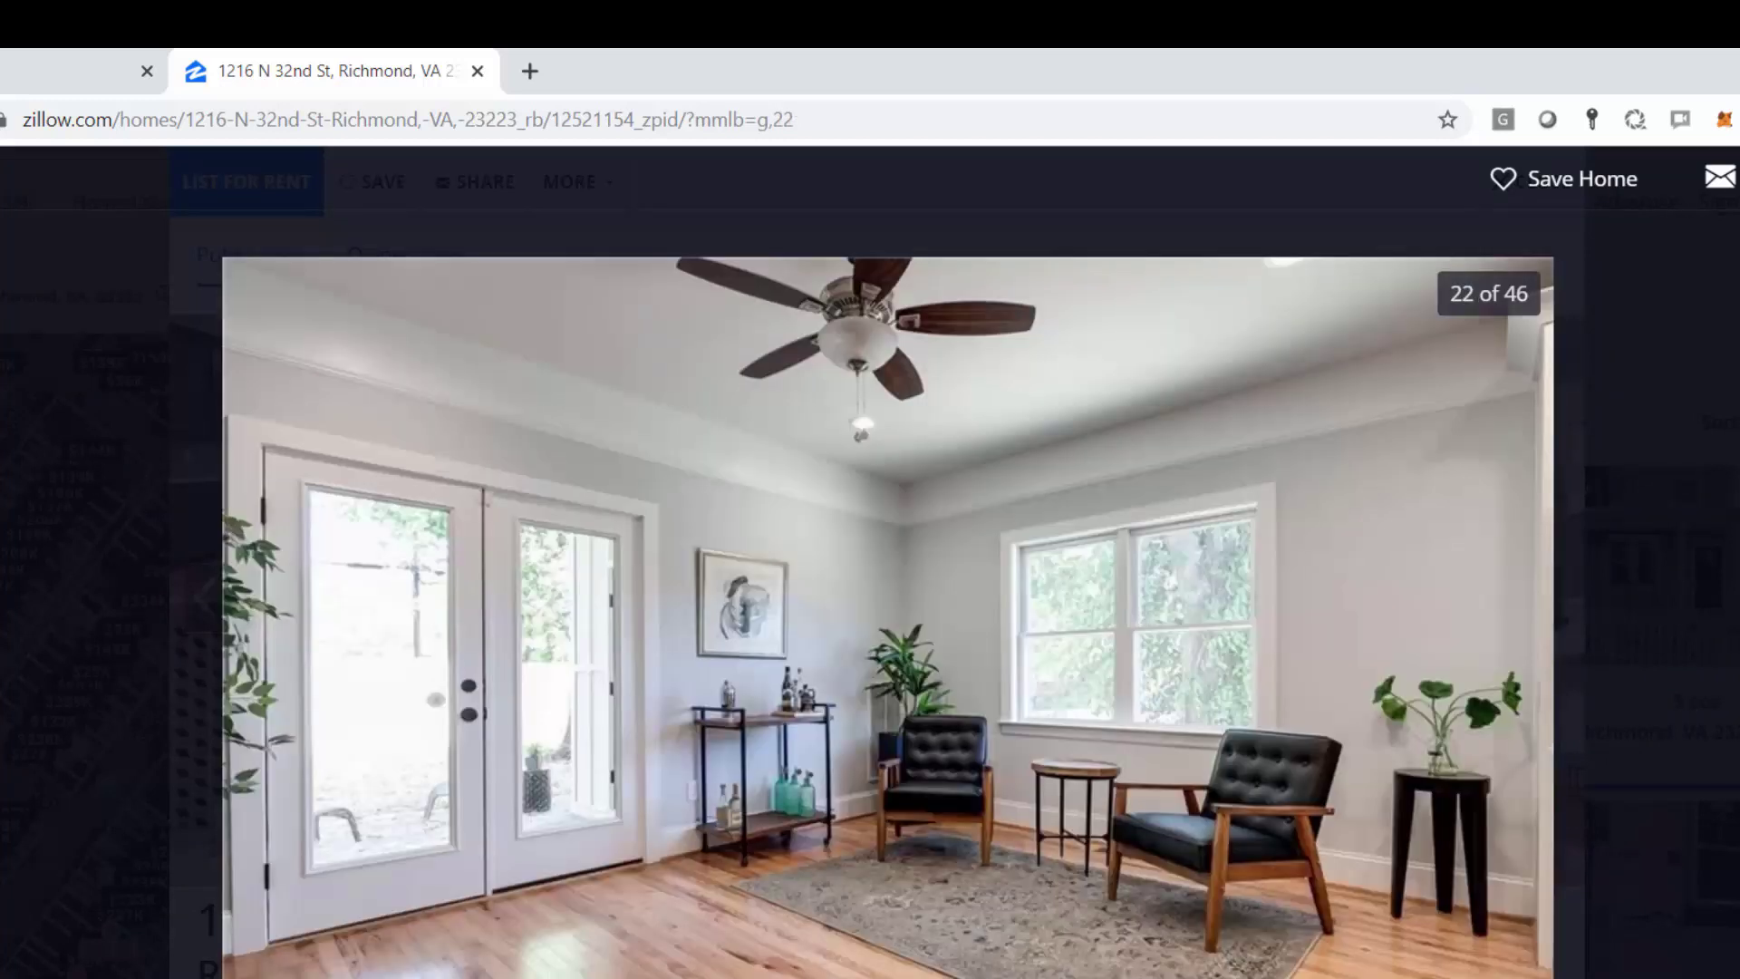
pyautogui.press('Right')
pyautogui.press('Right')
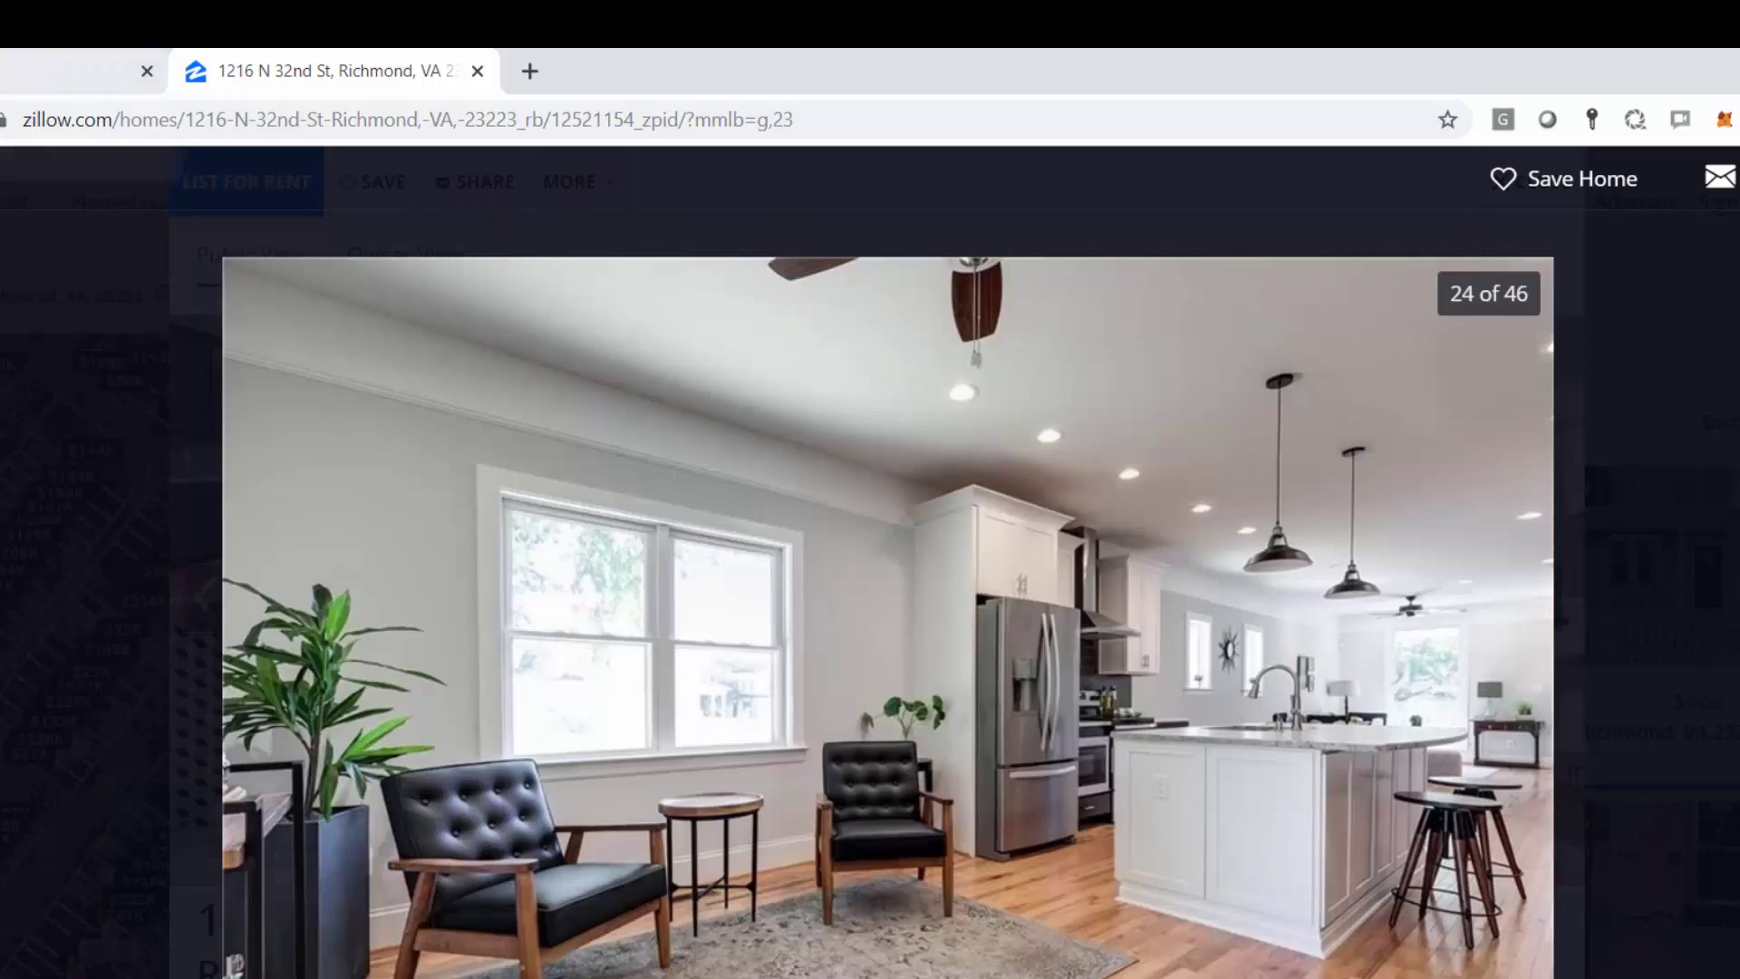
pyautogui.click(23, 77)
pyautogui.moveTo(1226, 687); pyautogui.dragTo(1143, 687)
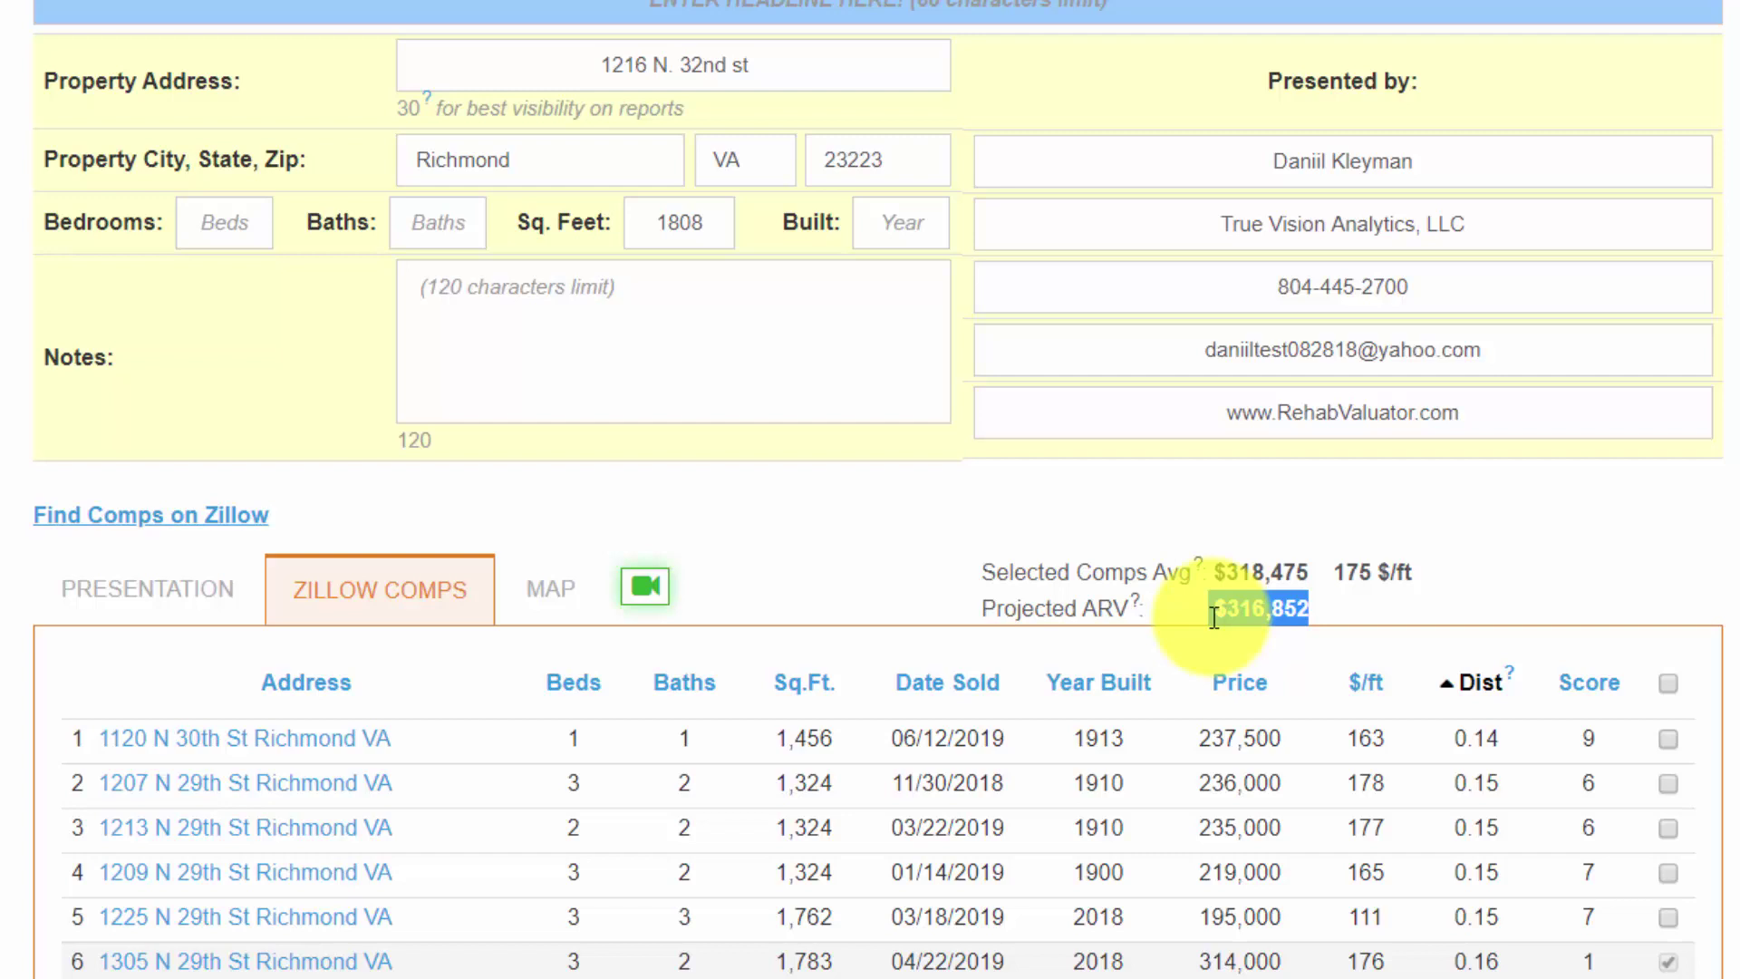
# - Highlight the projected ARV figure and scroll through the comps report
pyautogui.click(1319, 606)
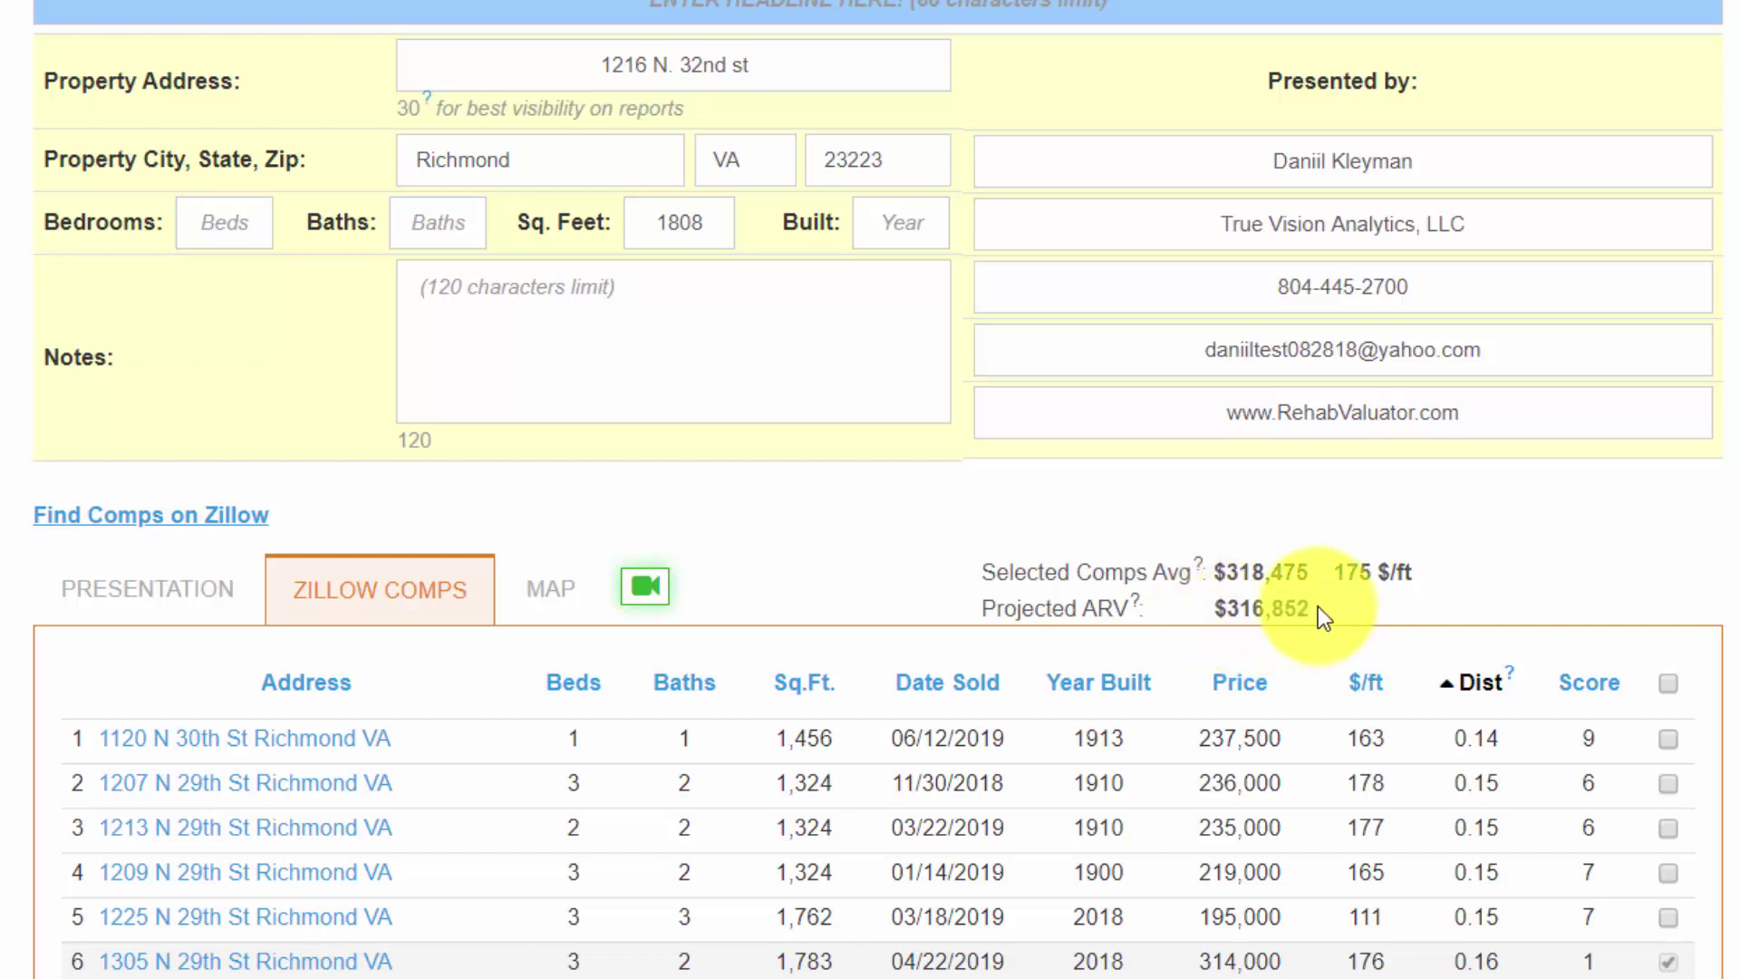
pyautogui.moveTo(1303, 606); pyautogui.dragTo(1210, 607)
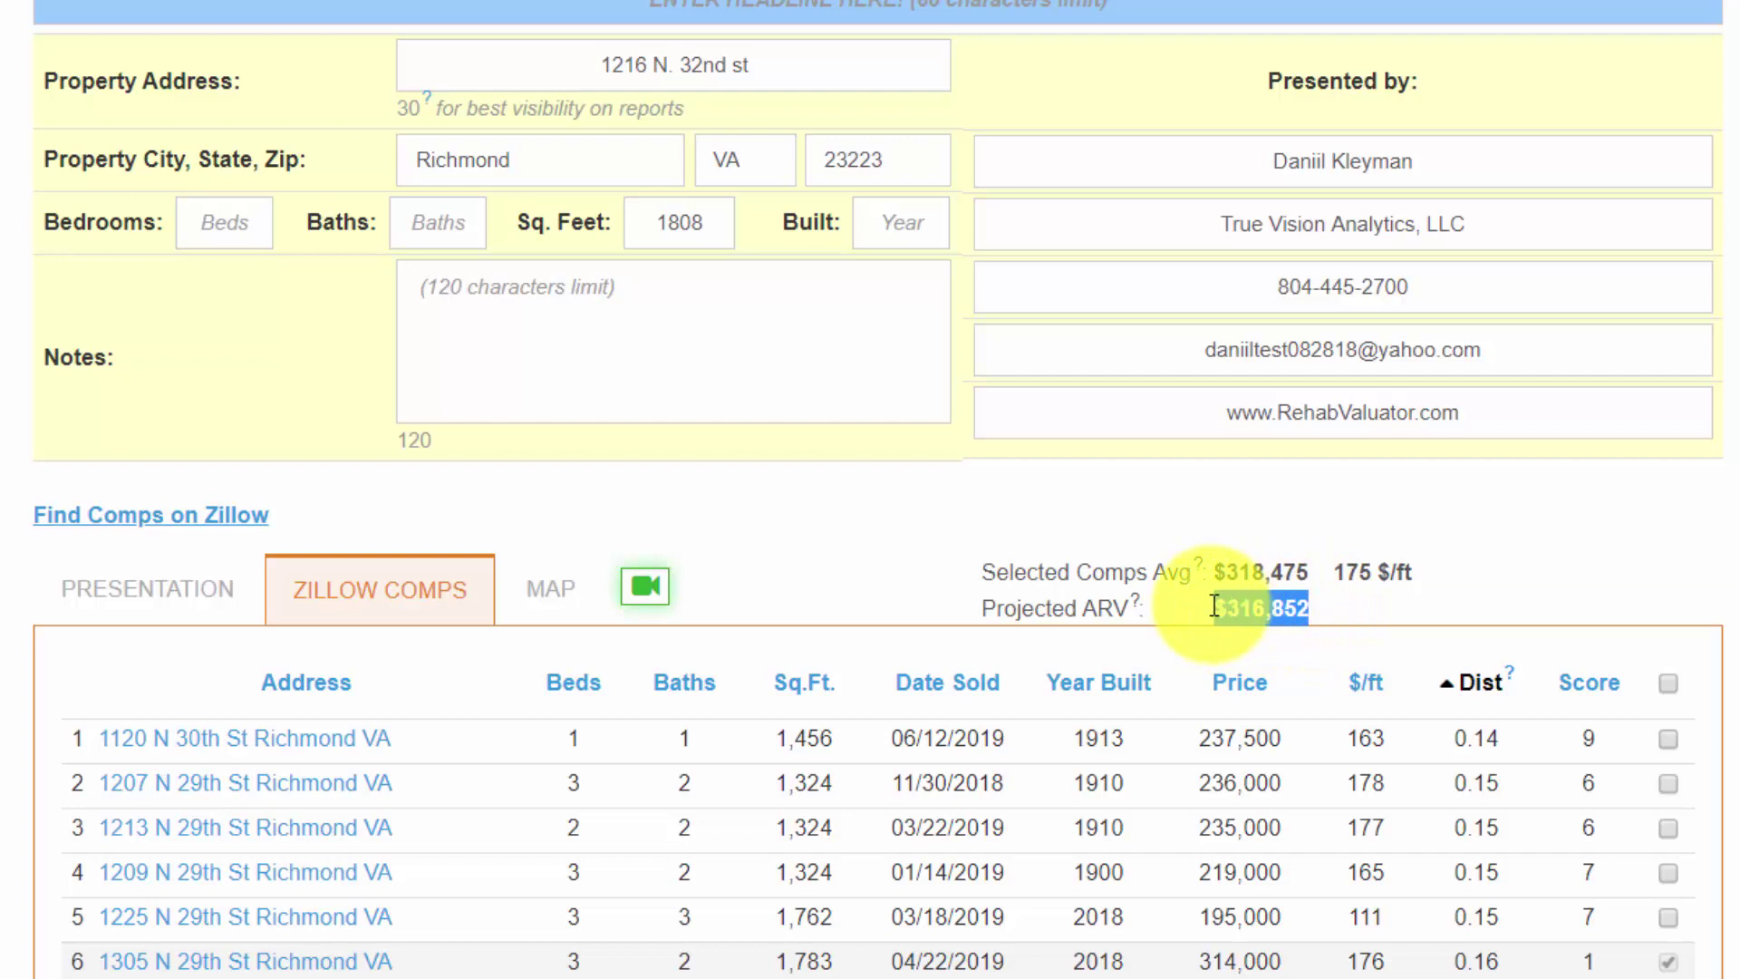
pyautogui.click(1352, 607)
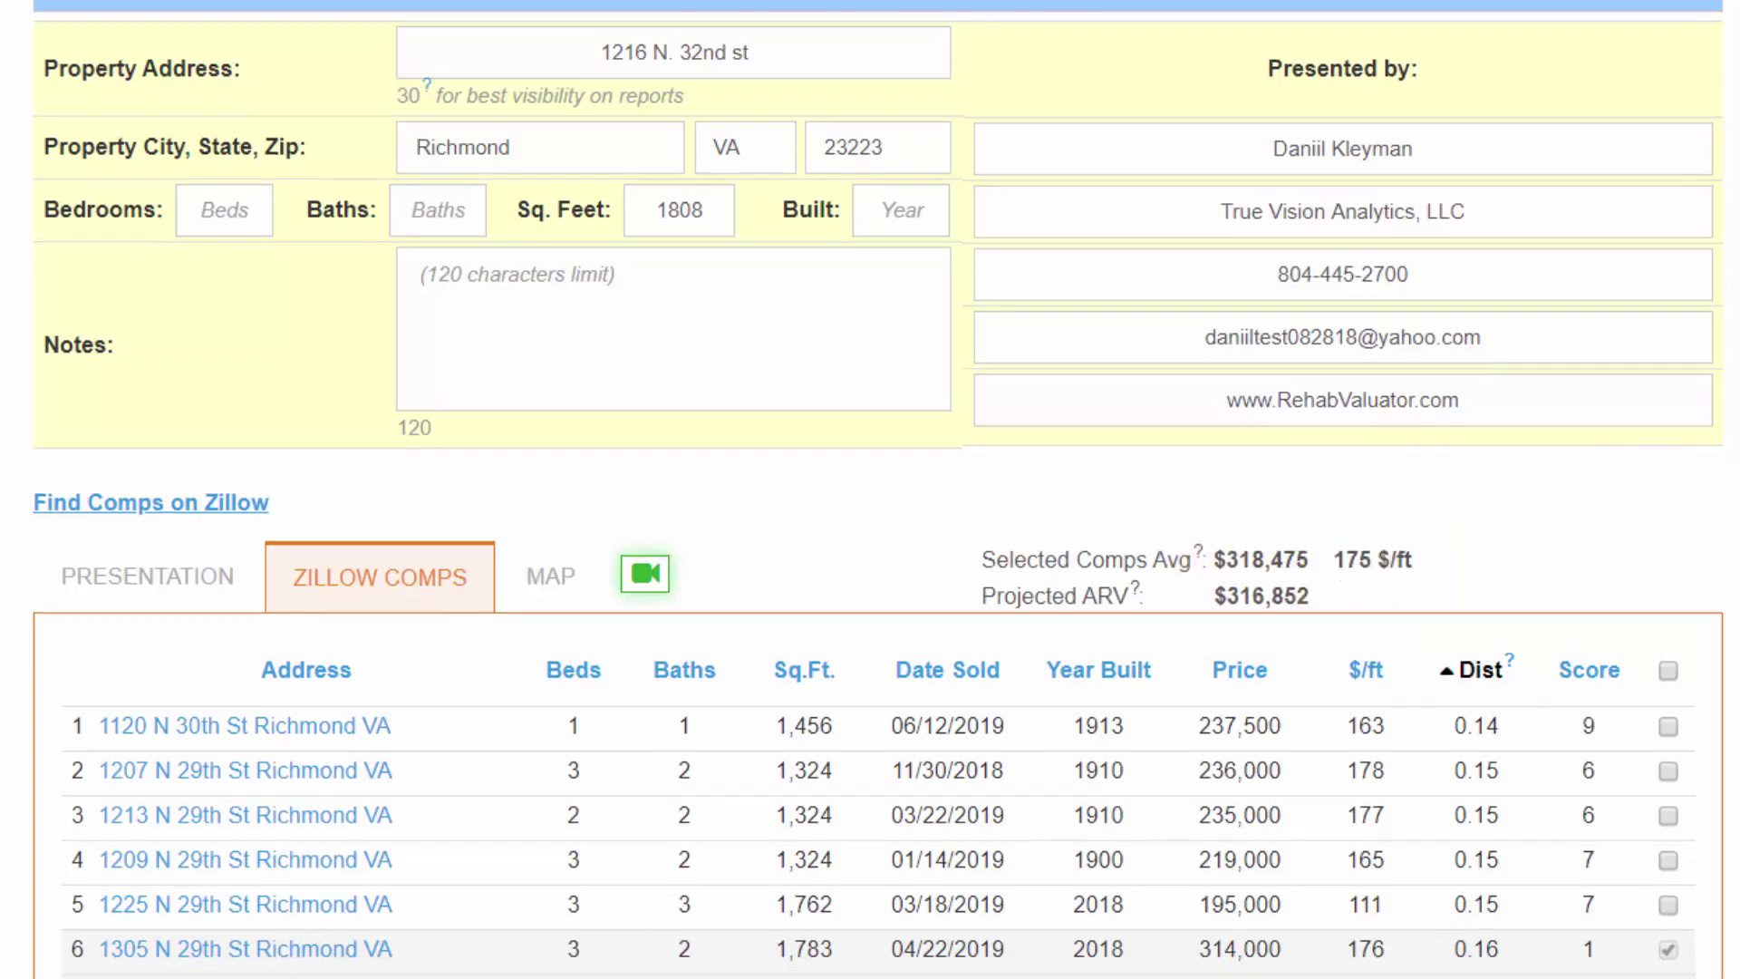
pyautogui.scroll(-4, 1352, 607)
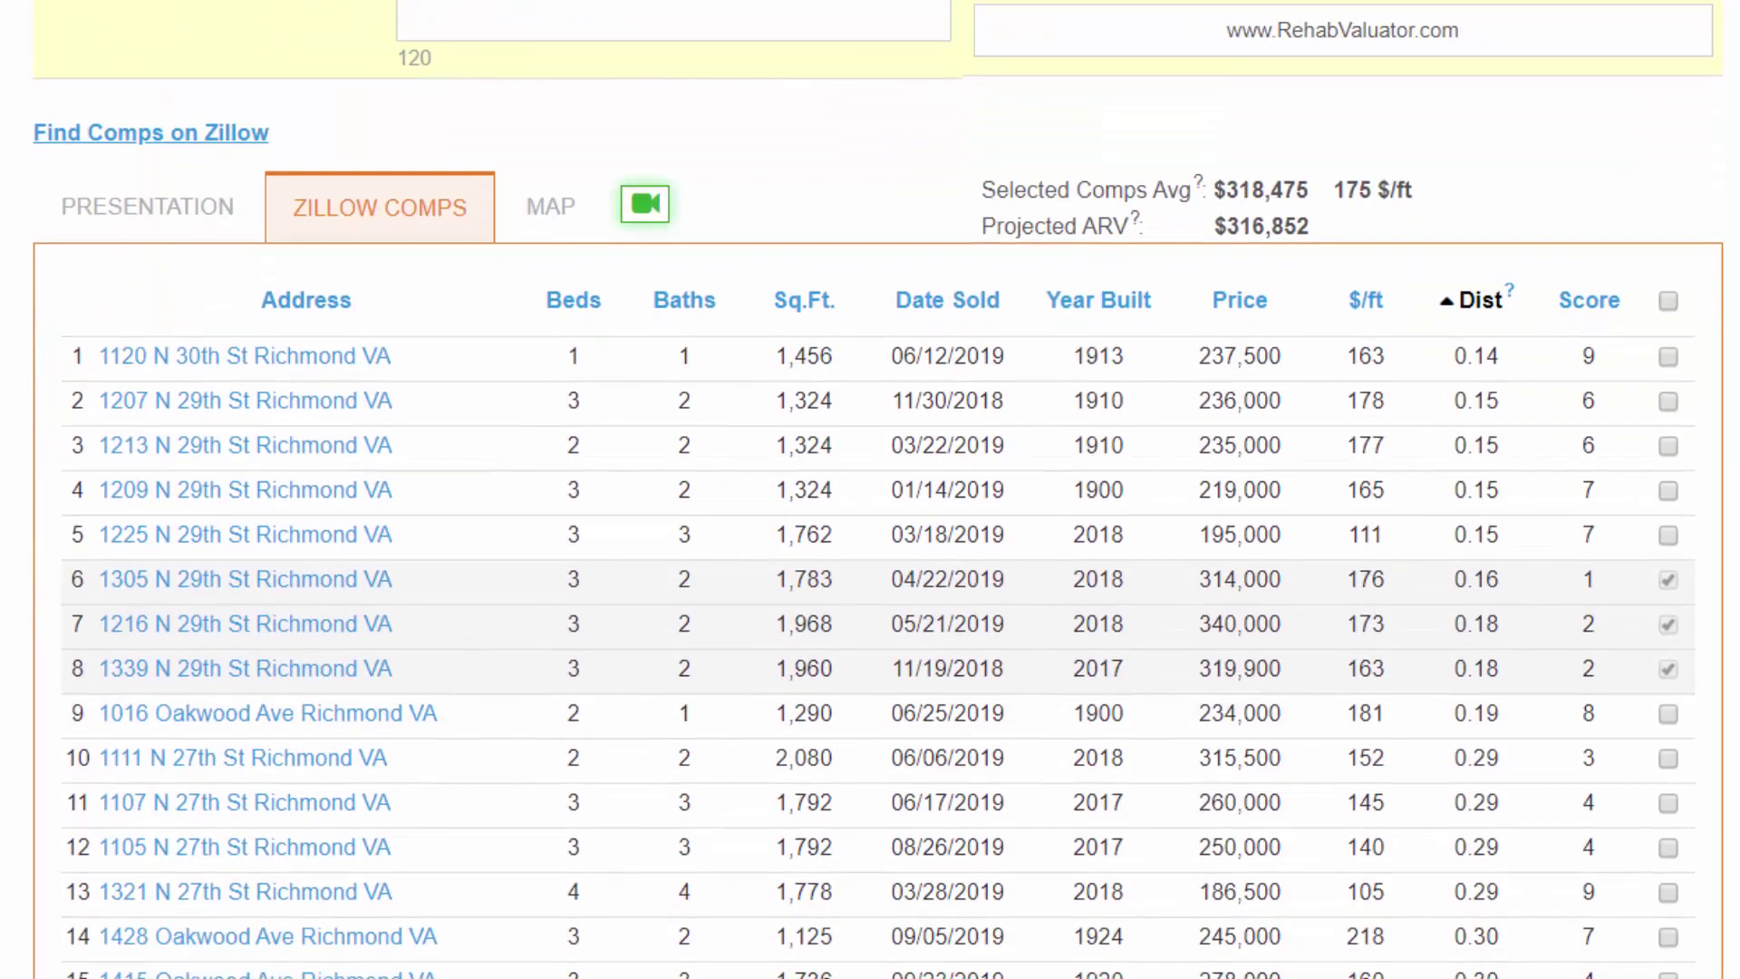
pyautogui.scroll(7, 870, 489)
pyautogui.scroll(-1, 870, 490)
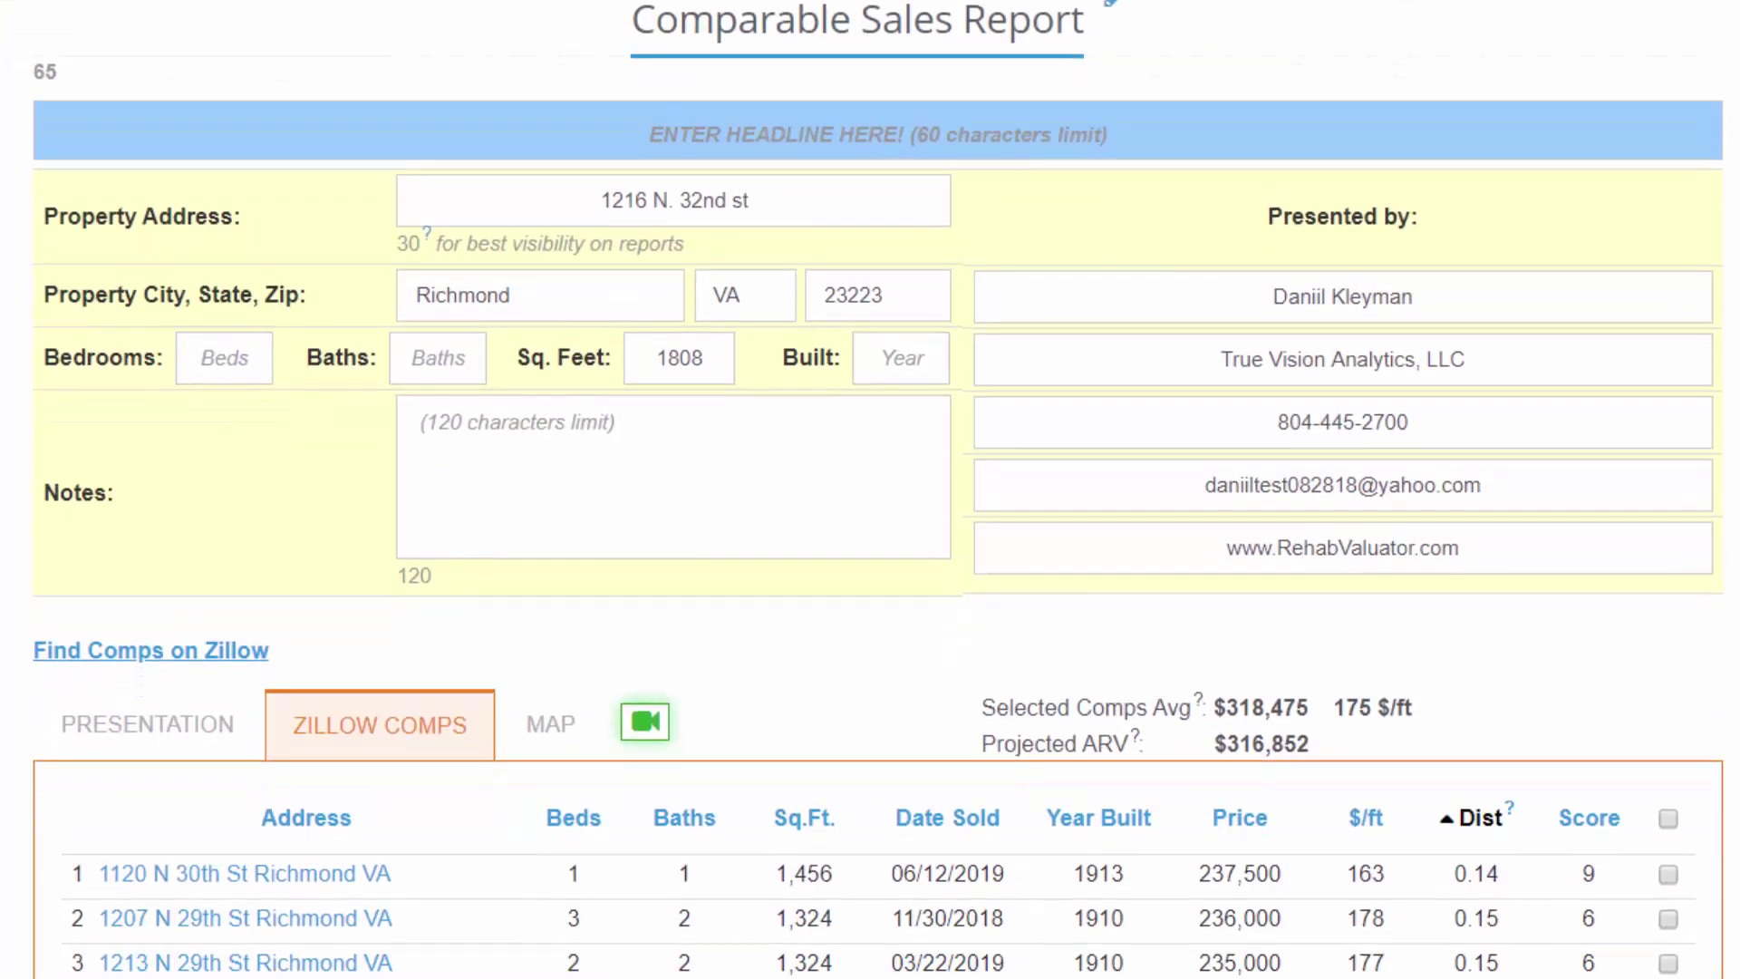
pyautogui.scroll(2, 1652, 156)
# - Set the deal's ARV and resale price to 317,000 with 5% cost of sale; cancel report generation
pyautogui.click(1450, 100)
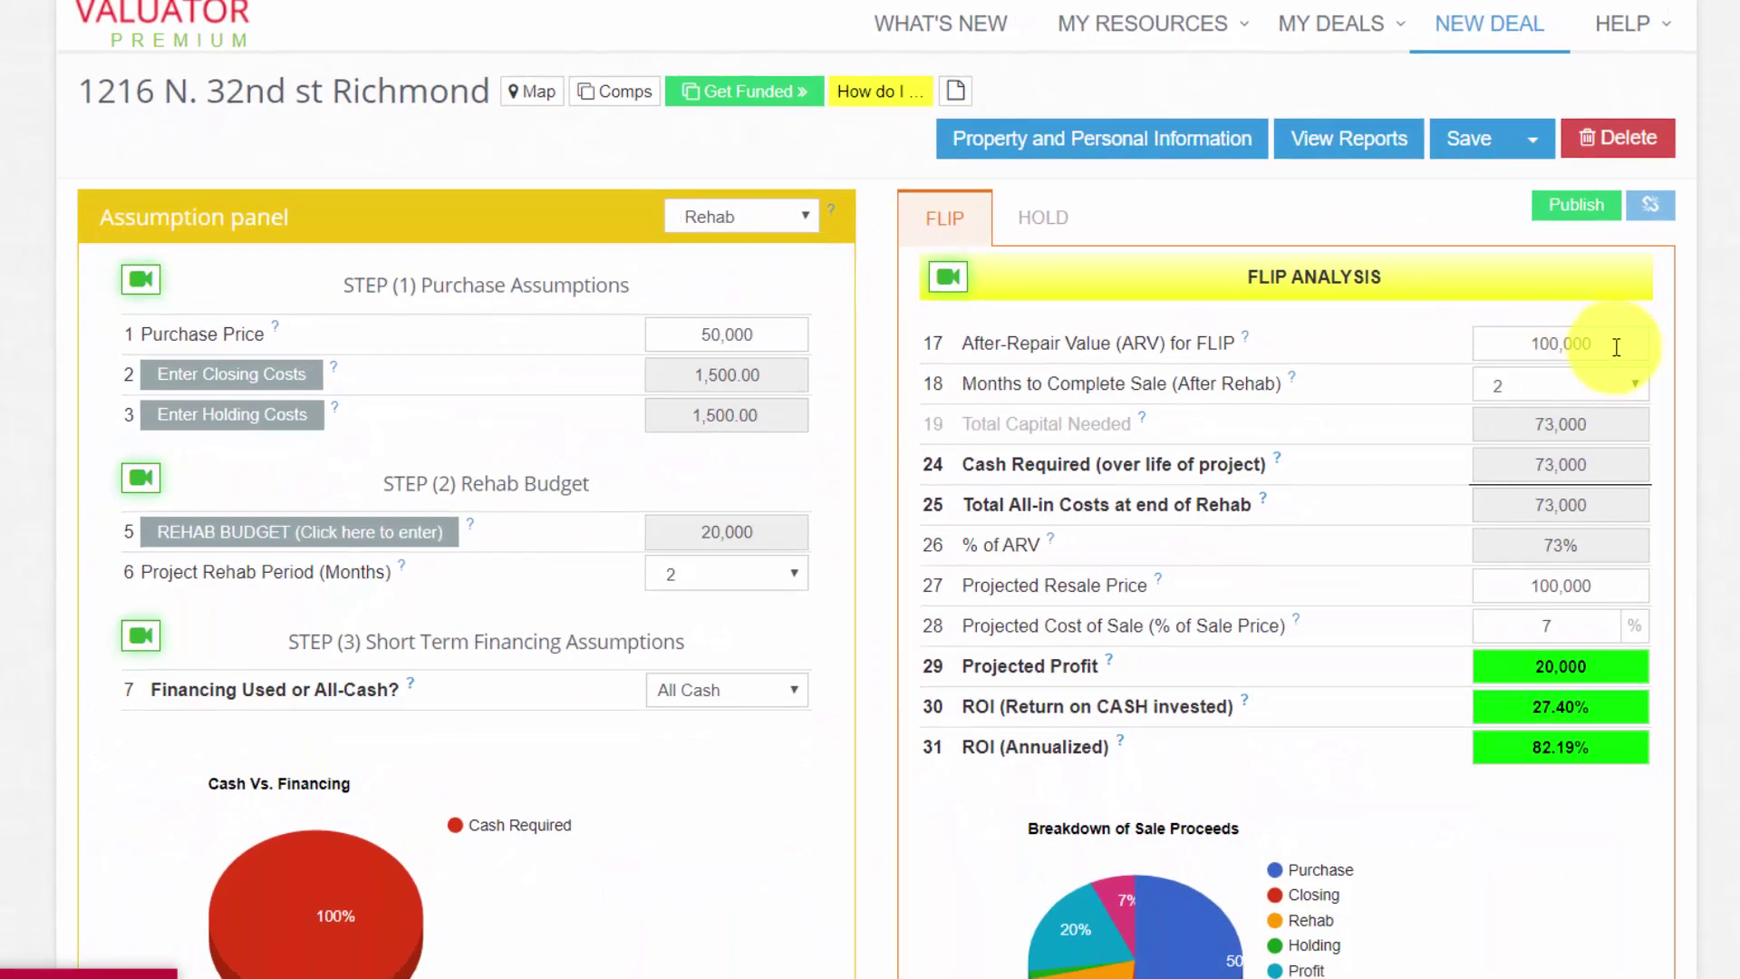
pyautogui.moveTo(1664, 363); pyautogui.dragTo(1469, 374)
pyautogui.write('317000')
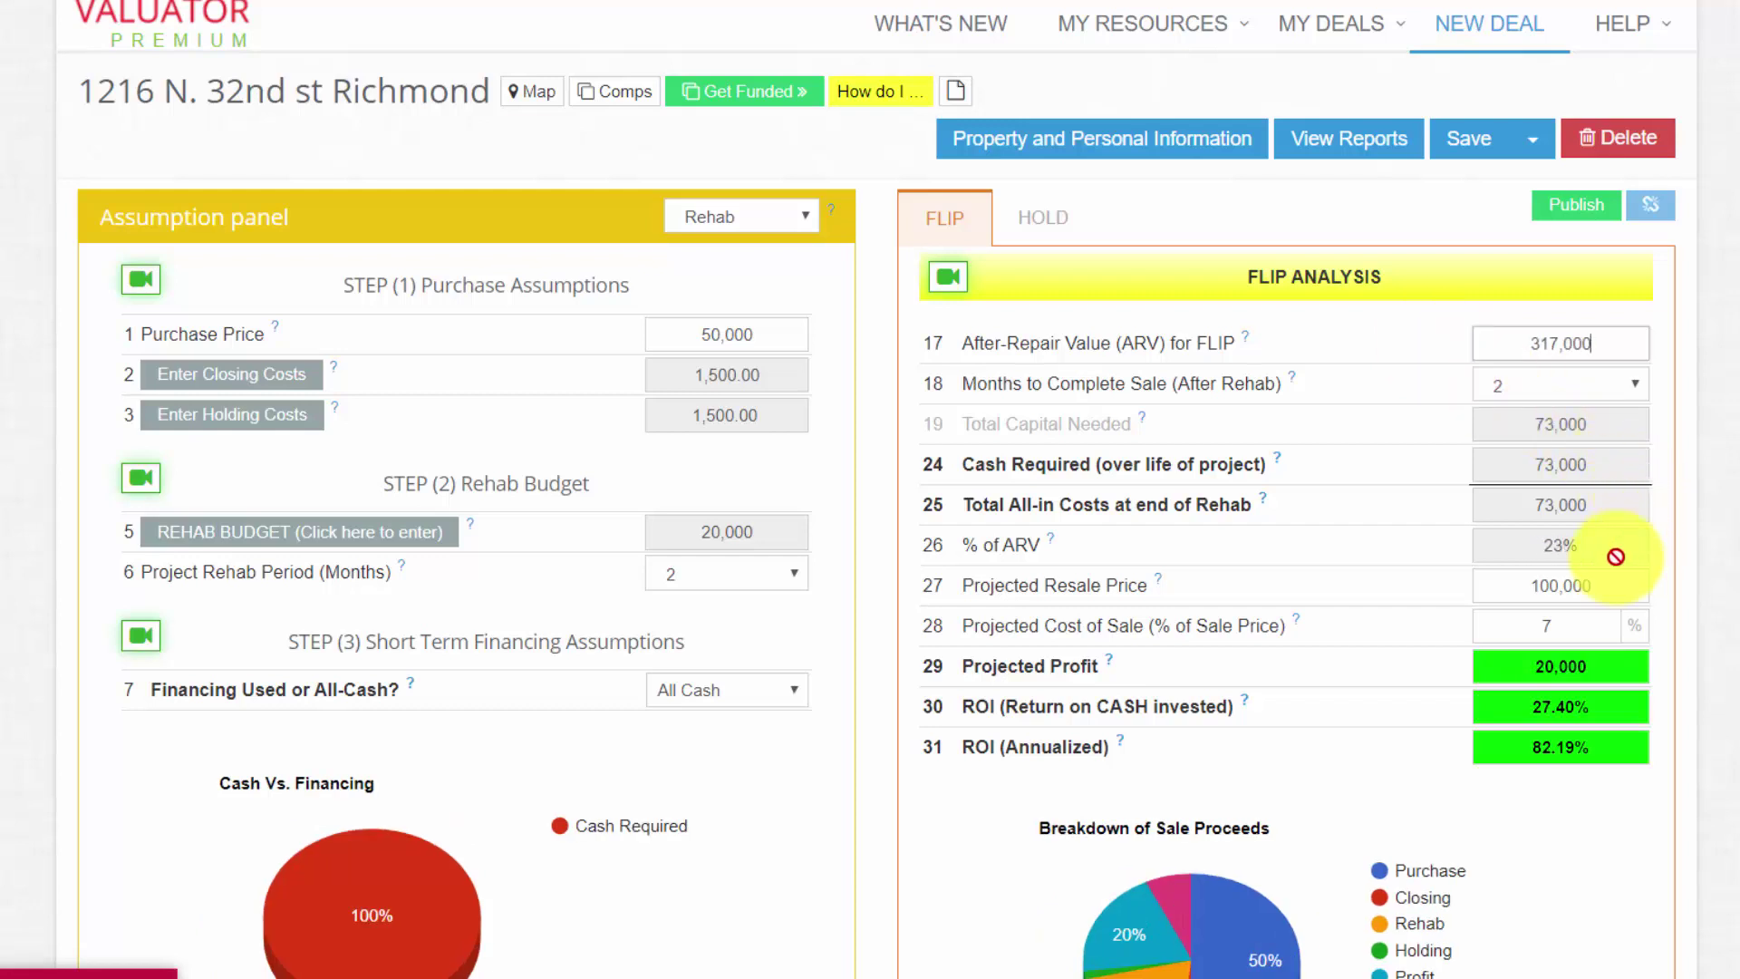
pyautogui.tripleClick(1507, 584)
pyautogui.write('317')
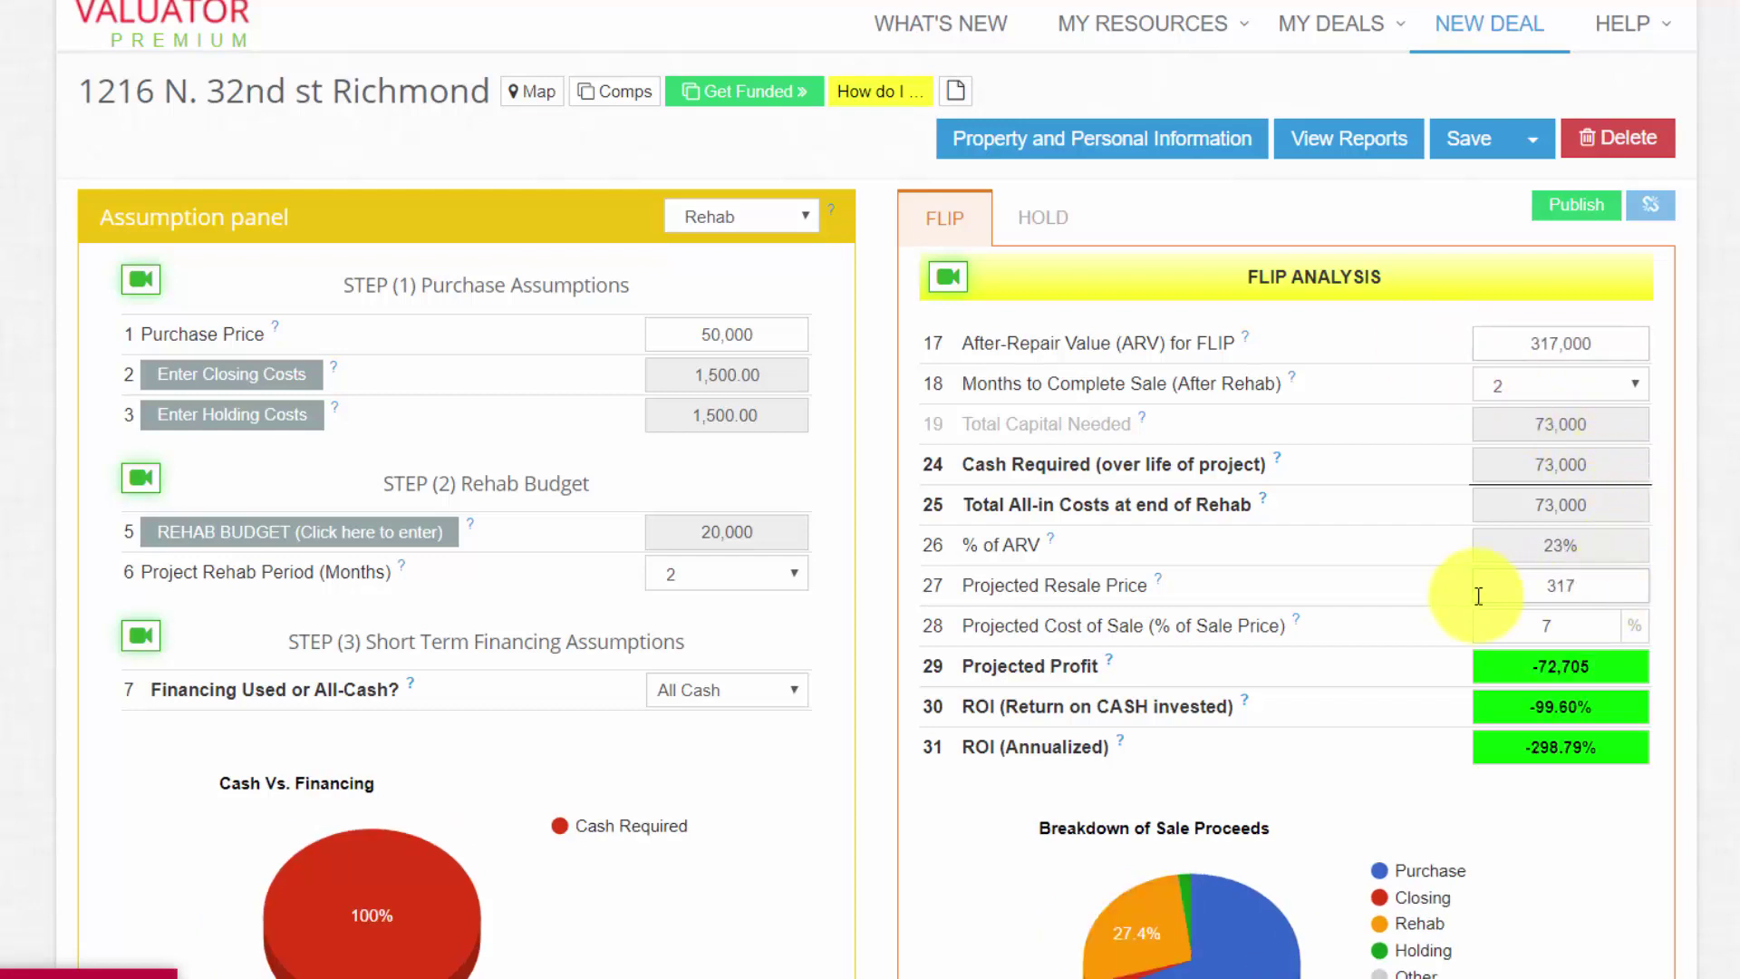
pyautogui.write(',000')
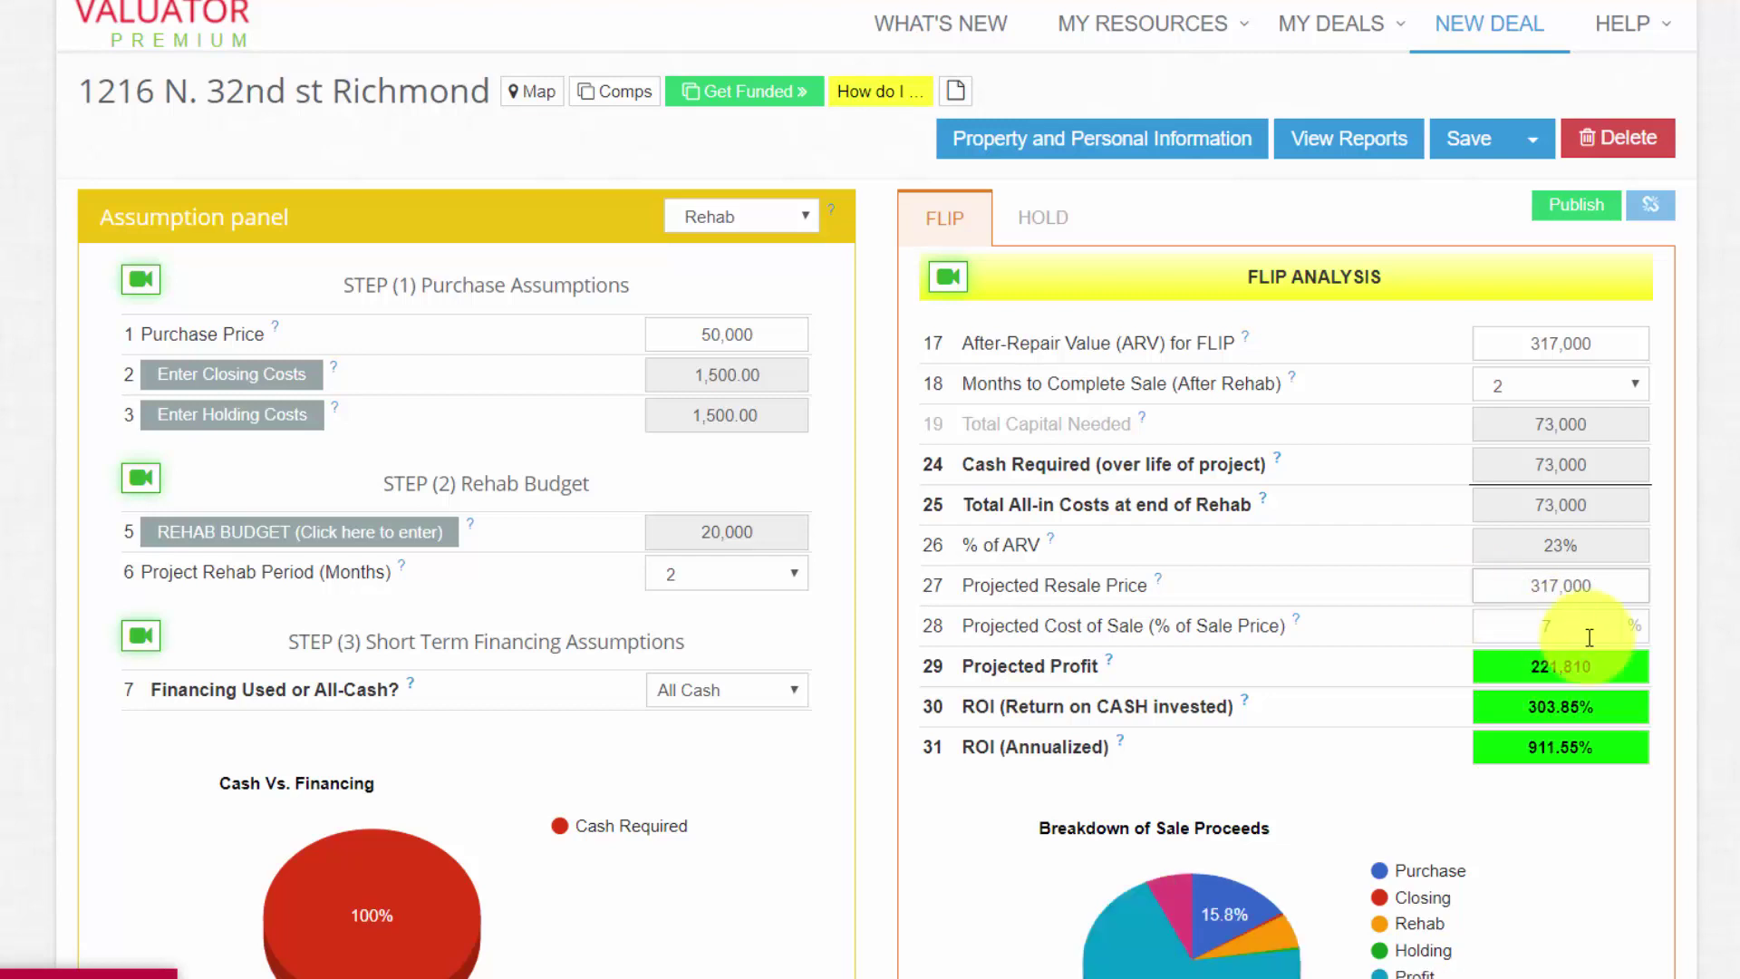
pyautogui.tripleClick(1549, 627)
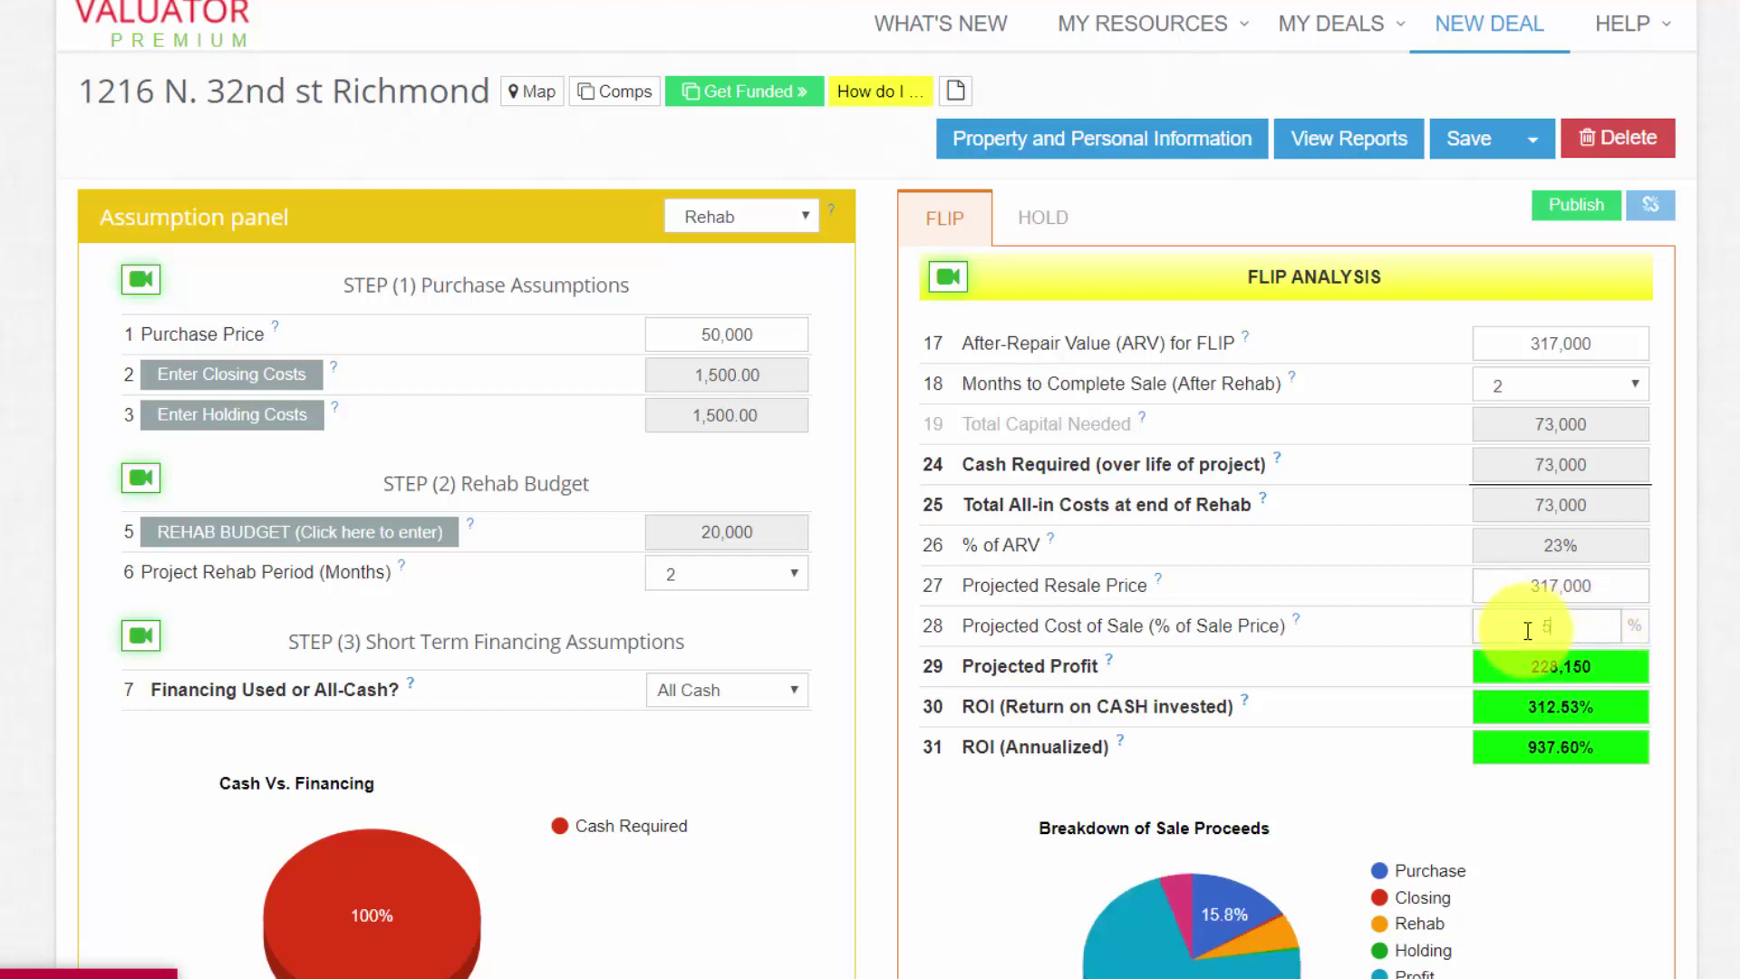
pyautogui.write('5')
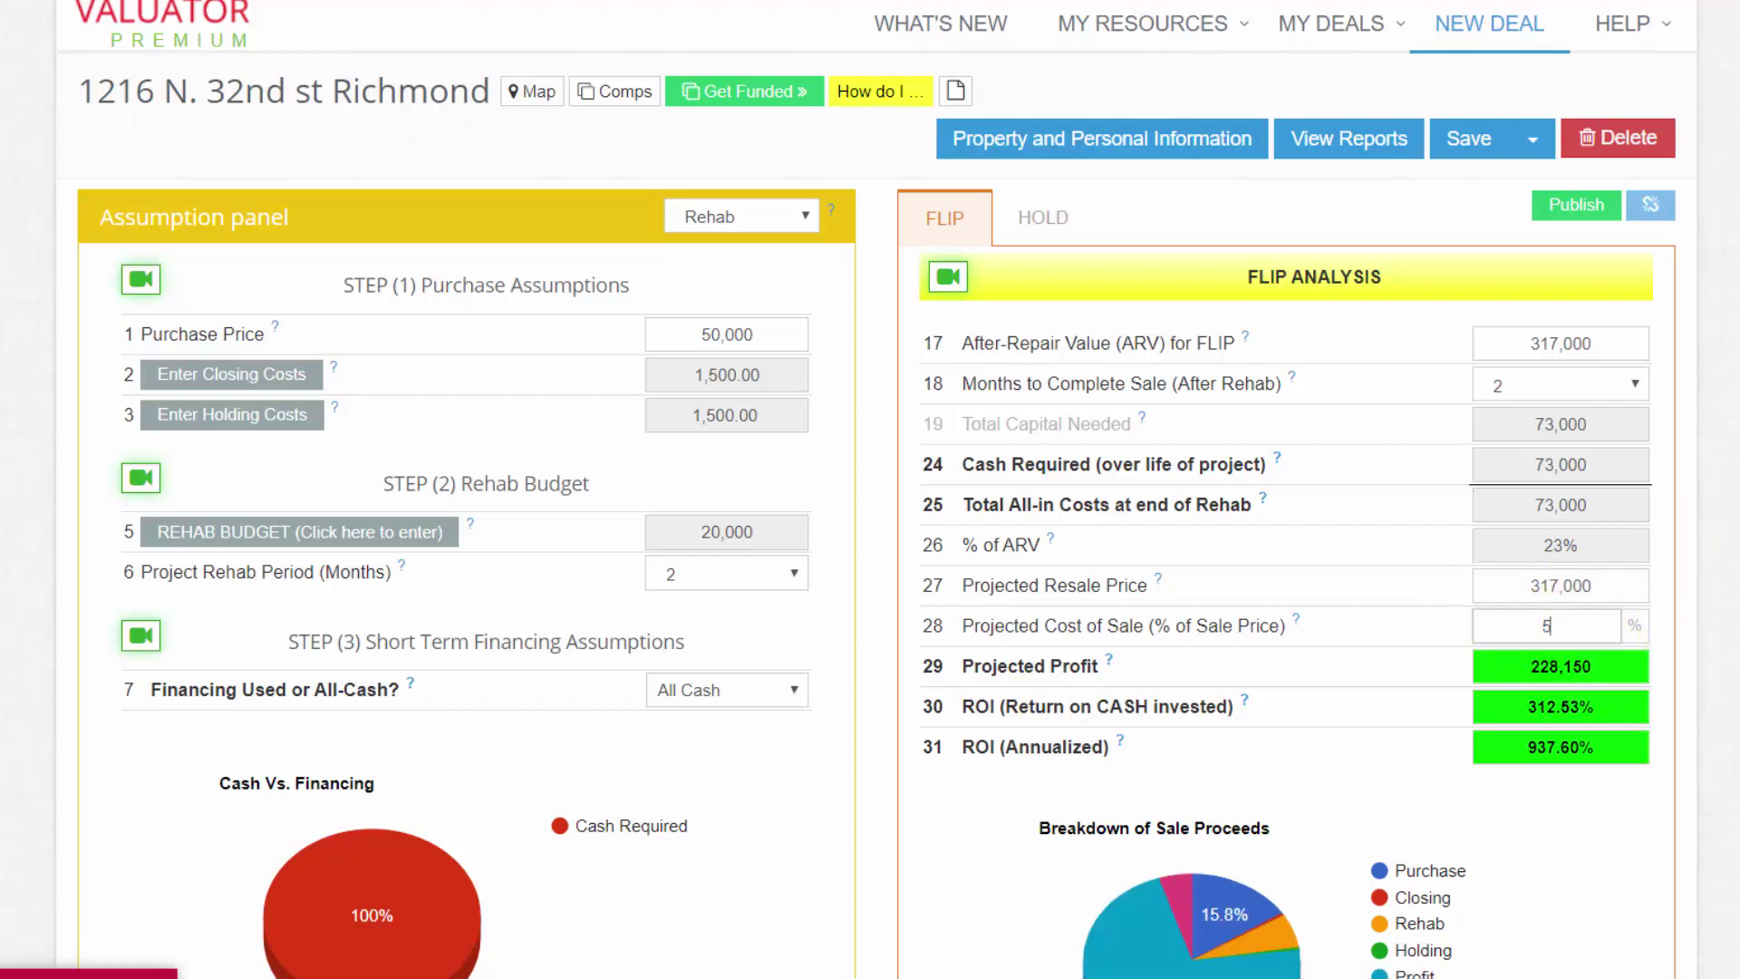
pyautogui.click(1349, 138)
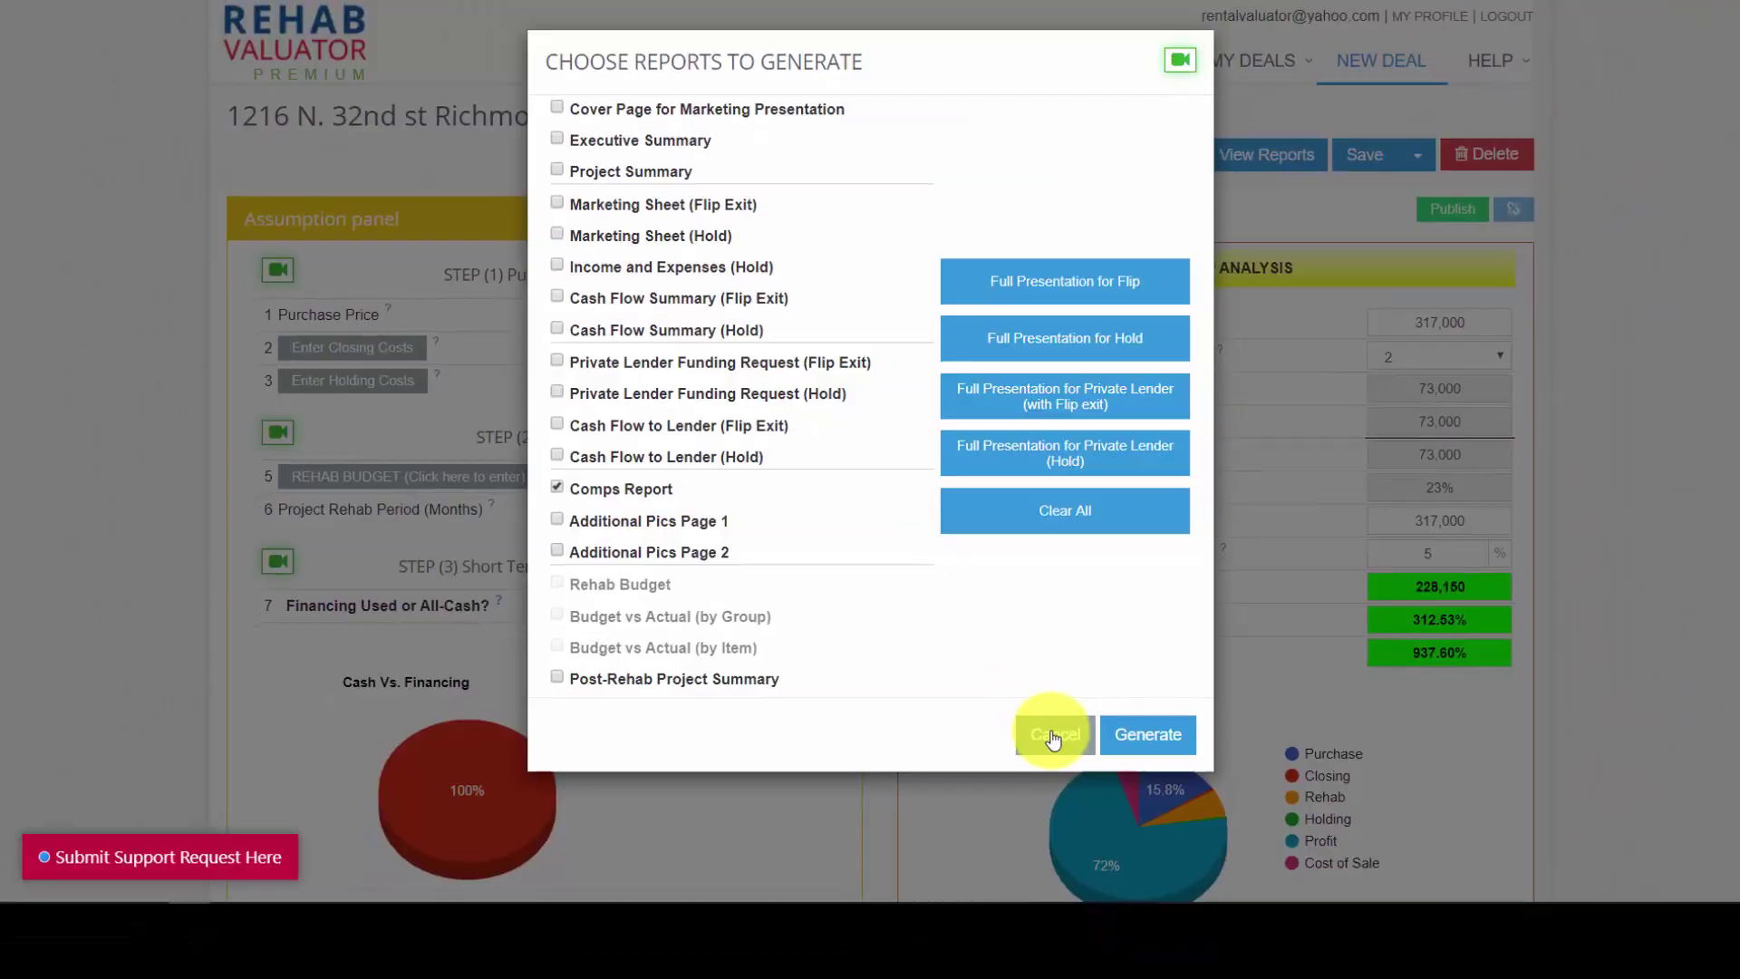
pyautogui.click(1100, 848)
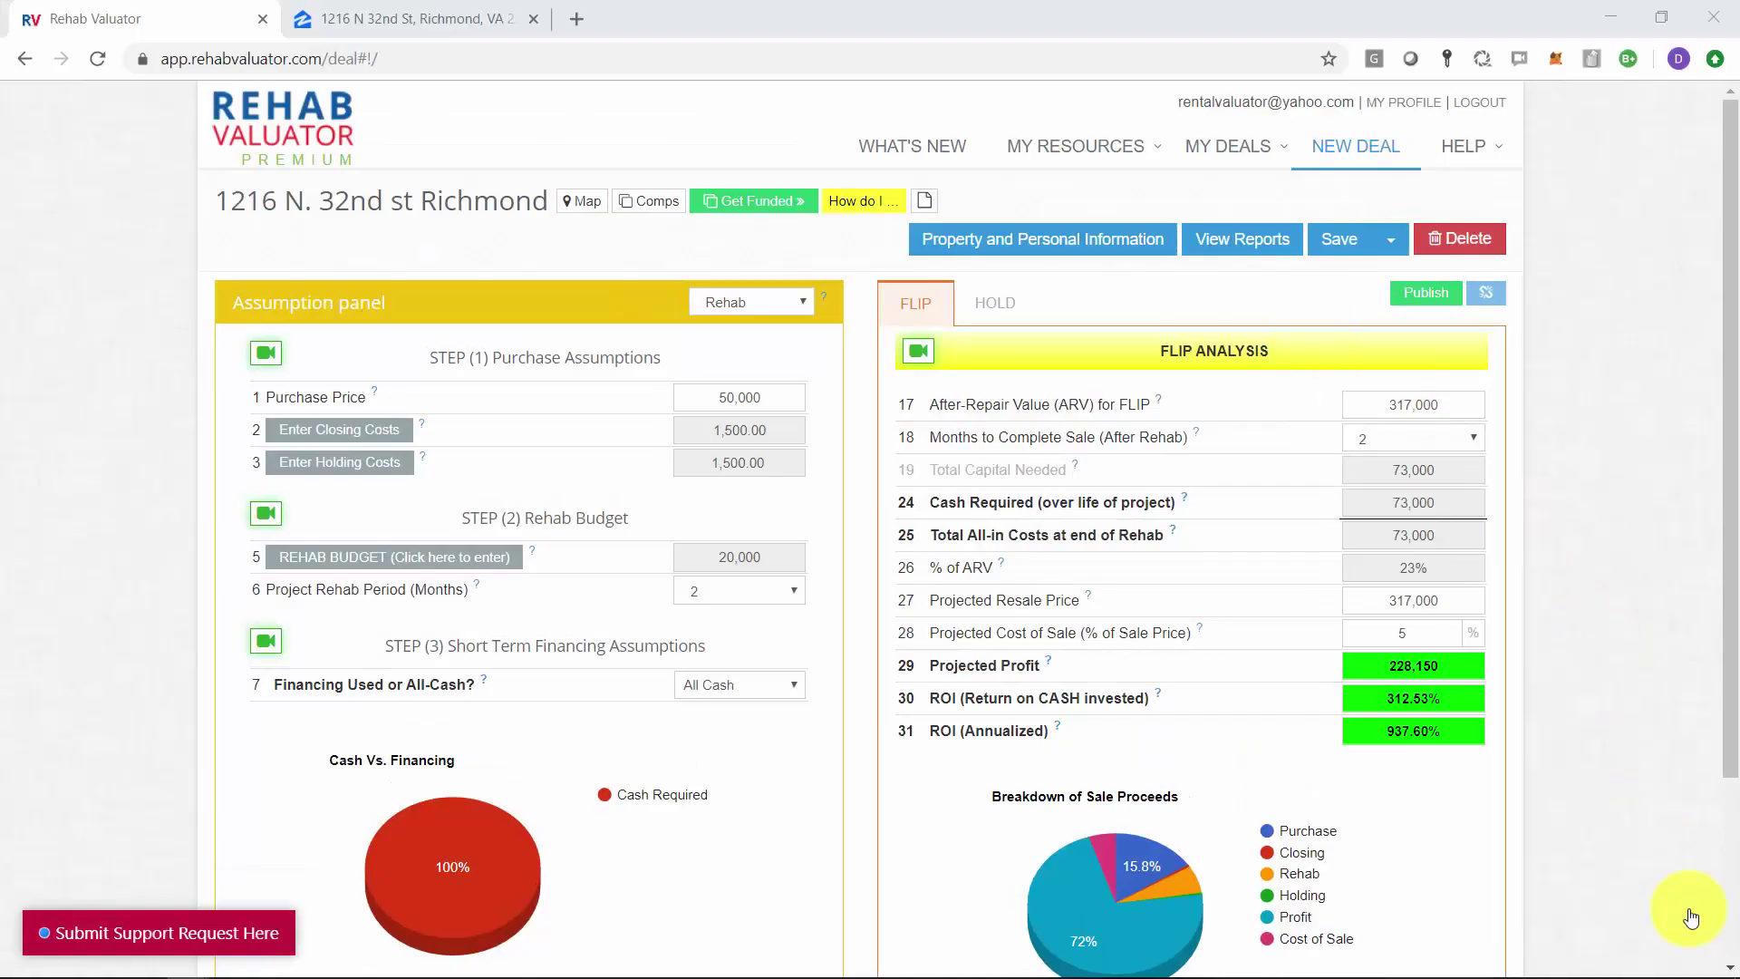
pyautogui.click(1211, 151)
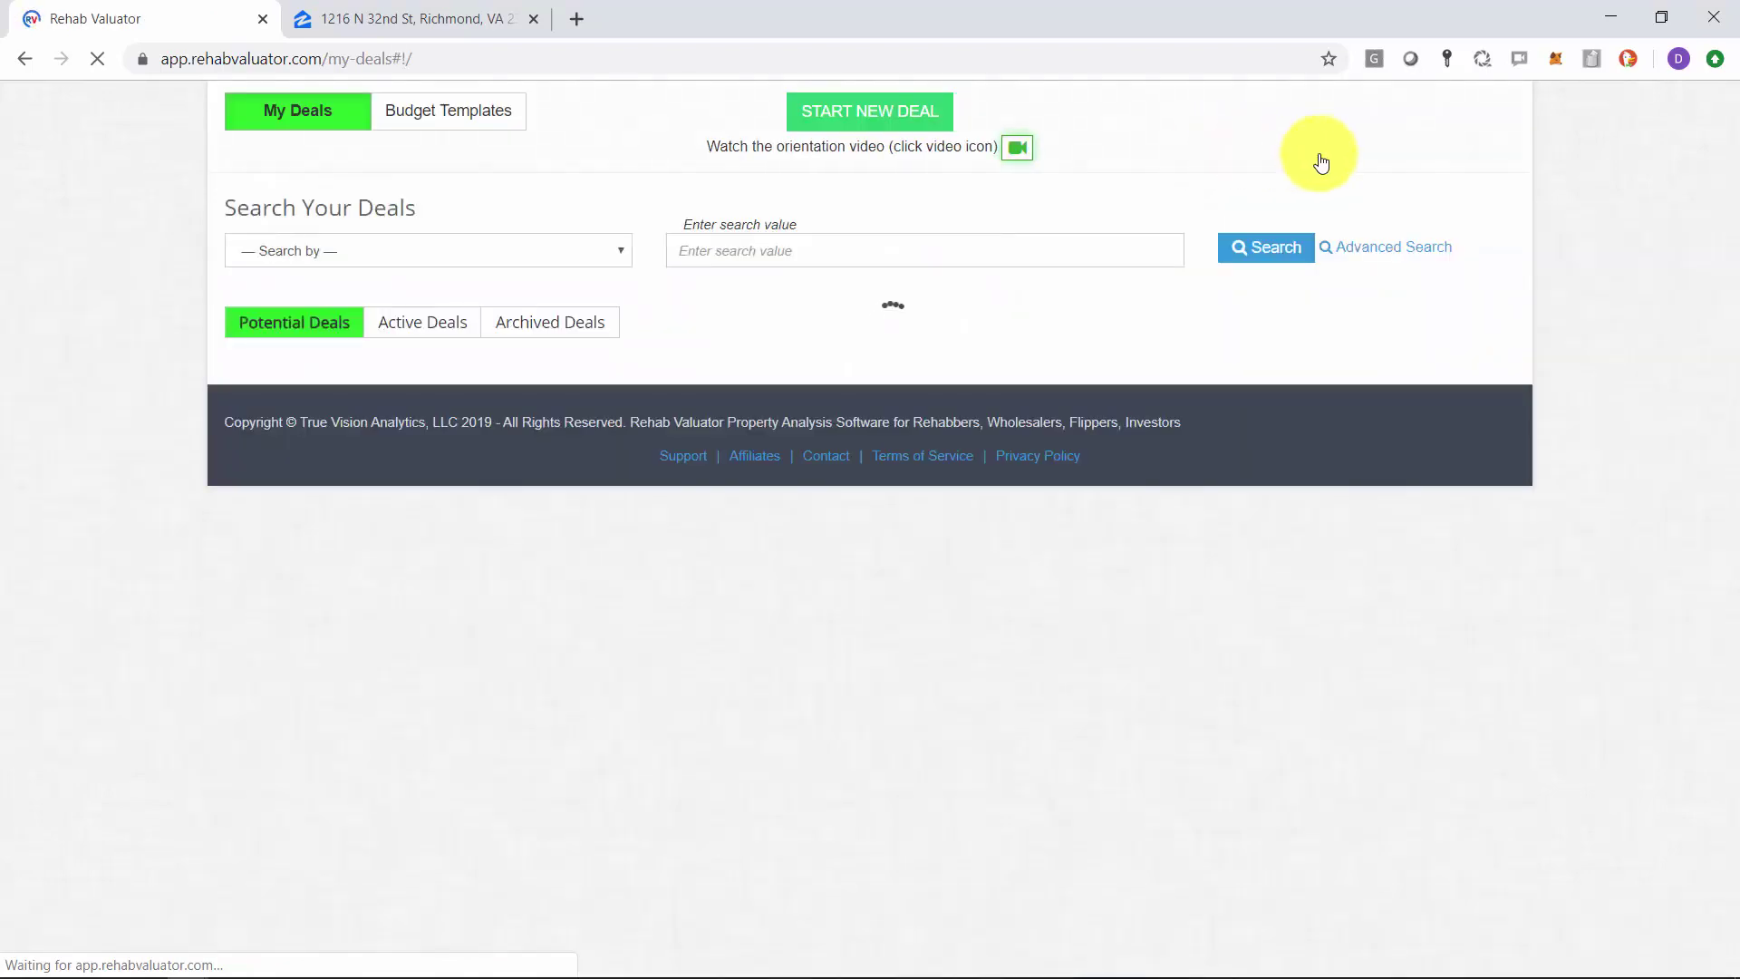
pyautogui.click(1376, 145)
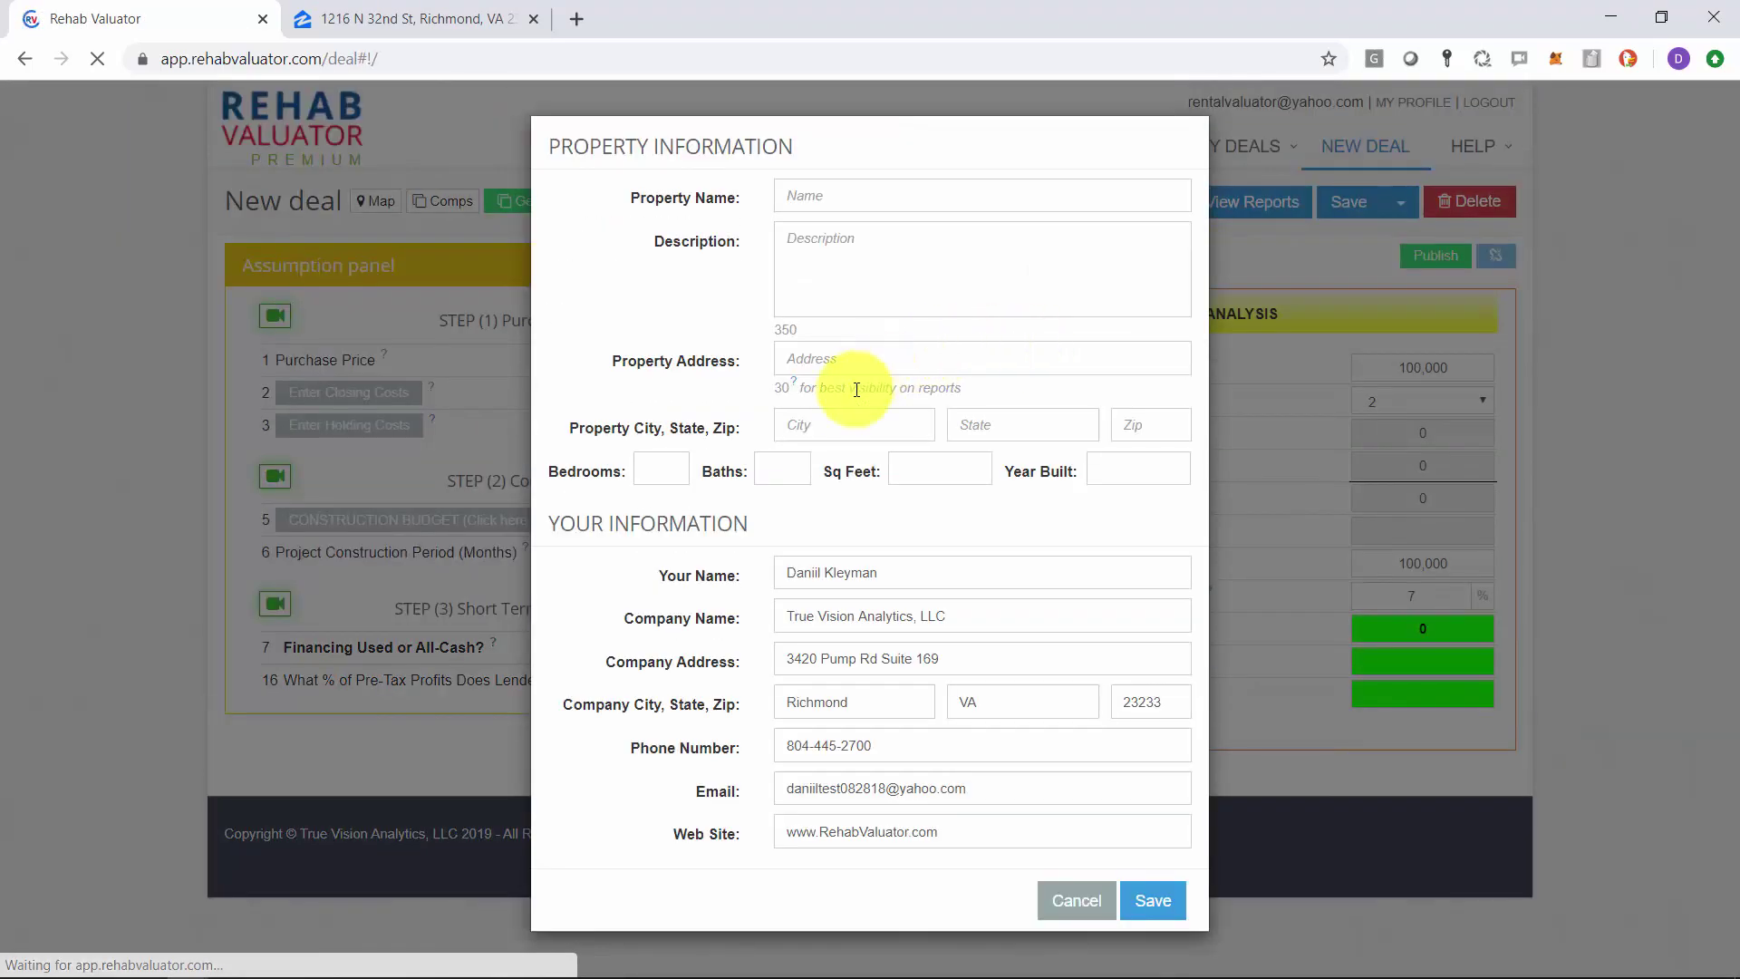
pyautogui.click(827, 361)
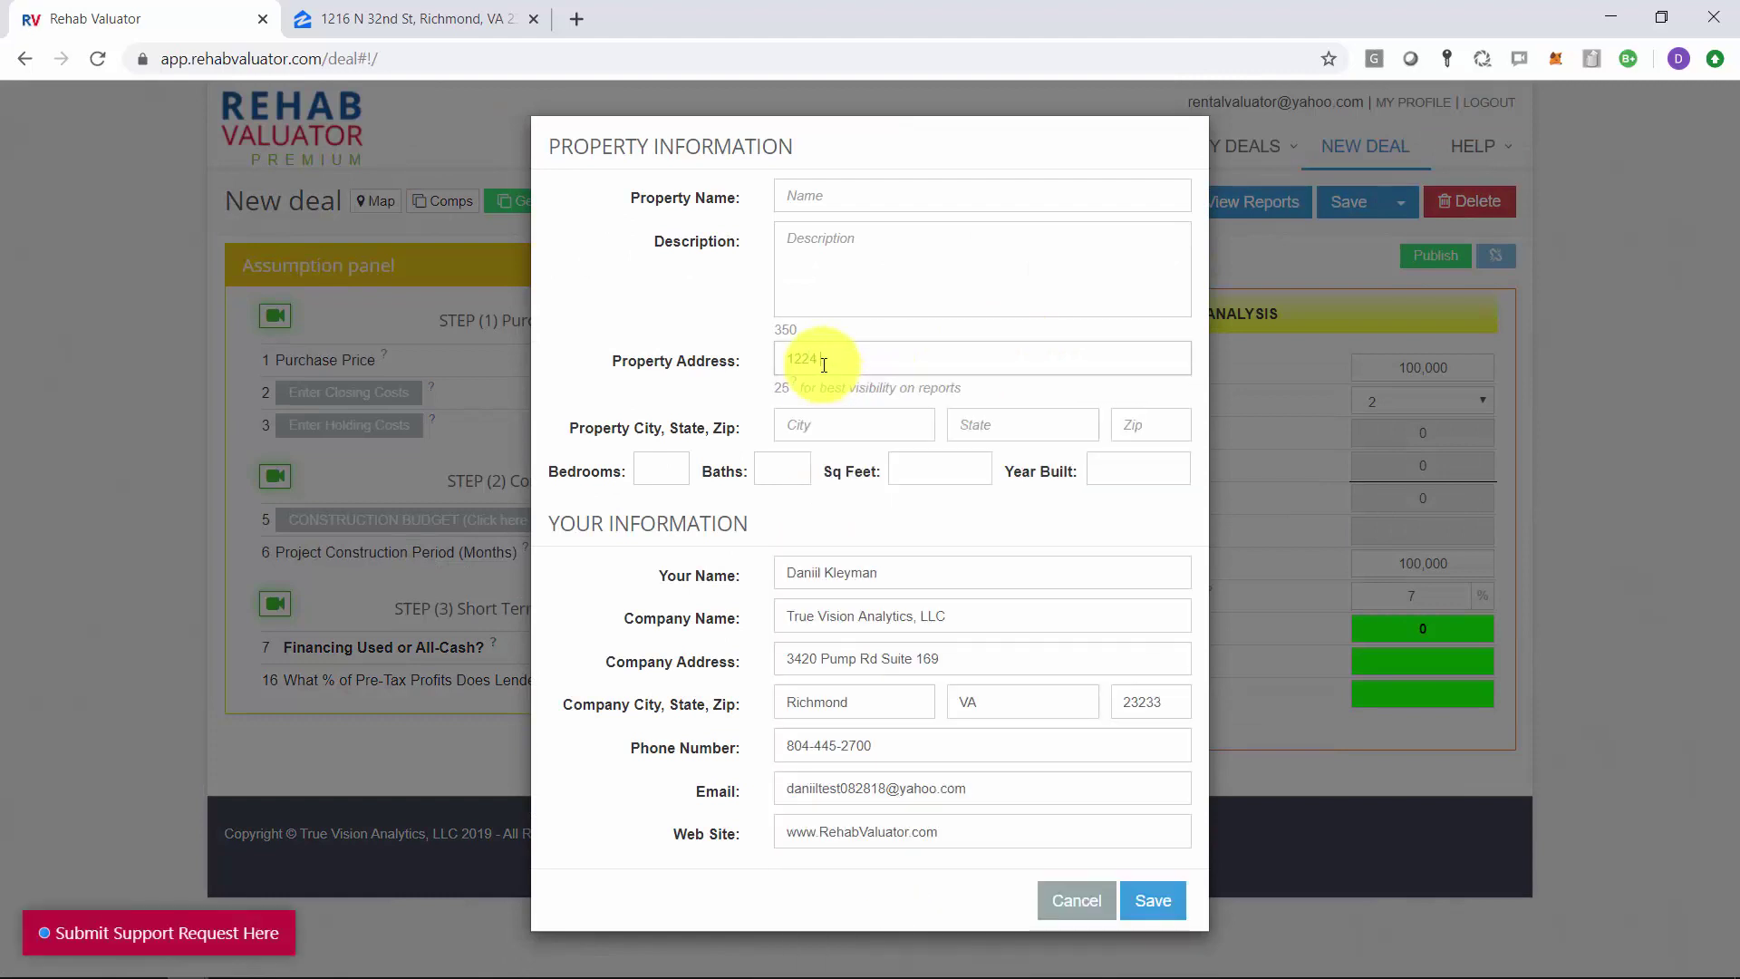
pyautogui.press('Tab')
pyautogui.write('Richmond')
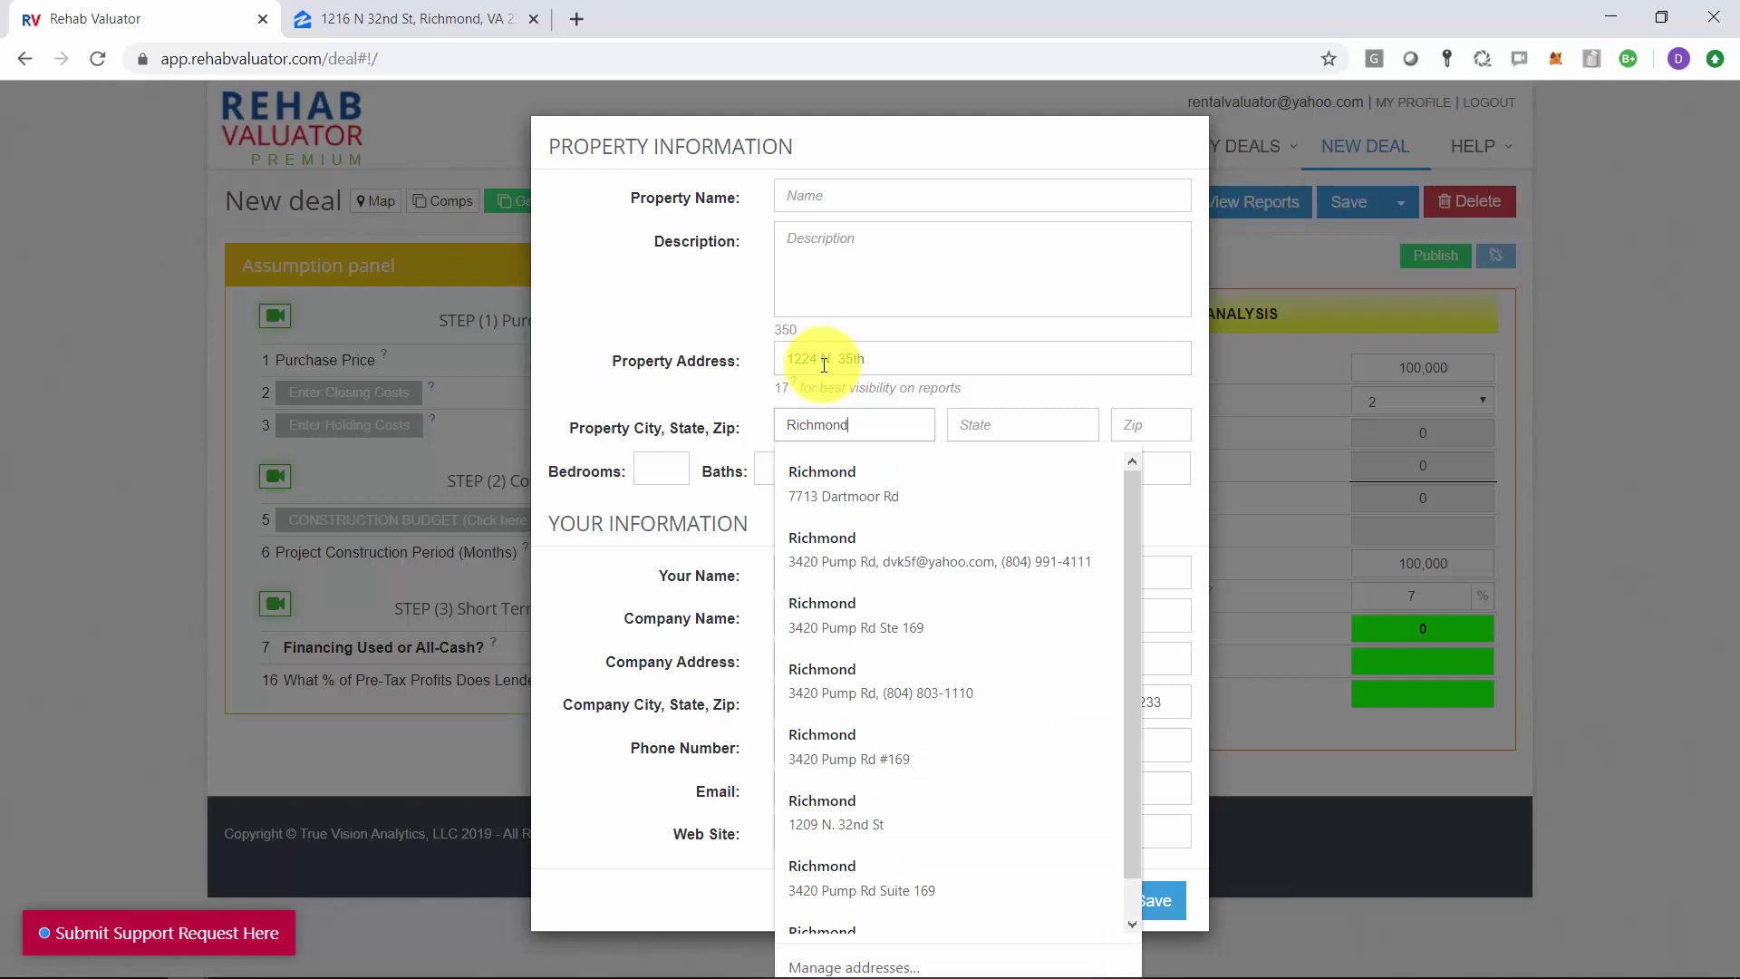
pyautogui.press('Tab')
pyautogui.write('VA')
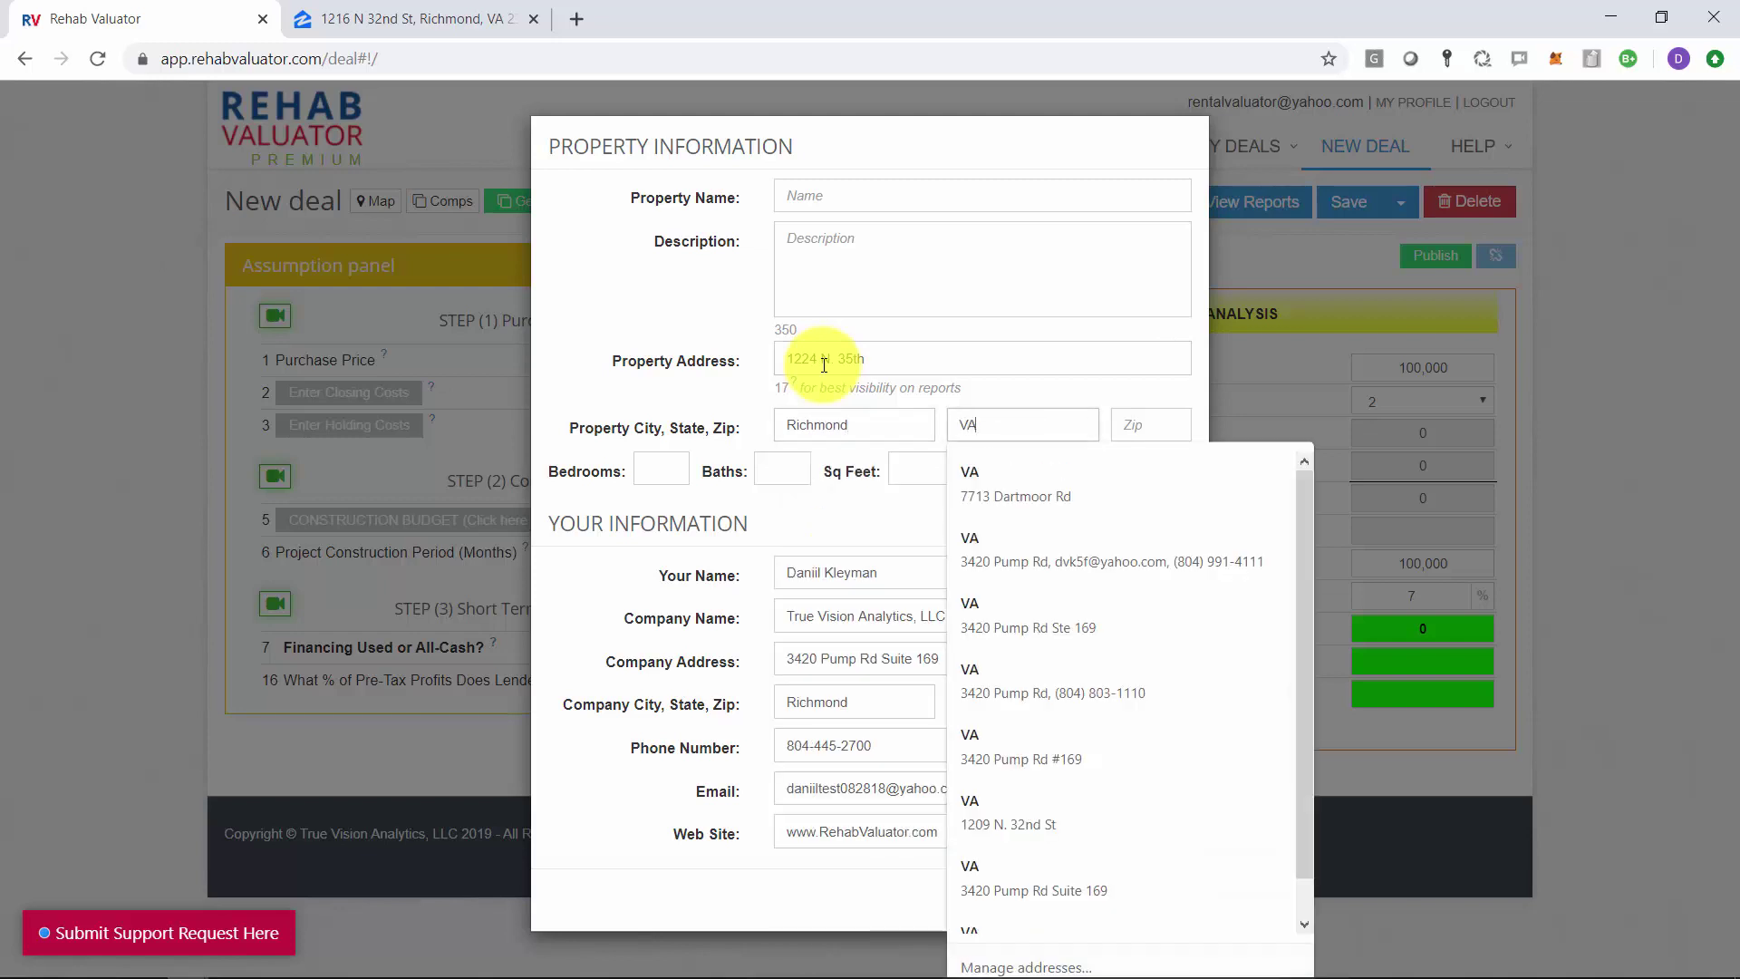
pyautogui.press('Tab')
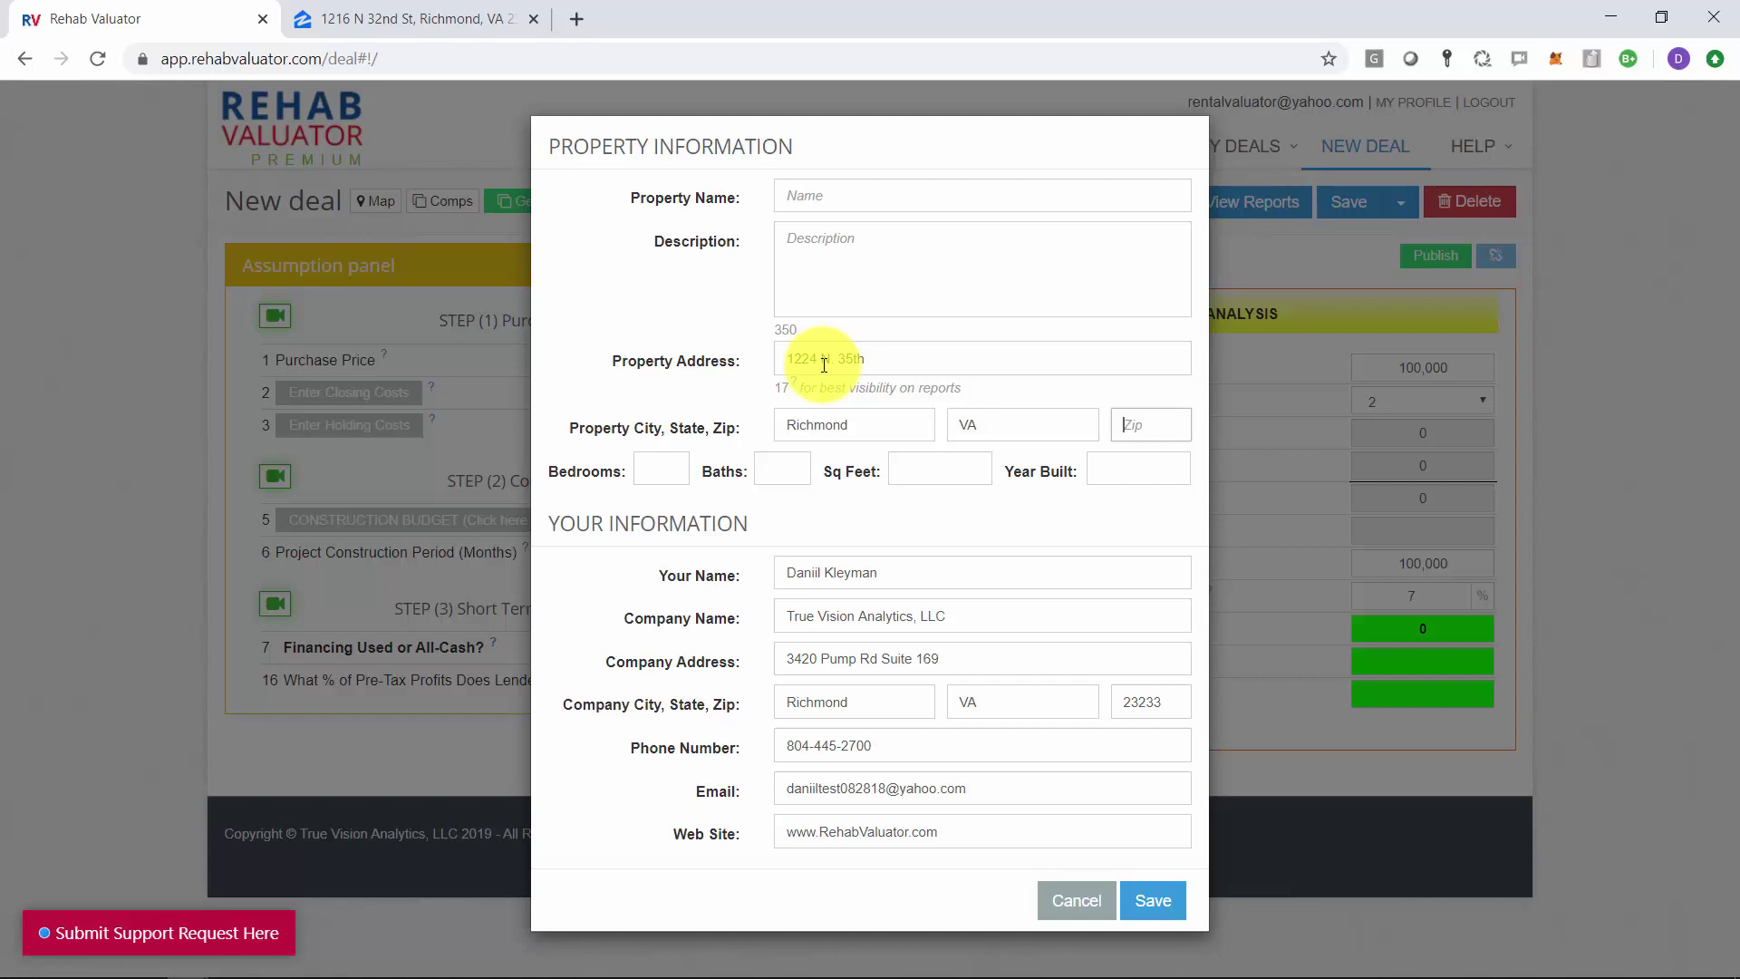
pyautogui.write('2223')
# - Enter 896 sq ft, save the deal, and open its comparable sales report
pyautogui.click(942, 473)
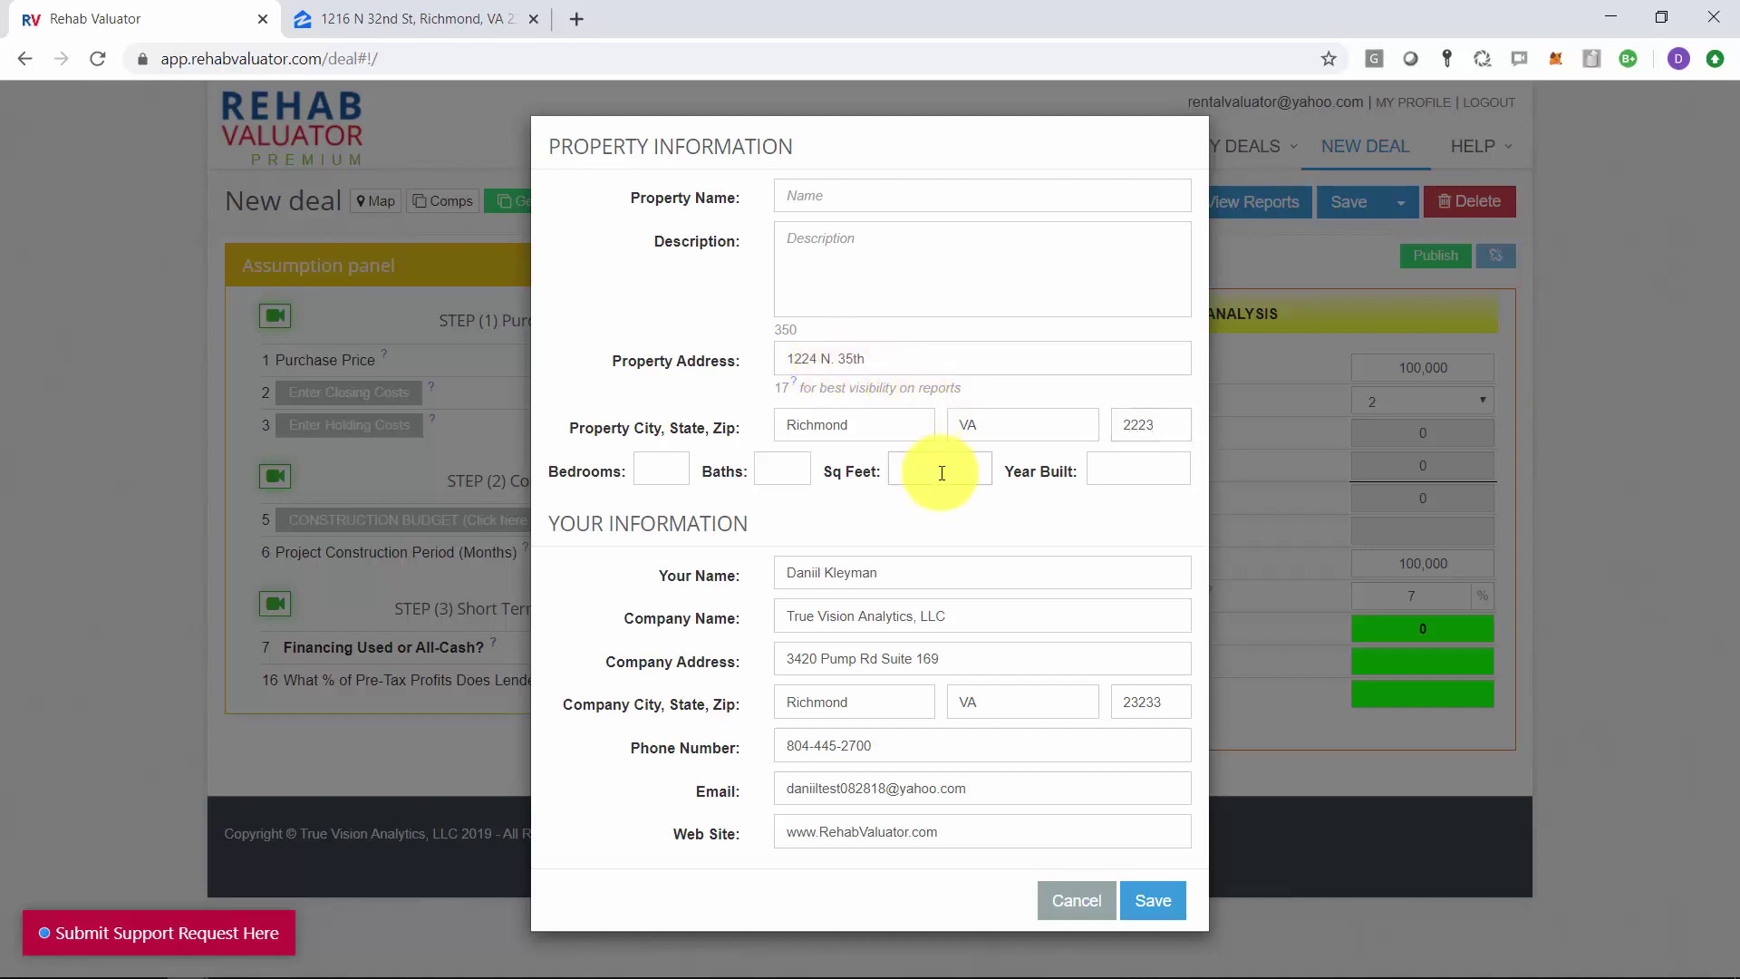
pyautogui.write('896')
pyautogui.click(1154, 900)
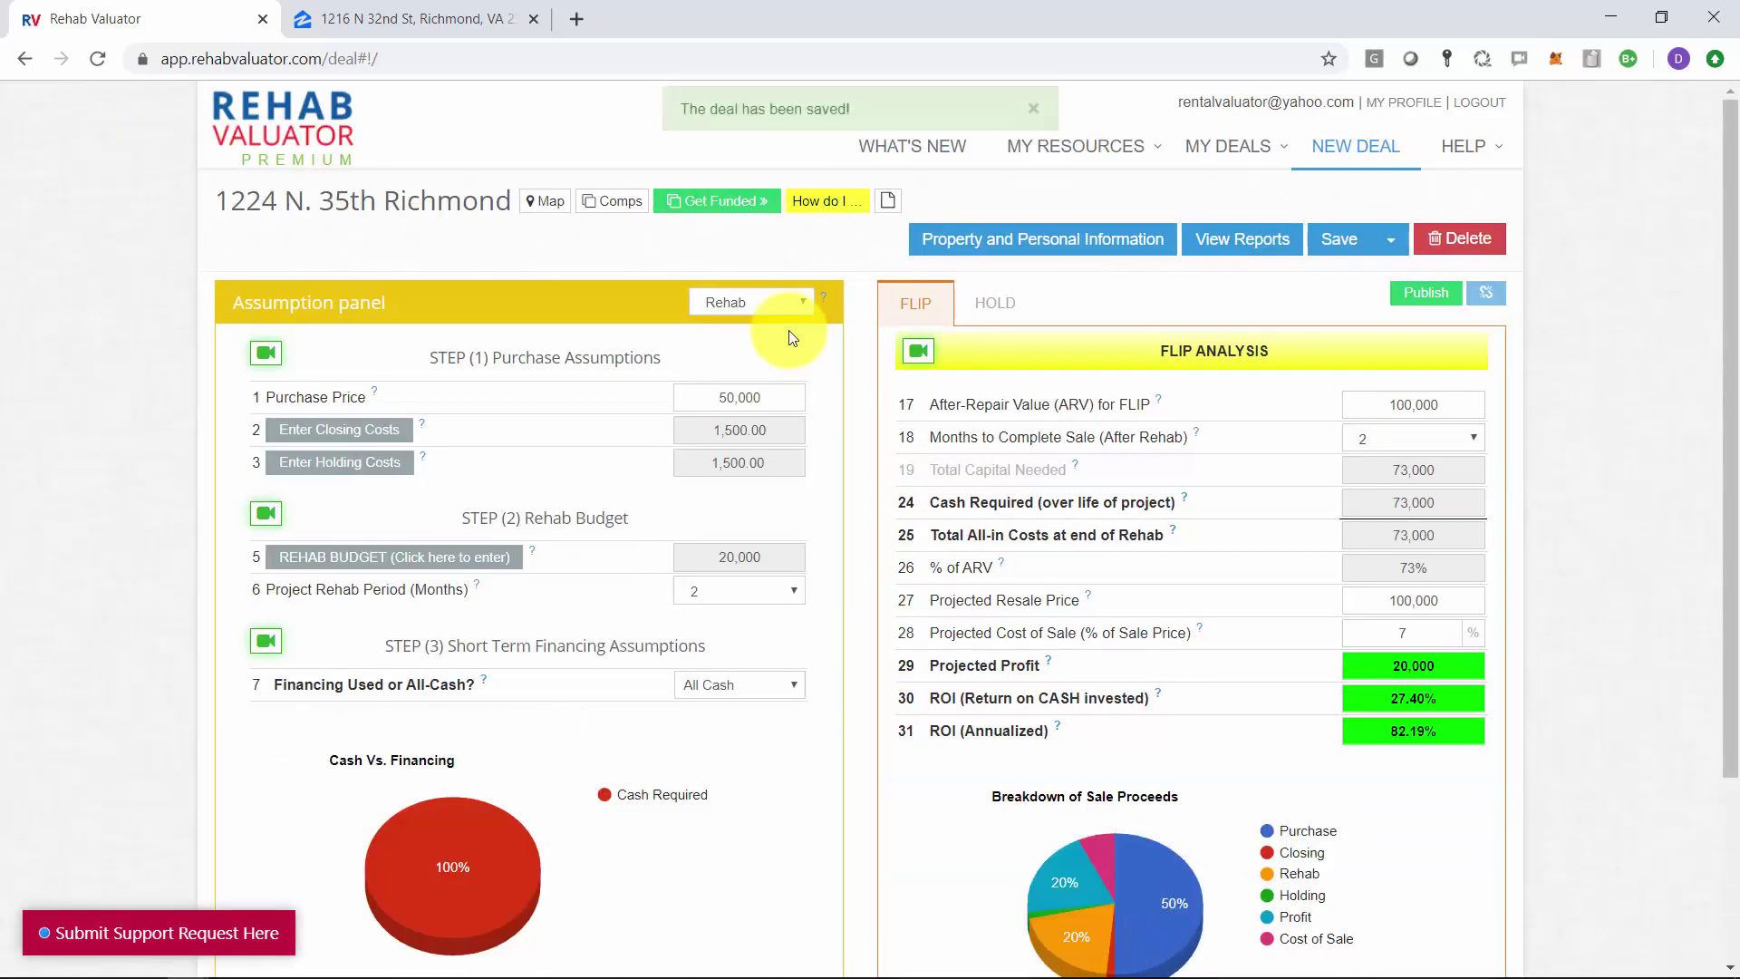
pyautogui.click(617, 202)
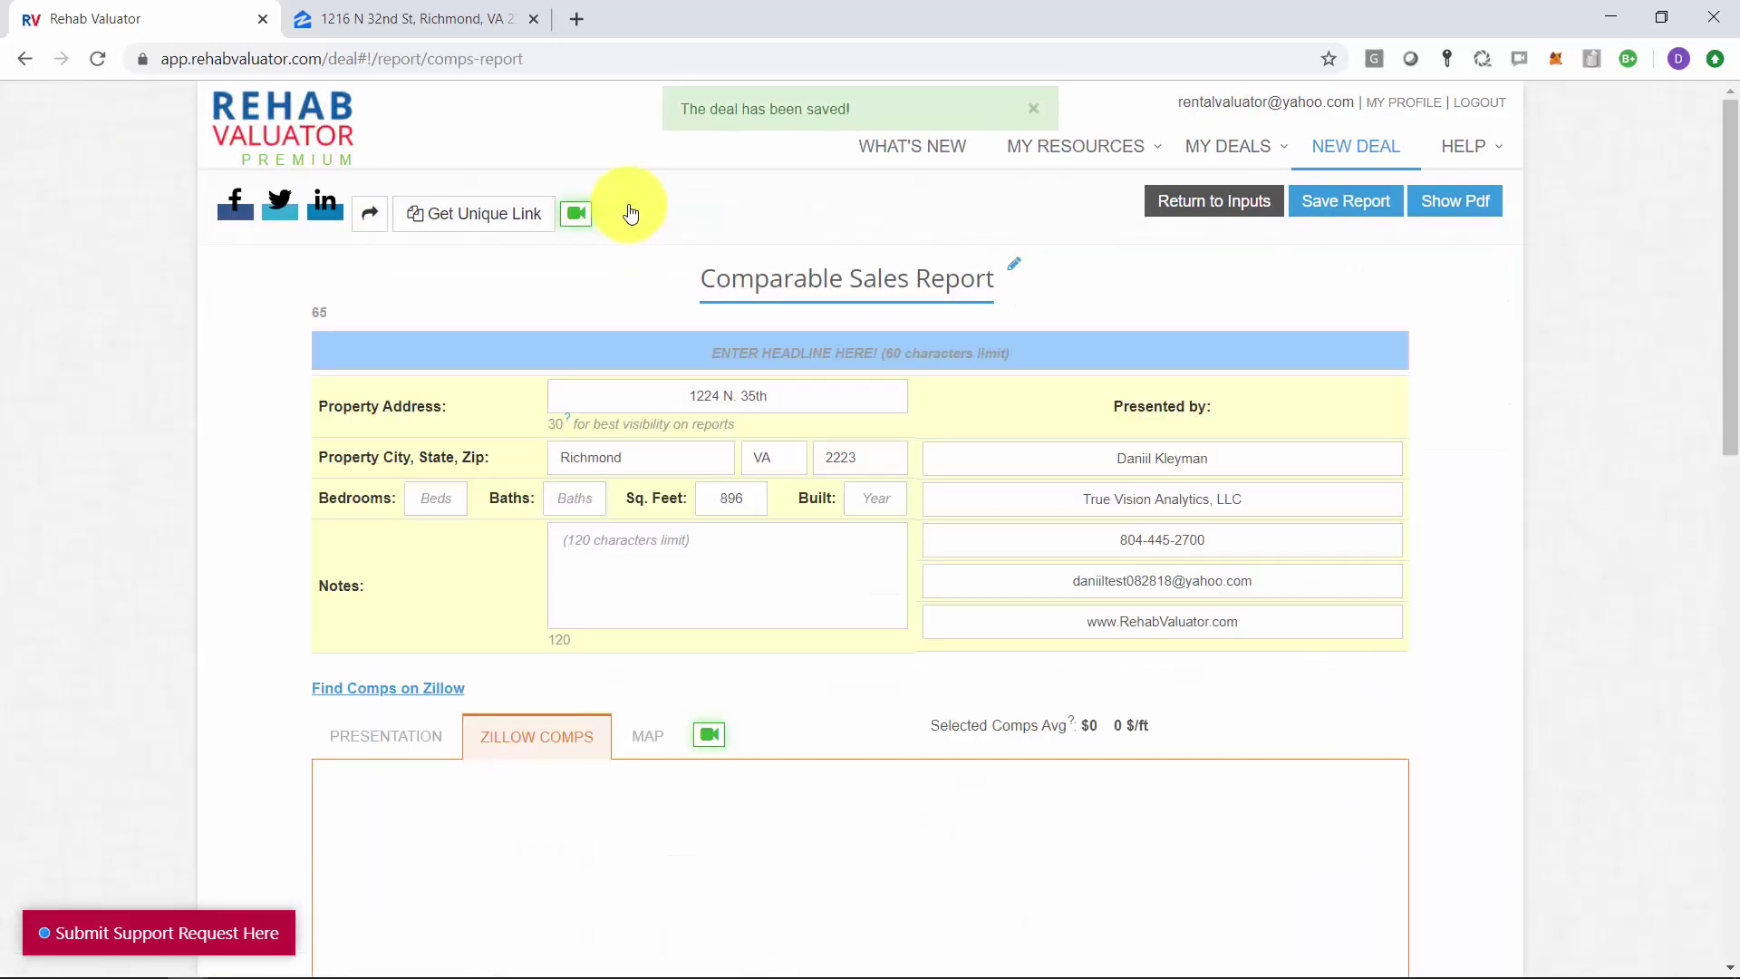
# - Sort the Zillow comps by square footage, smallest homes first
pyautogui.moveTo(1724, 280); pyautogui.dragTo(1735, 471)
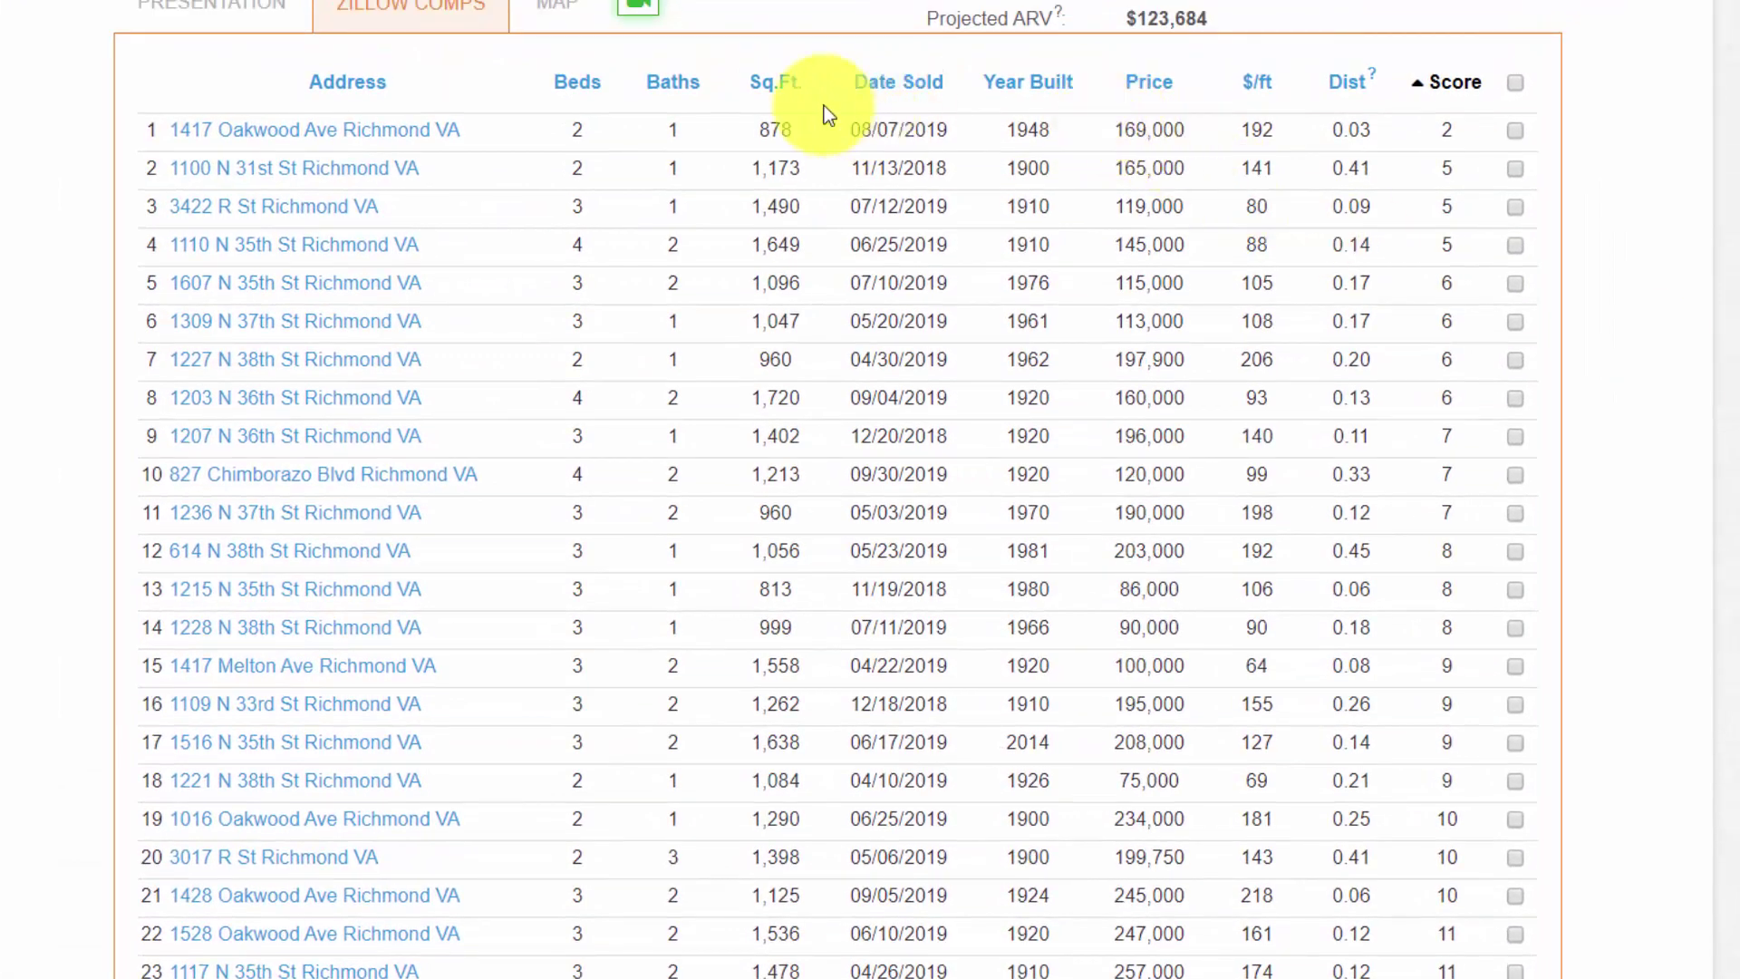
pyautogui.click(757, 86)
pyautogui.click(761, 86)
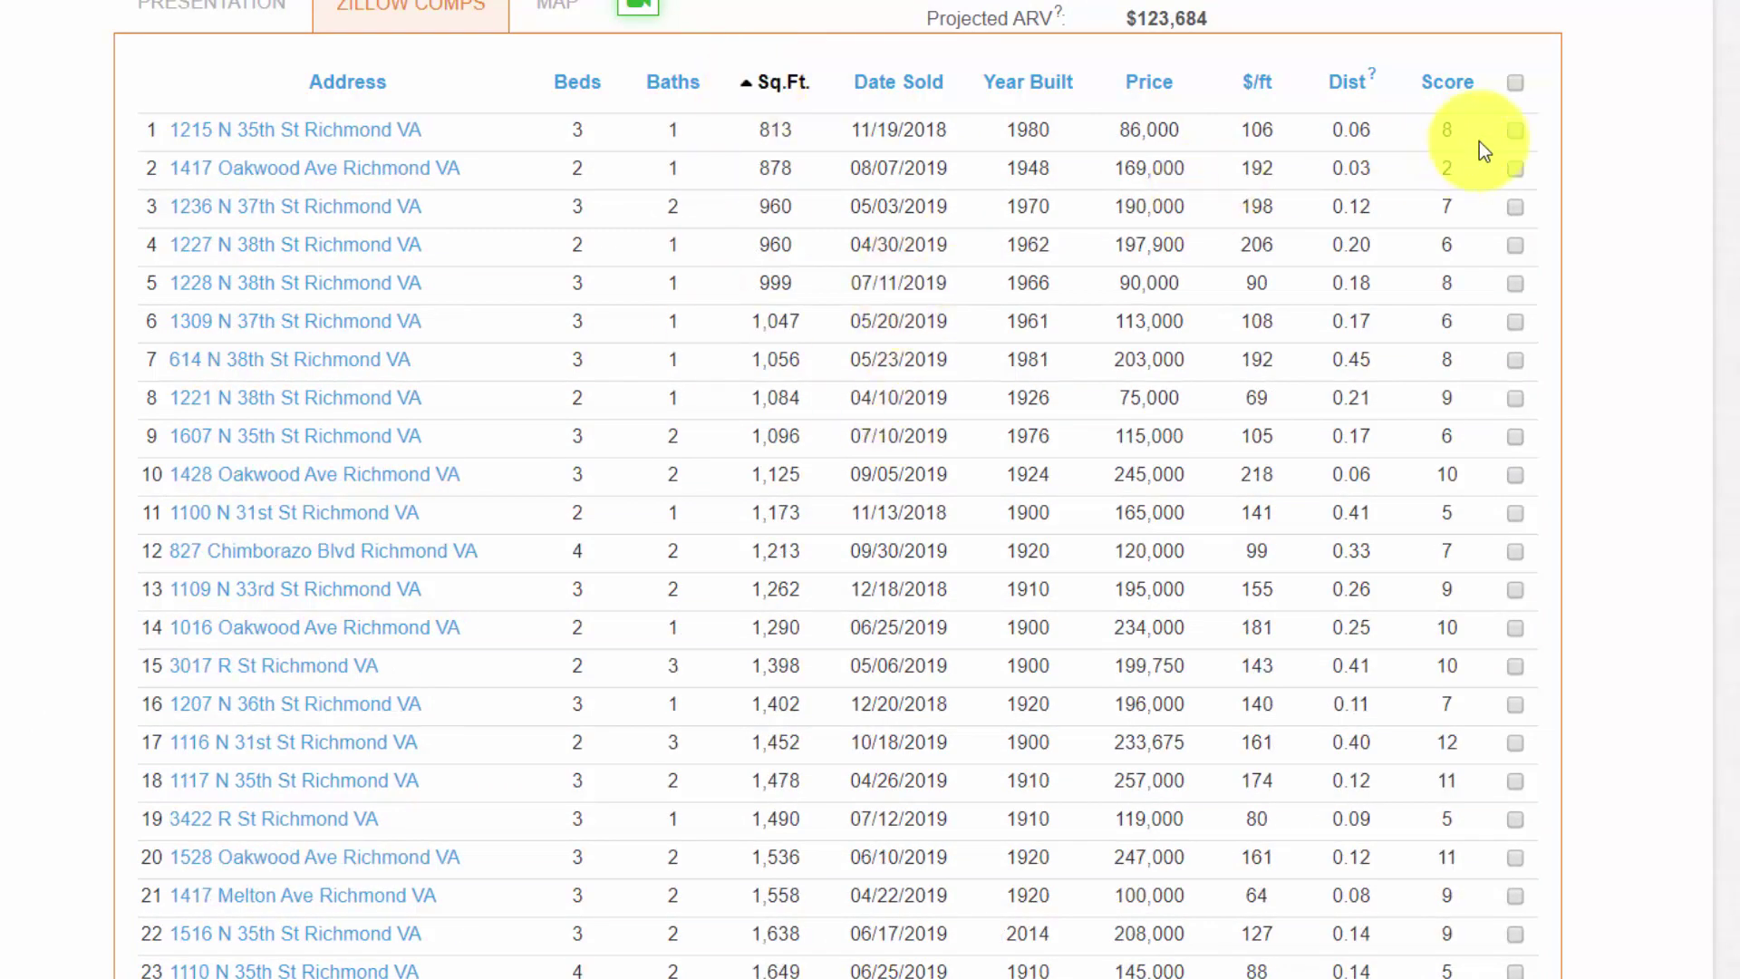
pyautogui.click(1515, 131)
pyautogui.click(1515, 169)
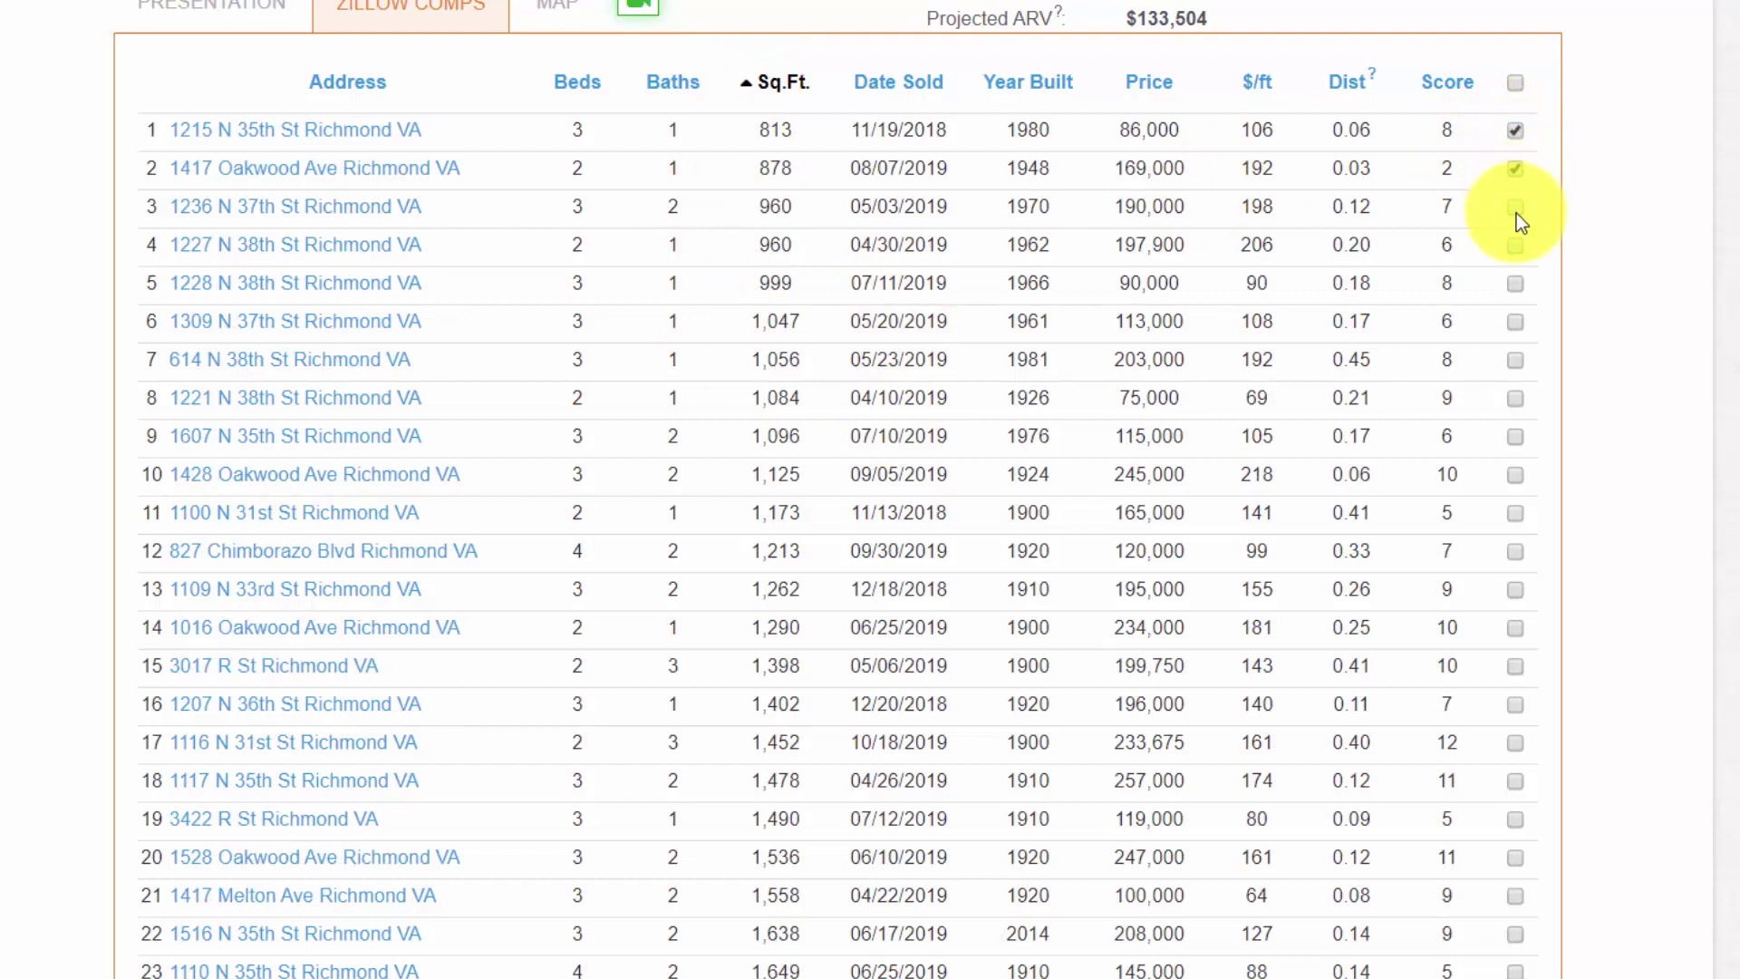
pyautogui.click(1515, 208)
pyautogui.click(1516, 245)
pyautogui.click(1515, 285)
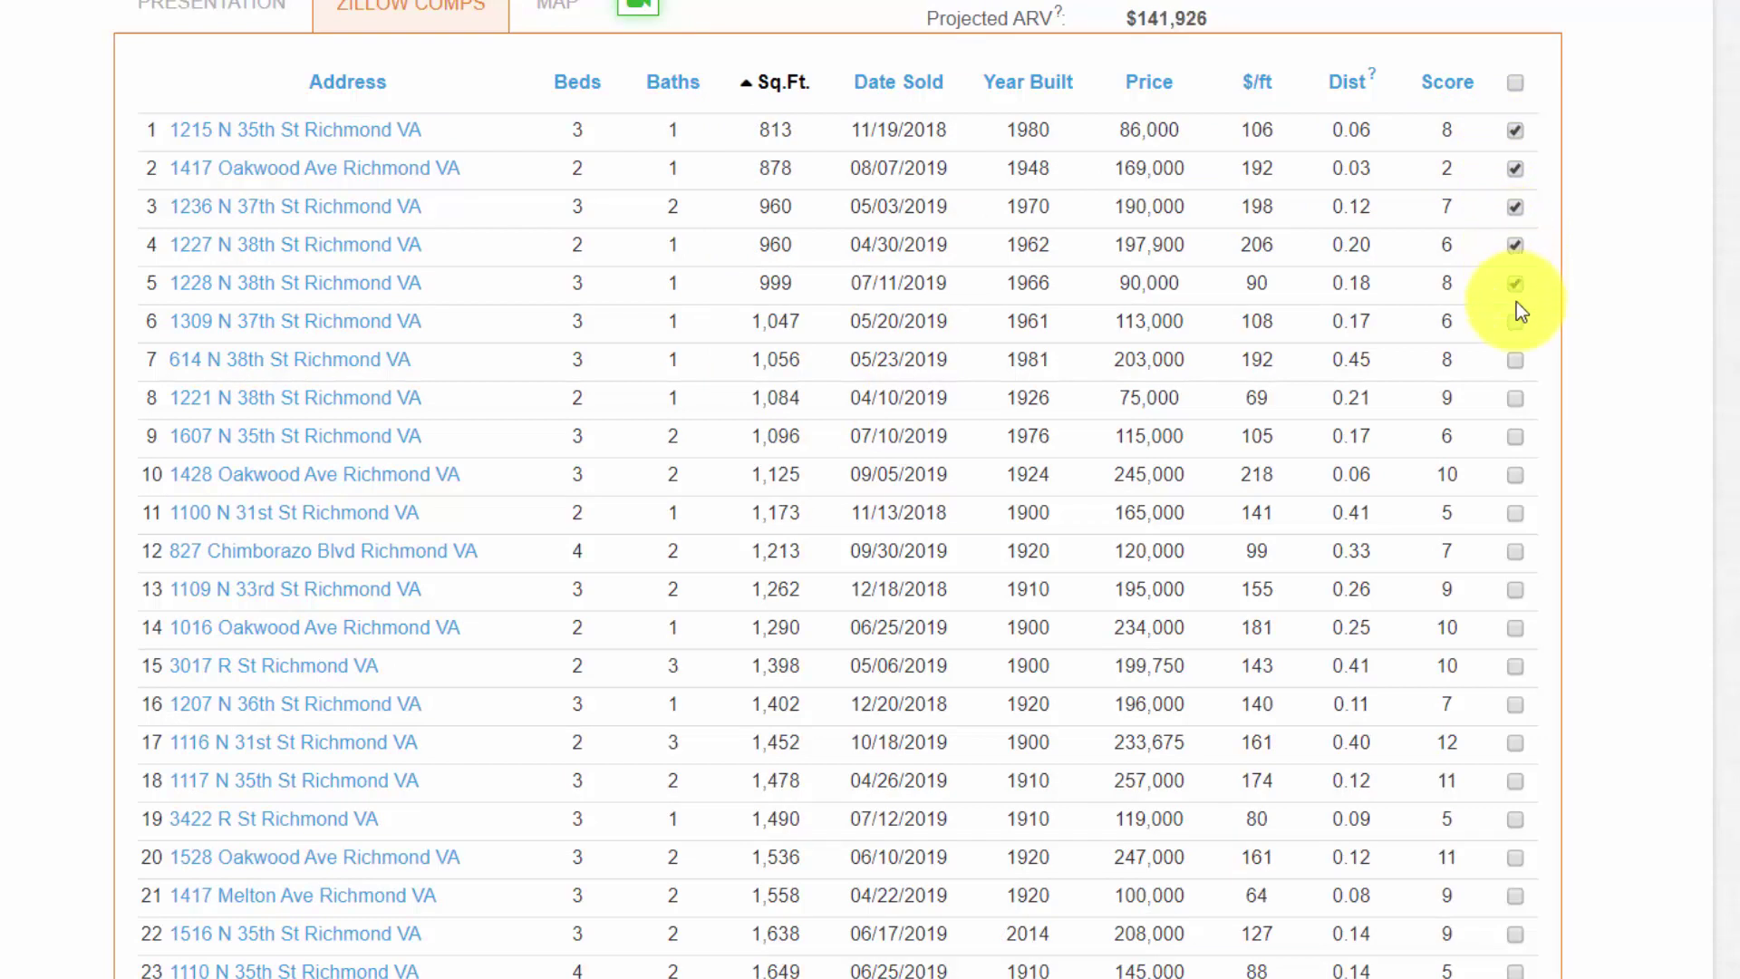
pyautogui.click(1515, 323)
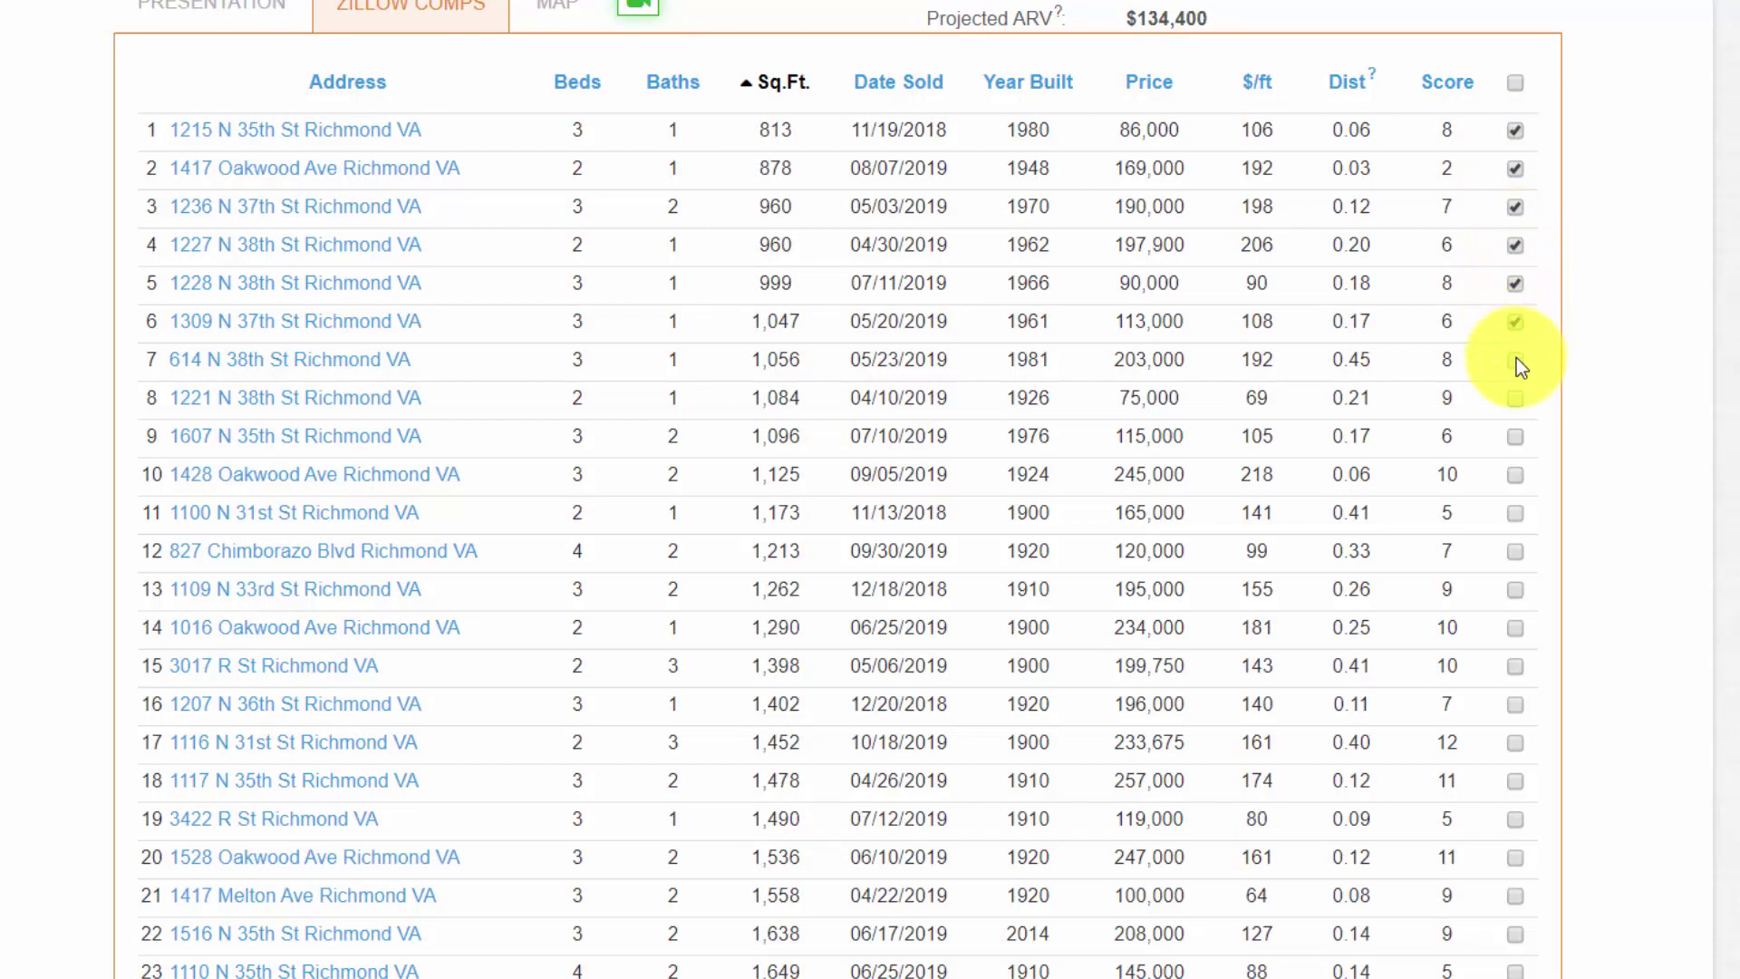
pyautogui.click(1516, 361)
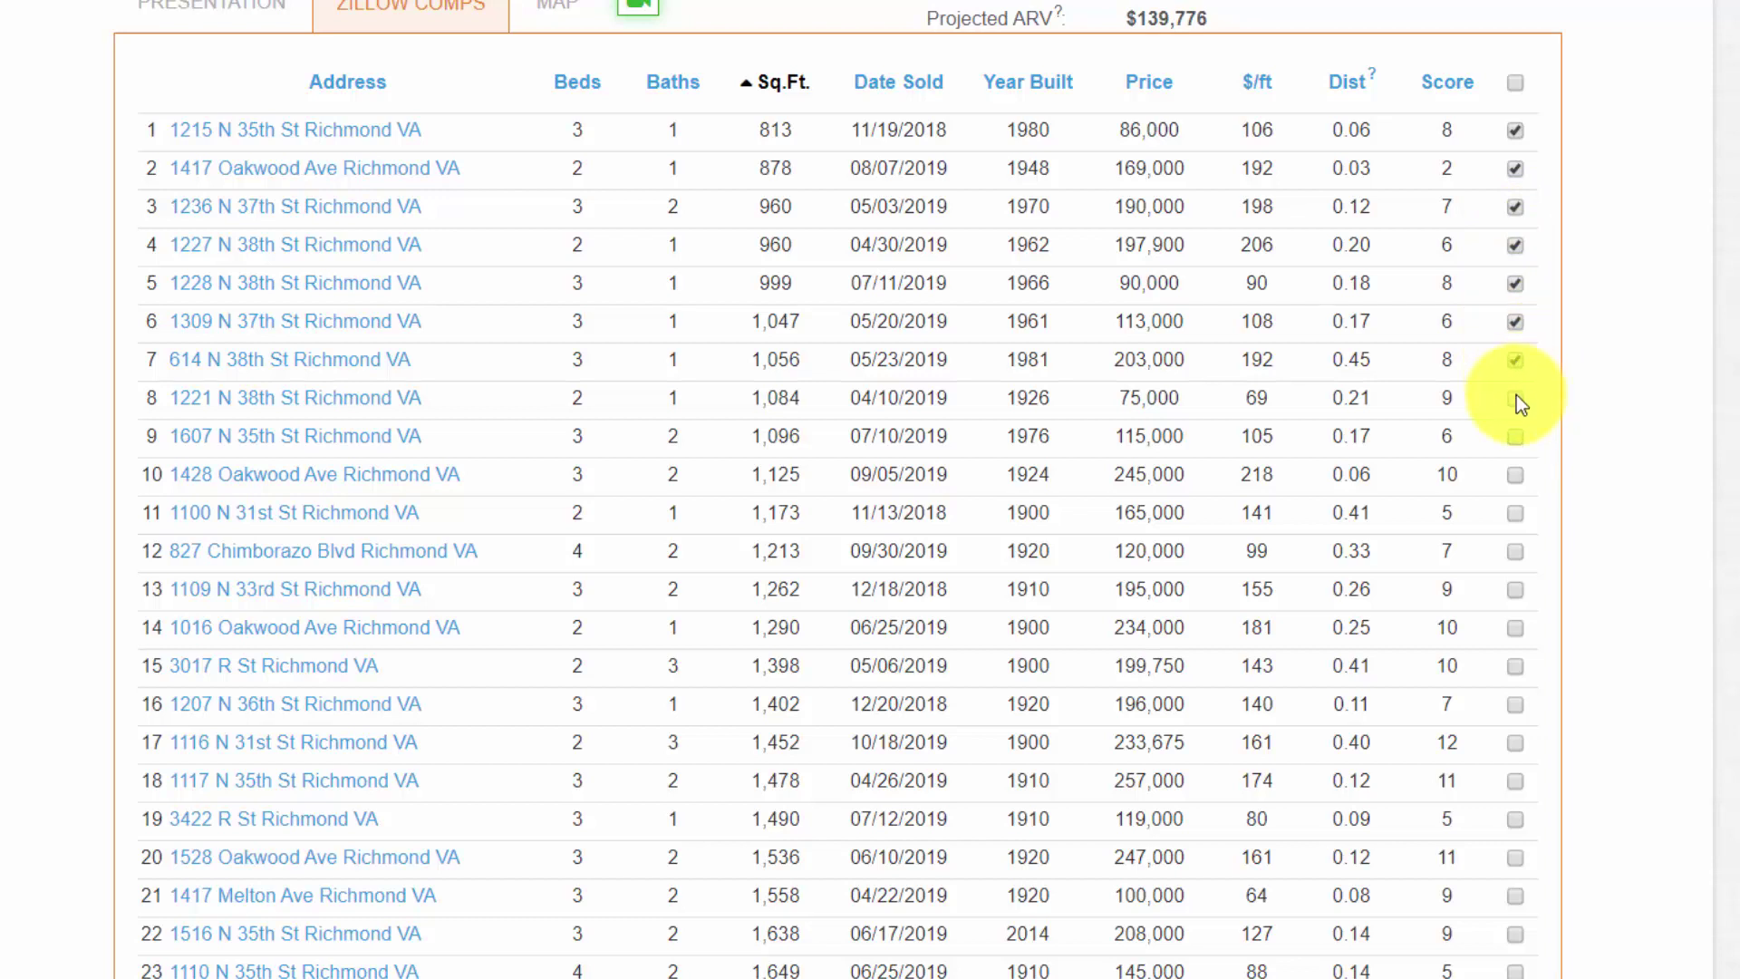
pyautogui.click(1515, 399)
pyautogui.click(1516, 438)
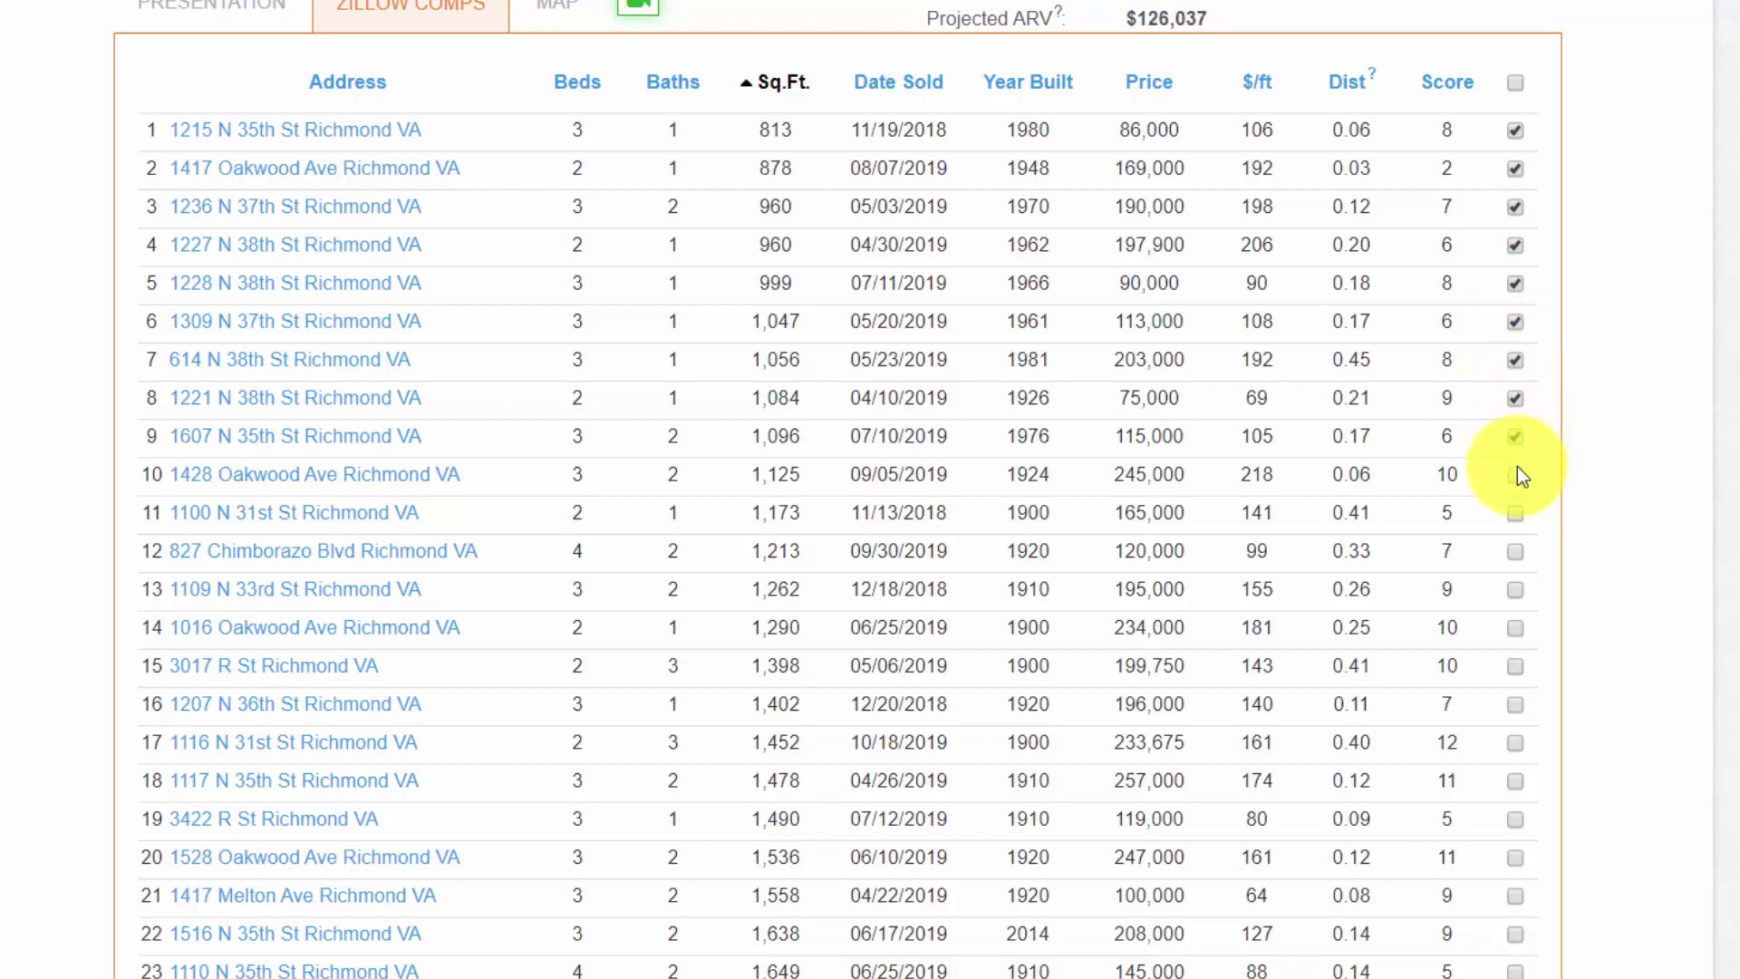
pyautogui.click(1515, 476)
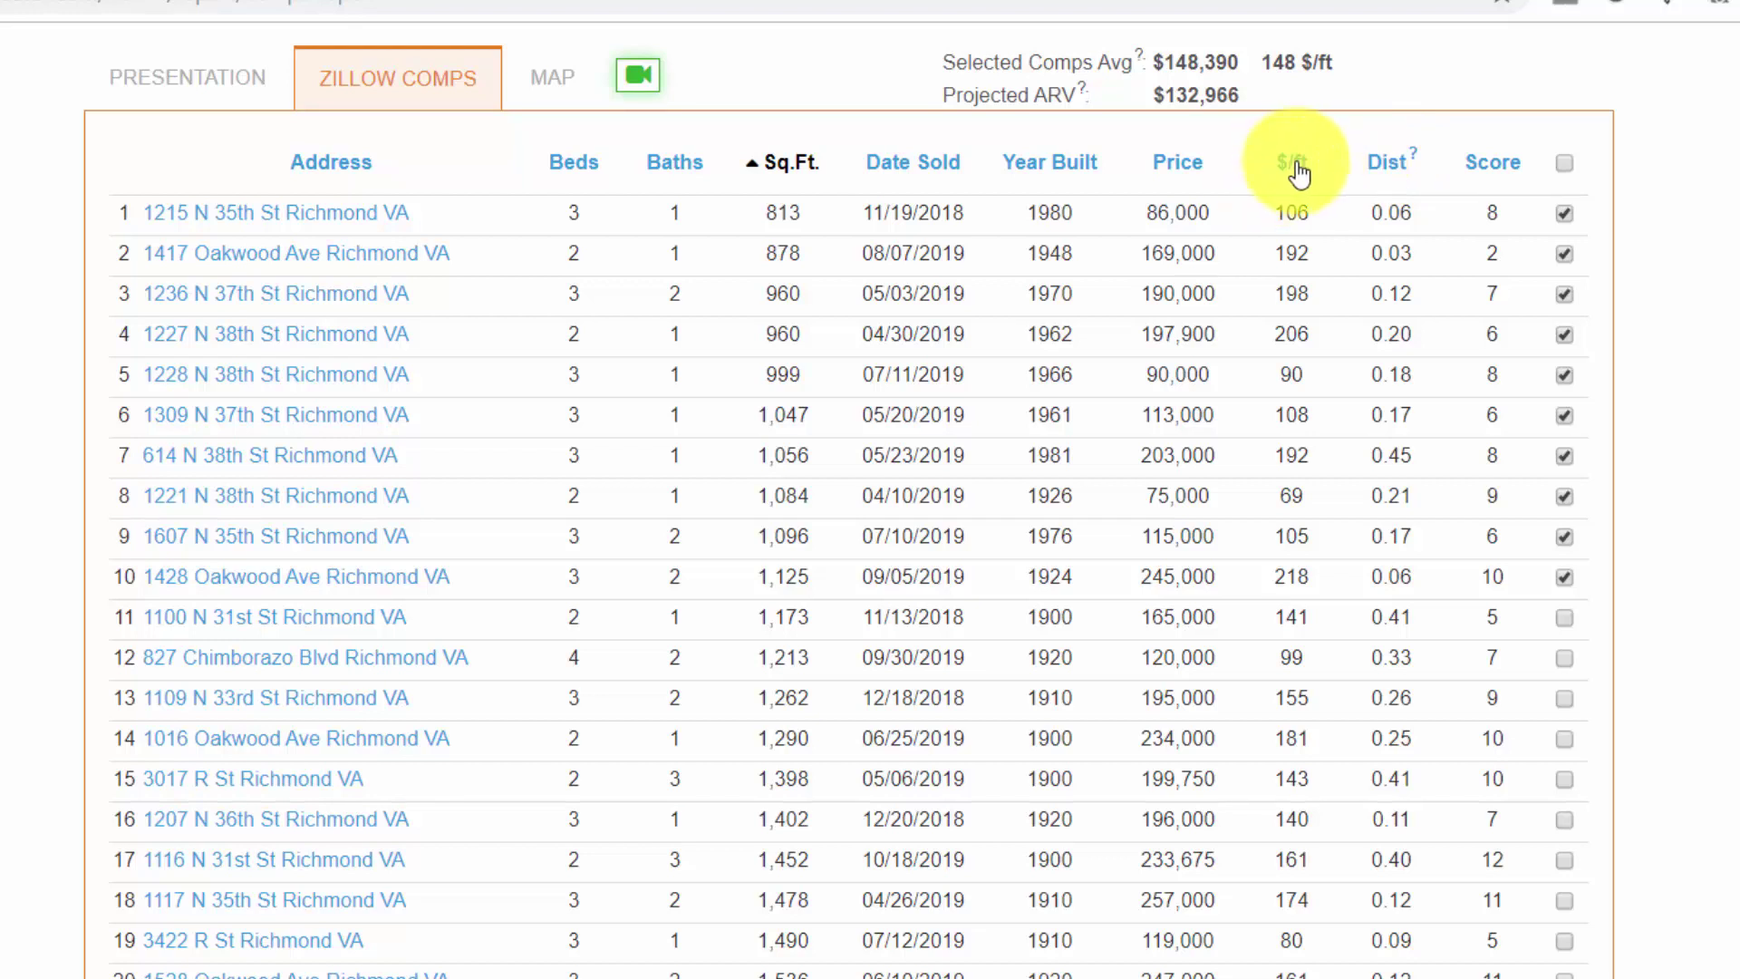
pyautogui.click(1299, 164)
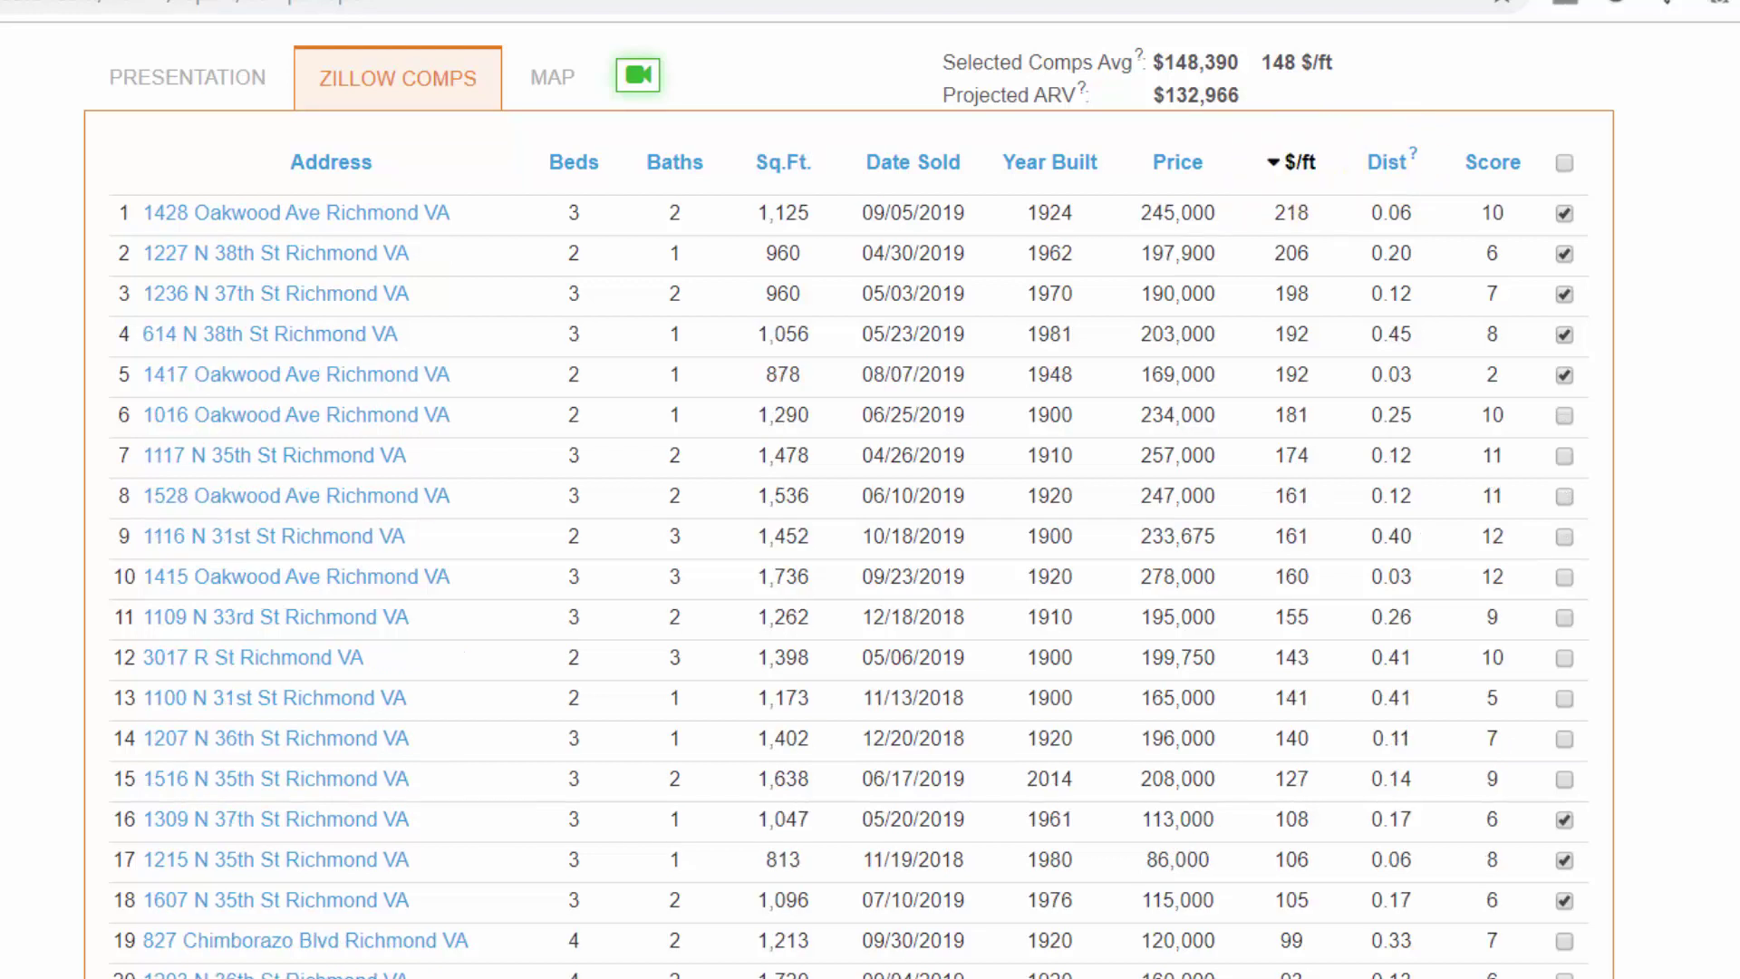
pyautogui.scroll(-1, 848, 506)
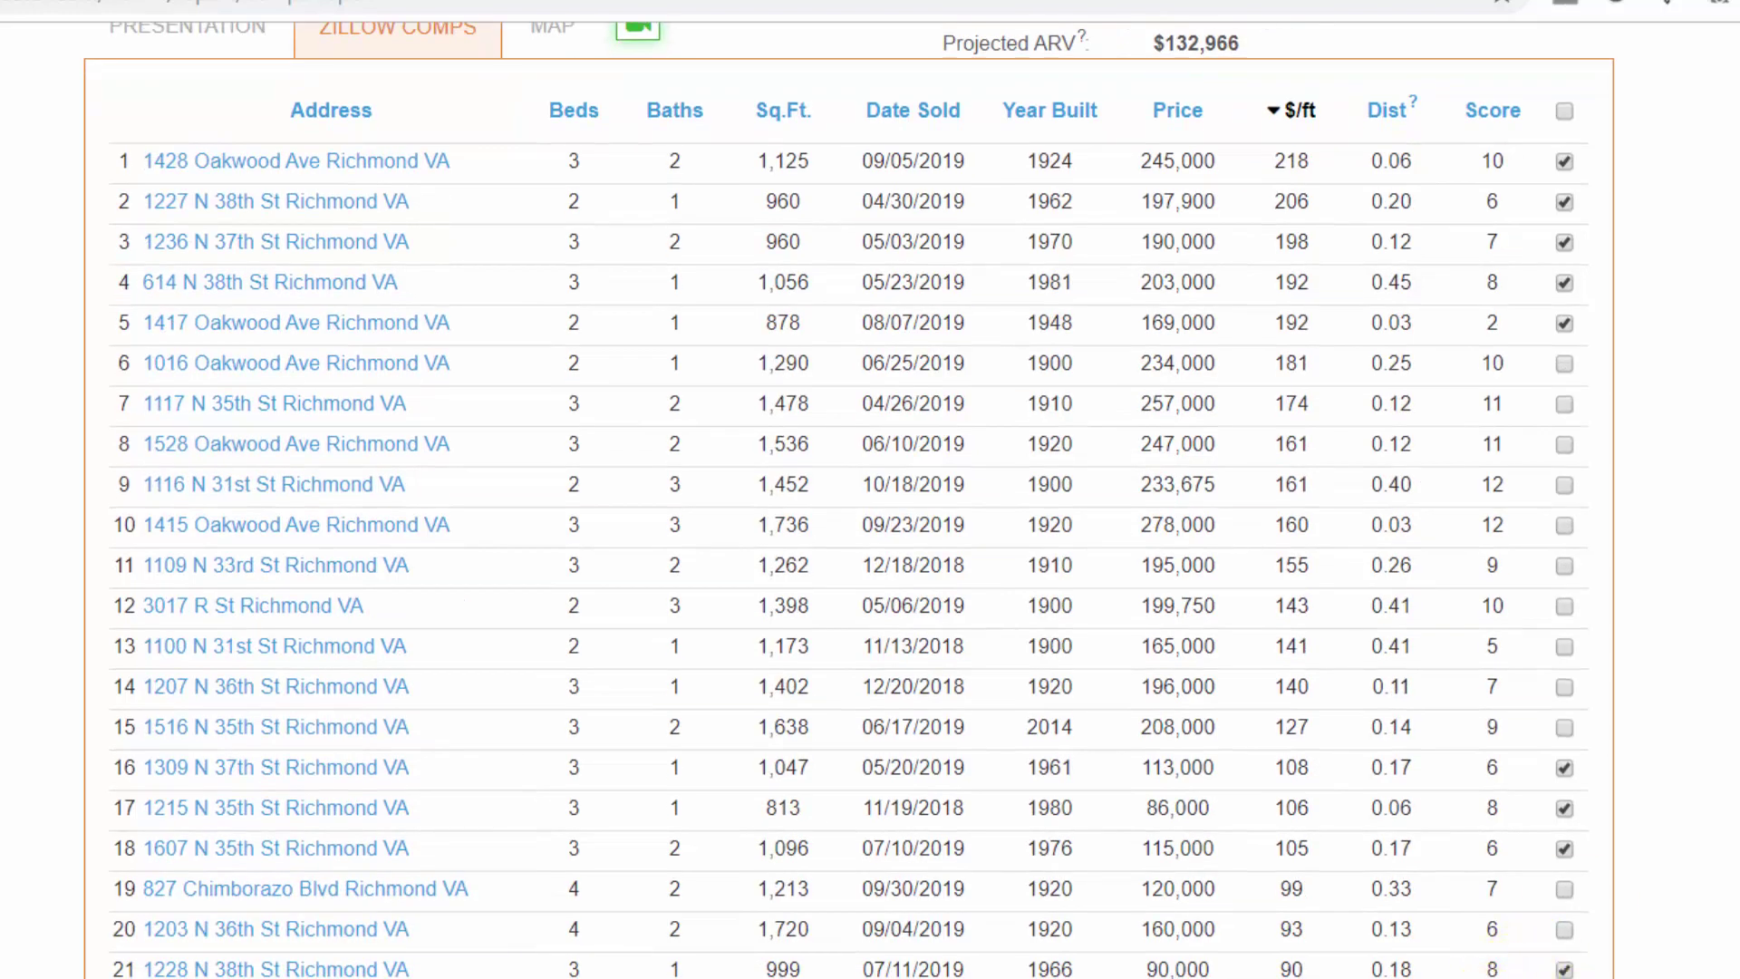
pyautogui.click(1565, 973)
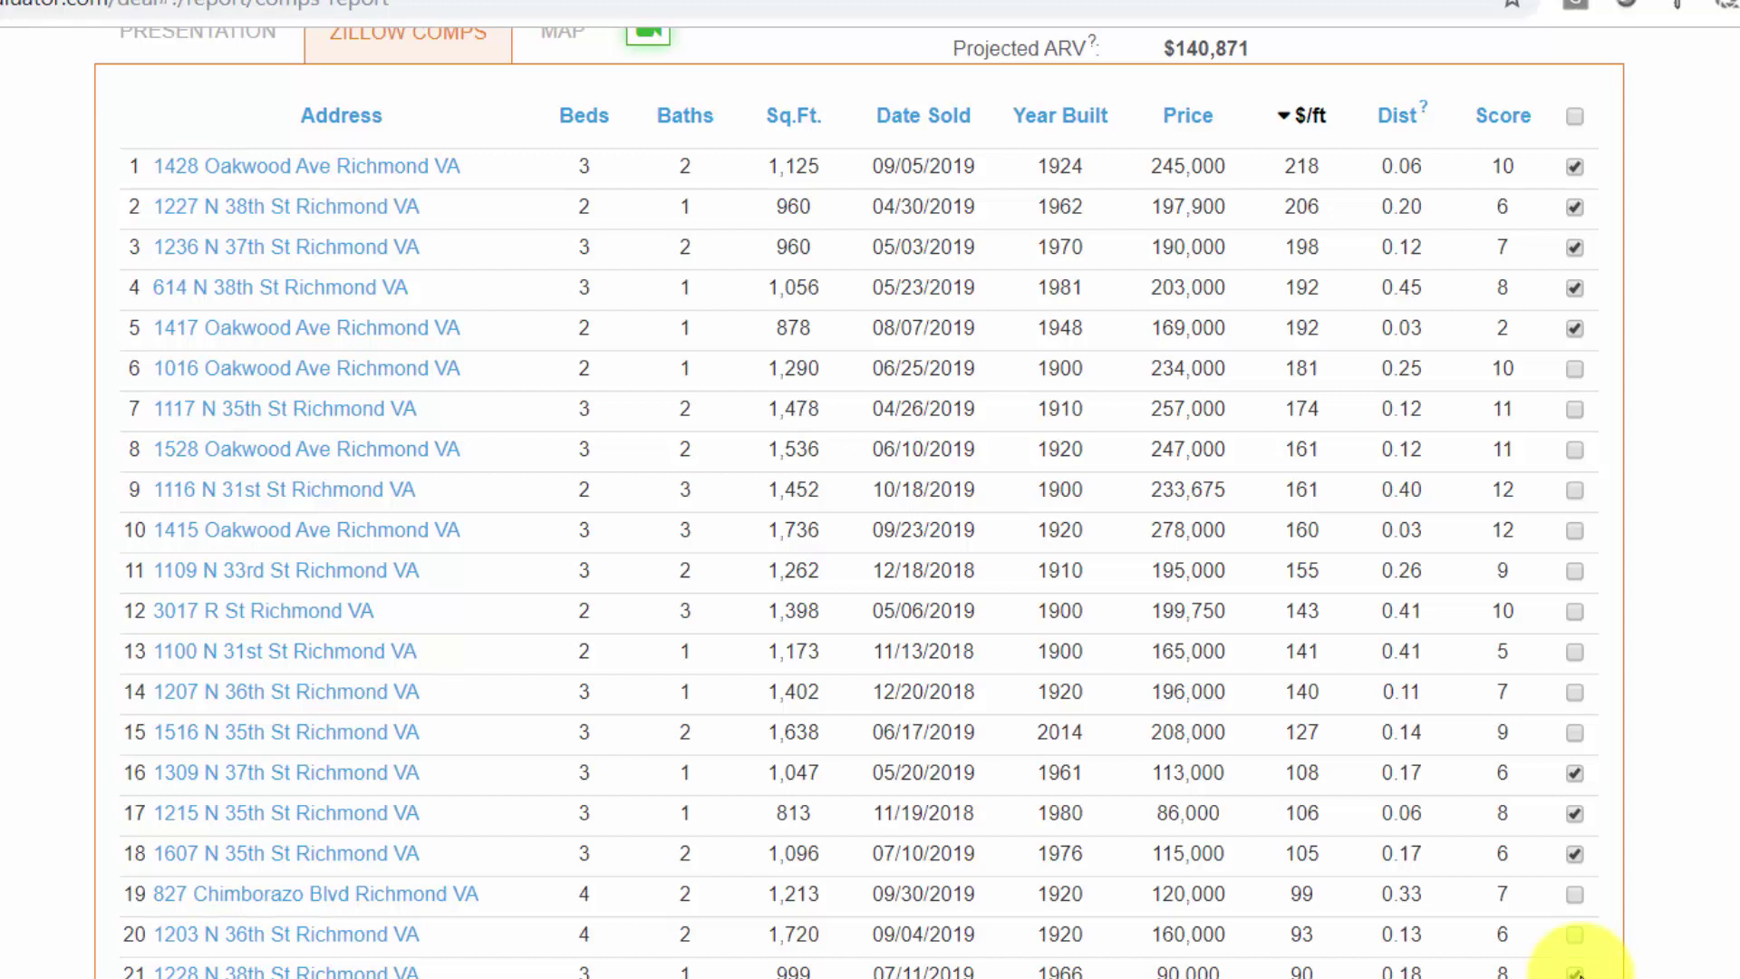
pyautogui.click(1576, 973)
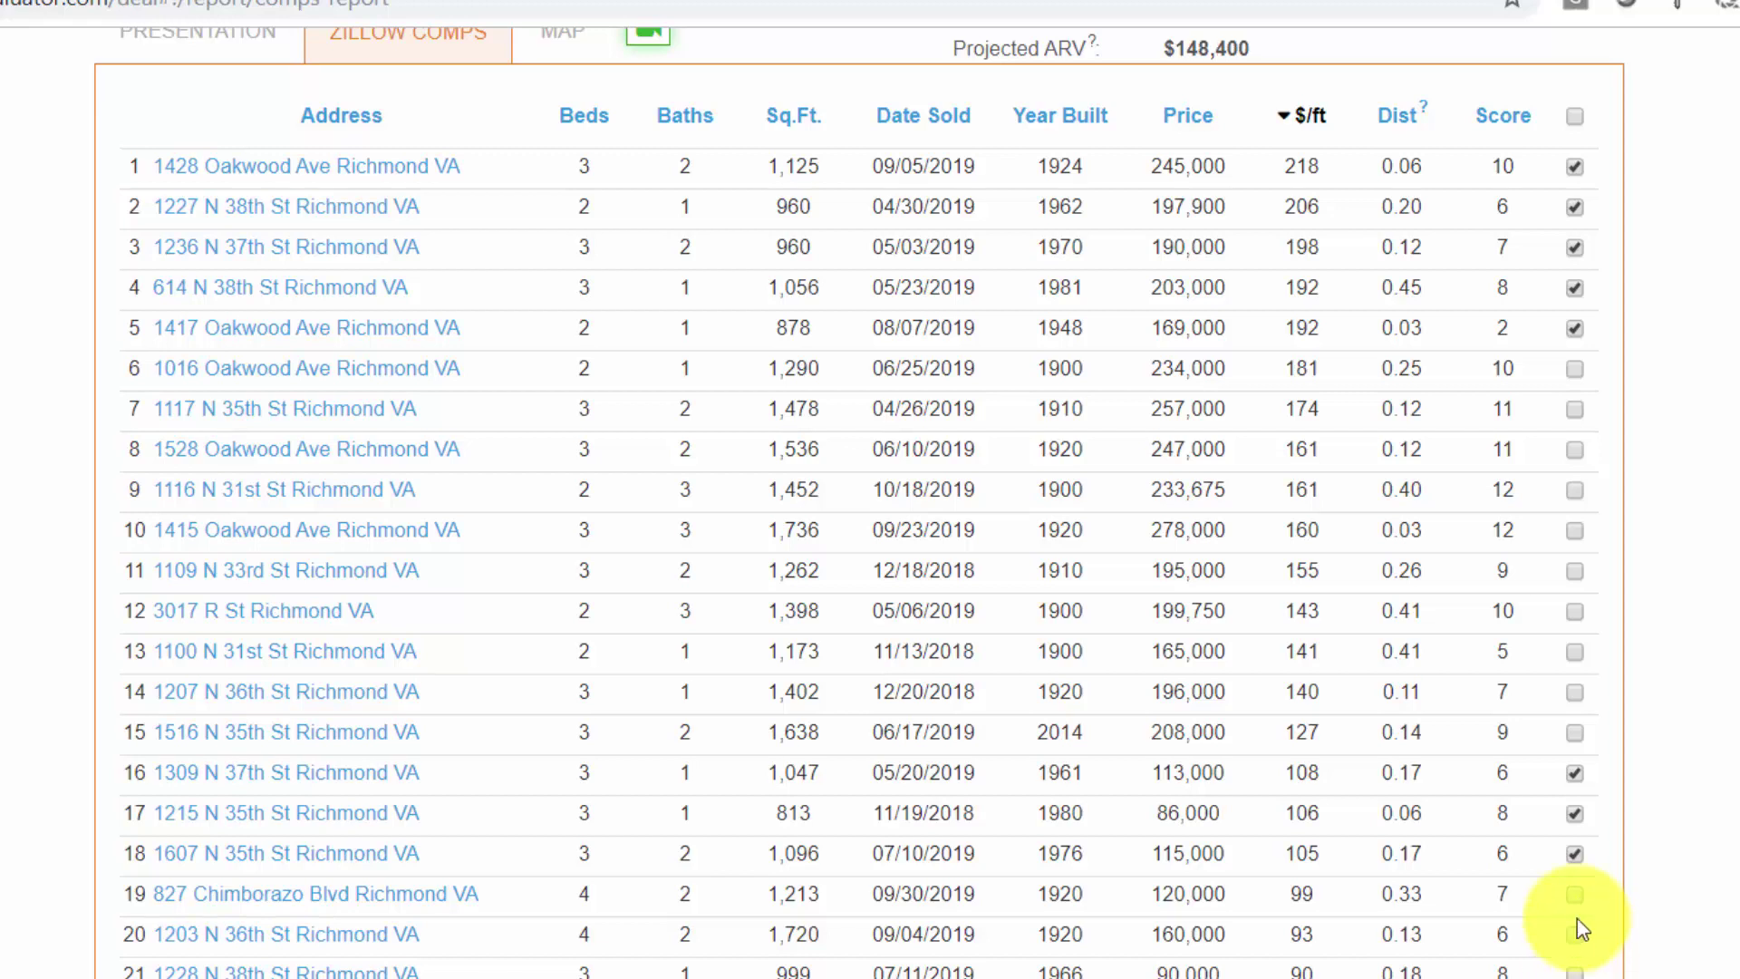
pyautogui.click(1574, 855)
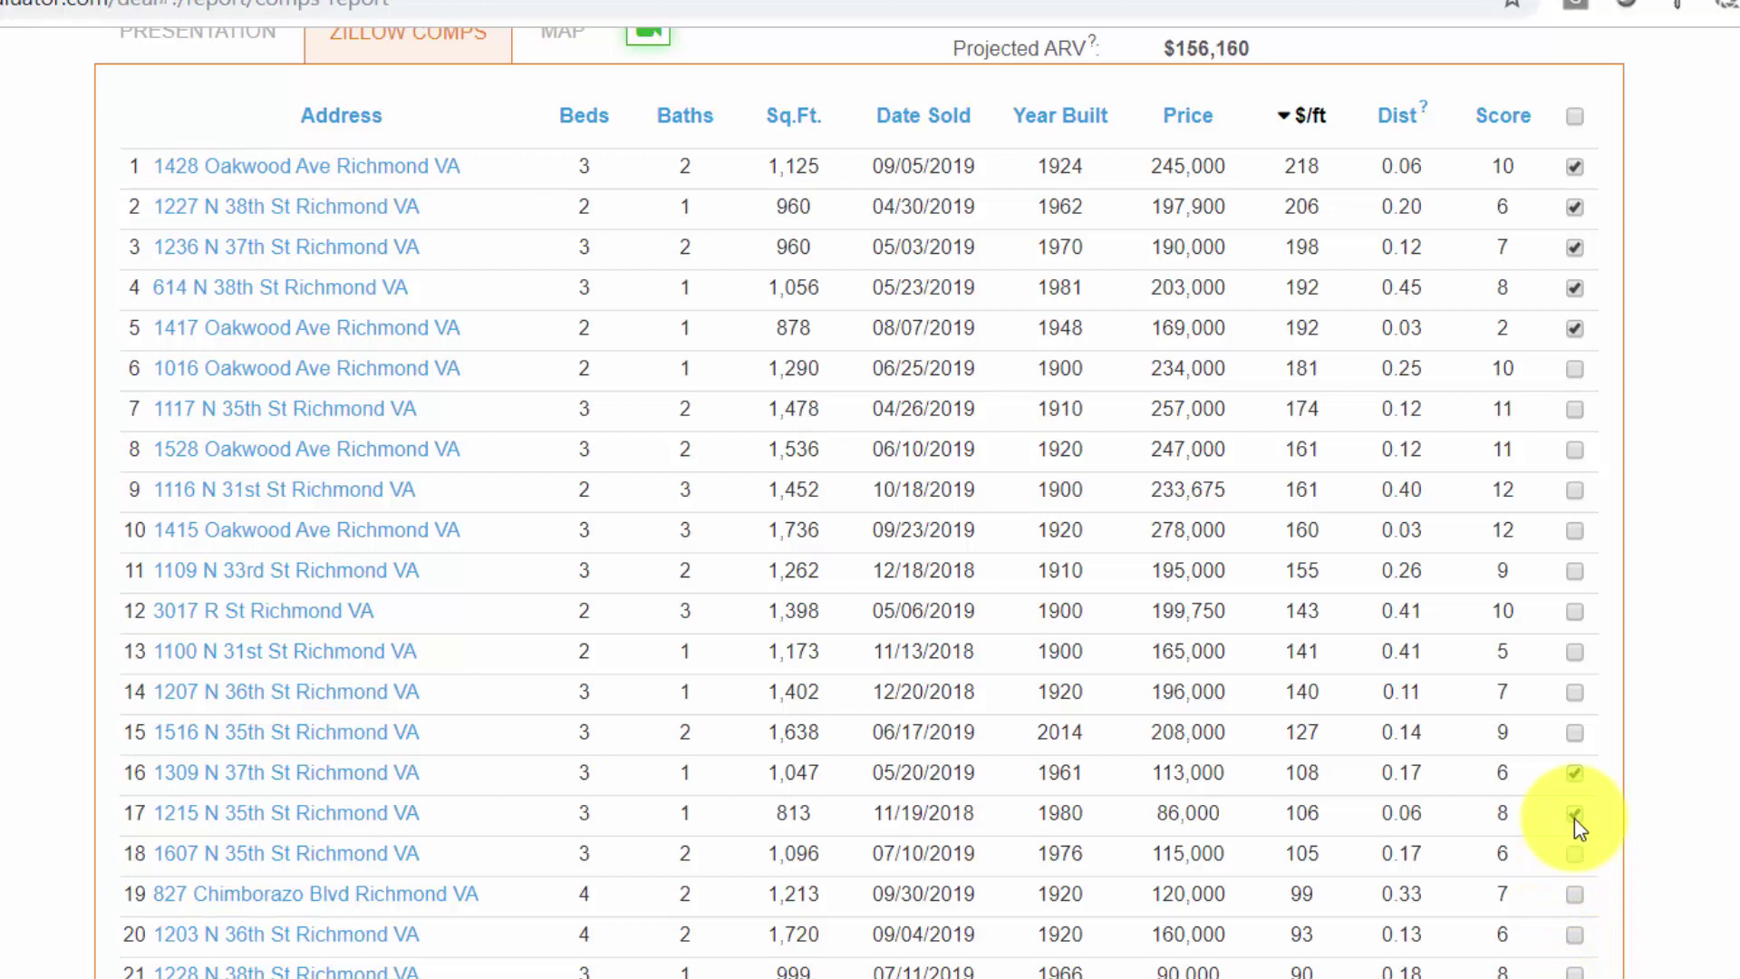
pyautogui.click(1574, 813)
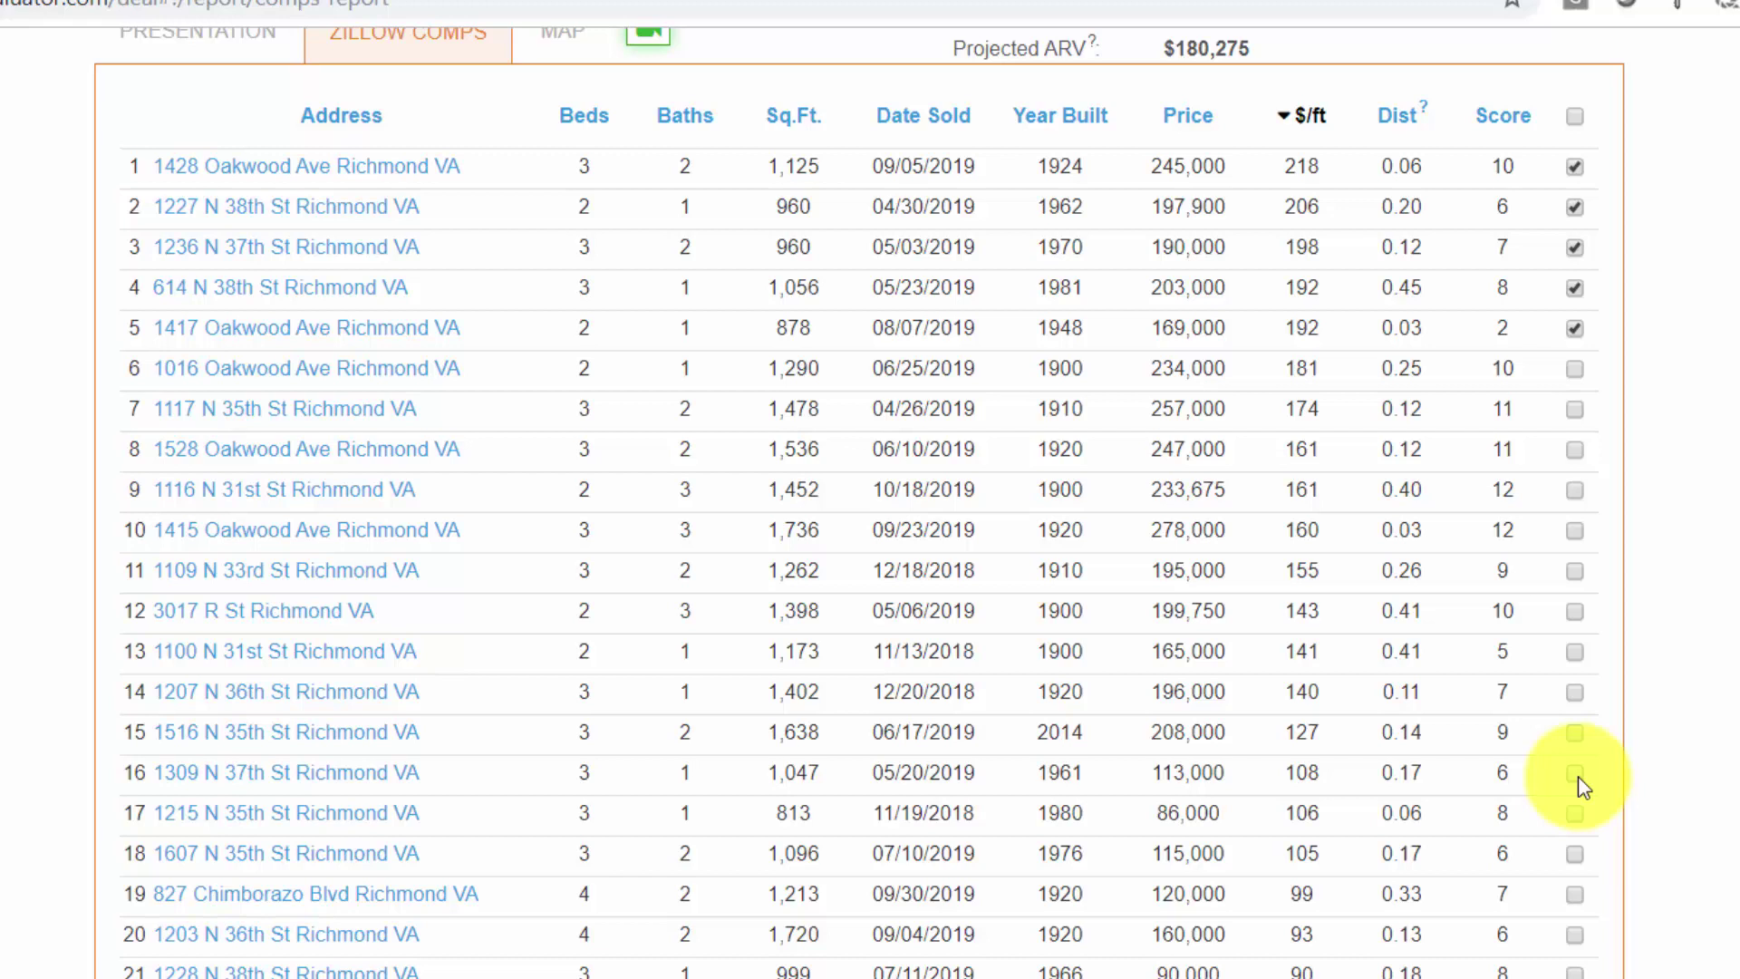
pyautogui.scroll(4, 1541, 509)
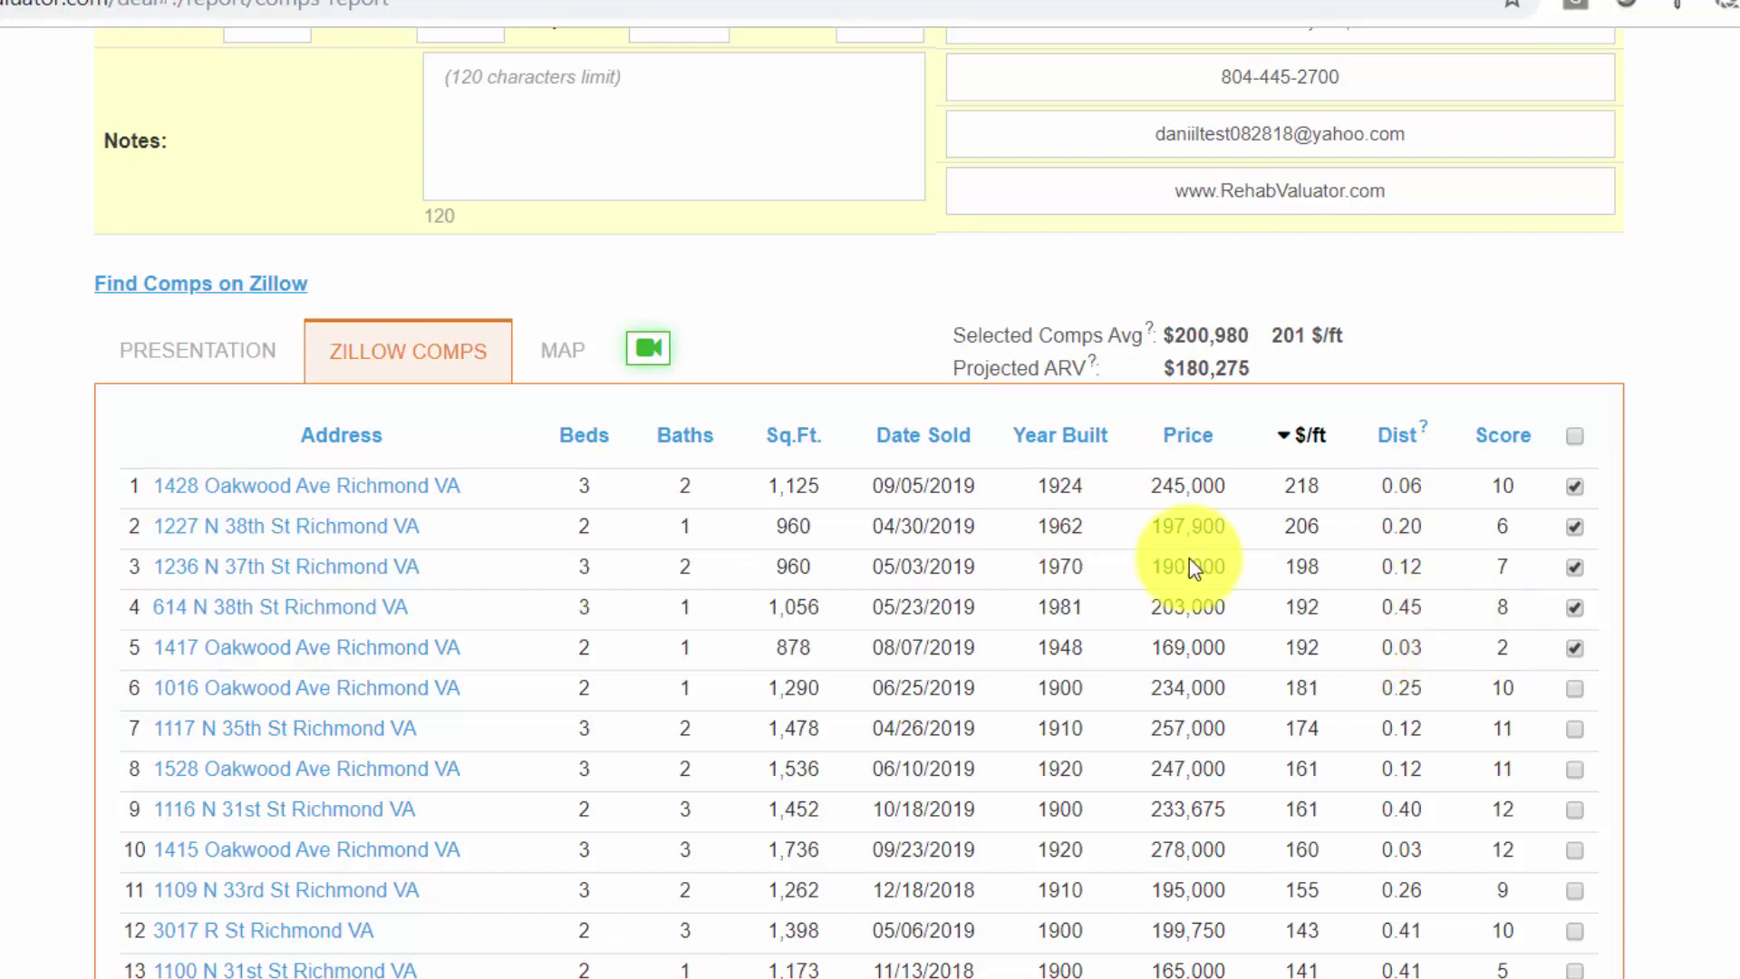
pyautogui.moveTo(1426, 607); pyautogui.dragTo(1360, 605)
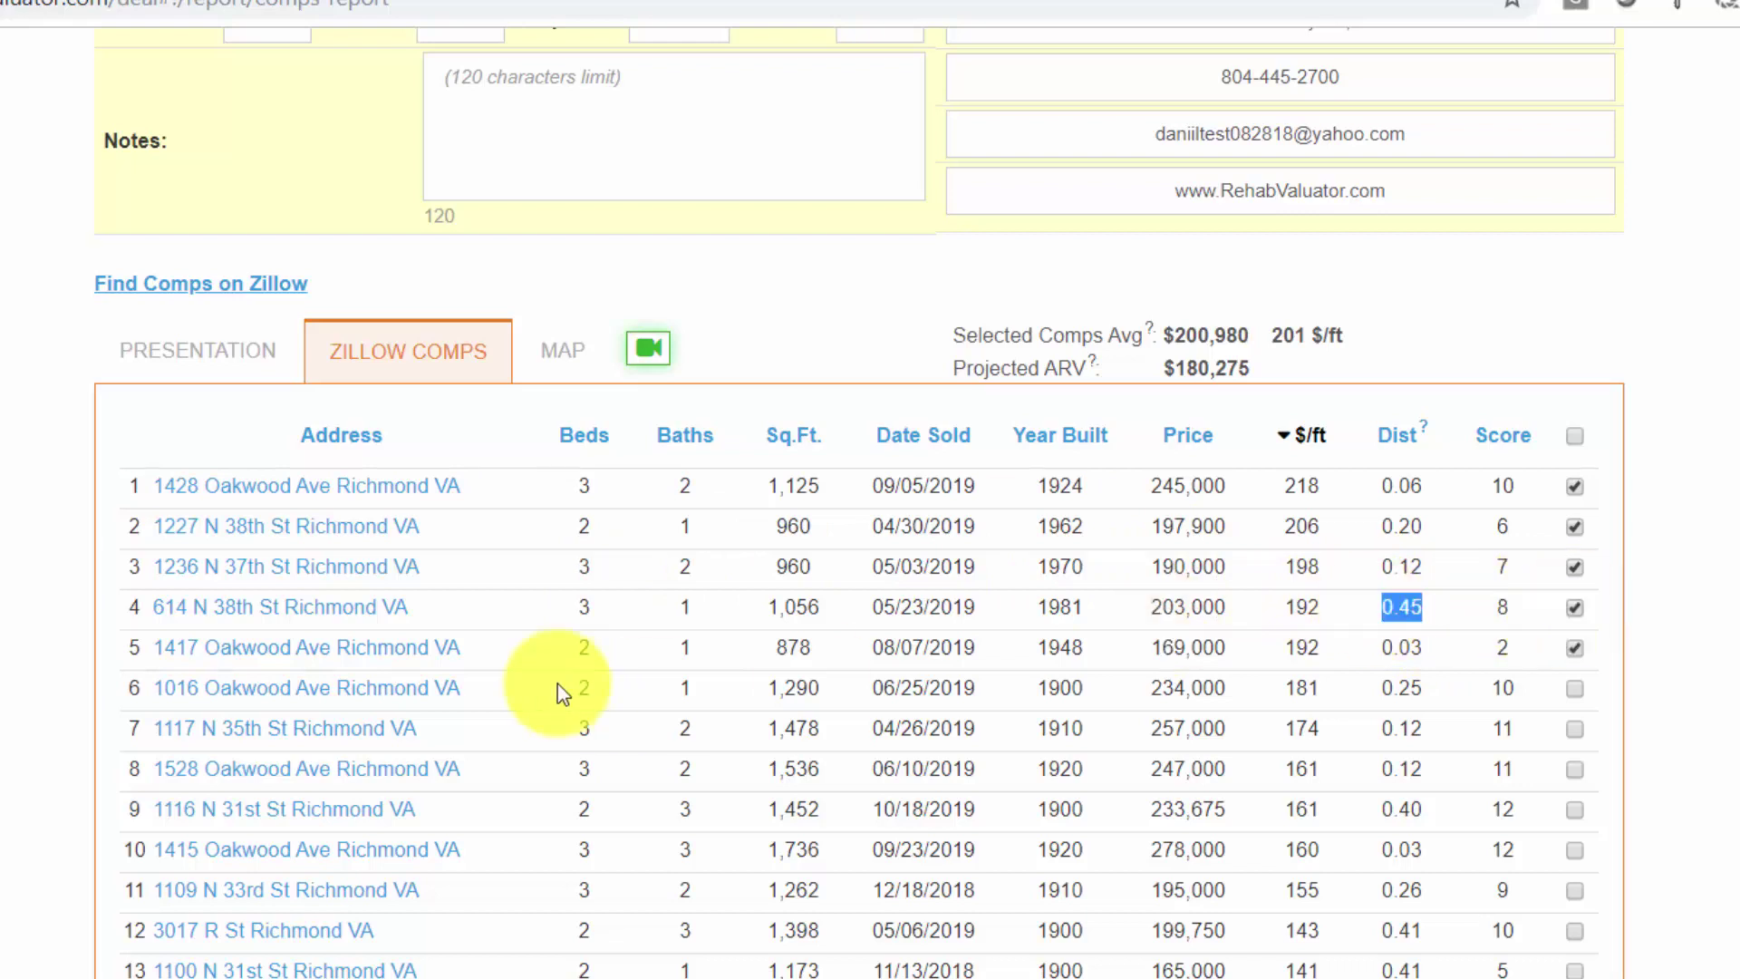
pyautogui.moveTo(435, 609); pyautogui.dragTo(156, 614)
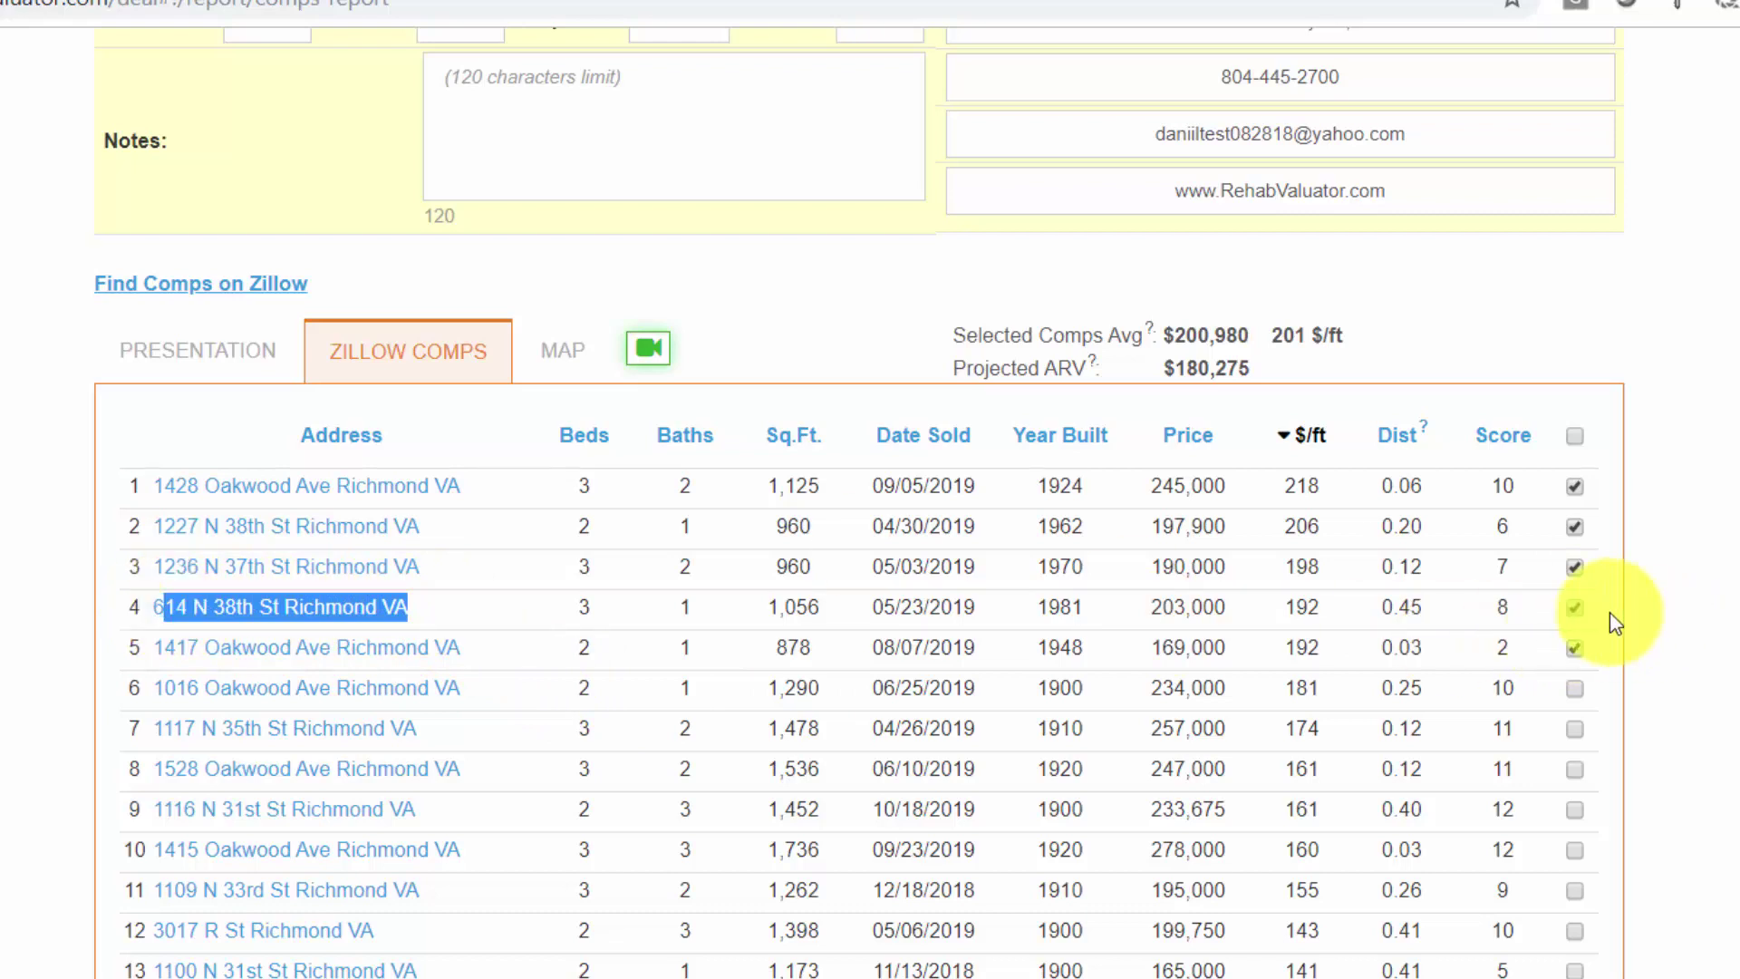
pyautogui.click(1574, 608)
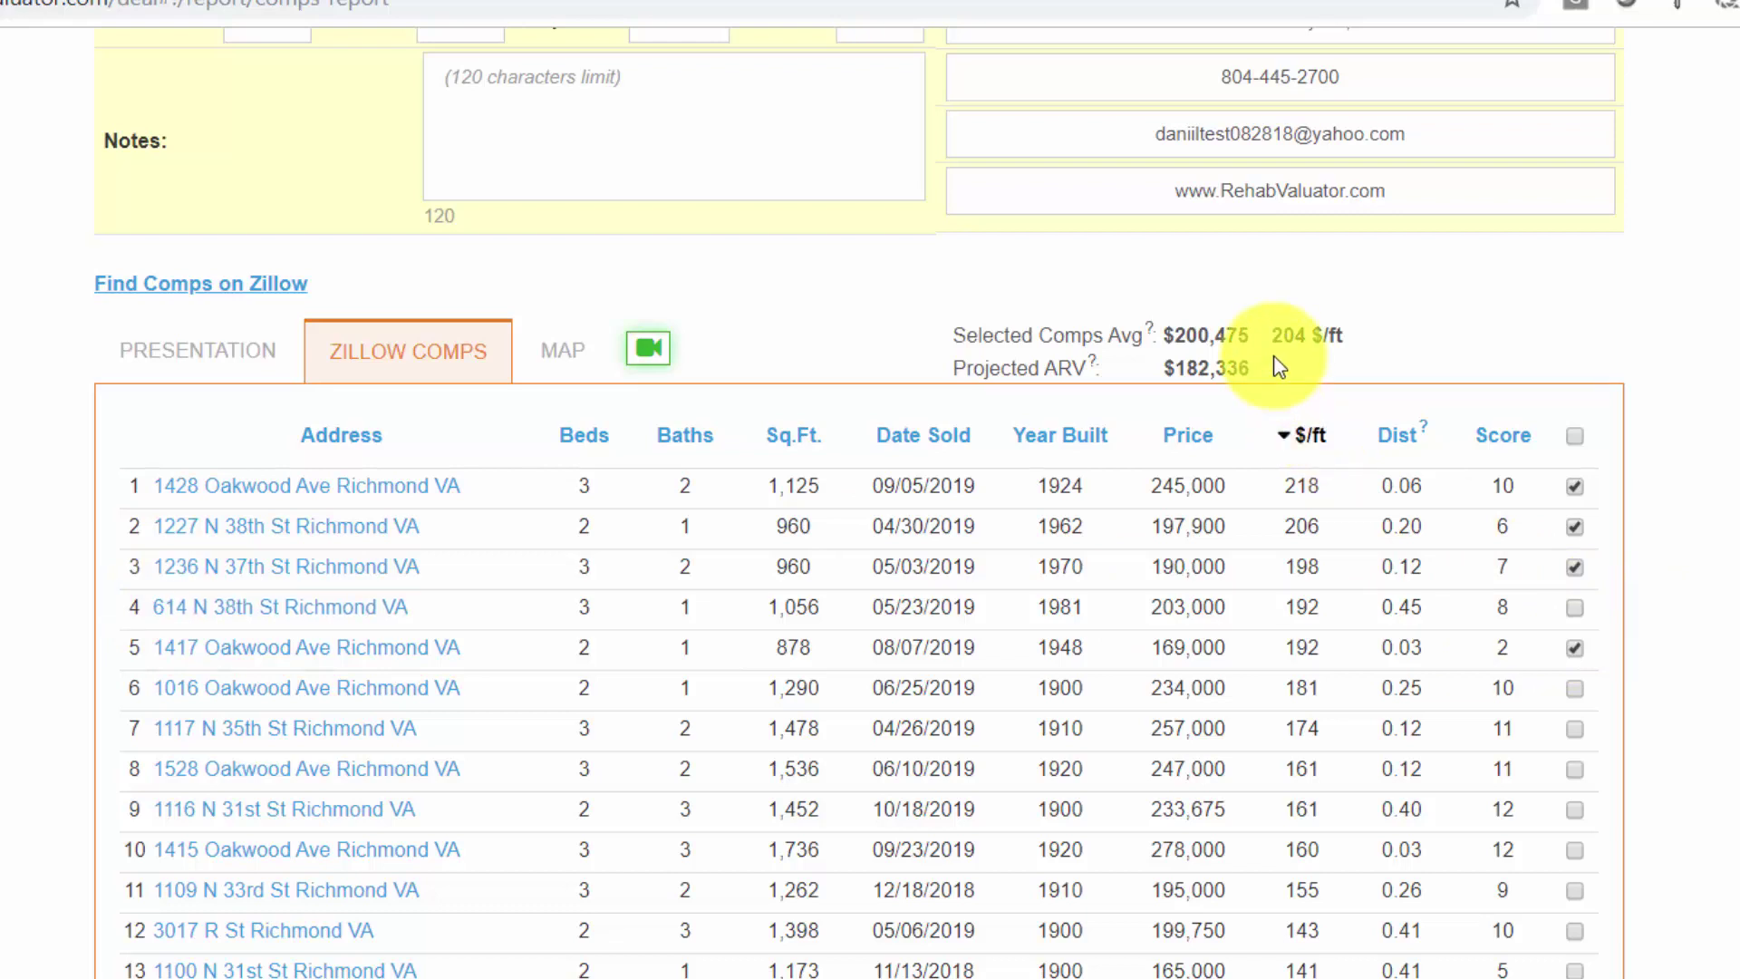
# - Highlight the resulting $182,336 projected ARV
pyautogui.moveTo(1343, 339); pyautogui.dragTo(1281, 361)
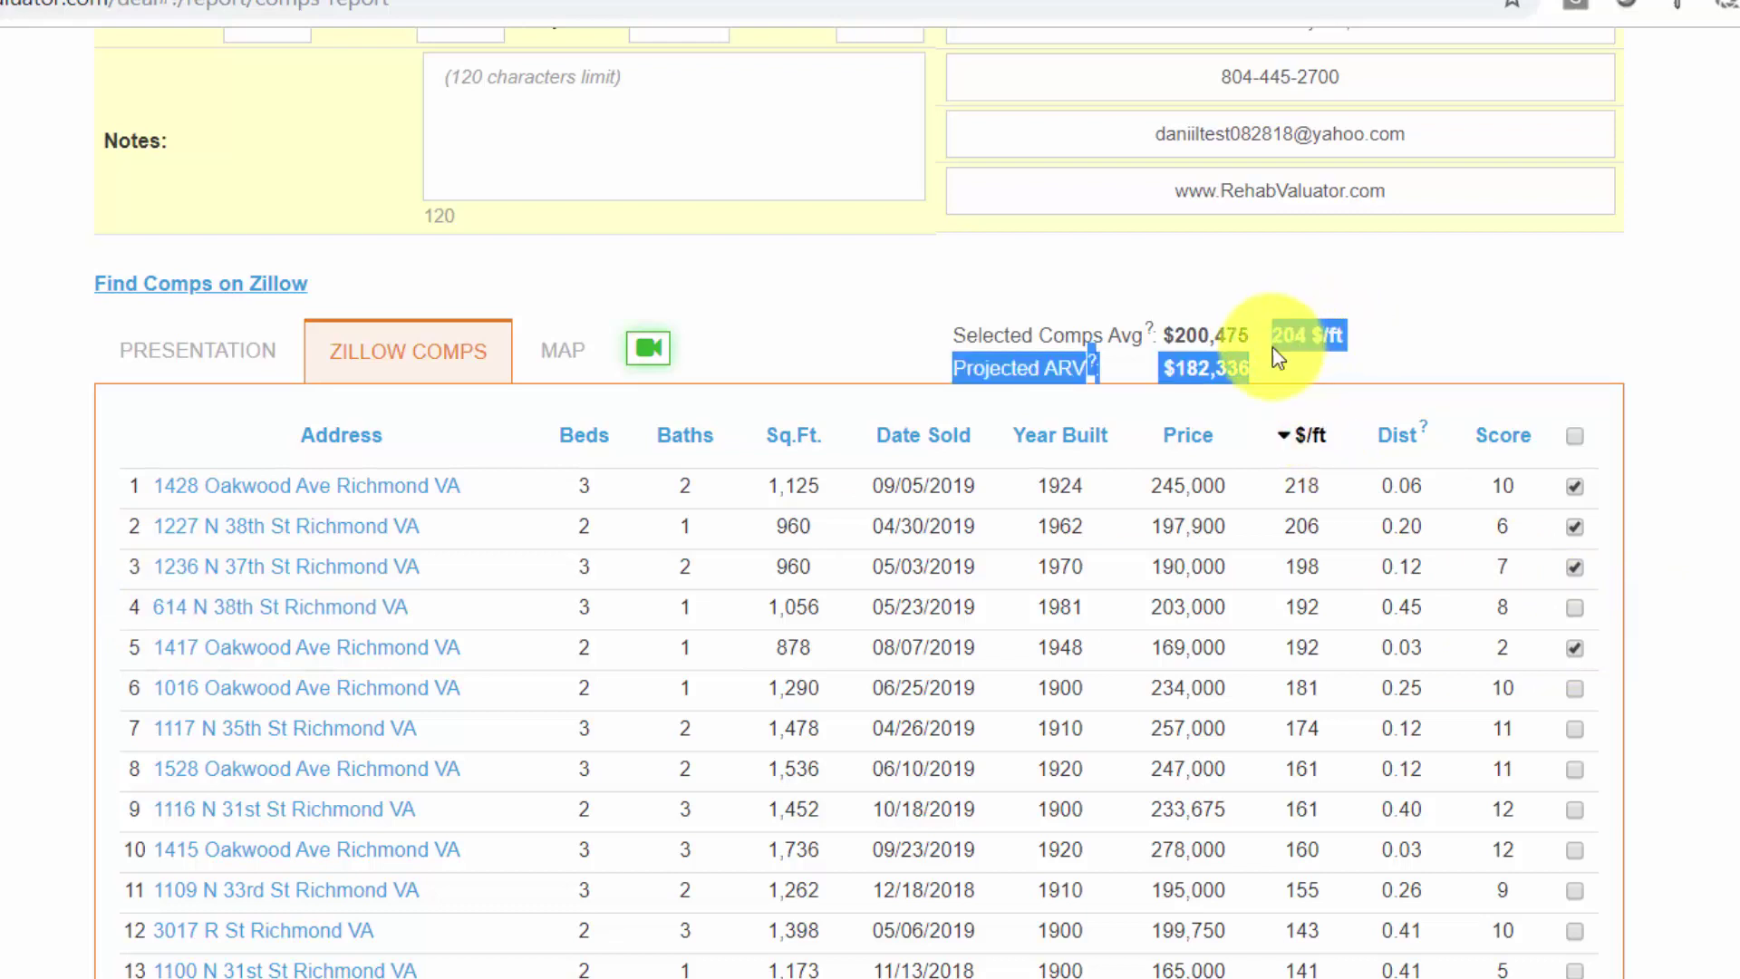
pyautogui.click(1262, 359)
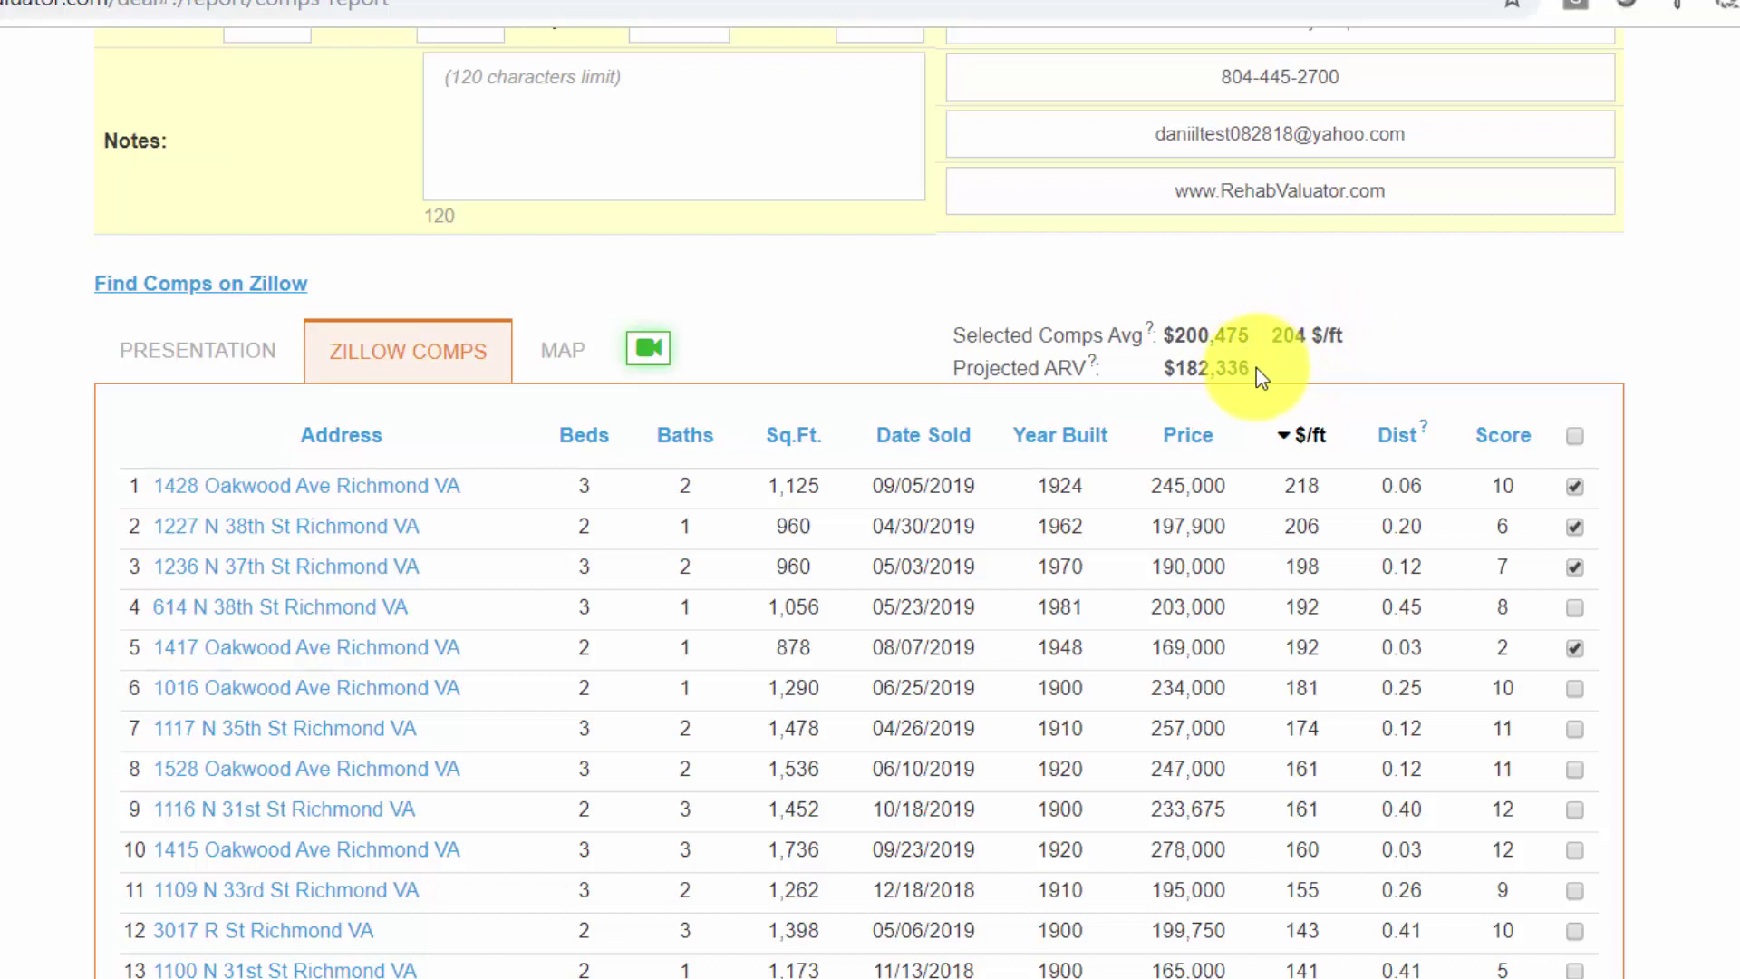
pyautogui.moveTo(1251, 366); pyautogui.dragTo(1163, 376)
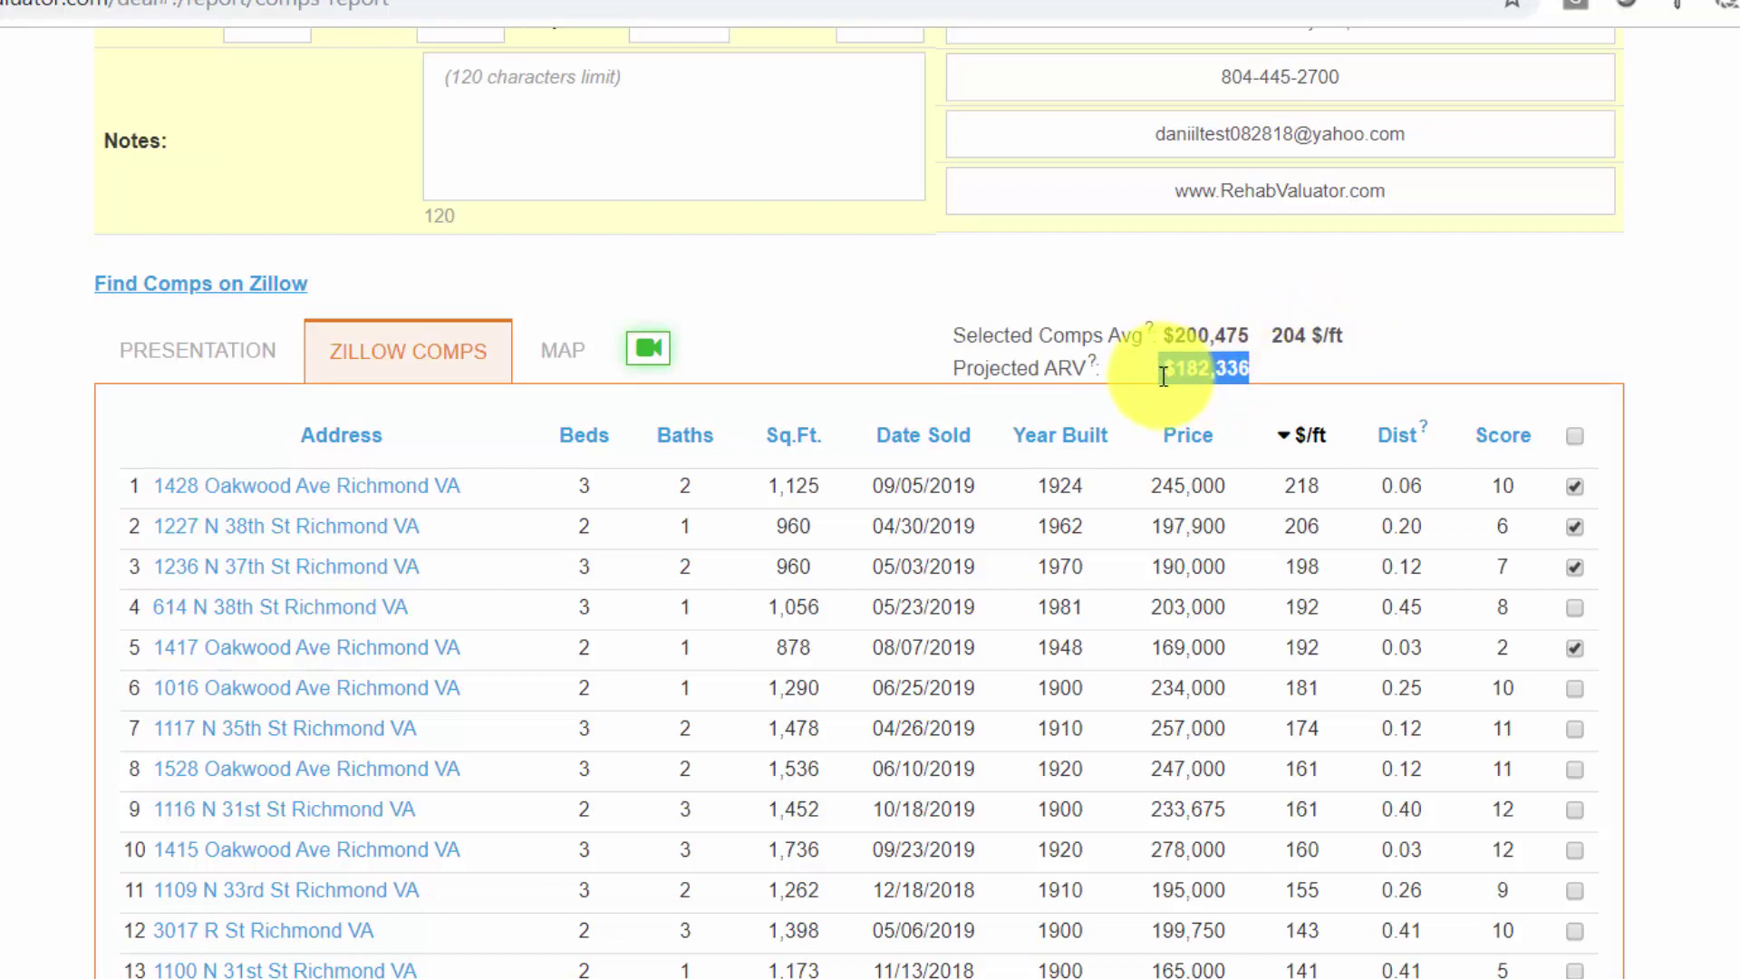
pyautogui.click(1302, 376)
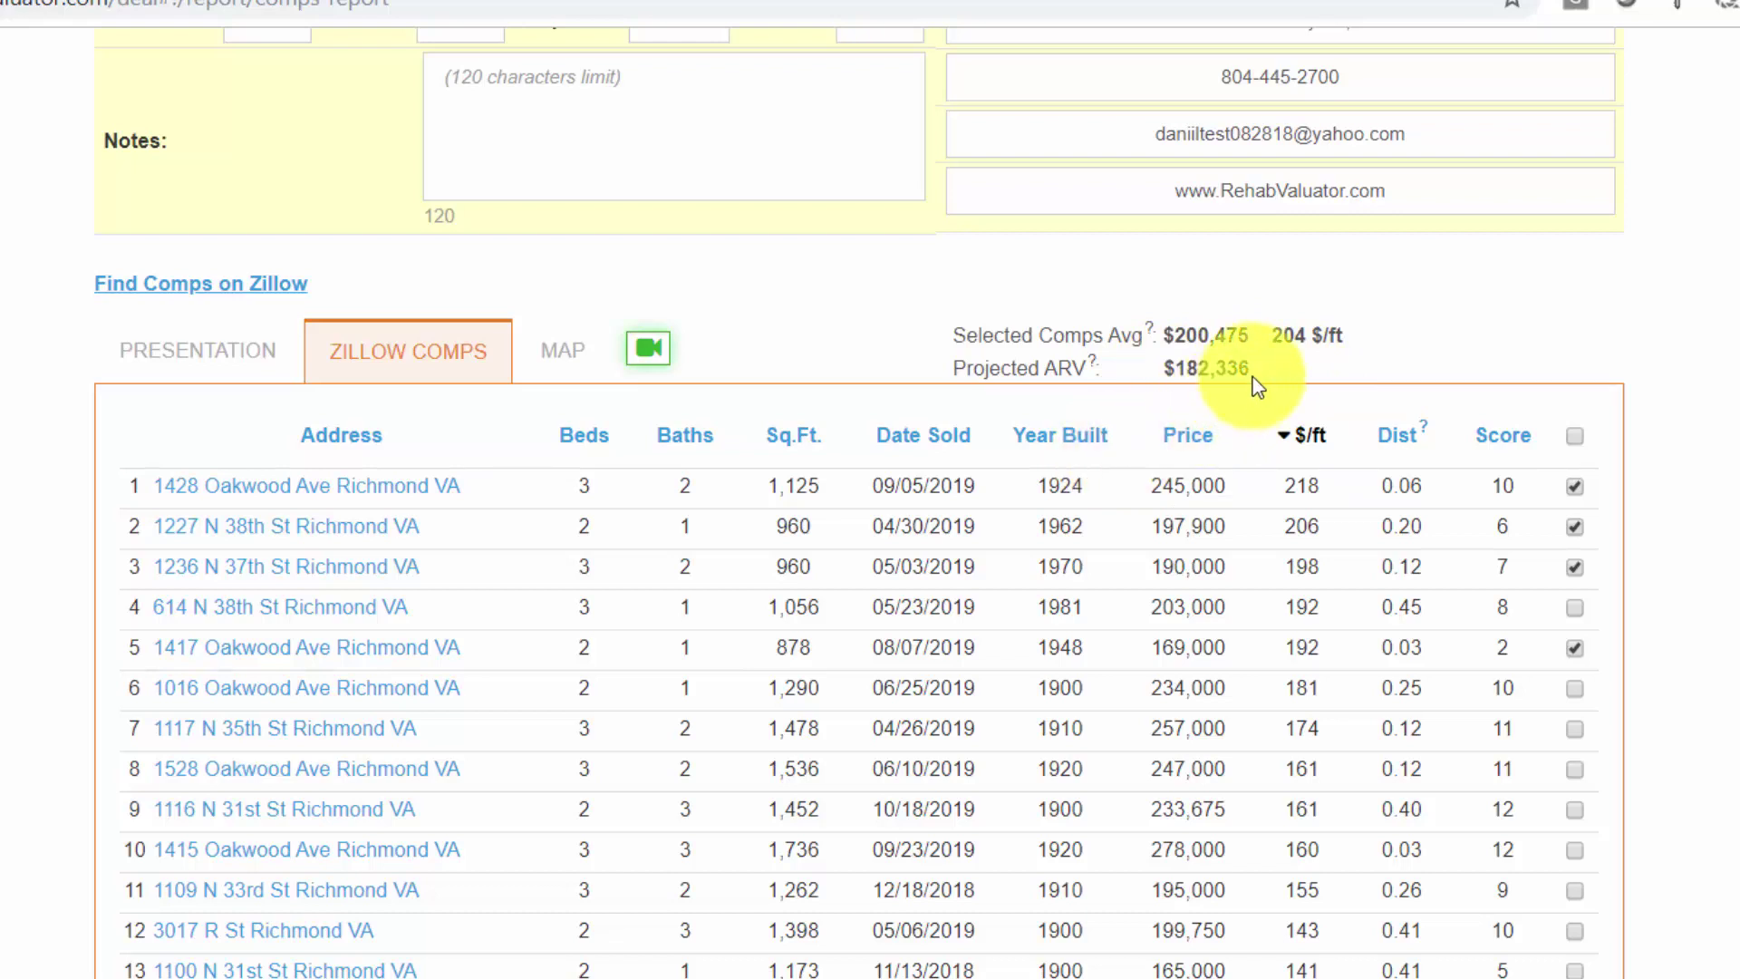
pyautogui.moveTo(1249, 369); pyautogui.dragTo(1163, 368)
pyautogui.click(1323, 400)
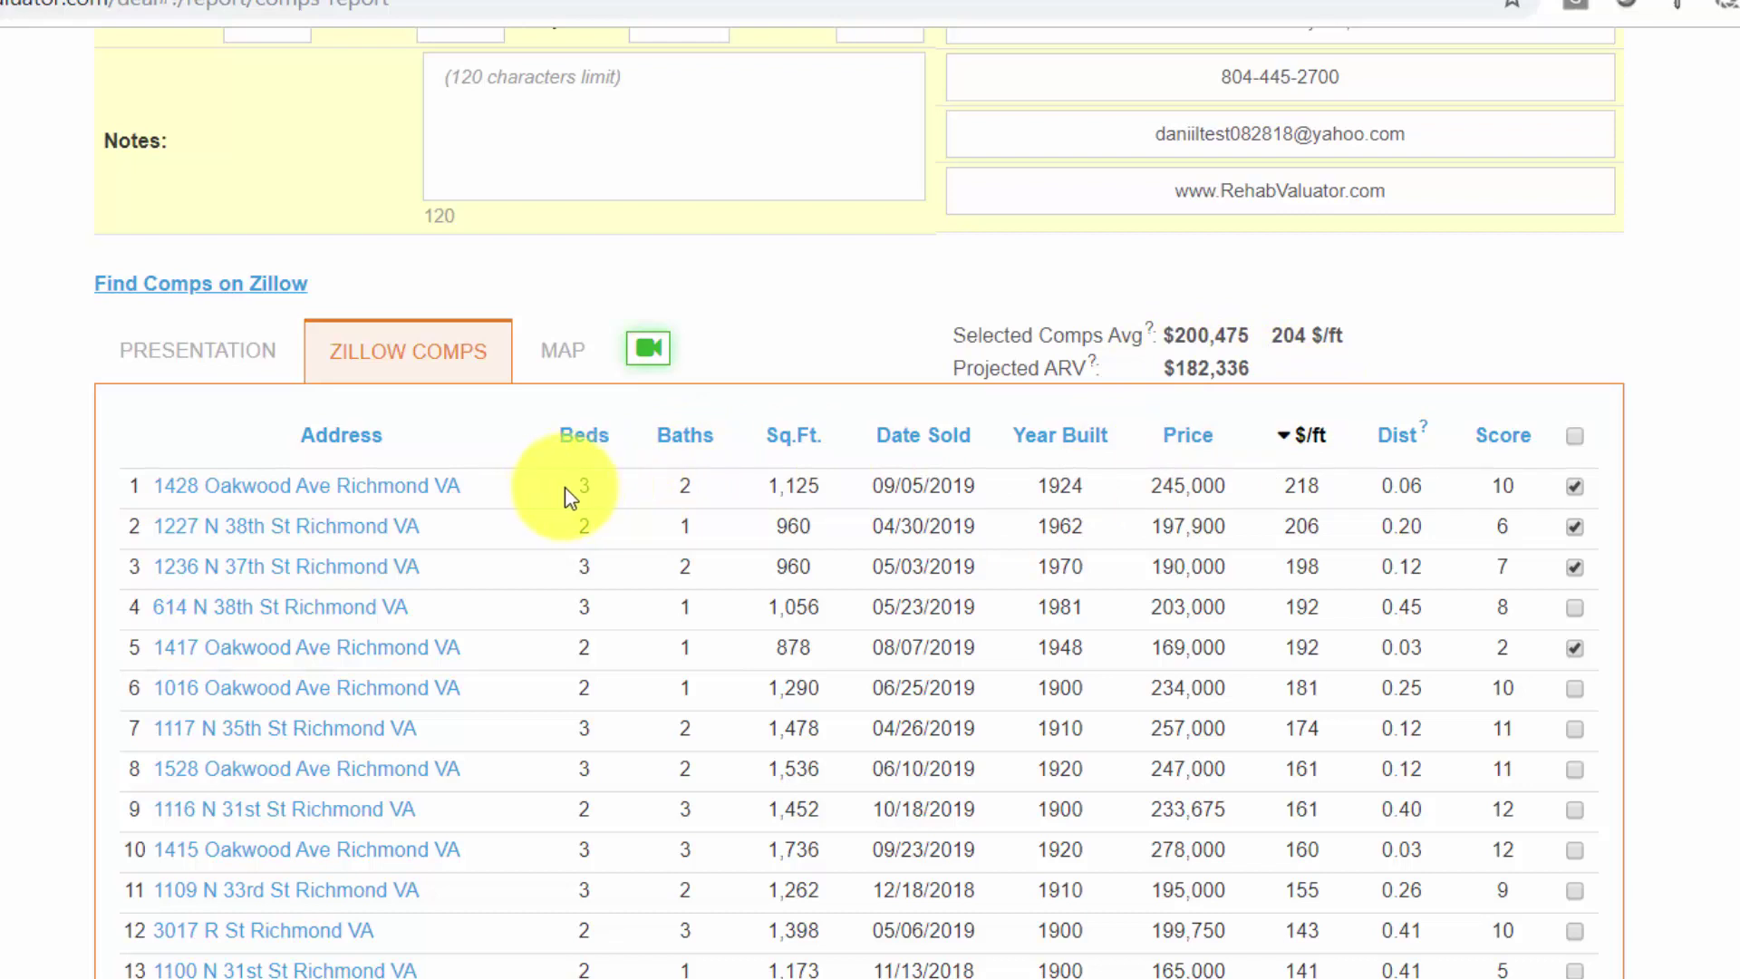
pyautogui.moveTo(1325, 489); pyautogui.dragTo(1280, 489)
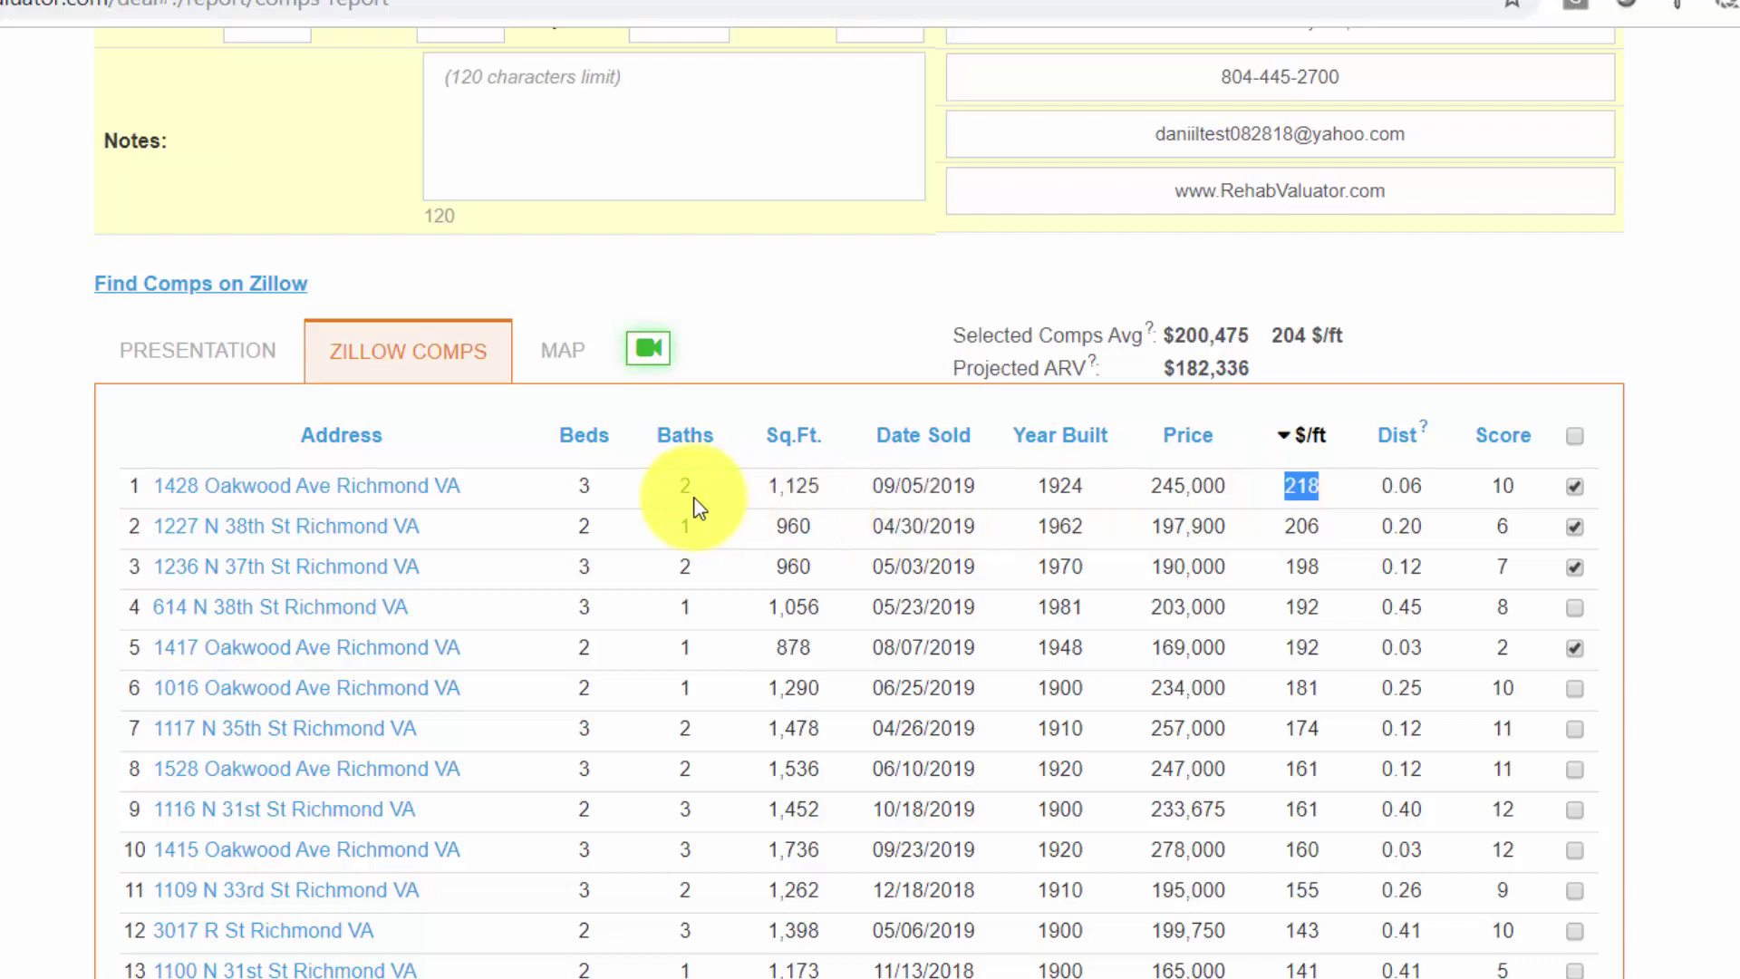
pyautogui.click(641, 481)
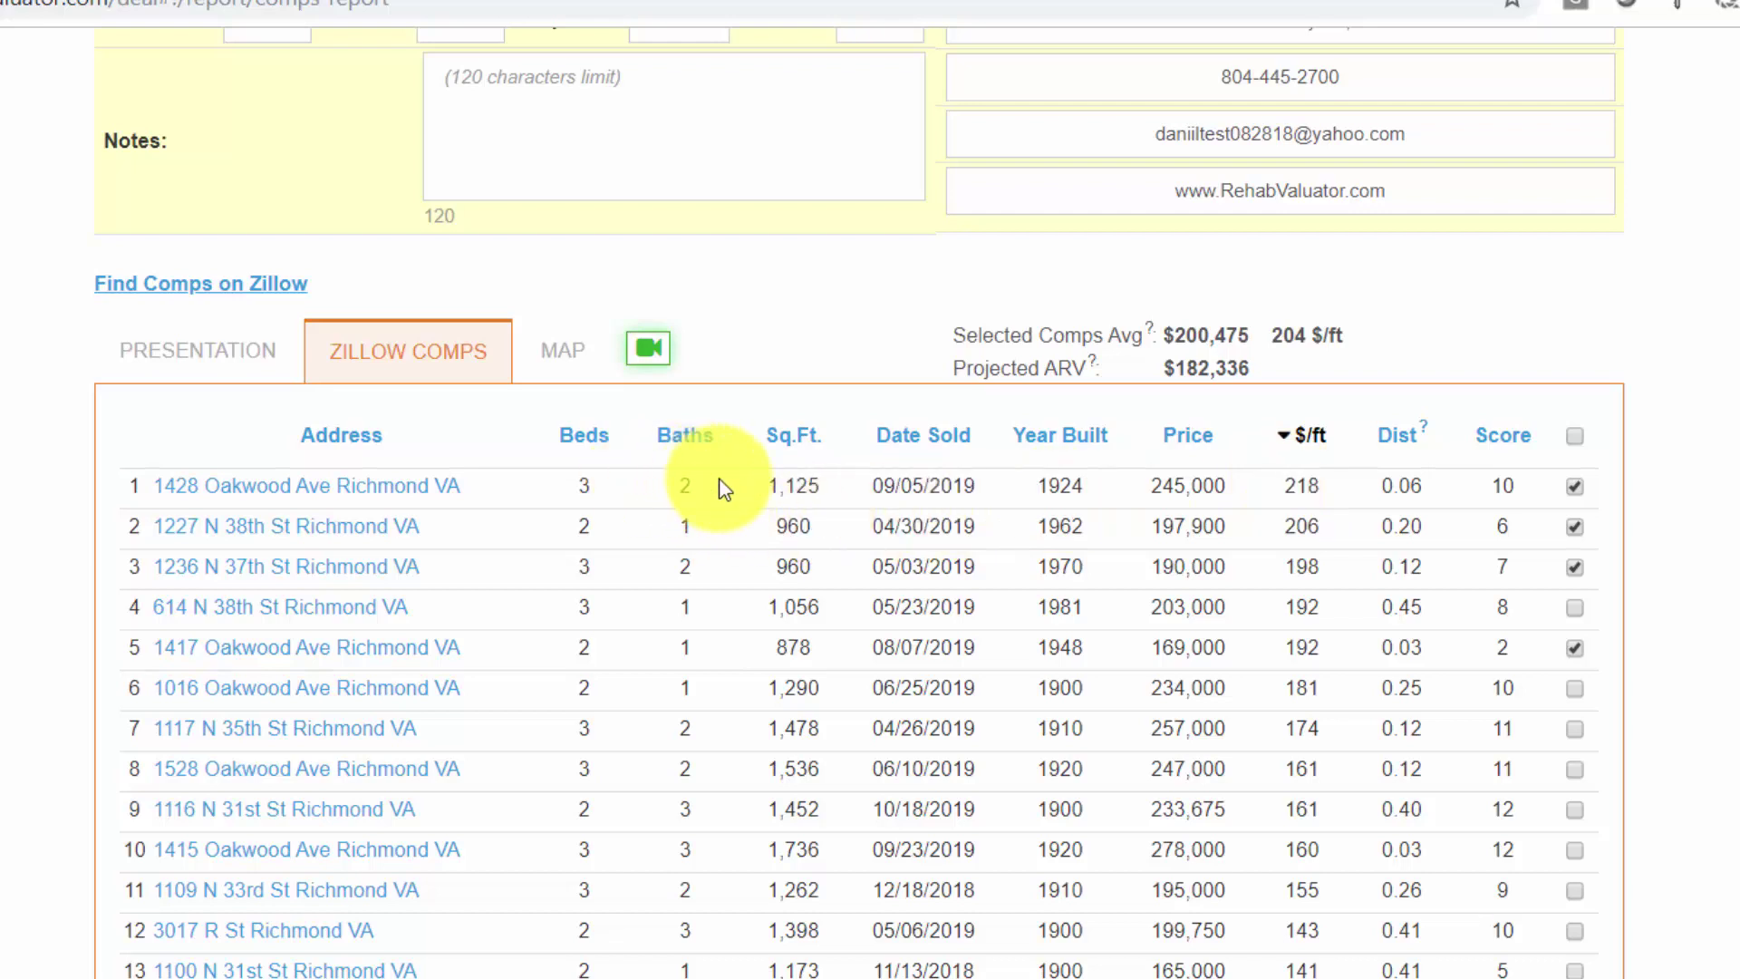
pyautogui.moveTo(722, 491); pyautogui.dragTo(616, 494)
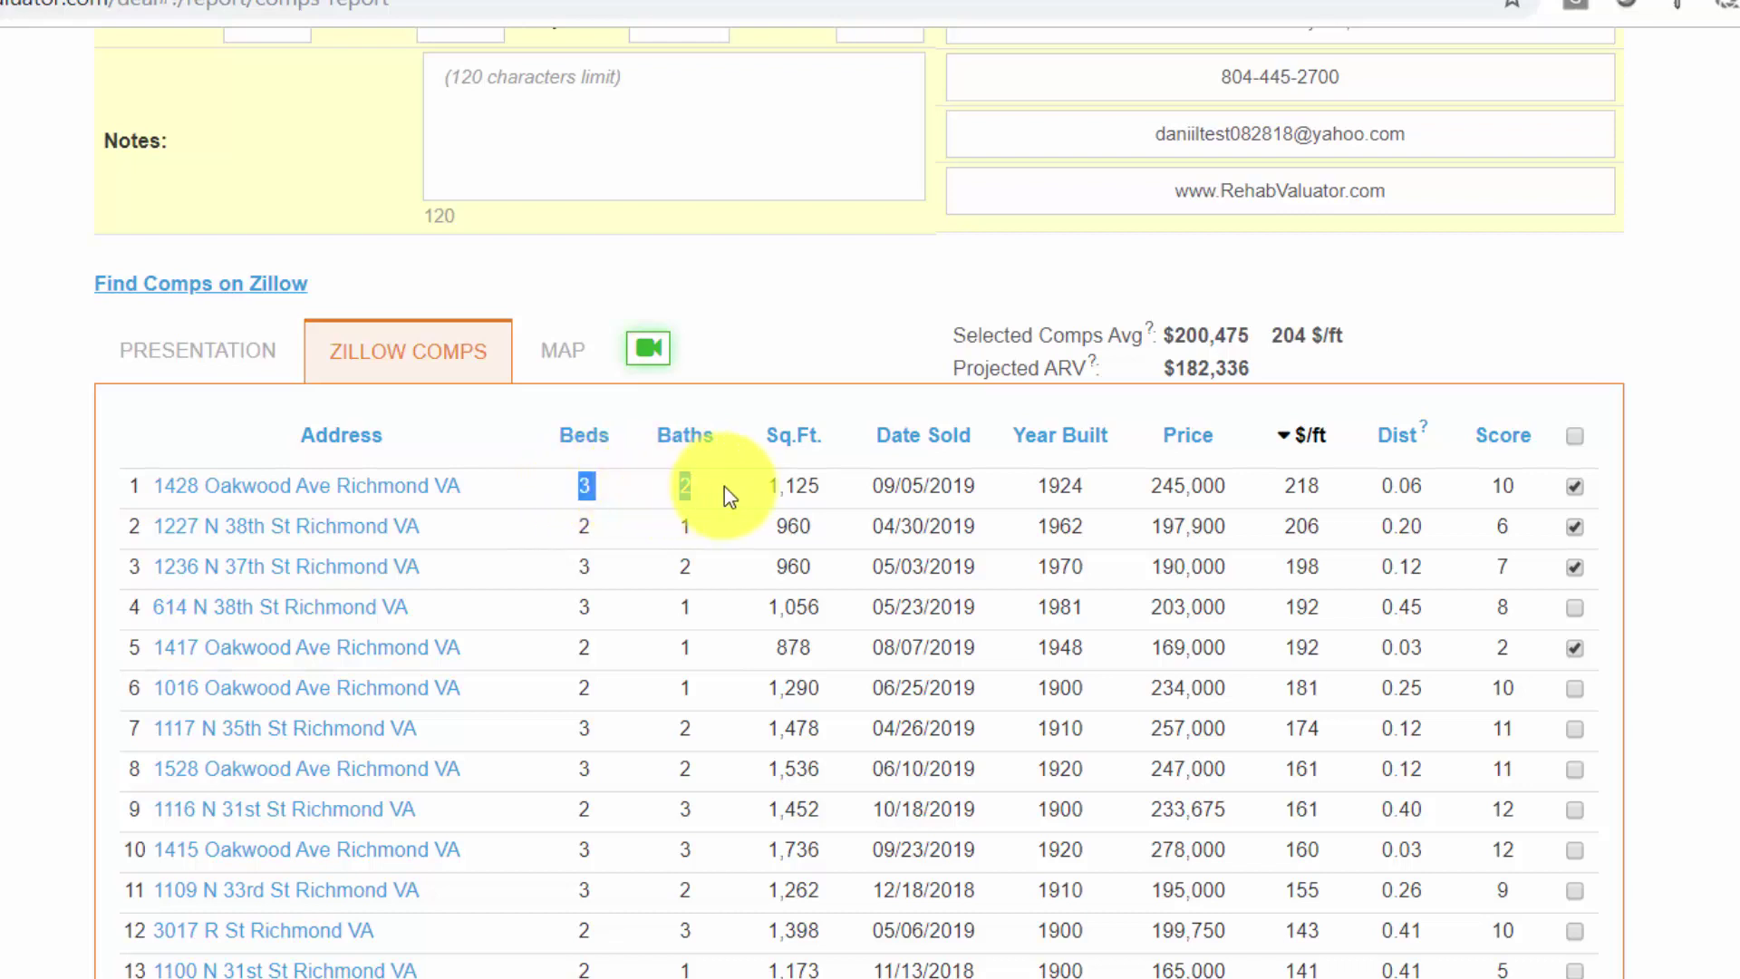
pyautogui.moveTo(863, 478); pyautogui.dragTo(776, 477)
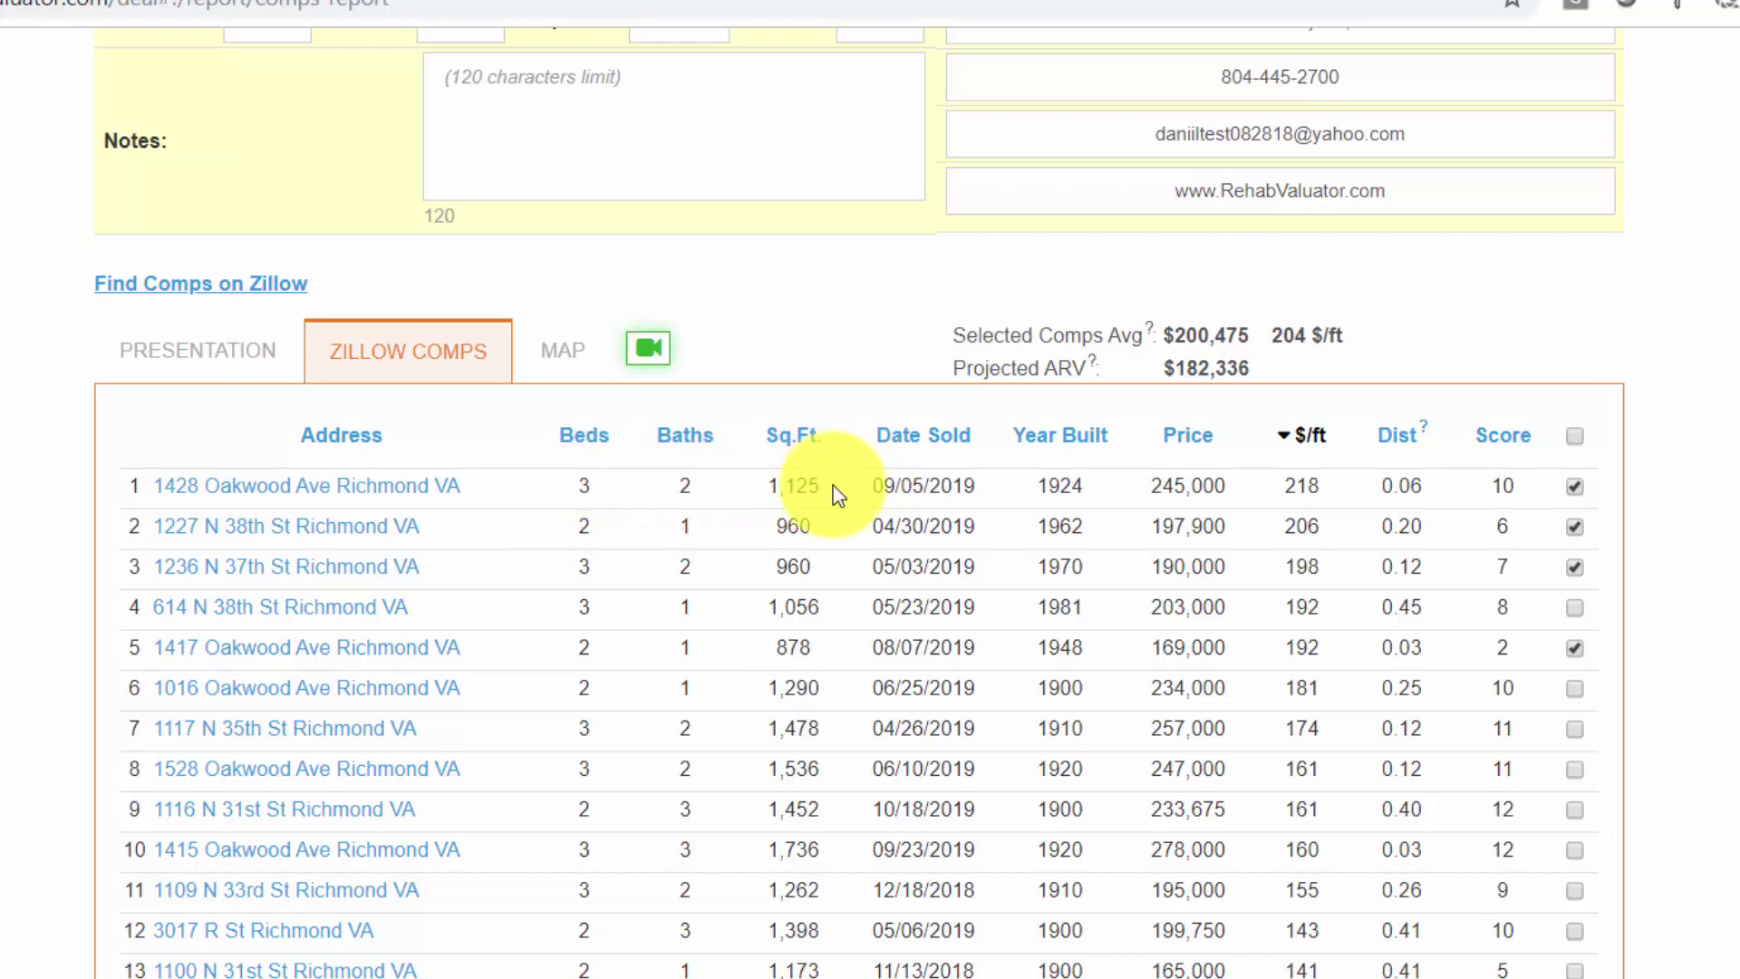
pyautogui.click(1575, 487)
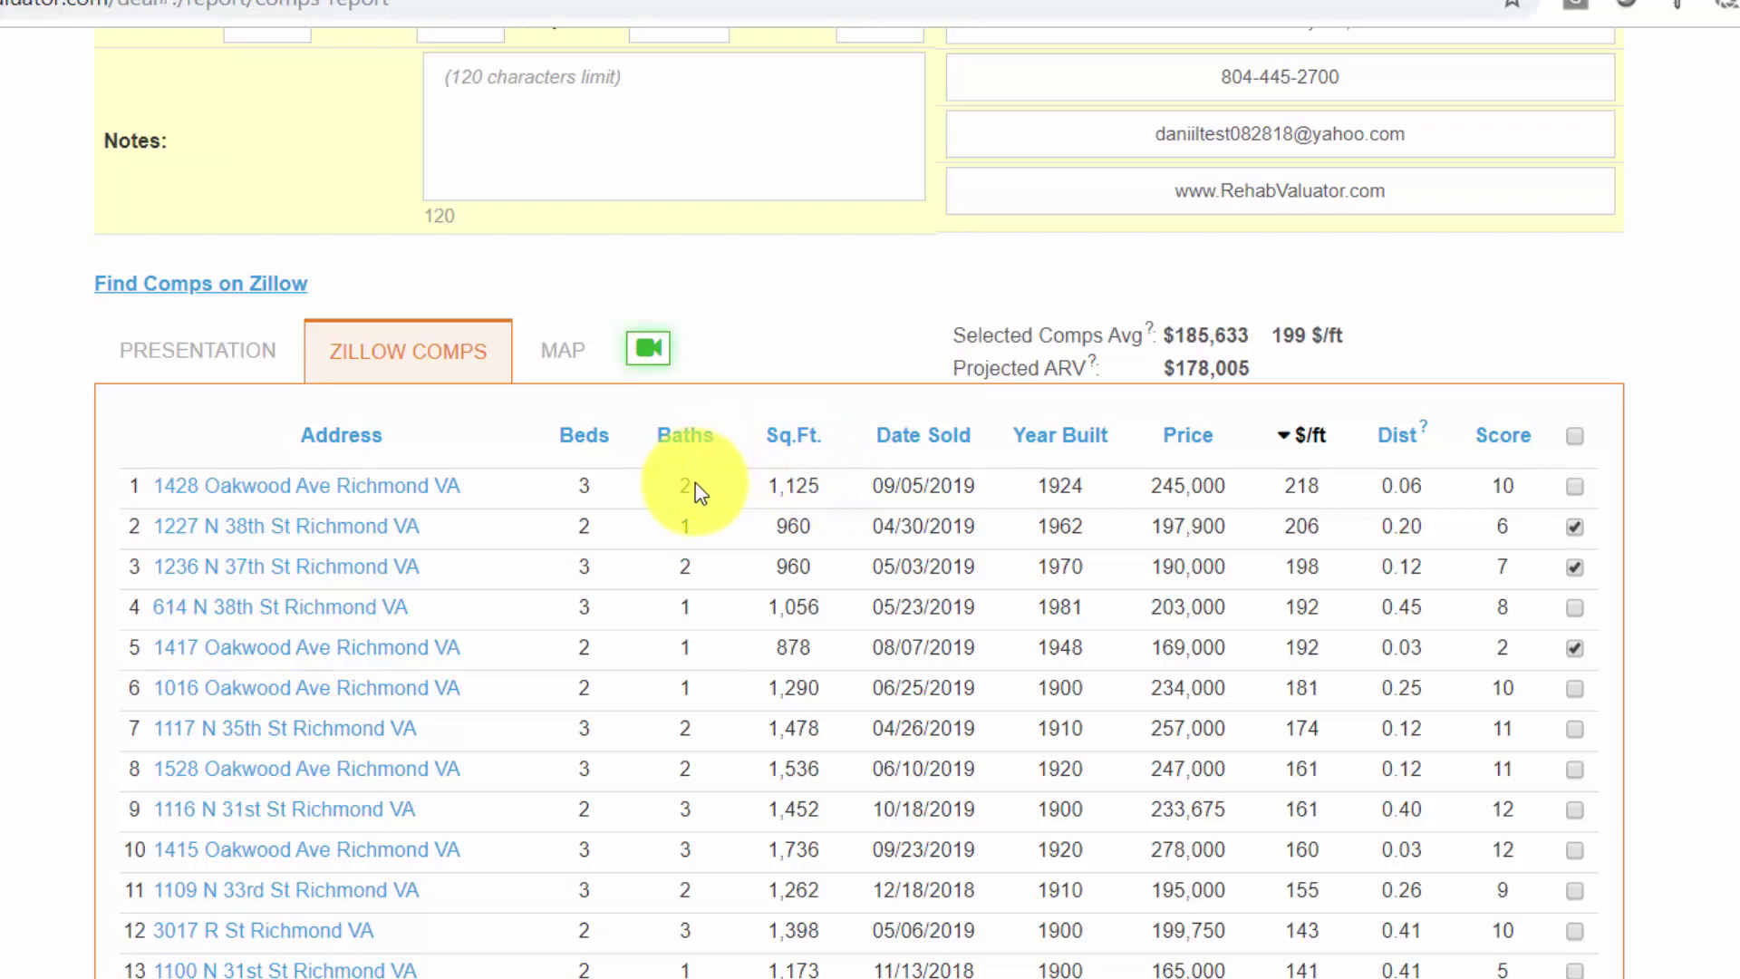
pyautogui.doubleClick(584, 527)
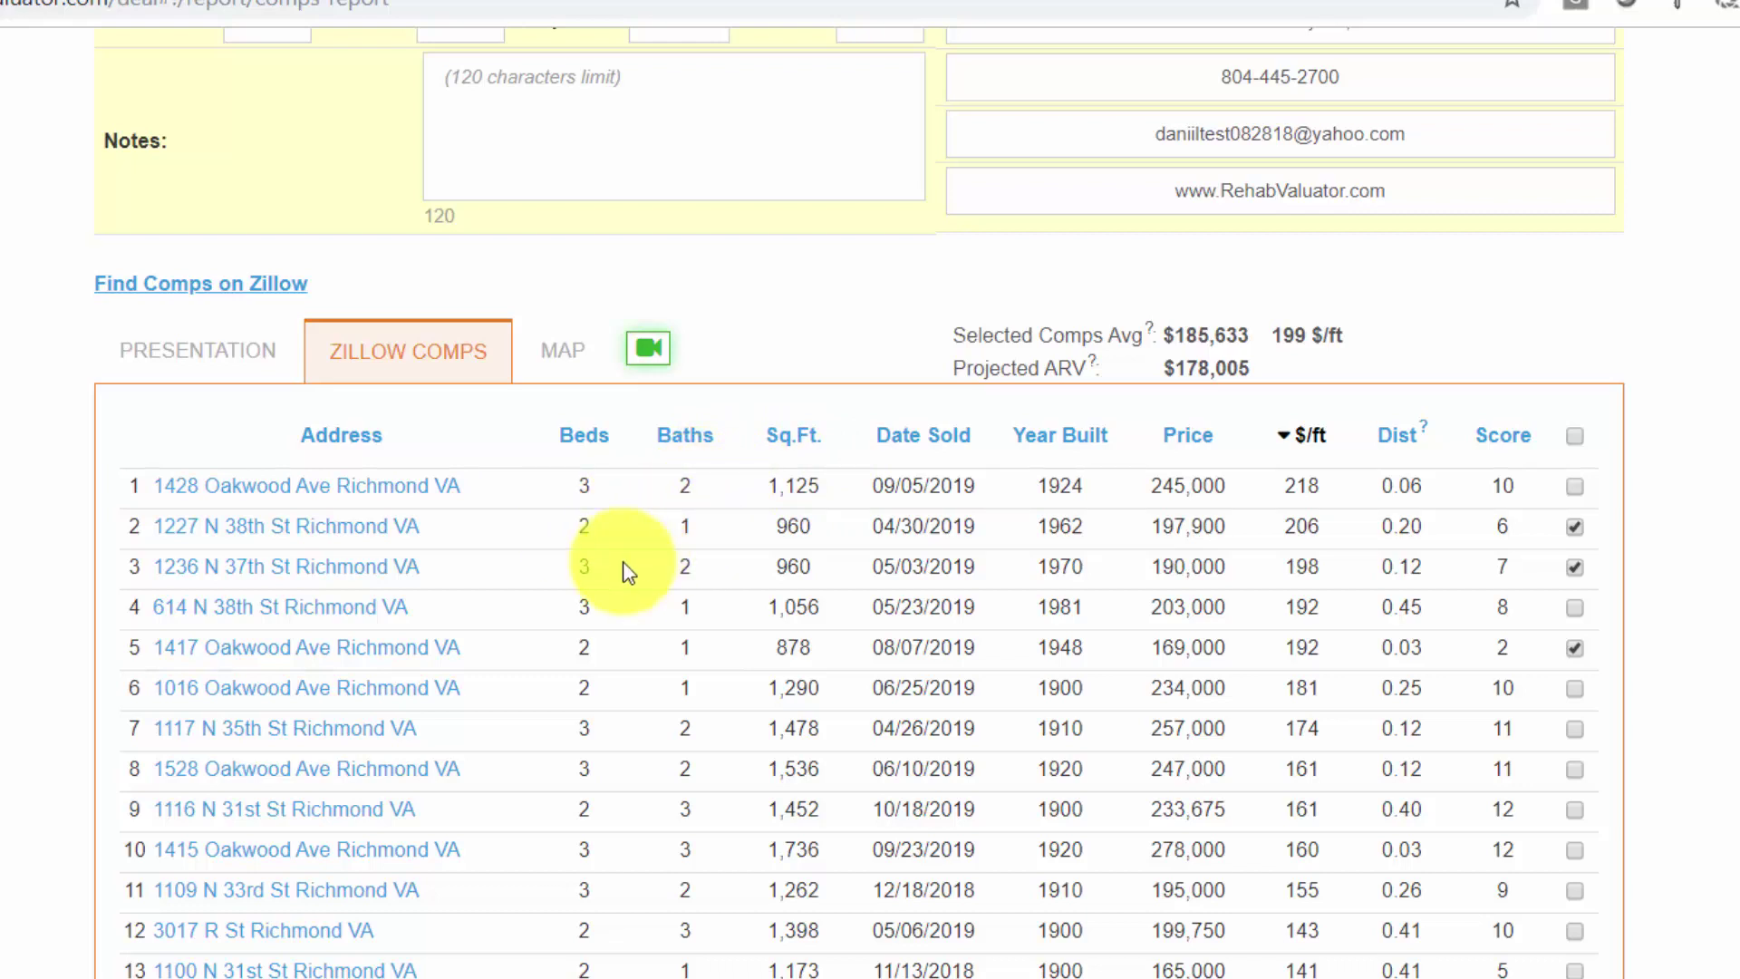
pyautogui.moveTo(821, 568); pyautogui.dragTo(776, 575)
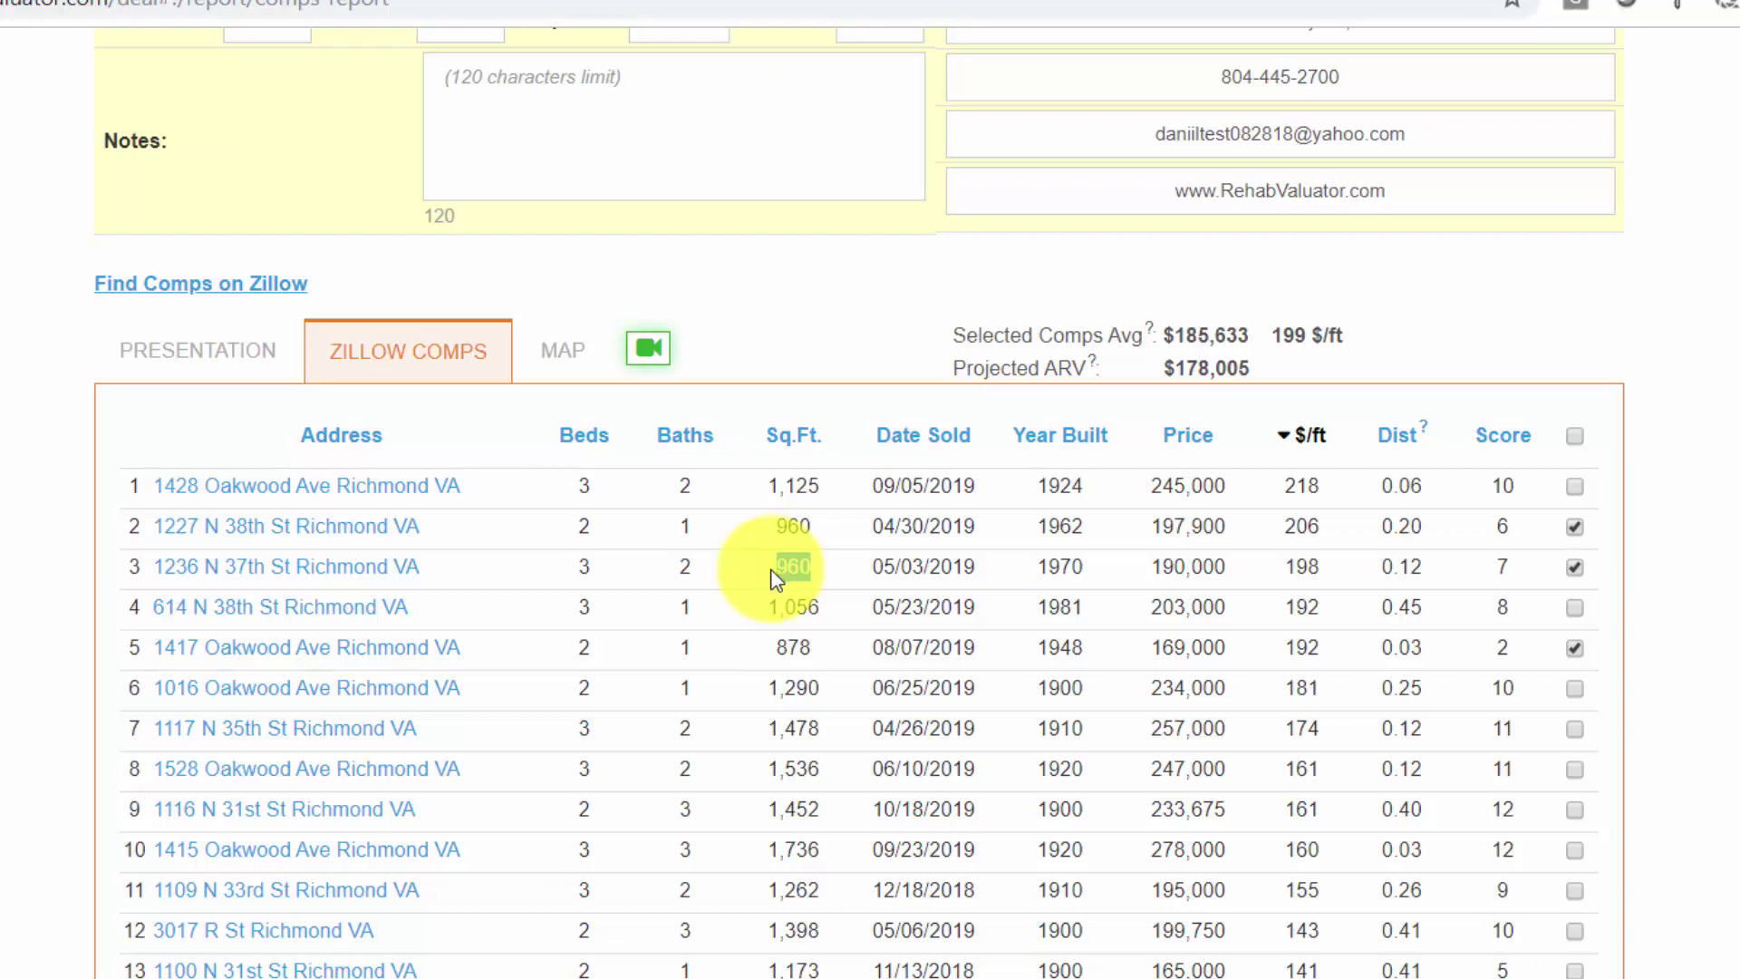
pyautogui.click(360, 576)
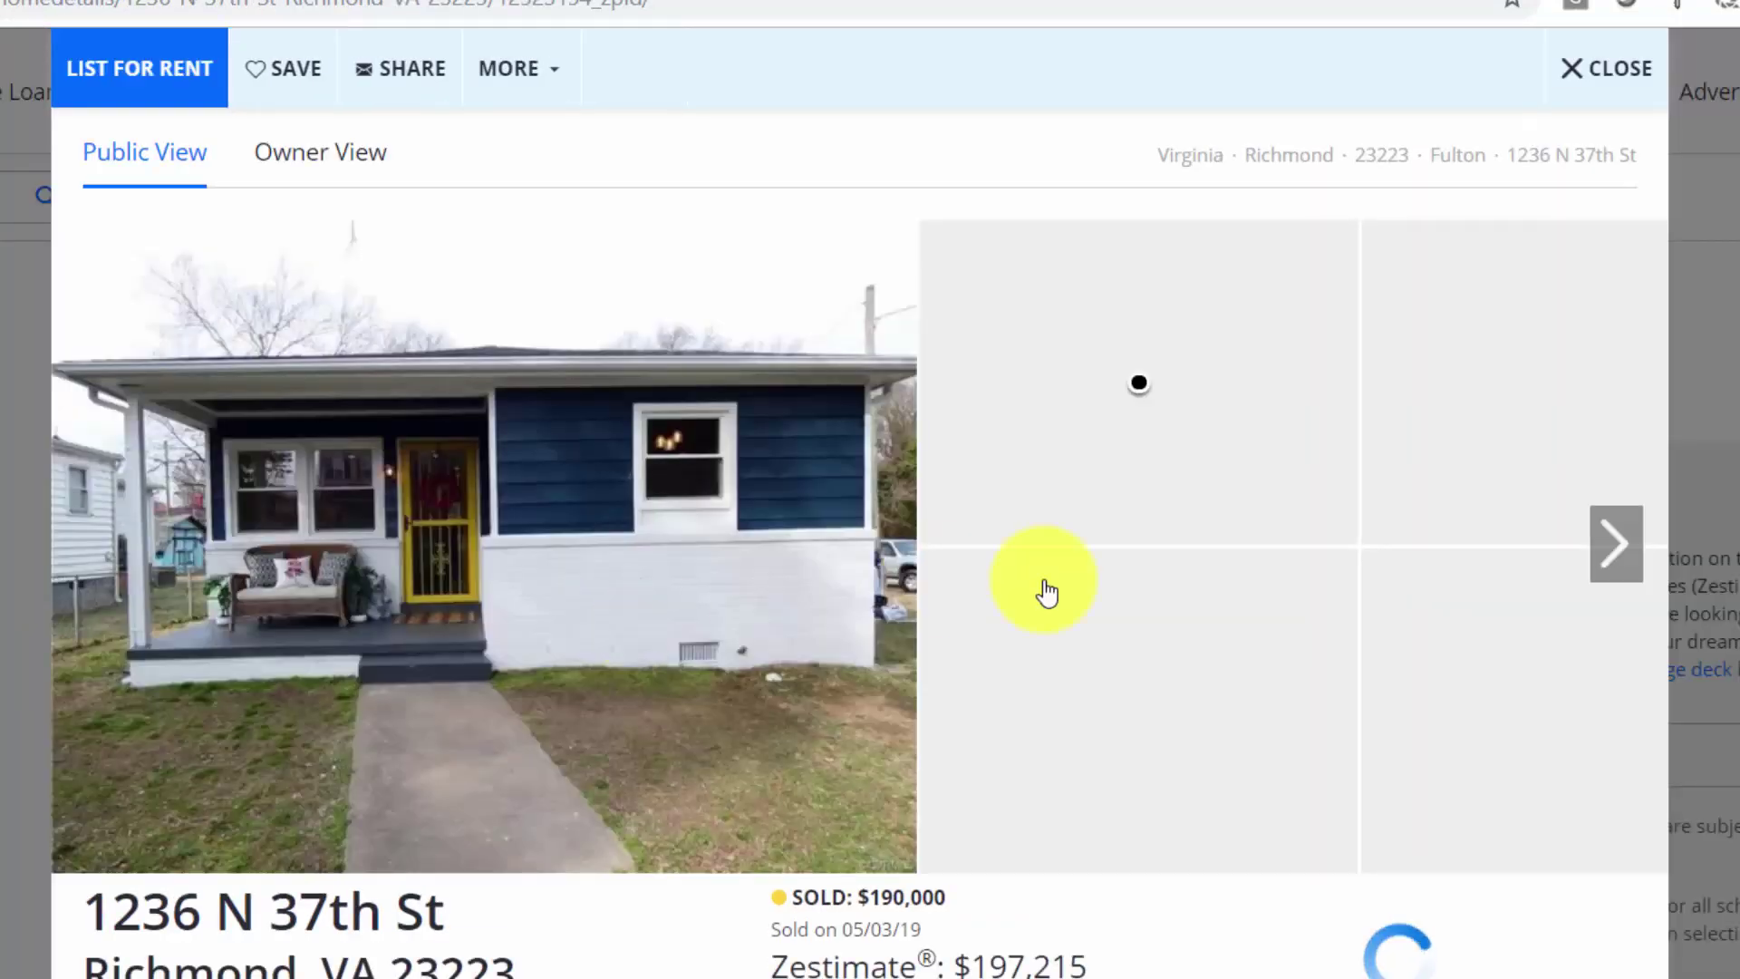
pyautogui.click(1613, 557)
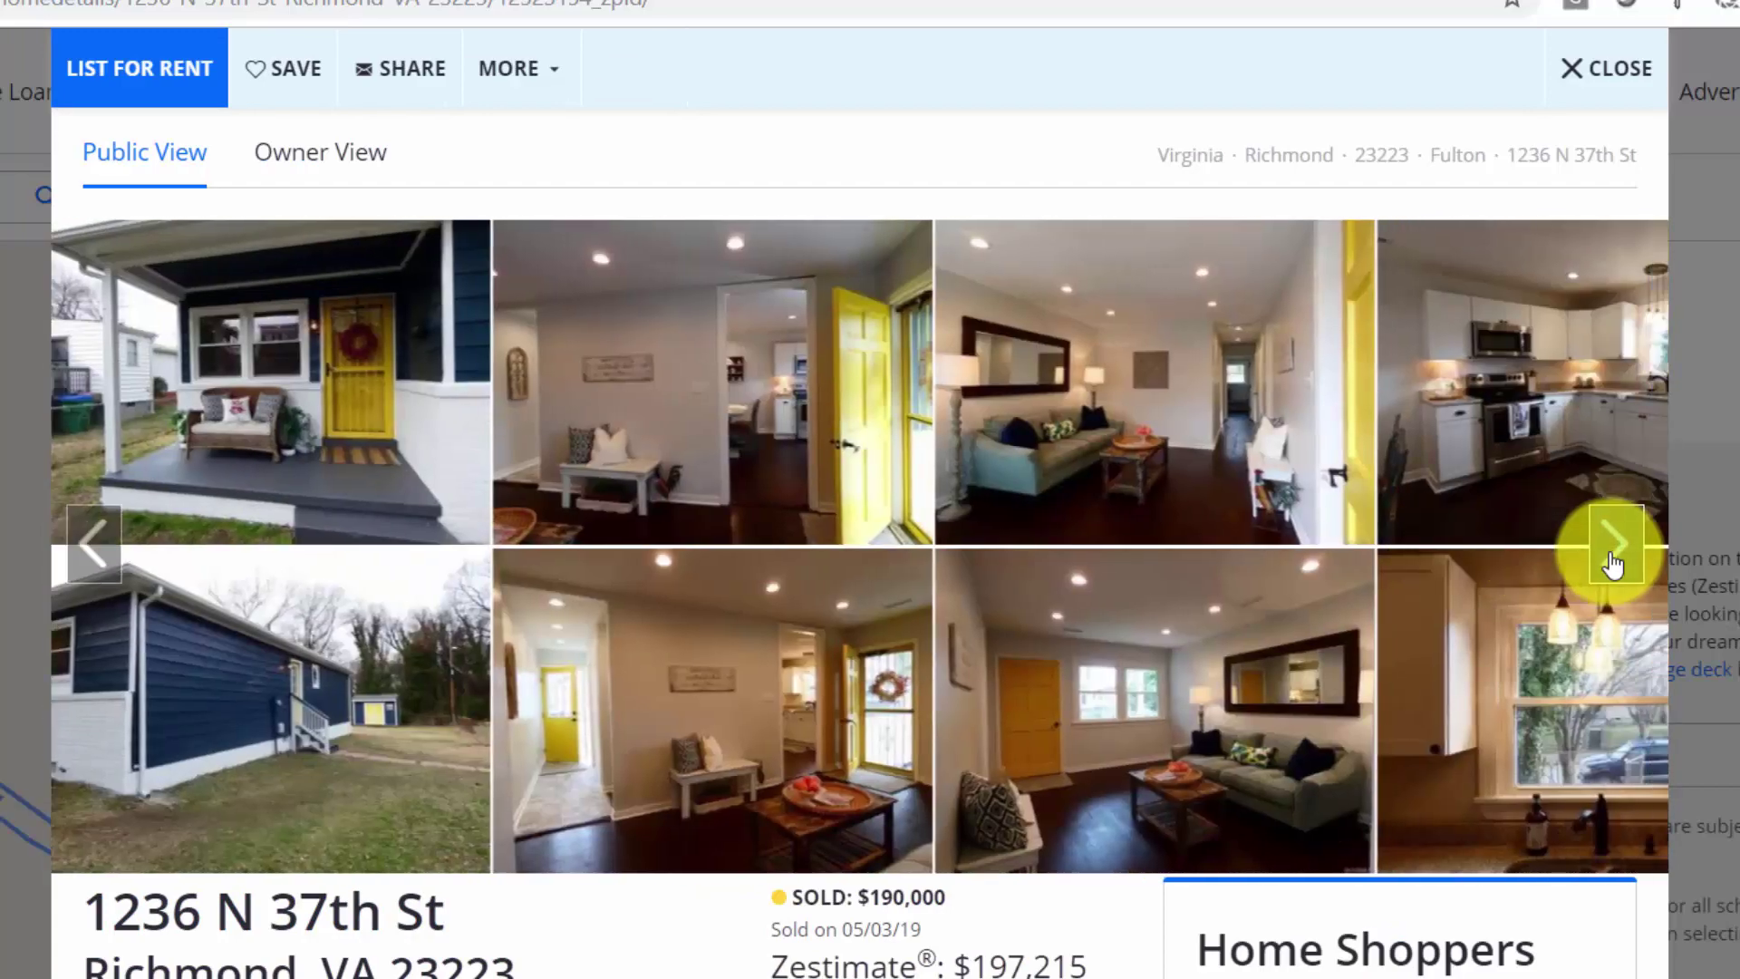
pyautogui.click(1613, 562)
pyautogui.click(1613, 561)
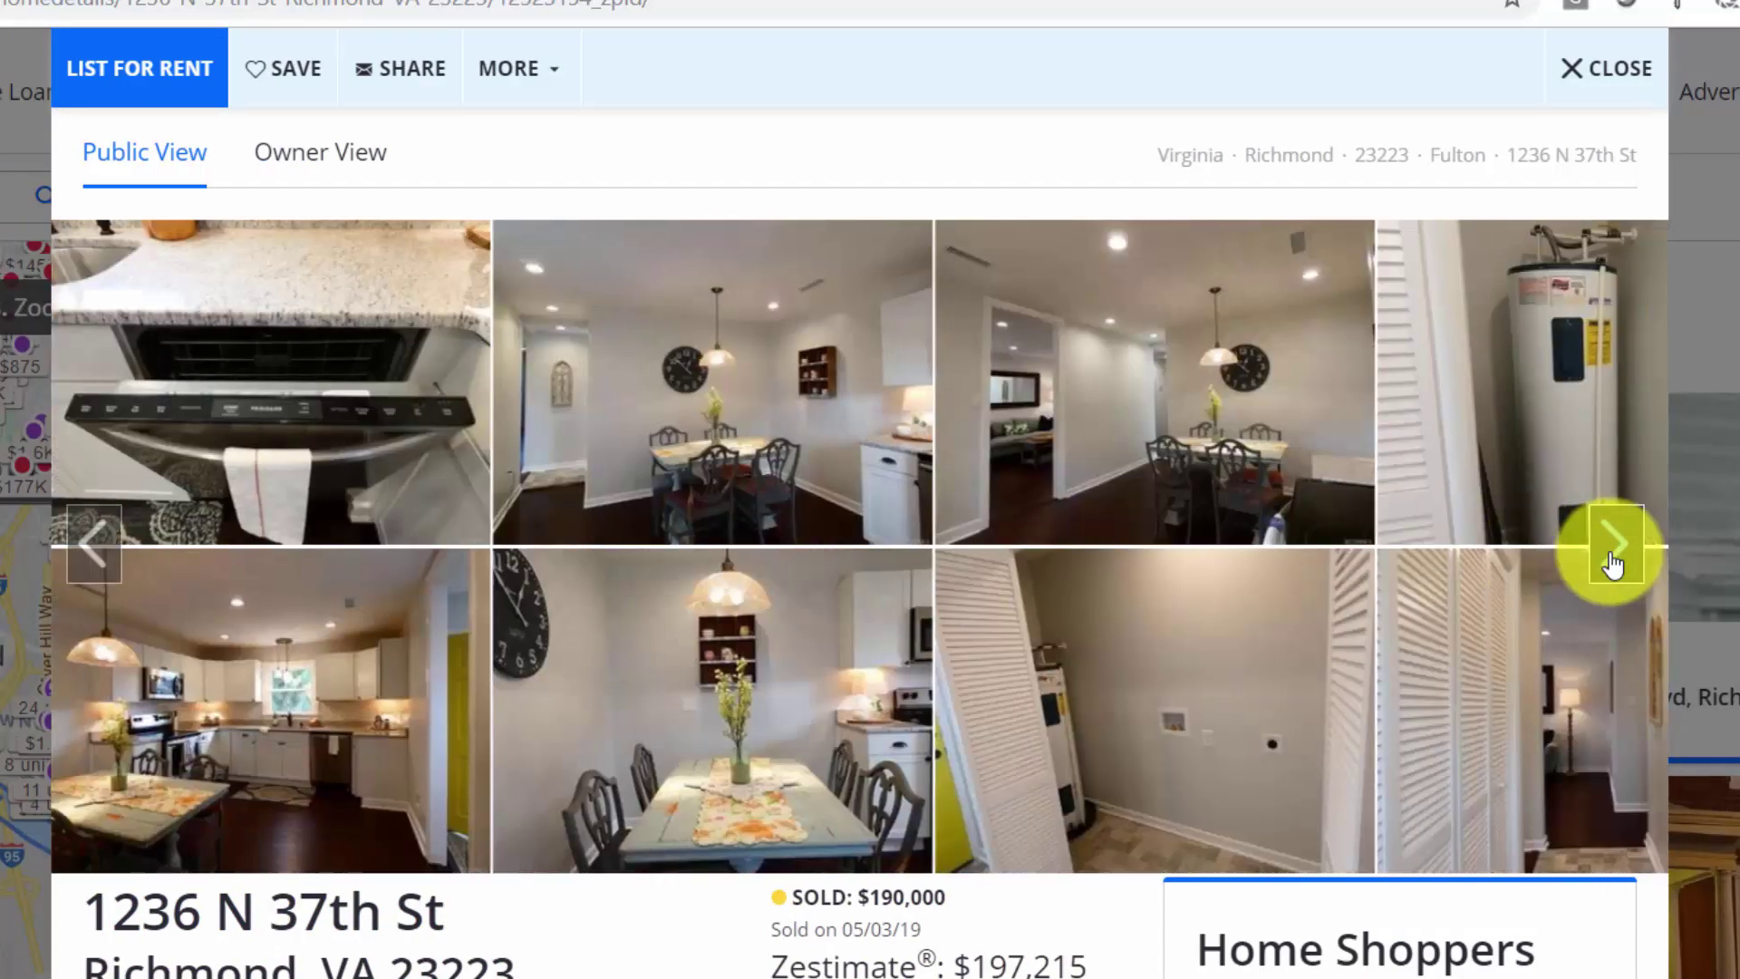
pyautogui.click(1613, 562)
pyautogui.click(1614, 562)
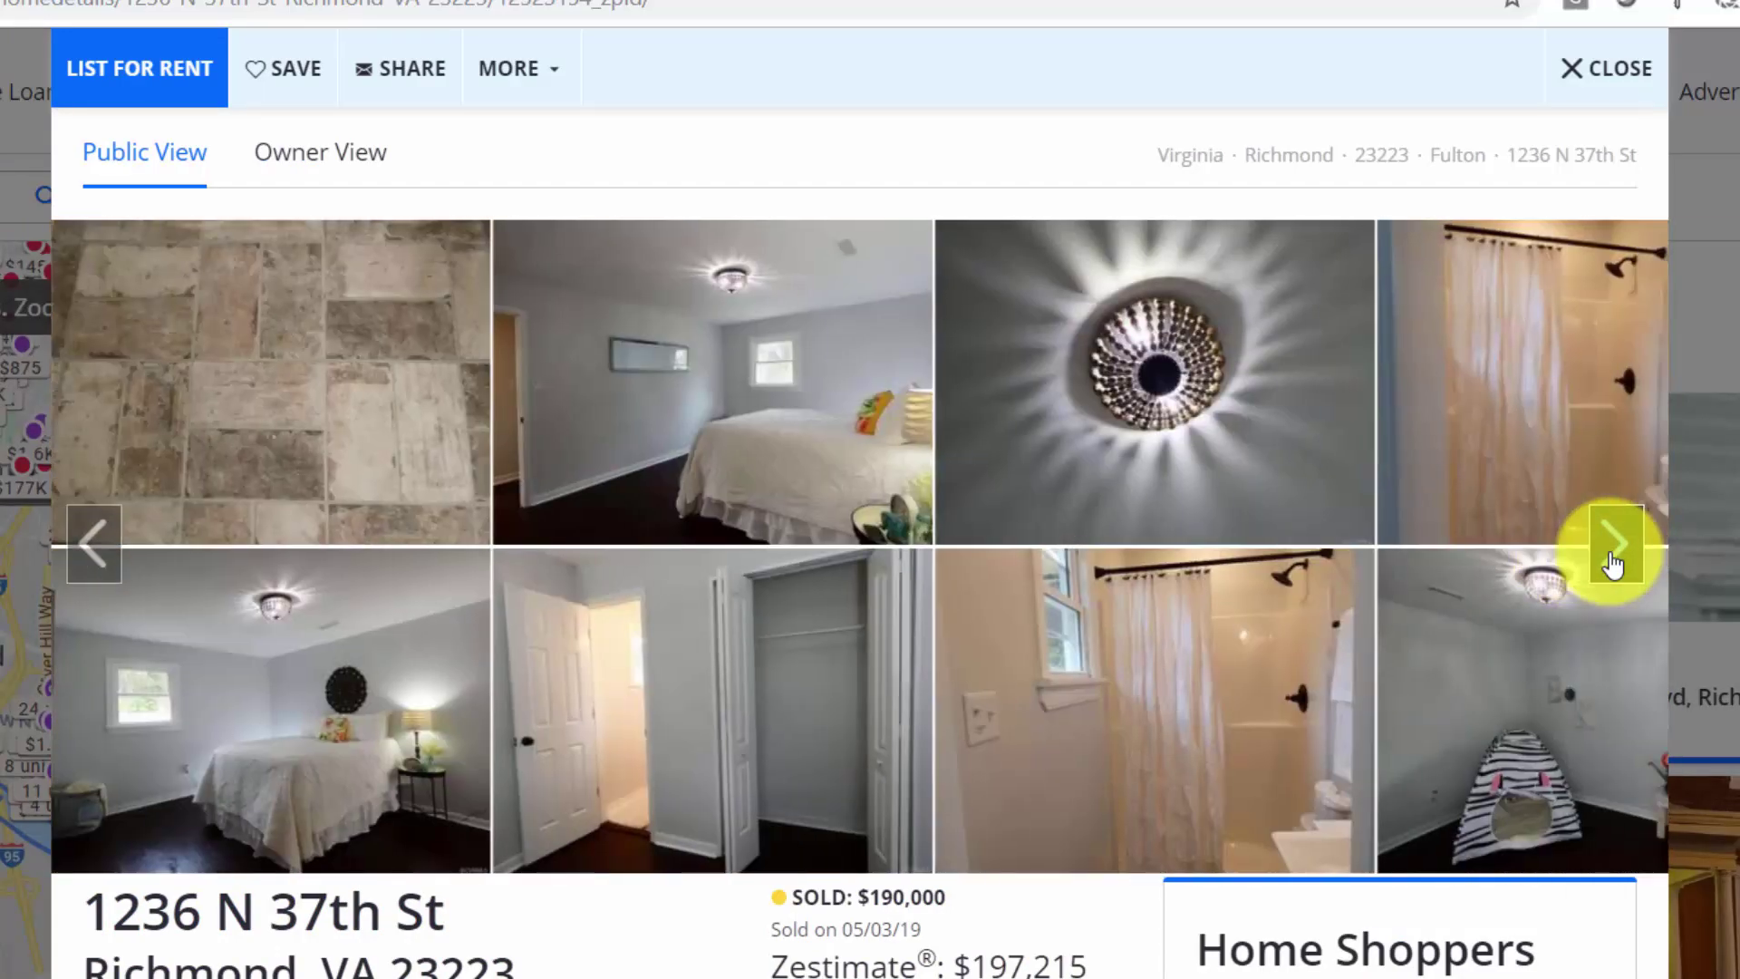
pyautogui.click(1614, 562)
pyautogui.click(1613, 562)
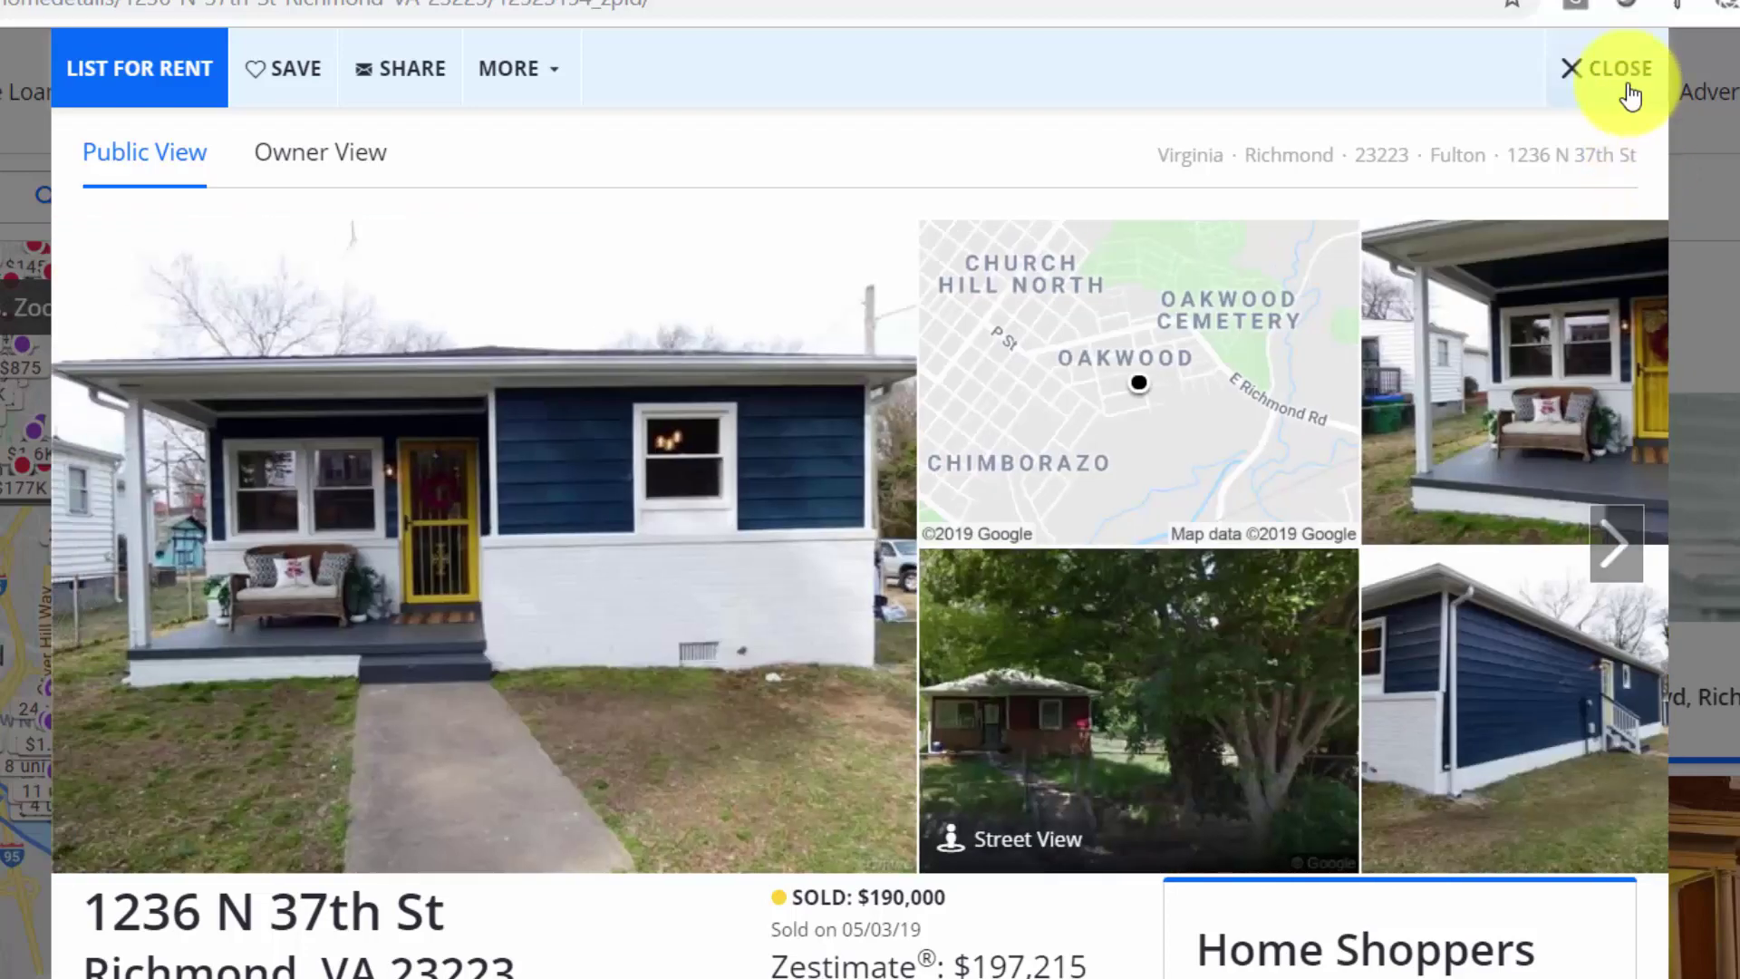
pyautogui.click(1617, 68)
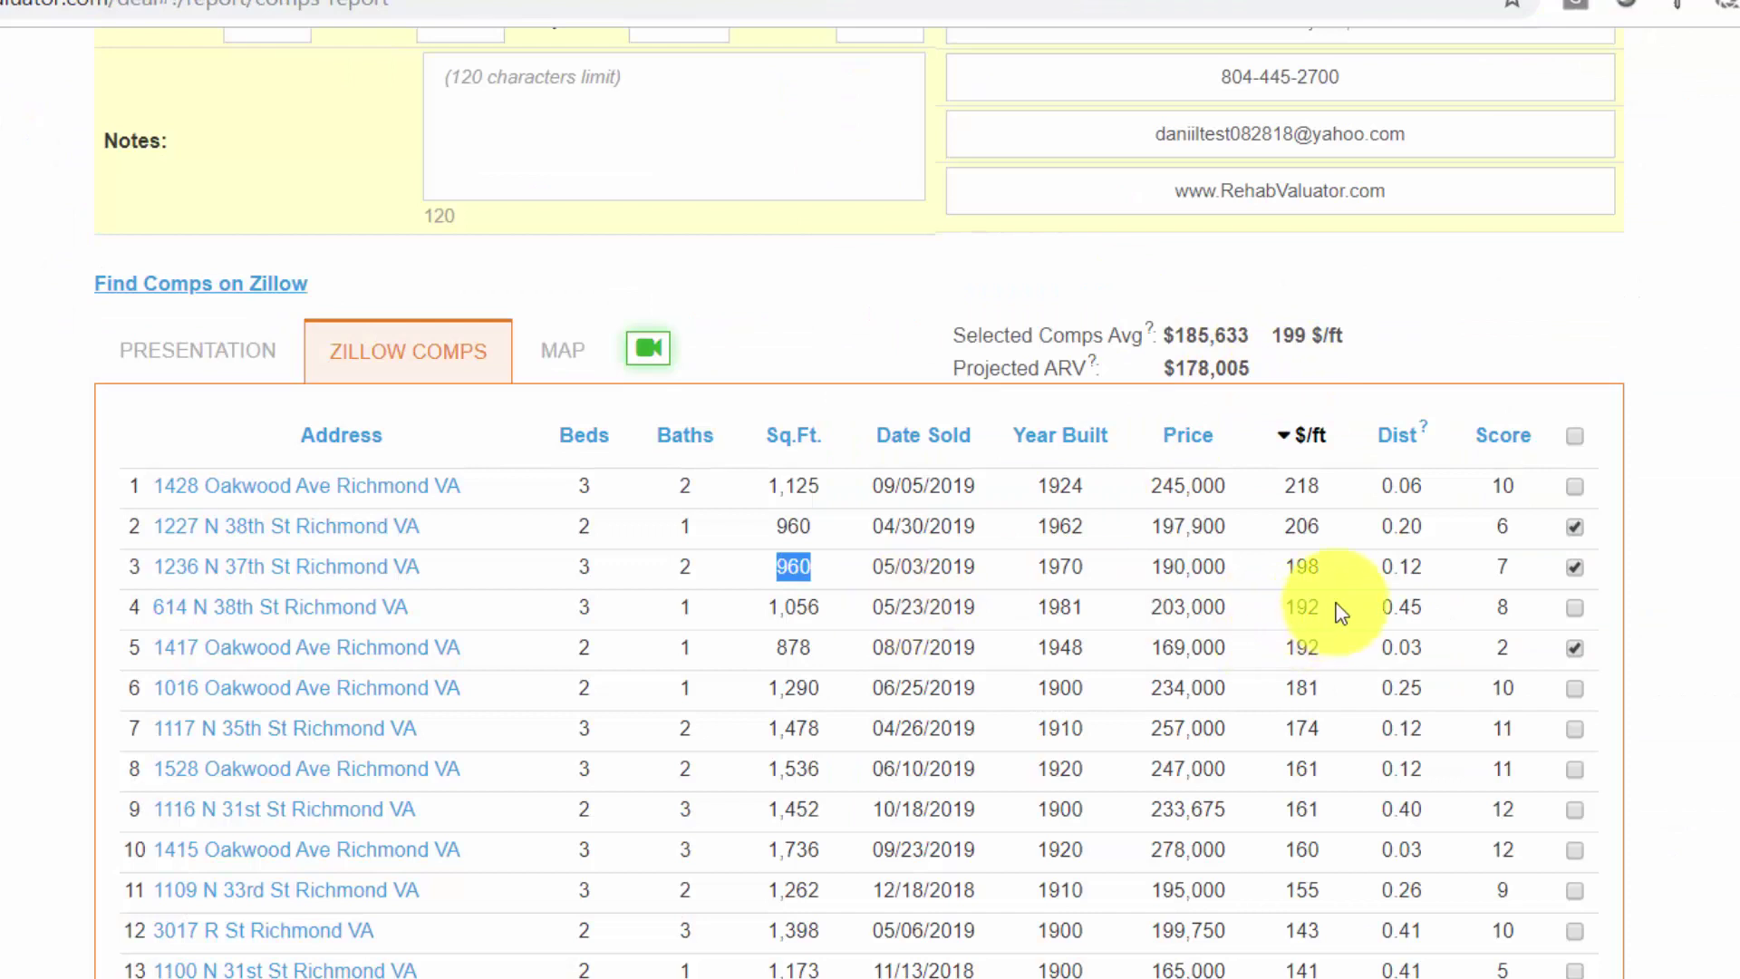
pyautogui.moveTo(1274, 371); pyautogui.dragTo(1162, 362)
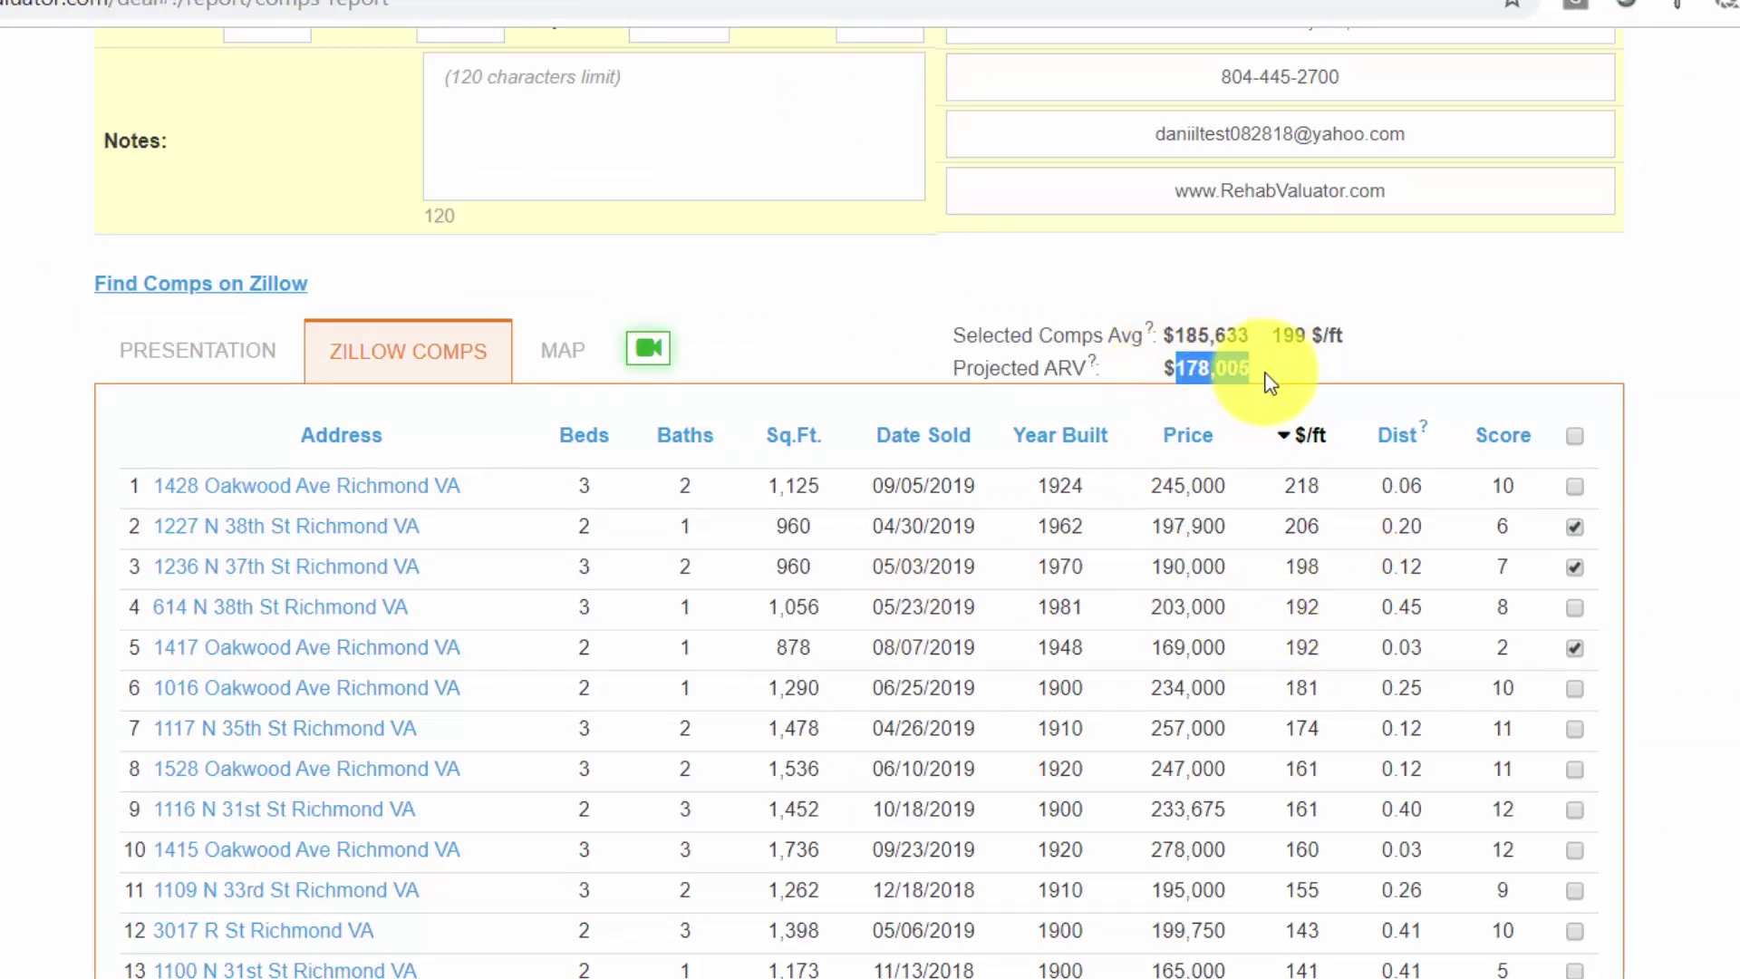
# - Check the comps on the map, then include the three selected comps in the presentation
pyautogui.click(1577, 580)
pyautogui.click(1575, 569)
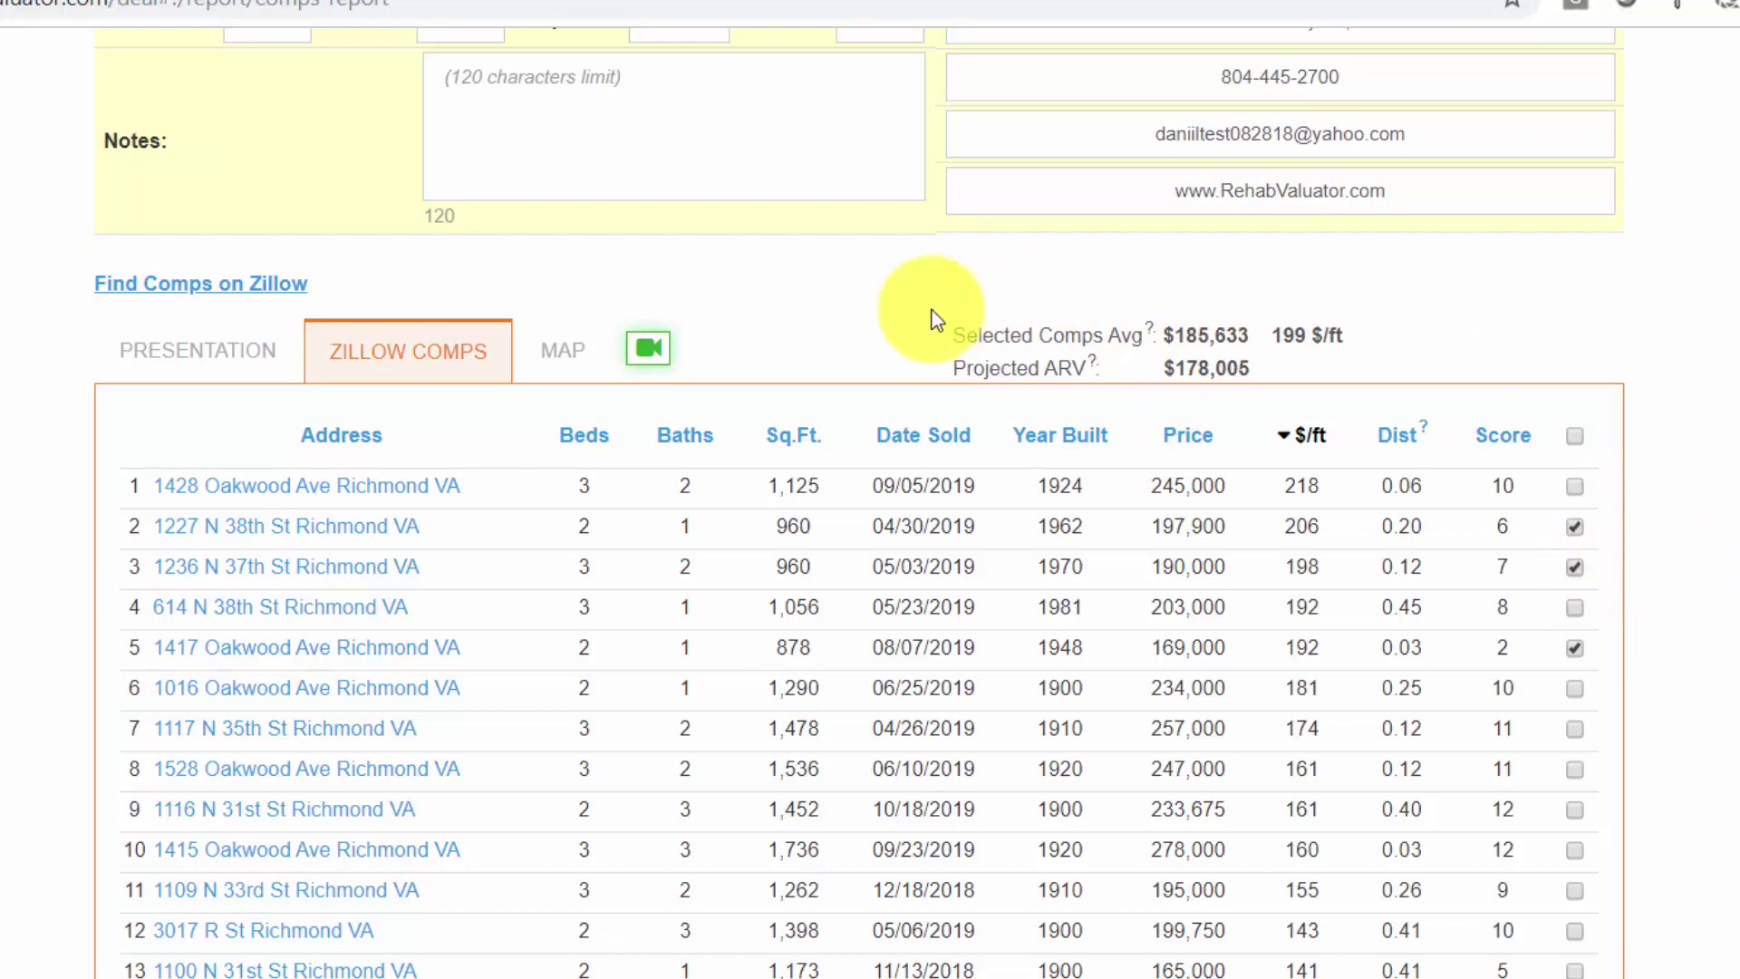
pyautogui.click(555, 351)
pyautogui.moveTo(867, 713)
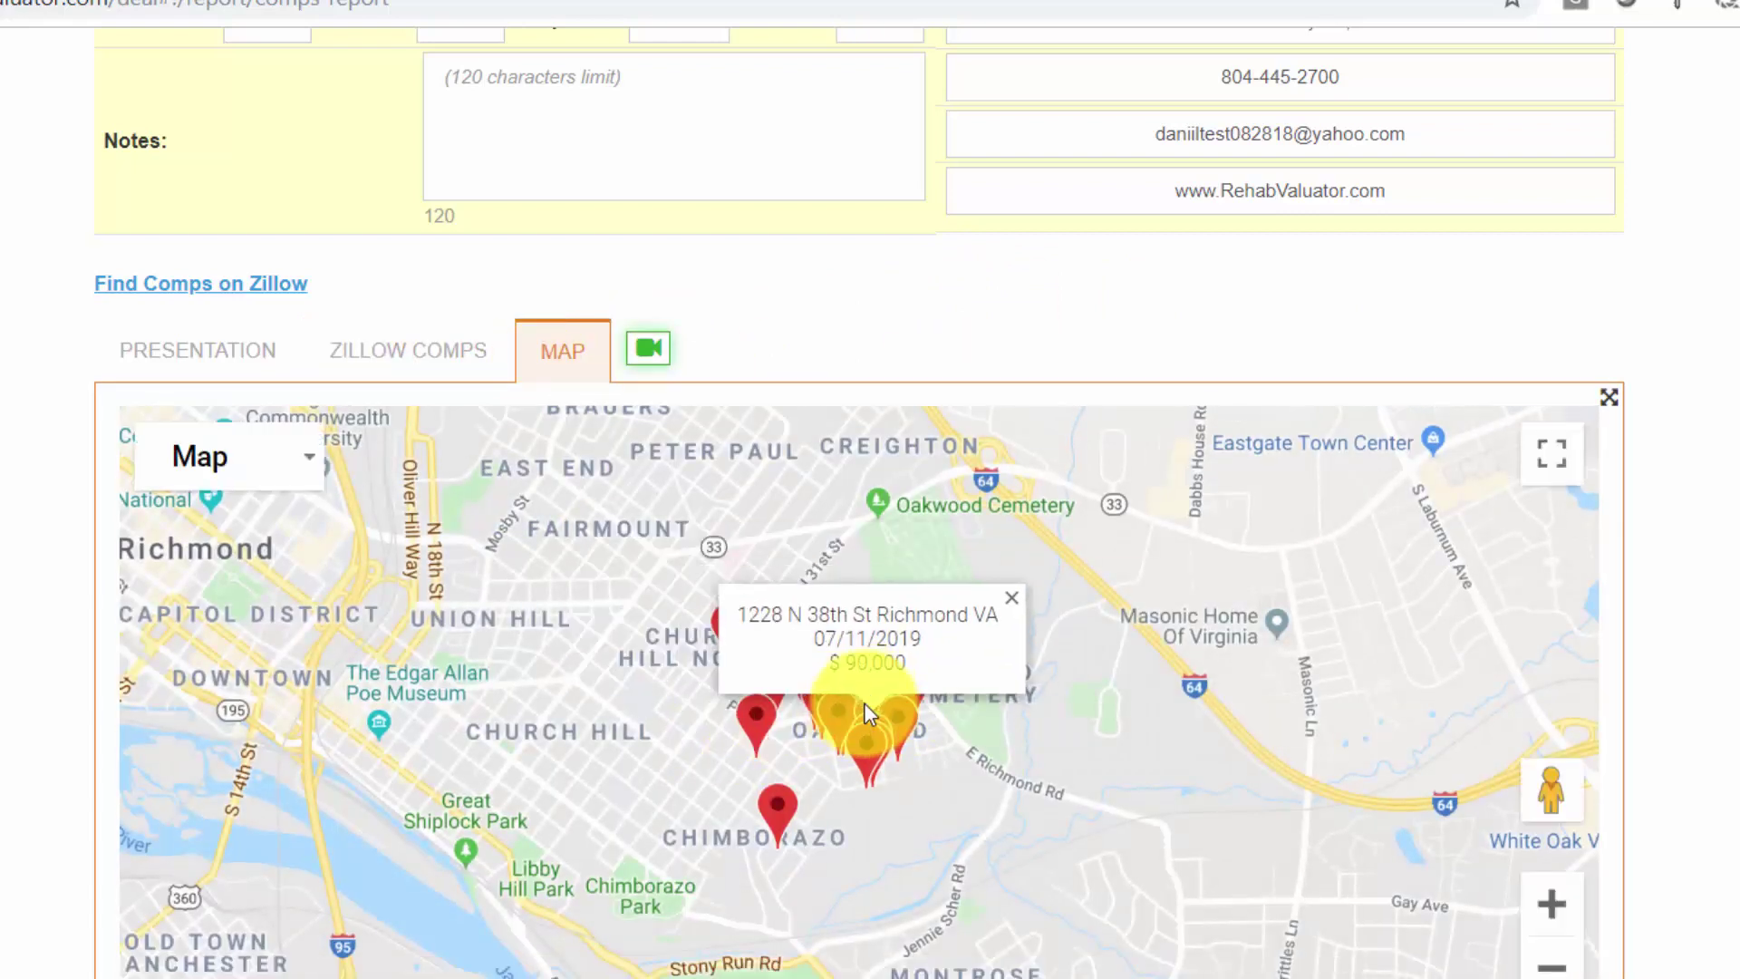
pyautogui.click(444, 352)
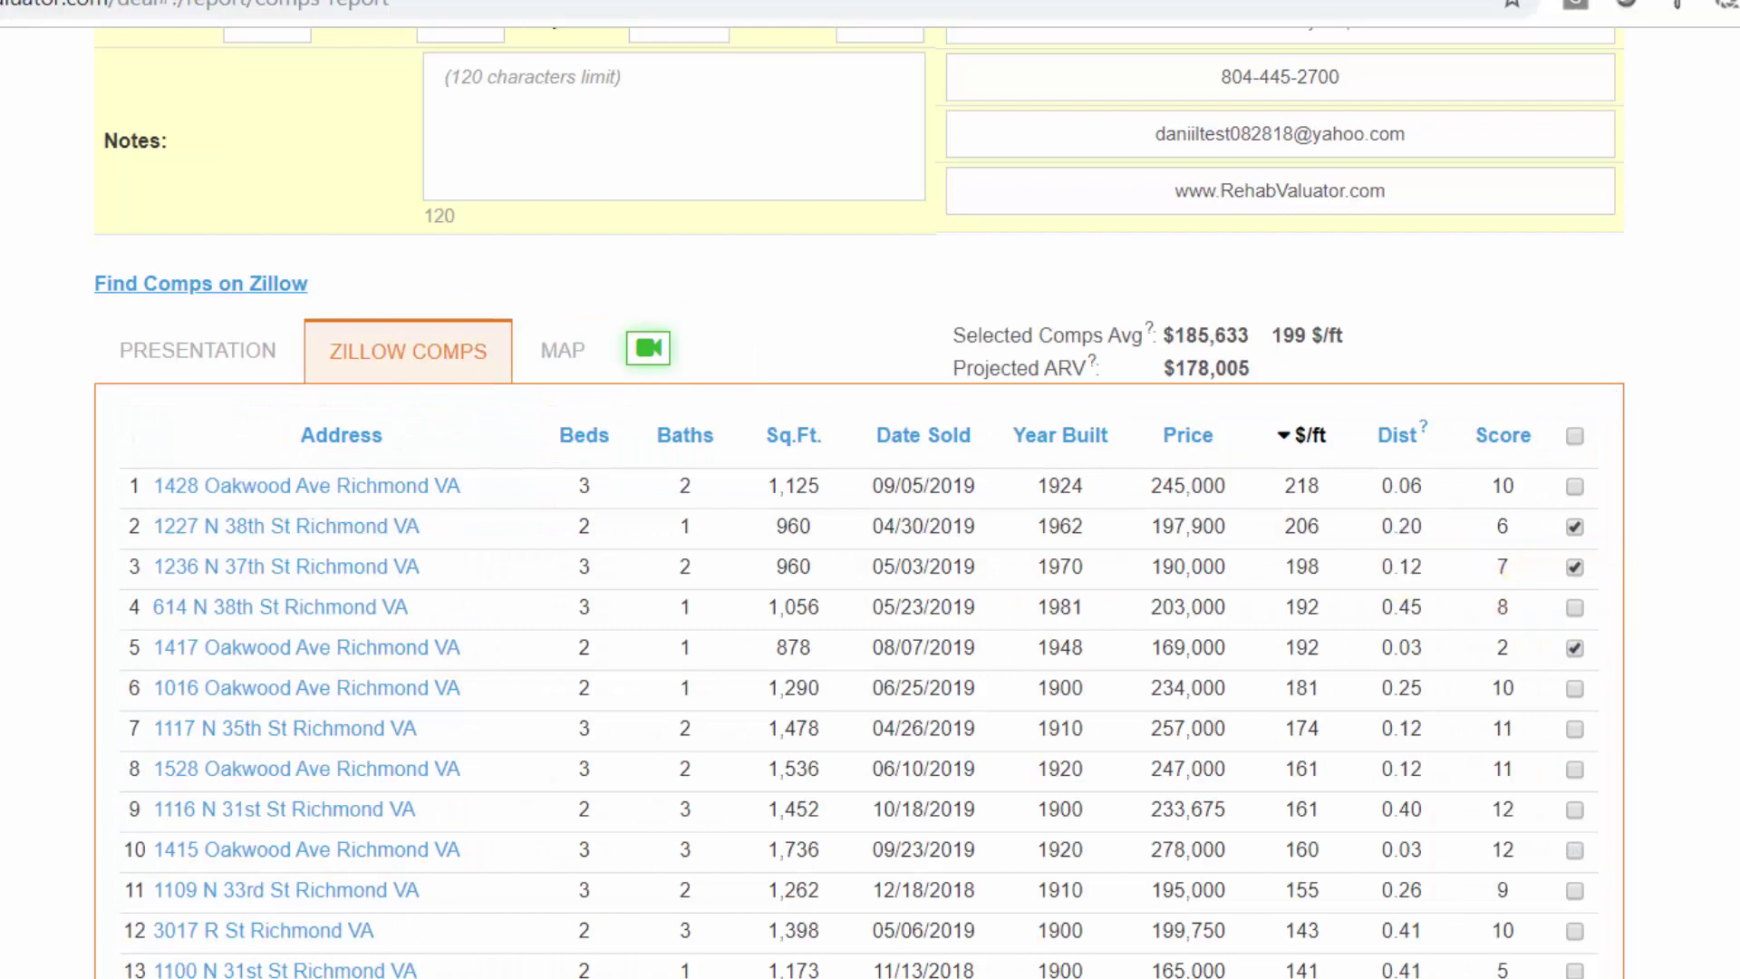
pyautogui.scroll(-9, 1302, 722)
pyautogui.click(1302, 723)
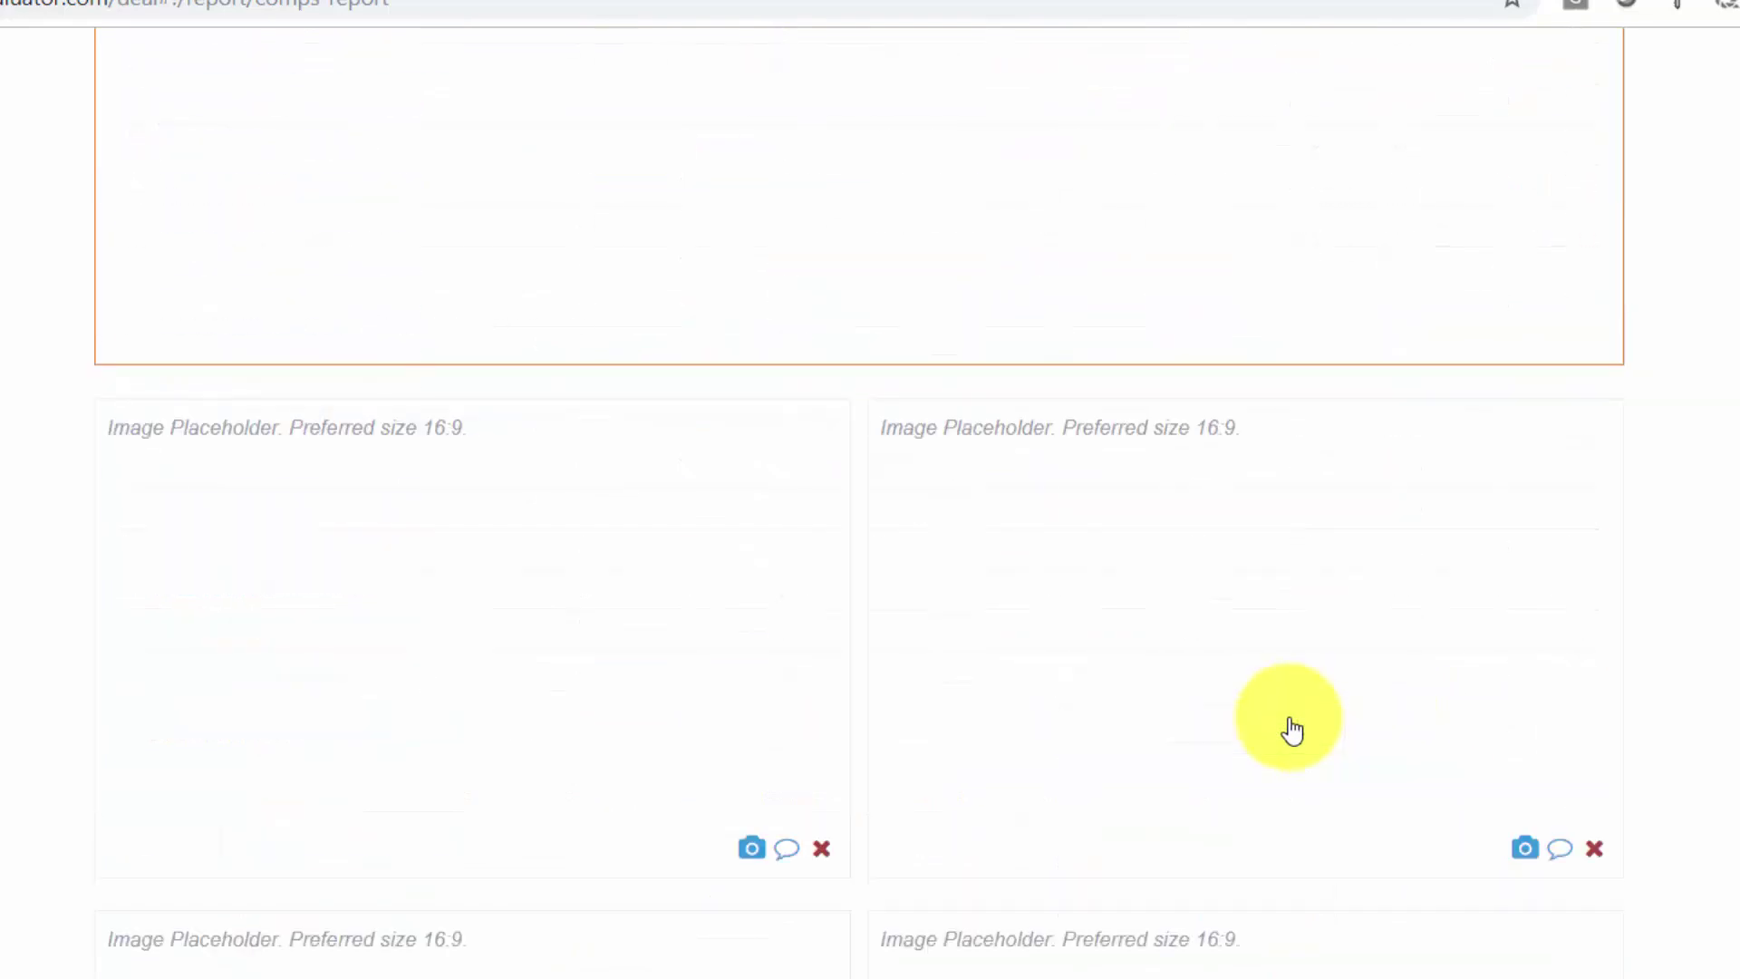
pyautogui.scroll(8, 1378, 454)
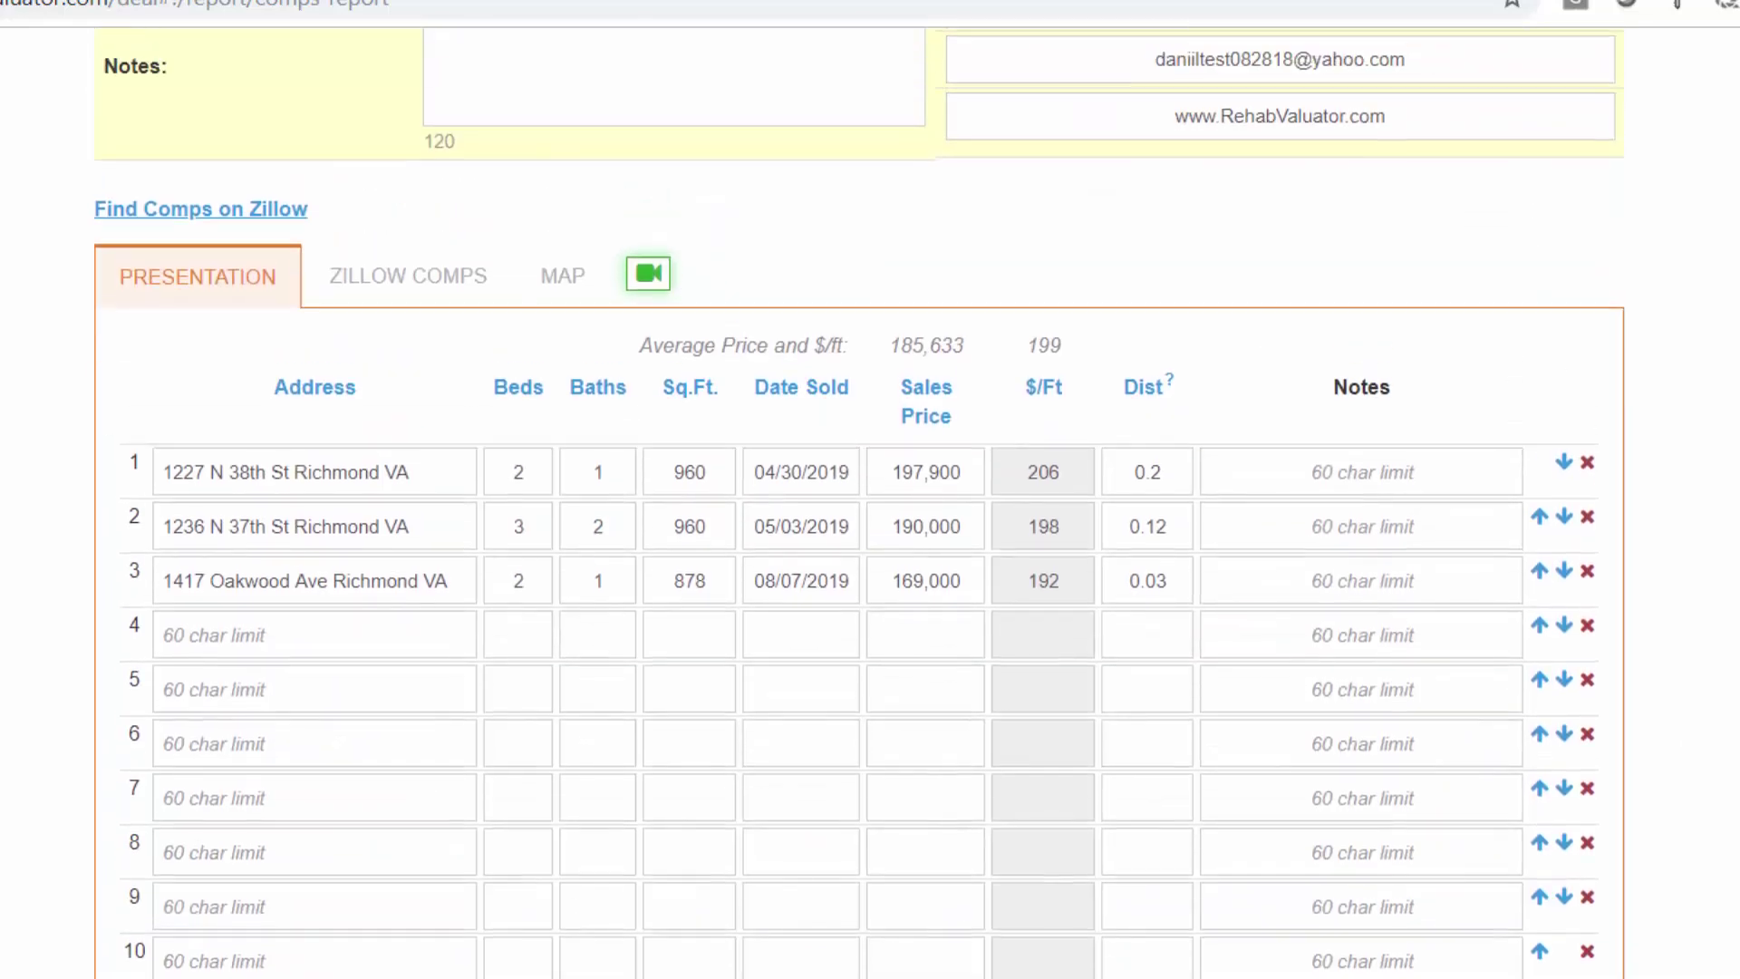
pyautogui.click(1329, 492)
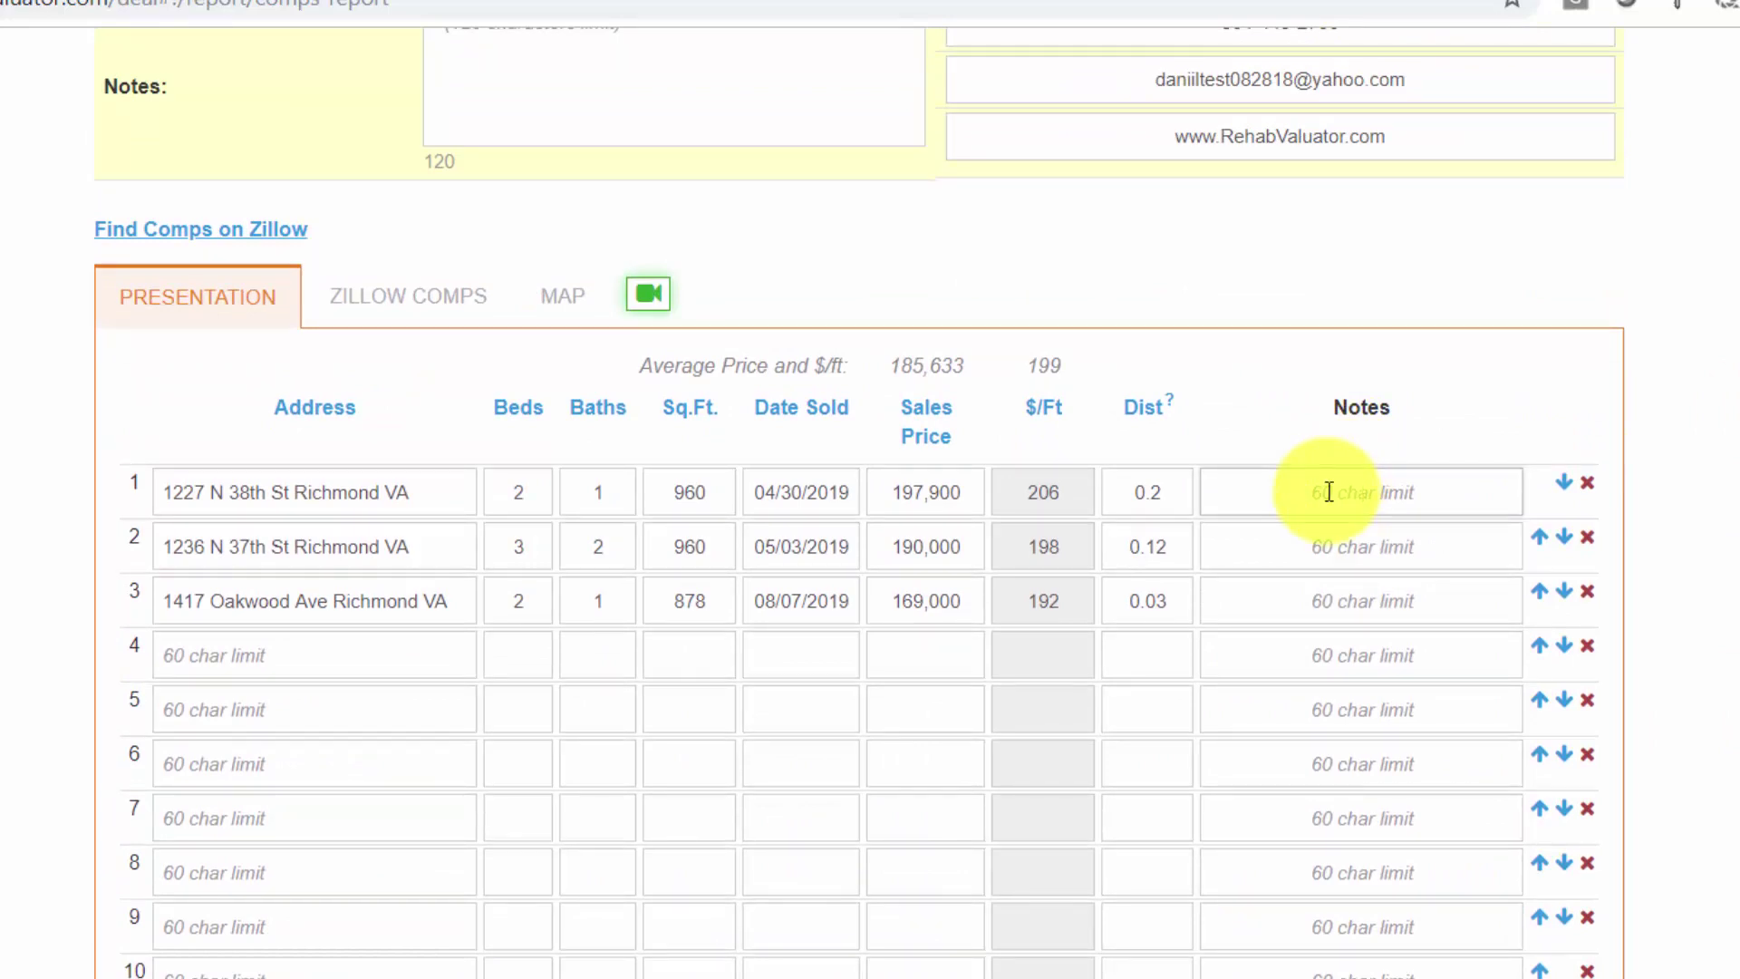
pyautogui.write('Fully renovated')
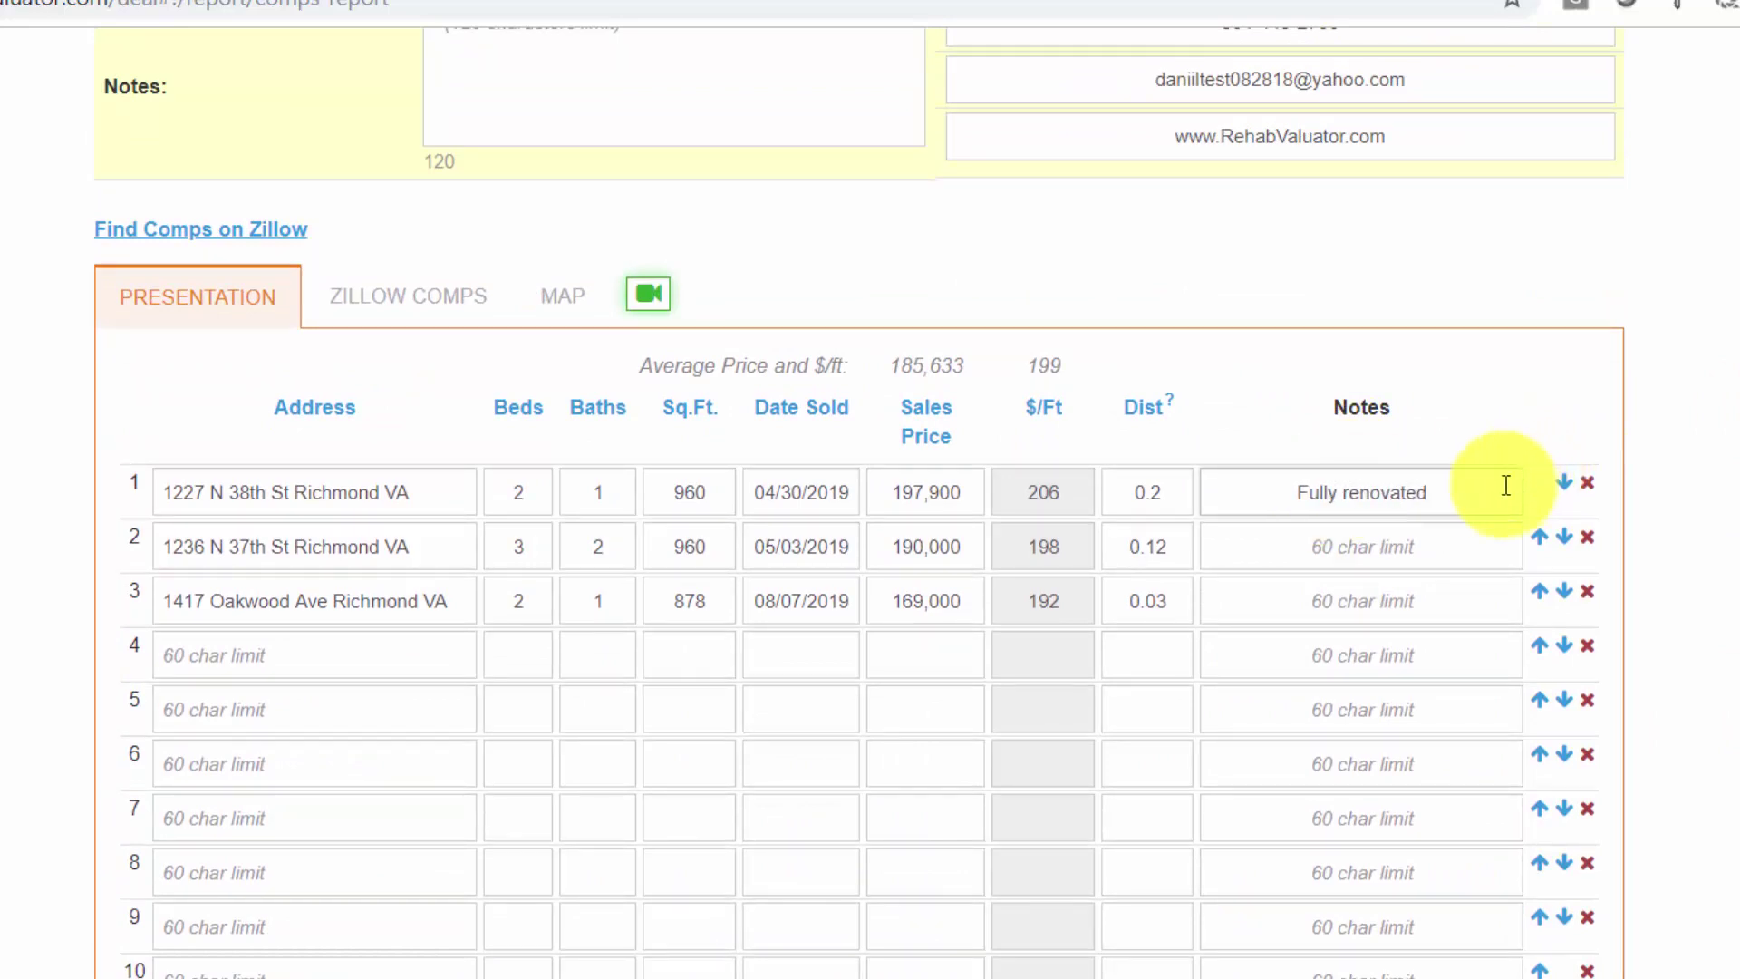
pyautogui.click(1441, 564)
pyautogui.write('Fully renovated')
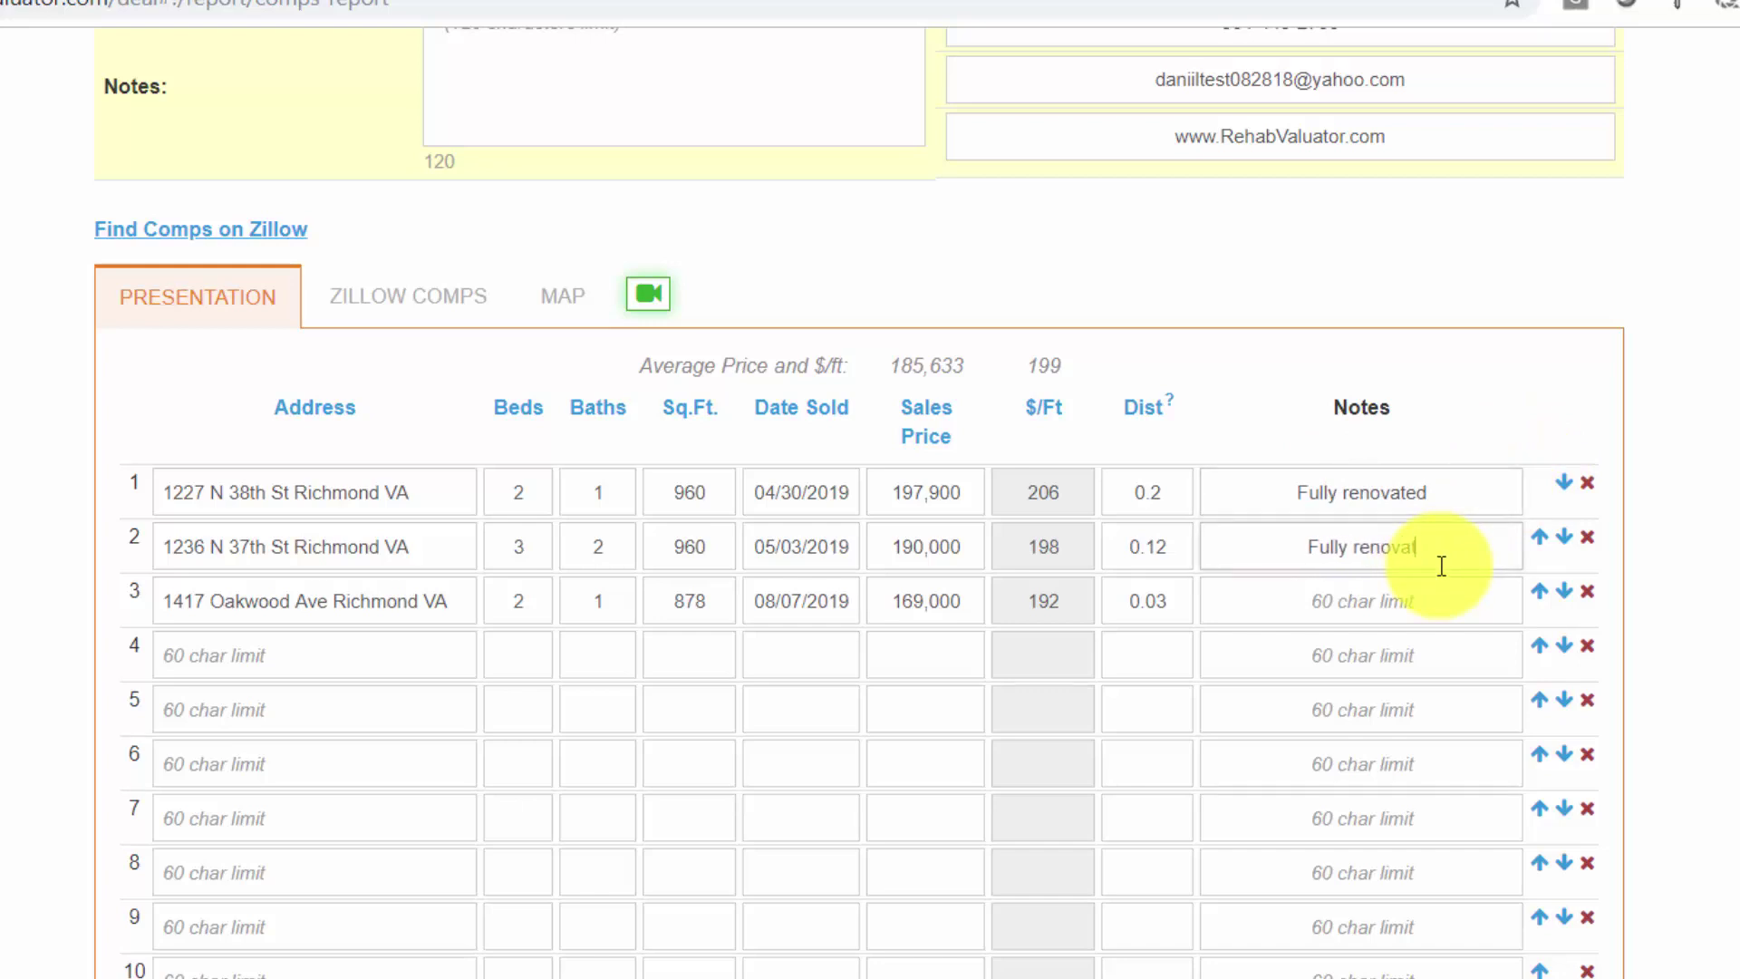
pyautogui.click(1437, 601)
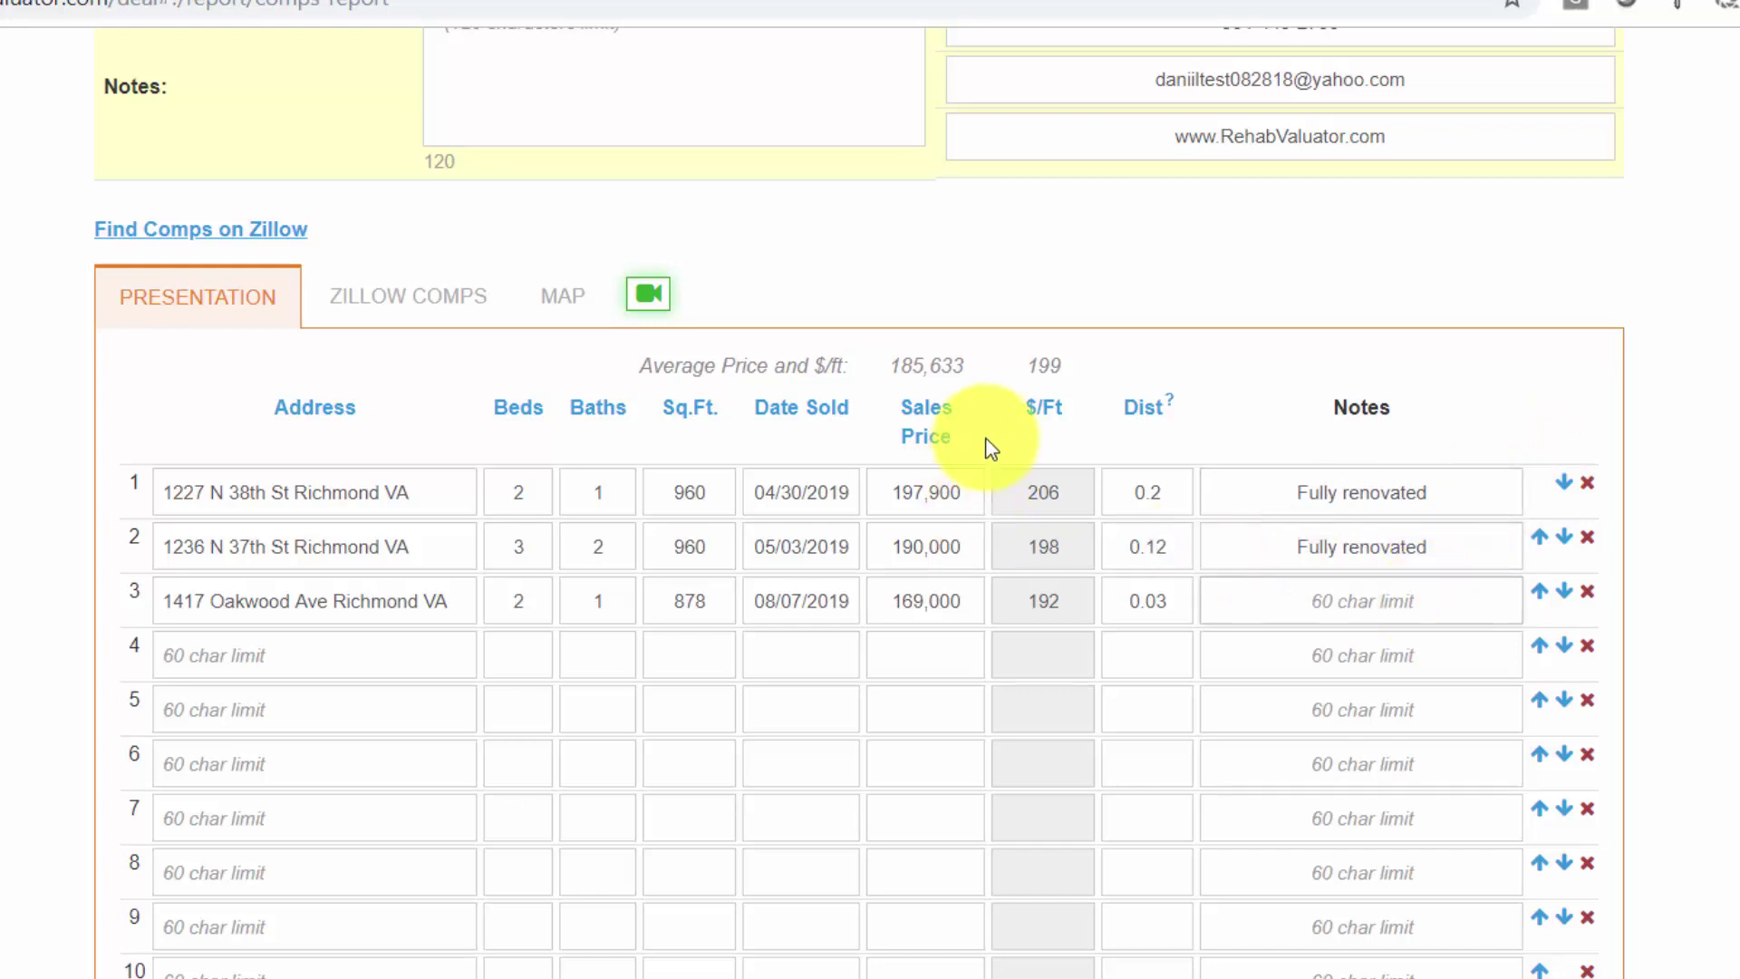
pyautogui.click(481, 300)
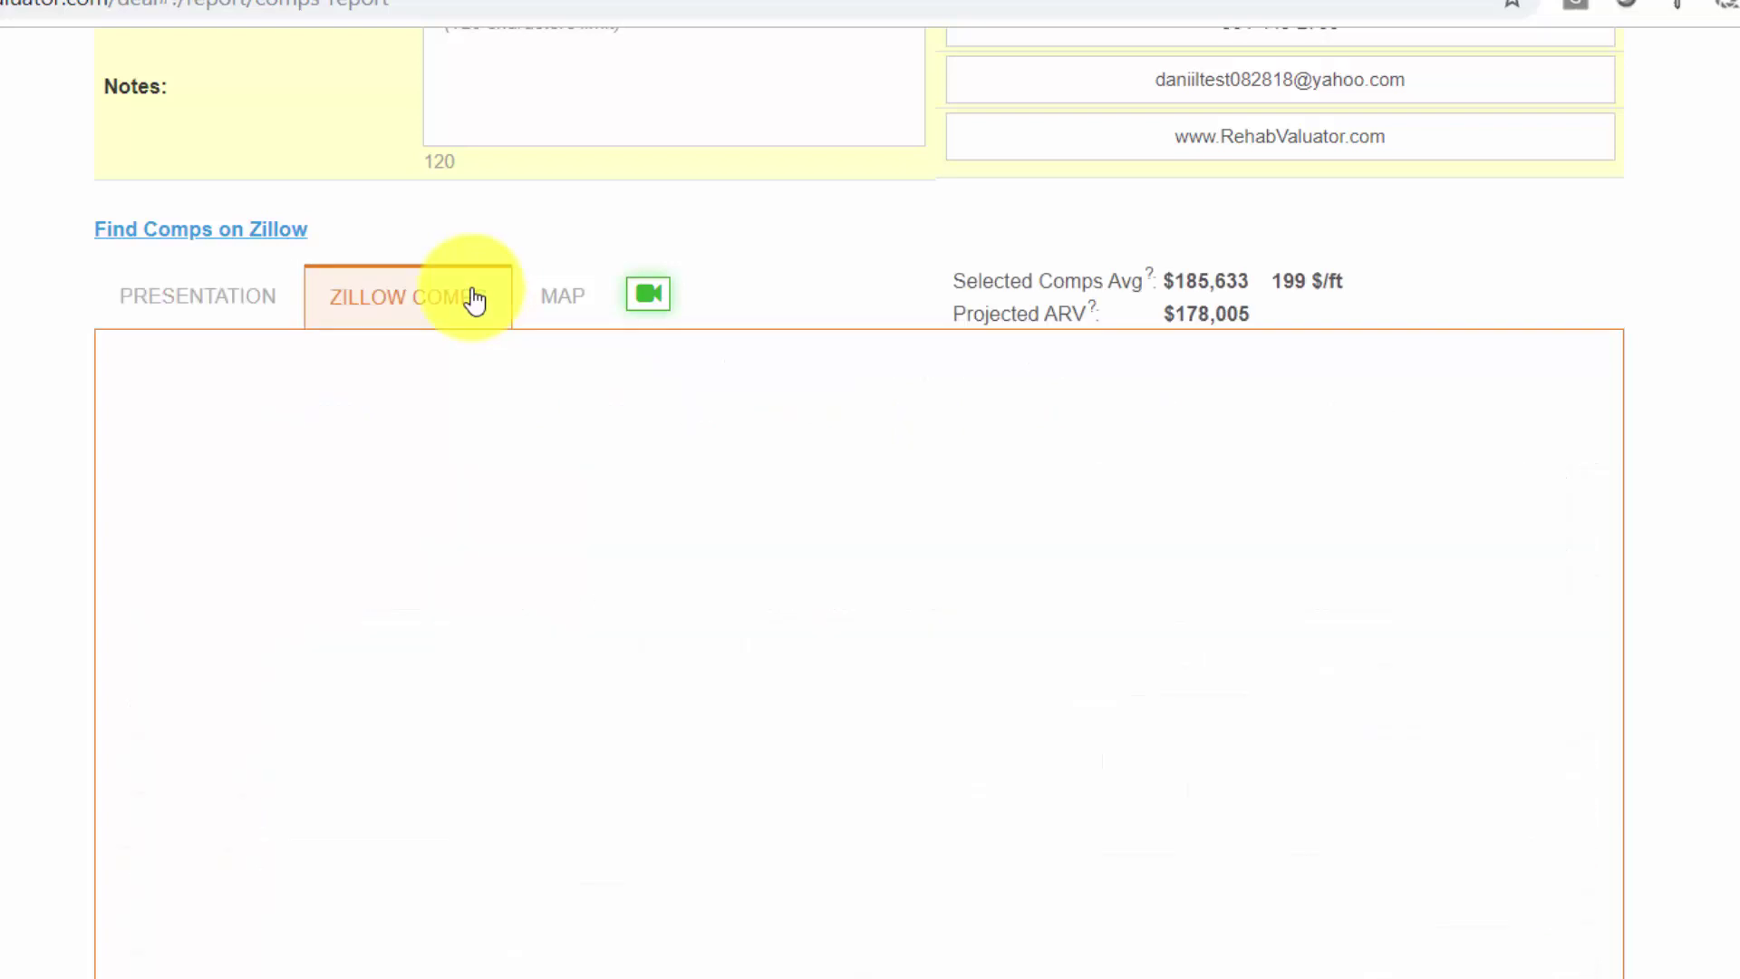
pyautogui.moveTo(1253, 316); pyautogui.dragTo(1163, 313)
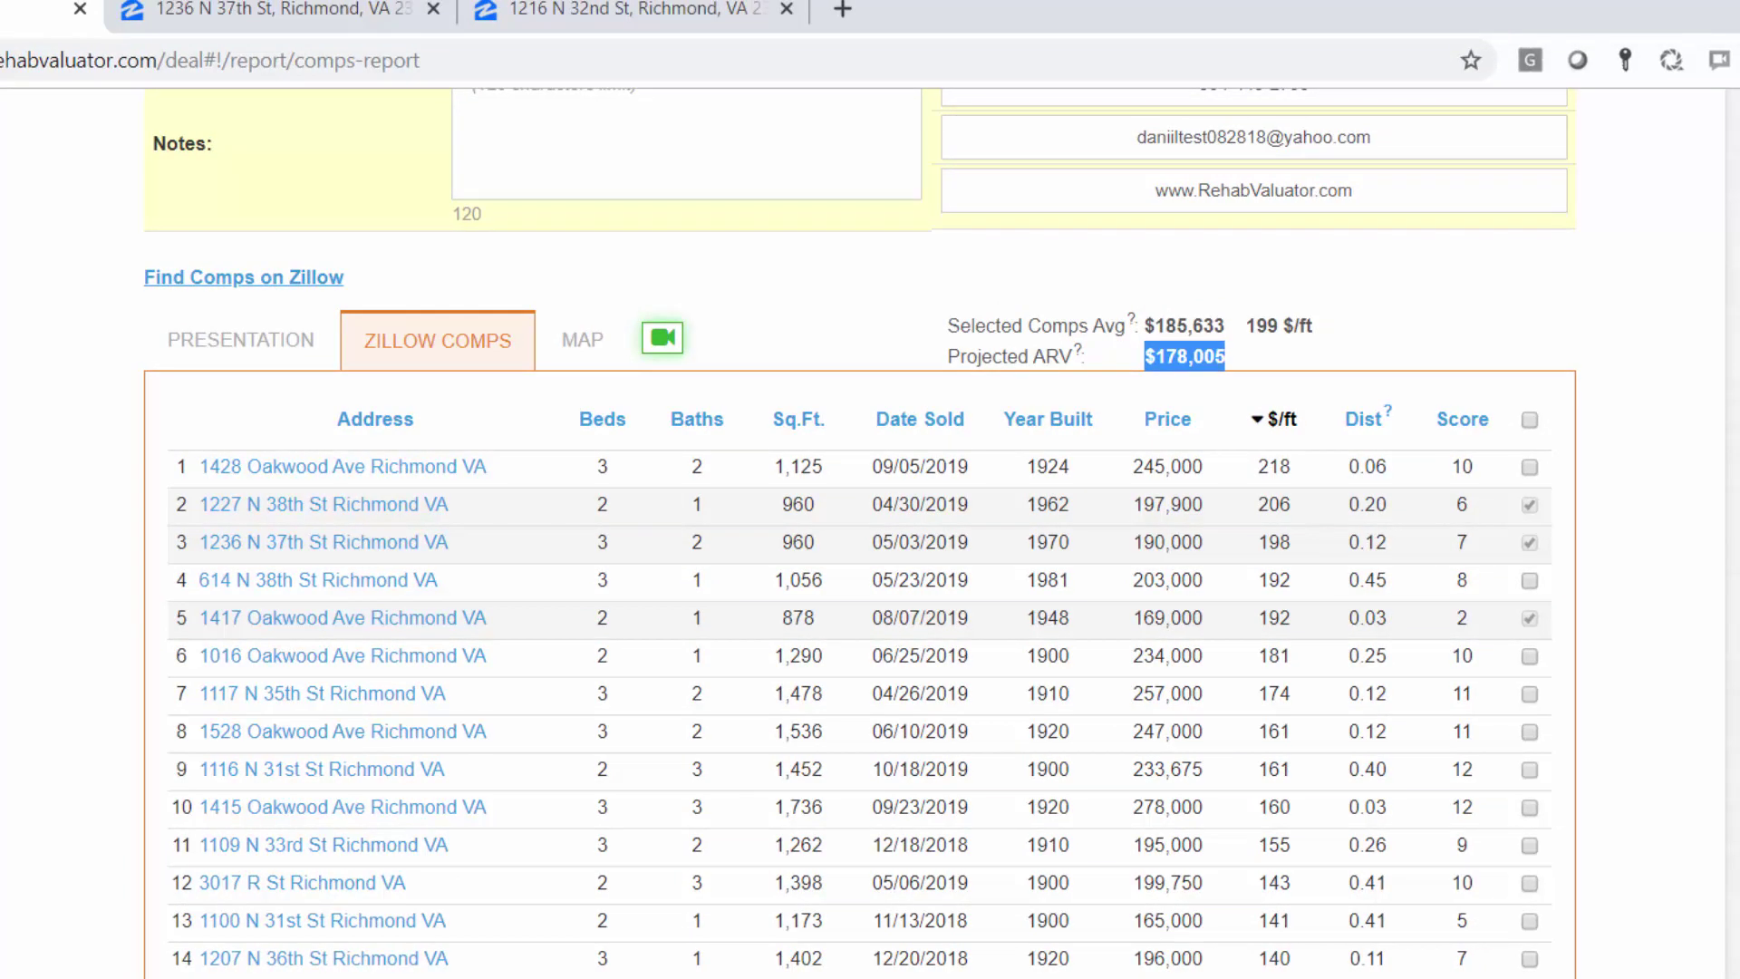
pyautogui.scroll(6, 1553, 270)
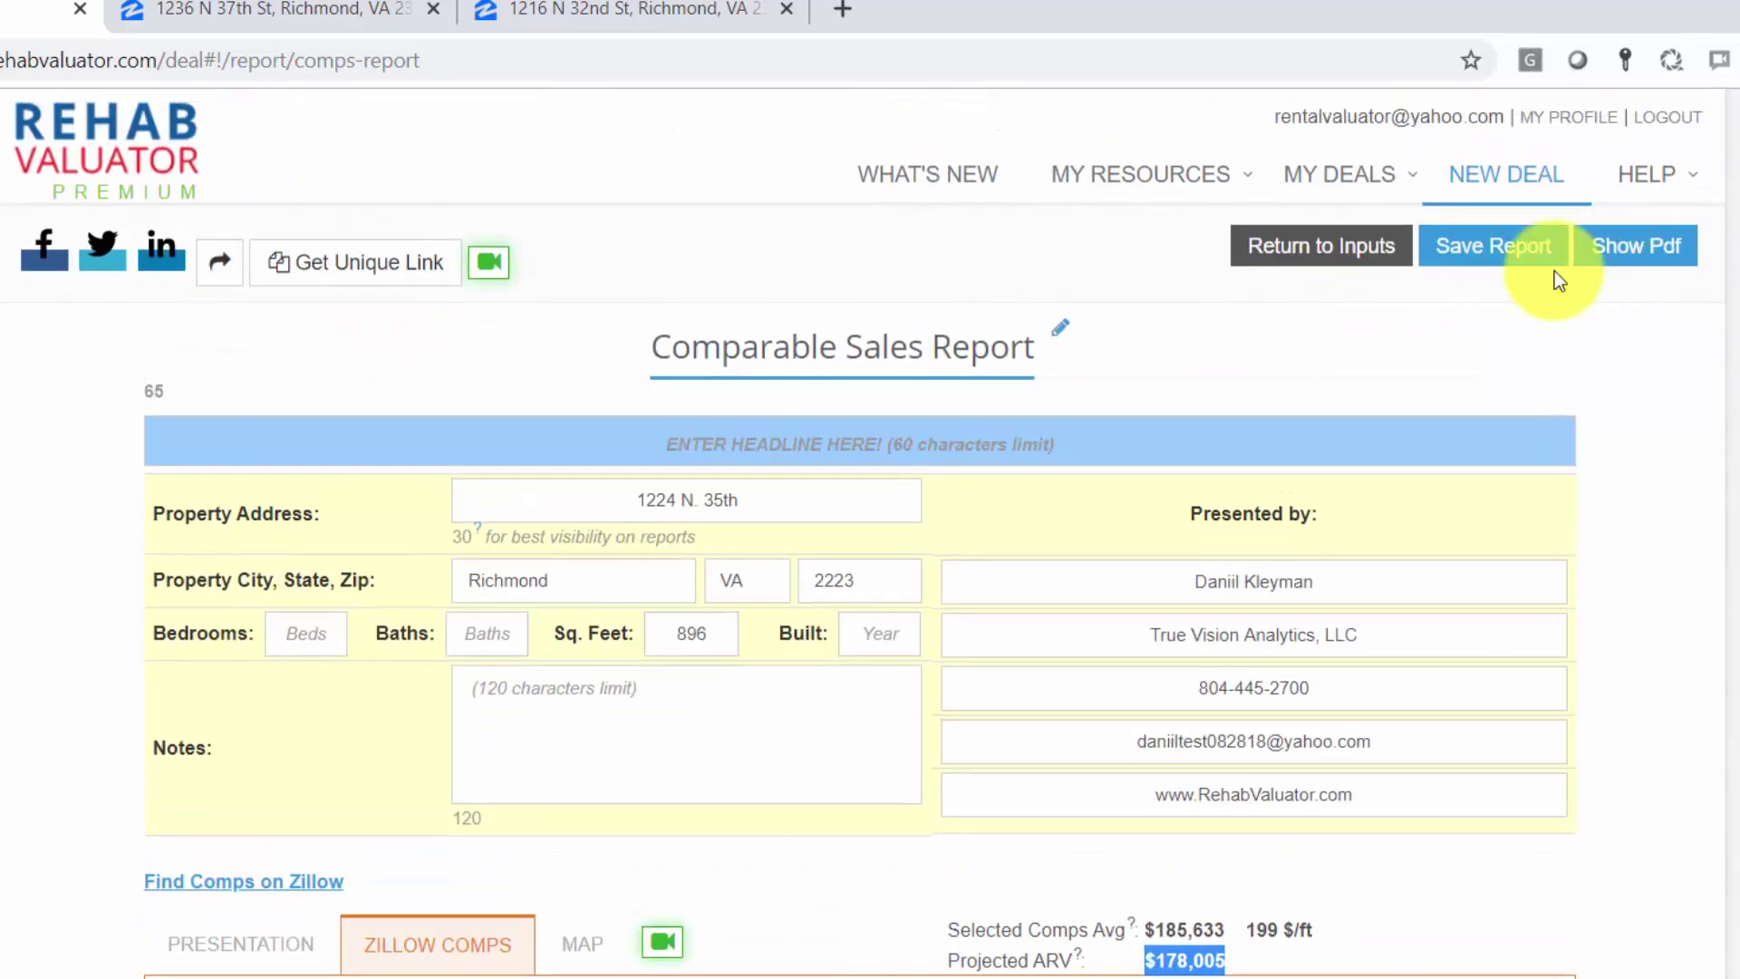
# - Set the ARV and projected resale price to 170,000 on the deal inputs
pyautogui.click(1344, 253)
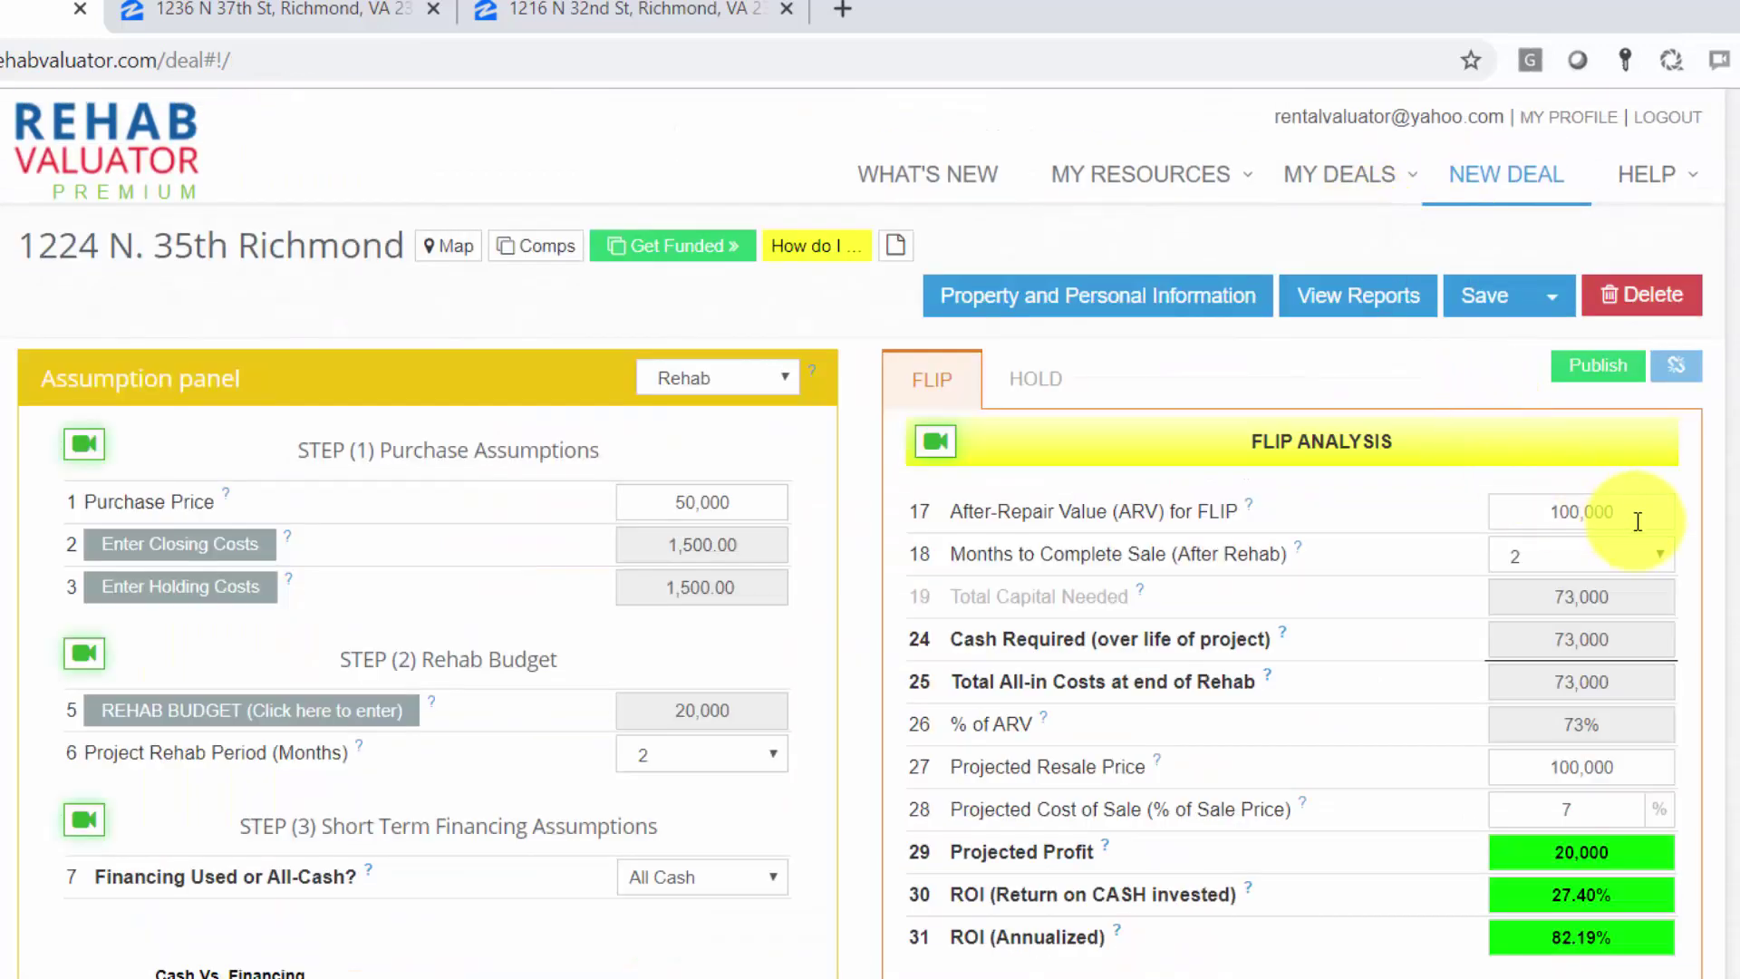
pyautogui.moveTo(1635, 513); pyautogui.dragTo(1457, 504)
pyautogui.write('170,000')
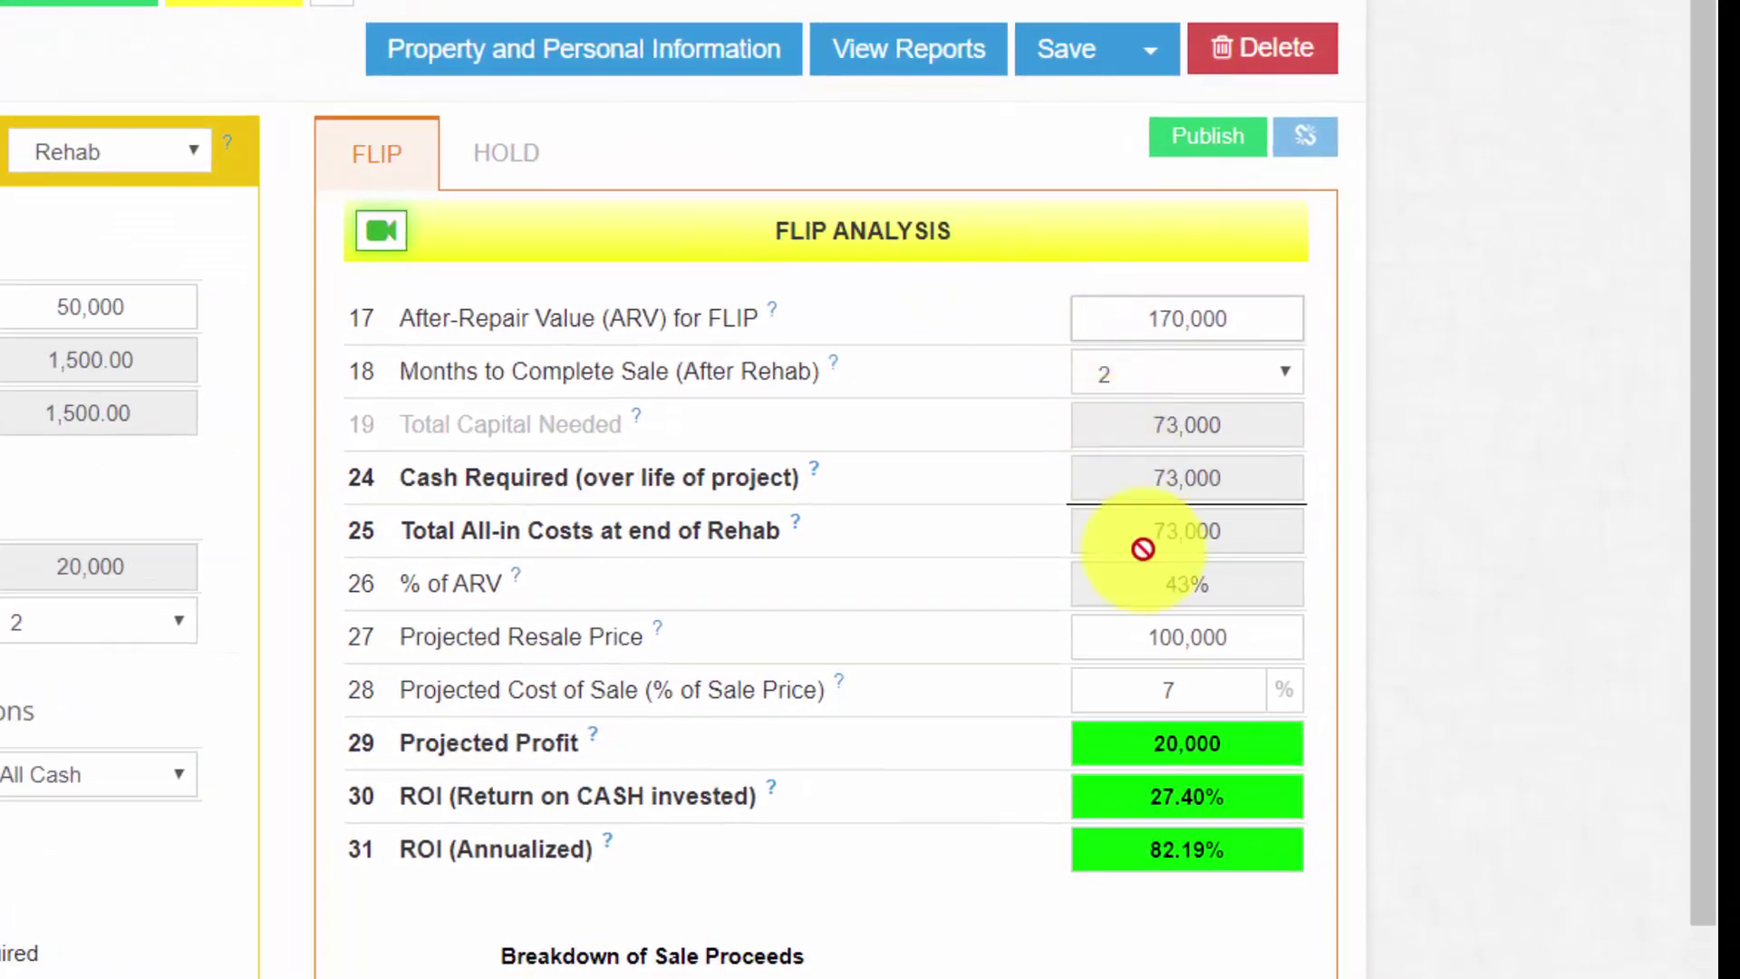
pyautogui.moveTo(1262, 634); pyautogui.dragTo(1069, 641)
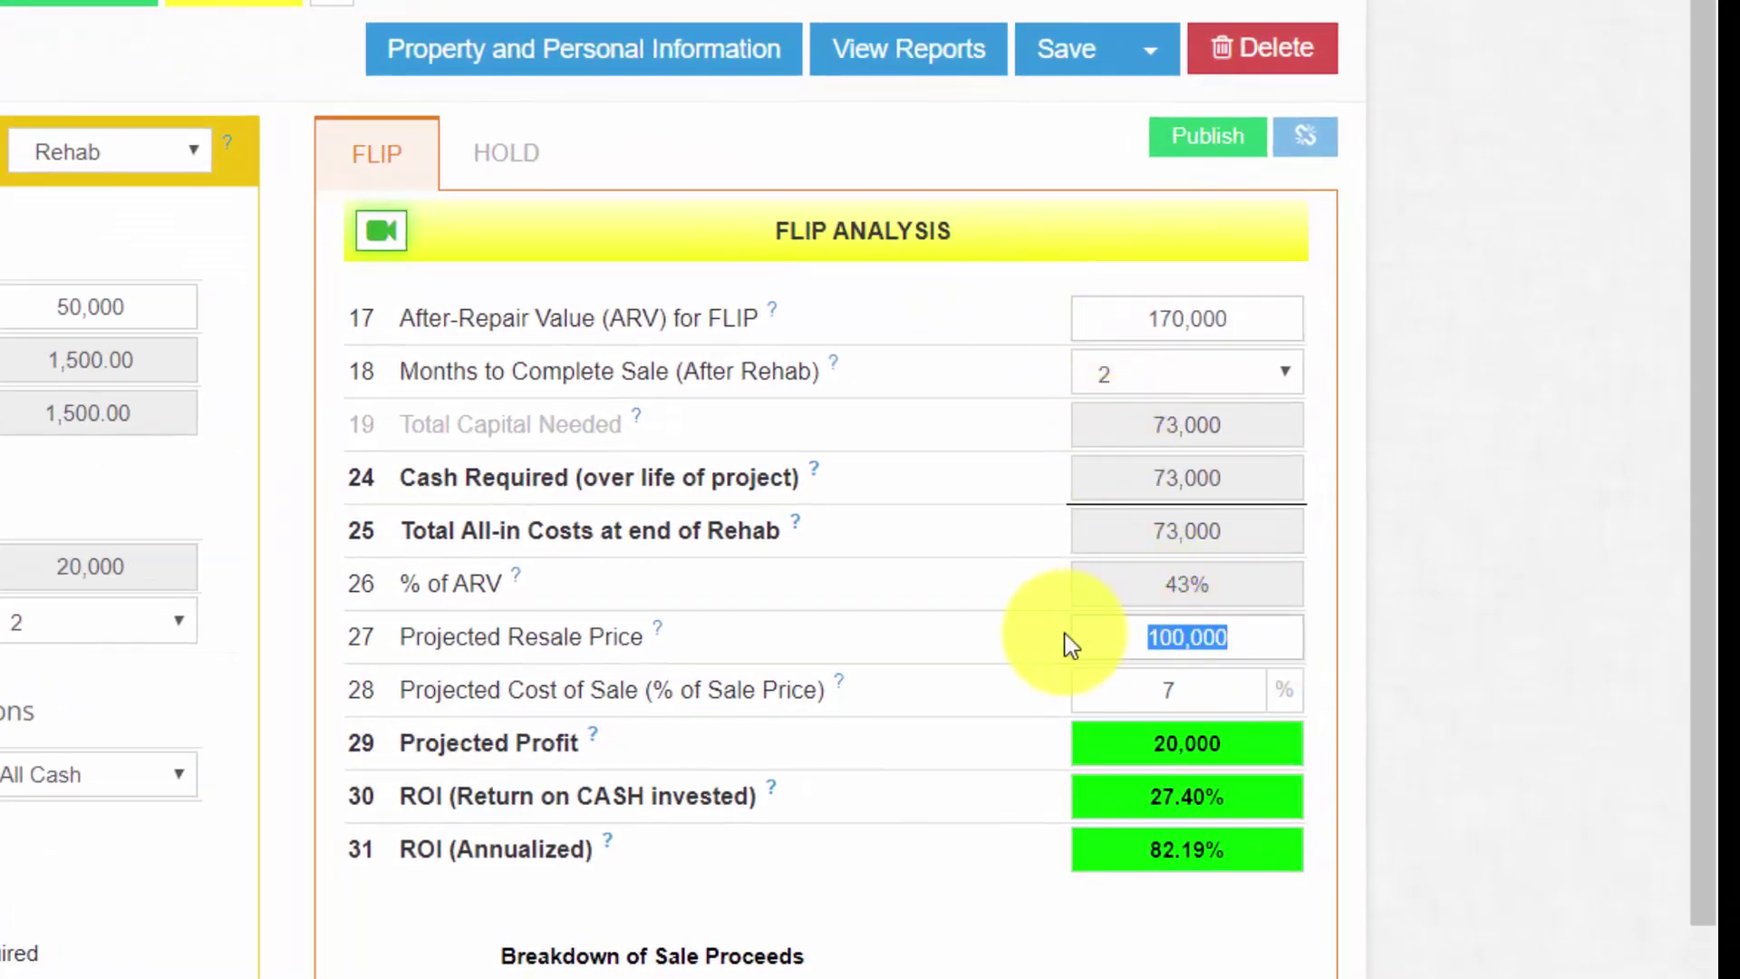
pyautogui.write('170,000')
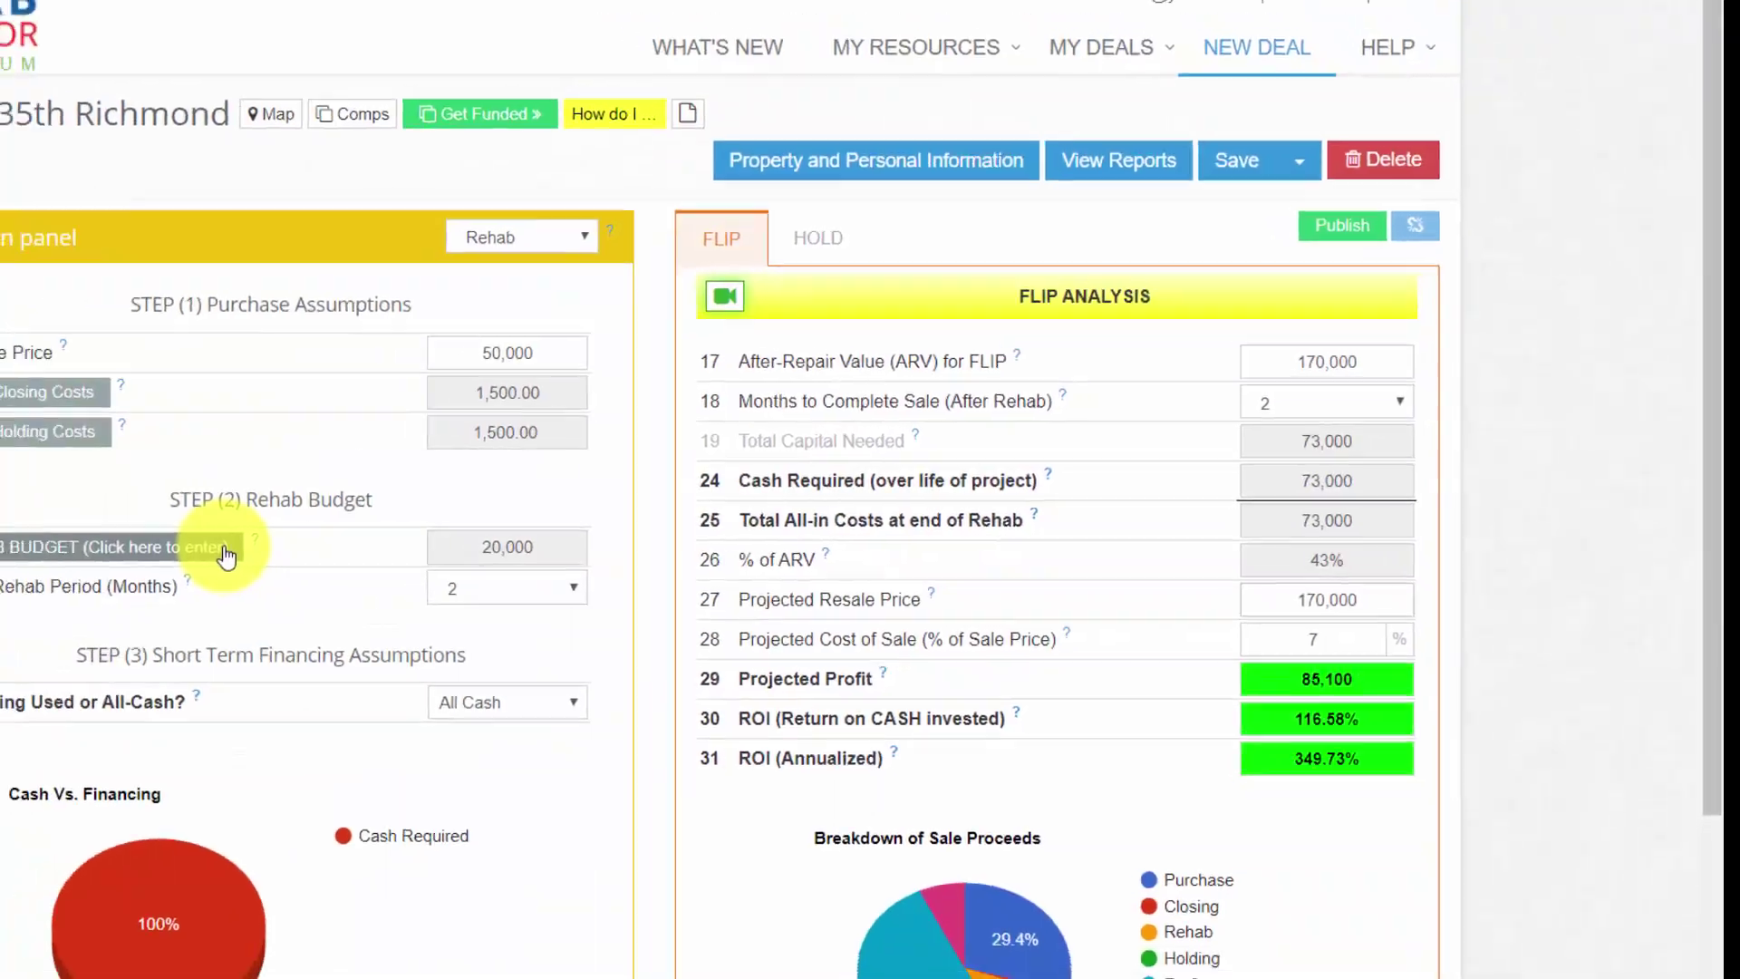
# - Change the rehab lump sum budget from 20,000 to 50,000
pyautogui.click(227, 555)
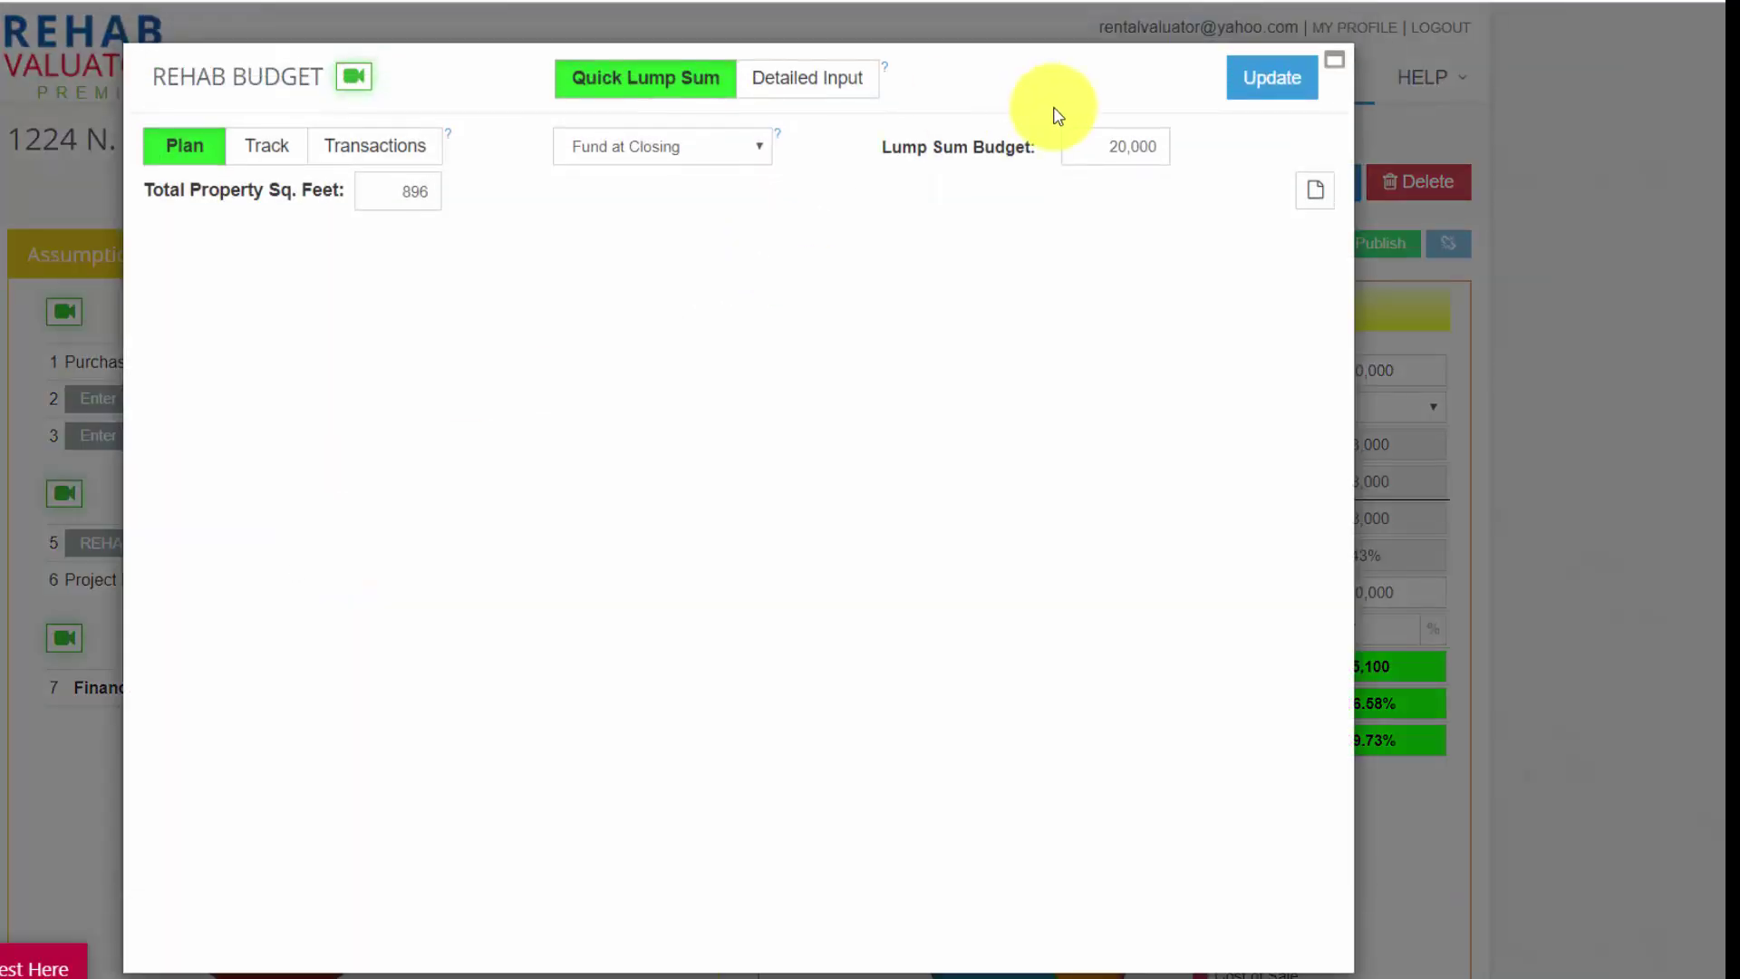
pyautogui.moveTo(1108, 148); pyautogui.dragTo(1208, 149)
pyautogui.write('50')
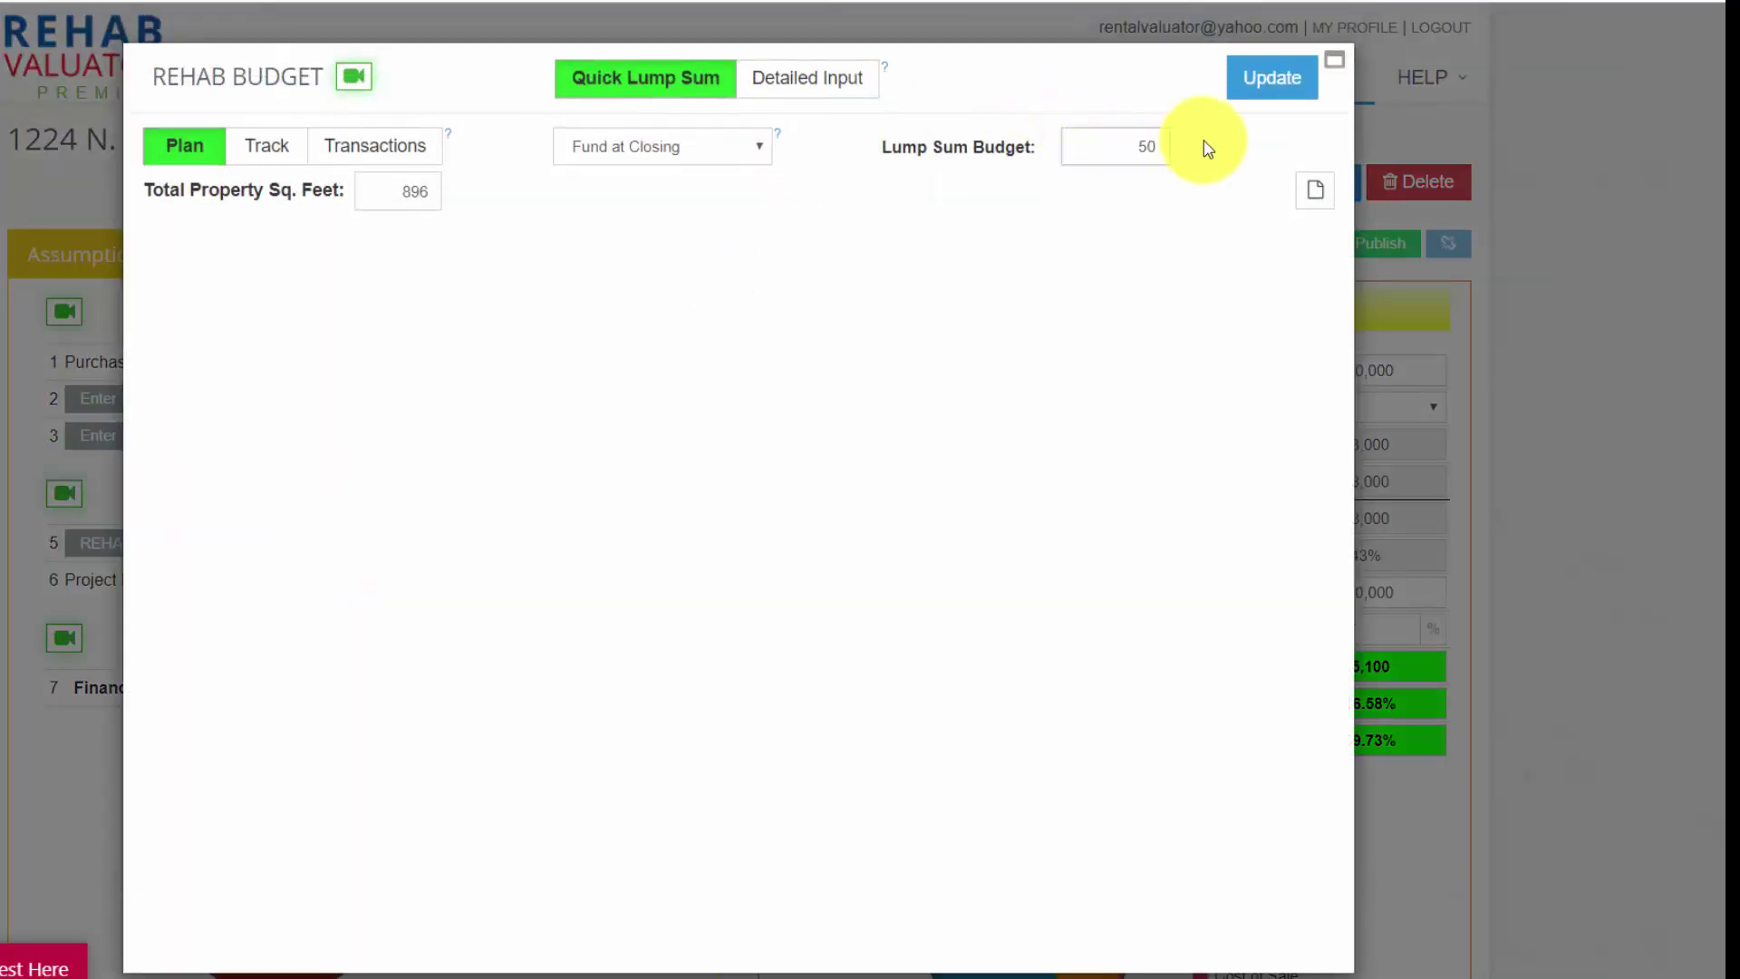
pyautogui.write(',000')
# - Apply the 50,000 rehab budget, then enter ARV 170,000 and repairs 50,000 in Scenario 1
pyautogui.click(1264, 73)
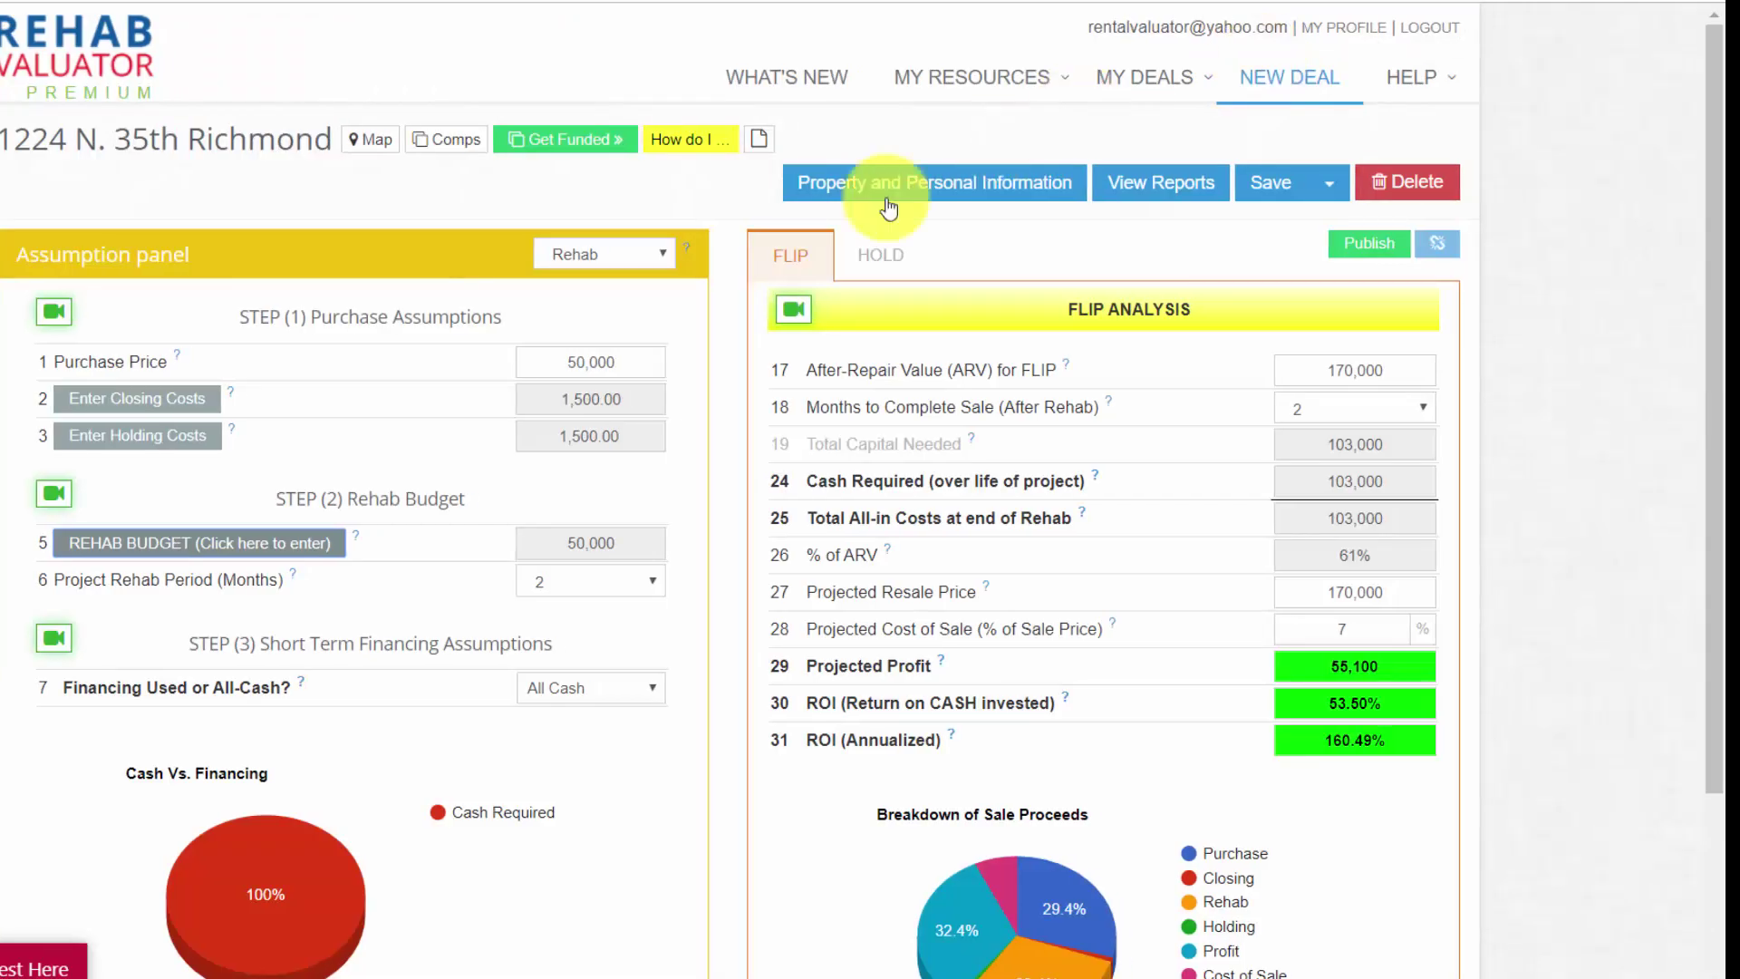
pyautogui.click(1000, 78)
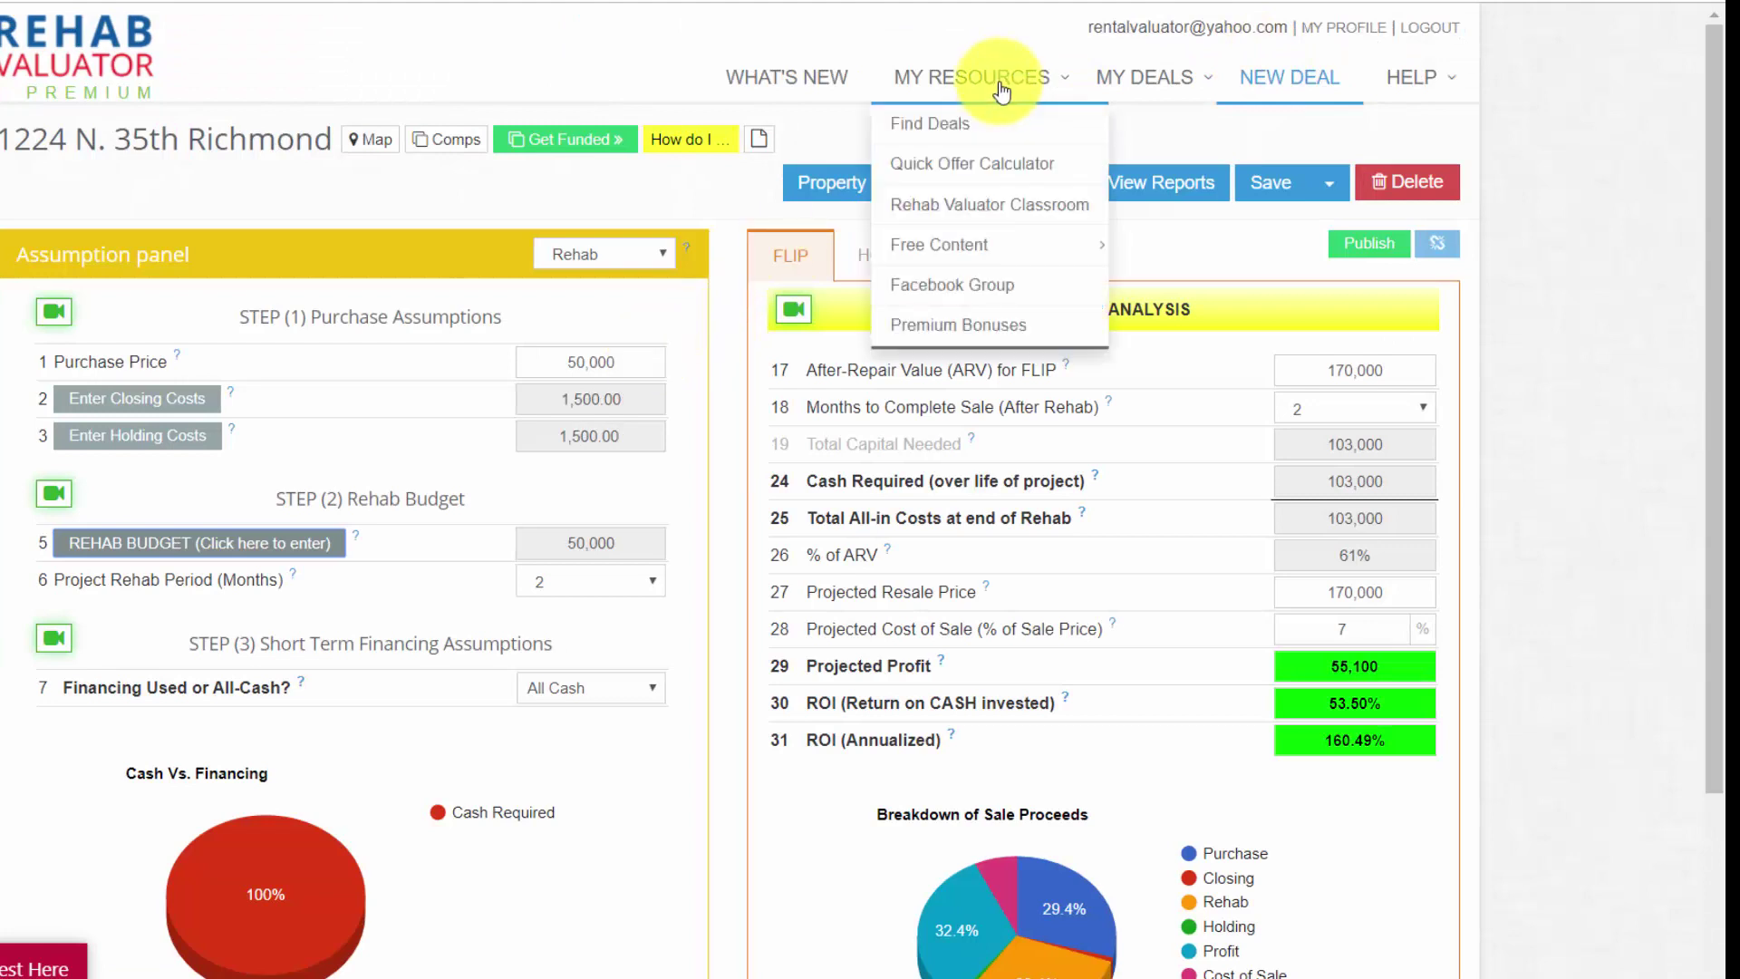
pyautogui.click(989, 165)
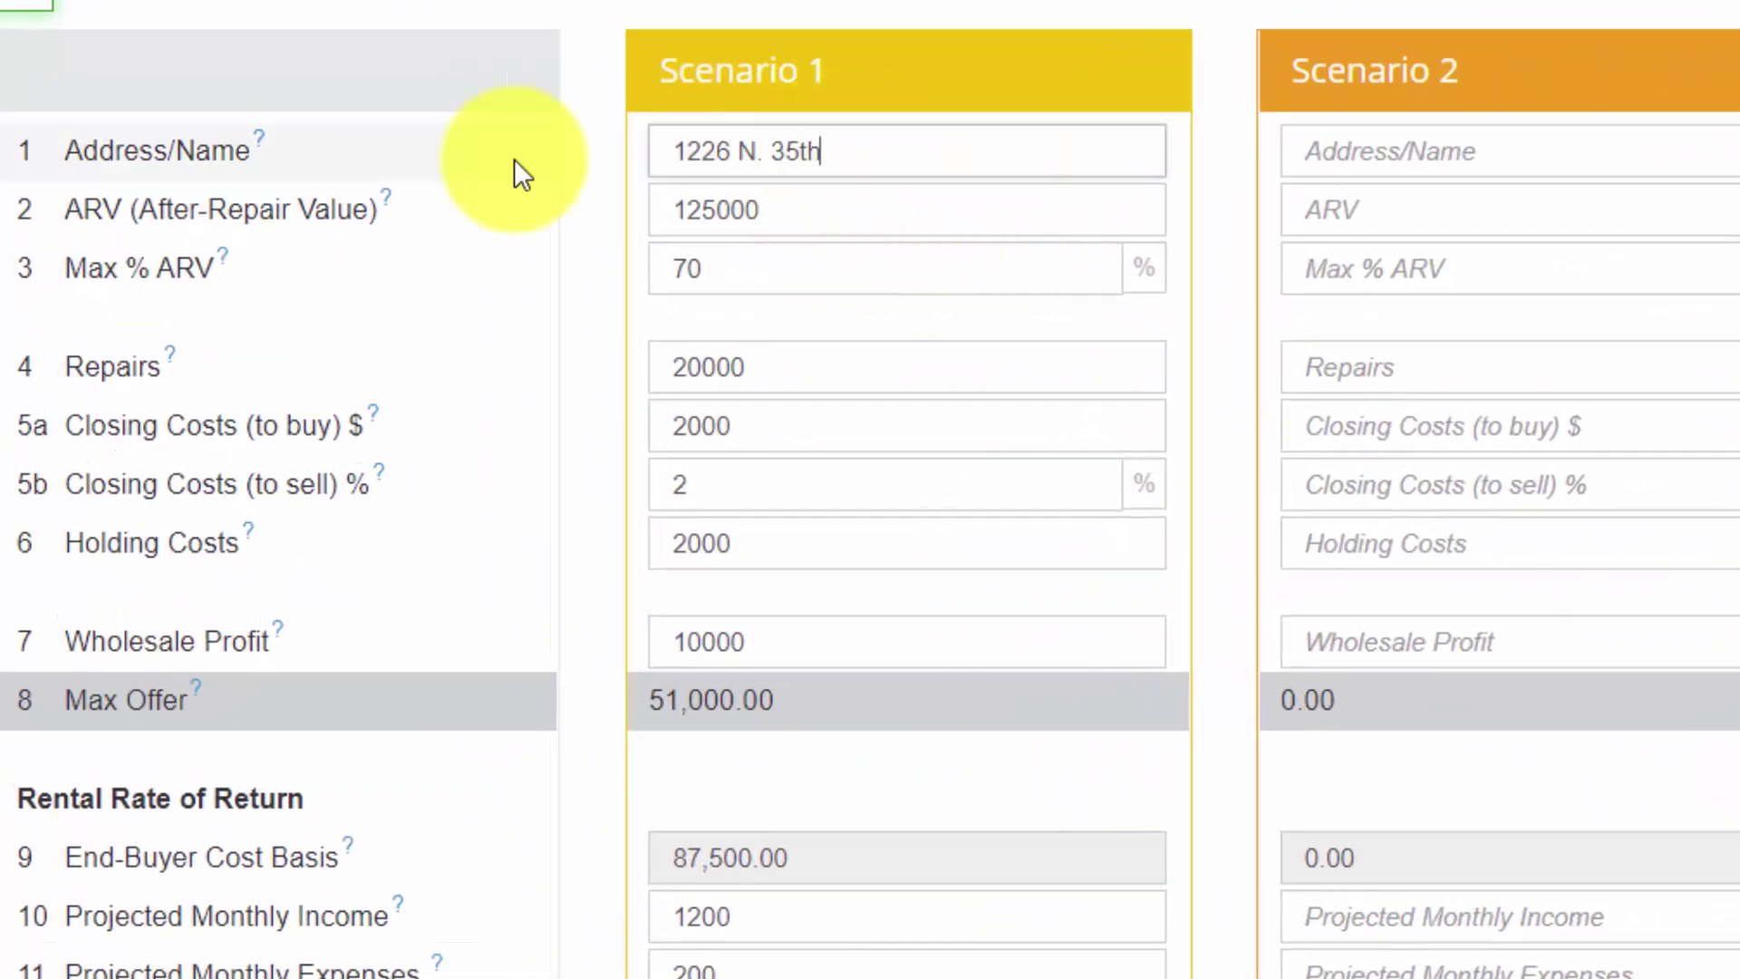
pyautogui.doubleClick(752, 214)
pyautogui.write('170000')
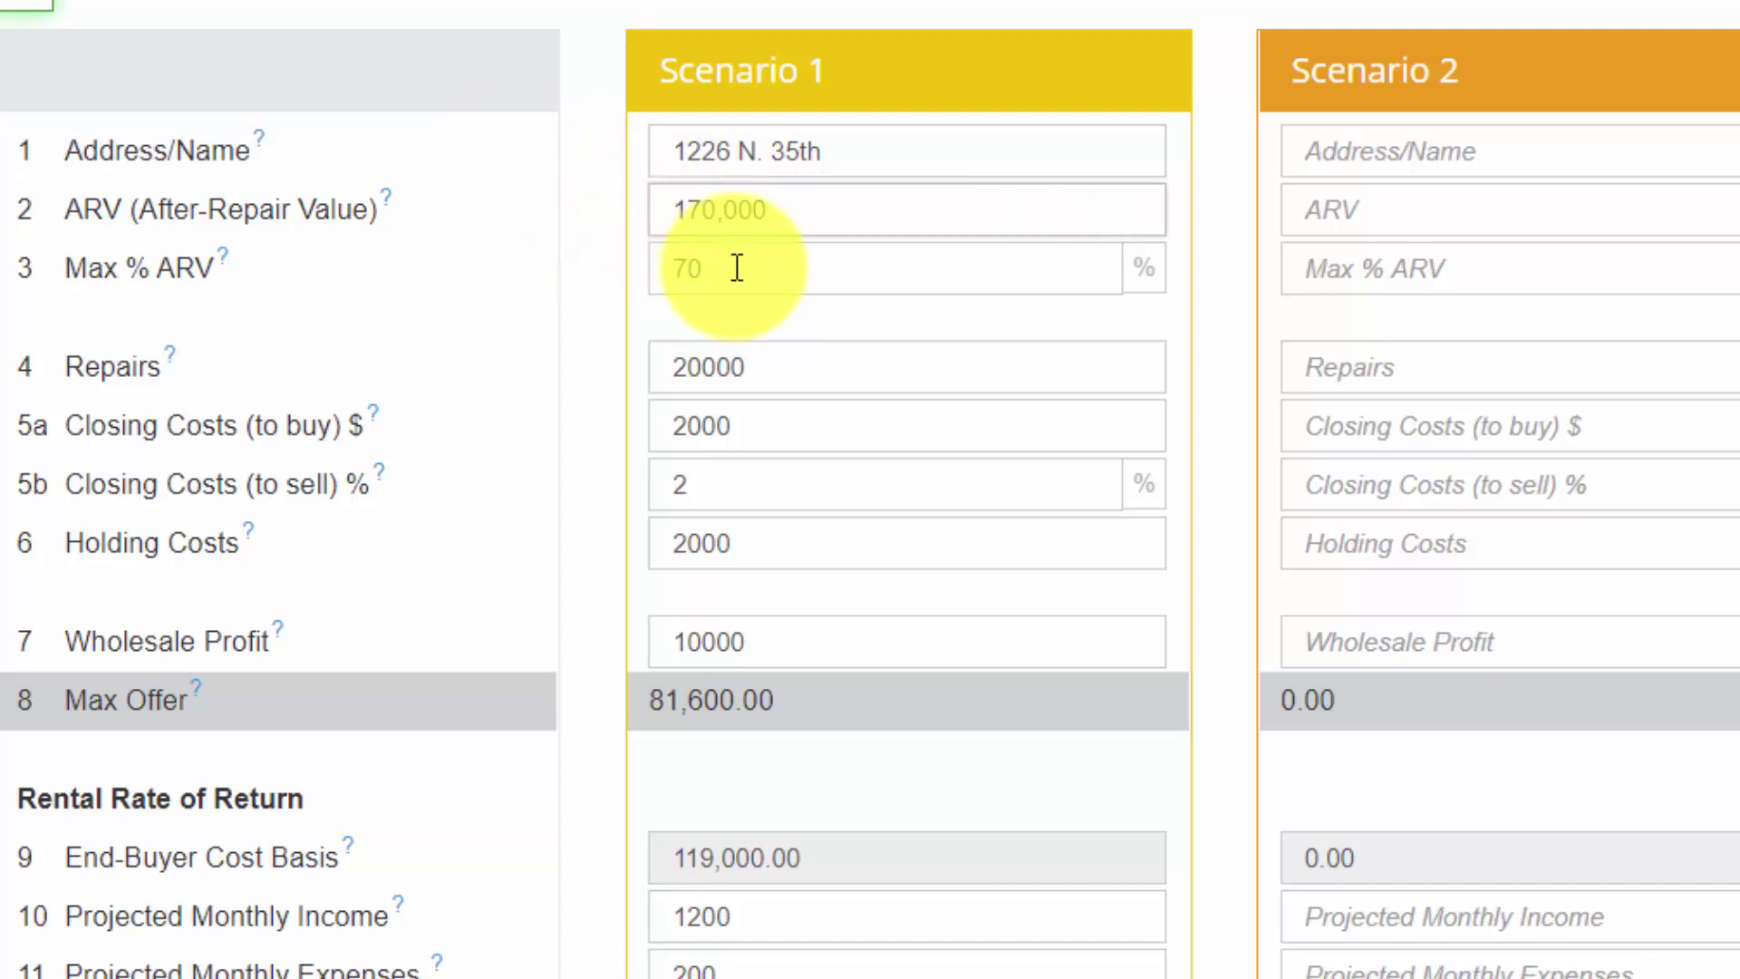
pyautogui.doubleClick(682, 270)
pyautogui.doubleClick(763, 367)
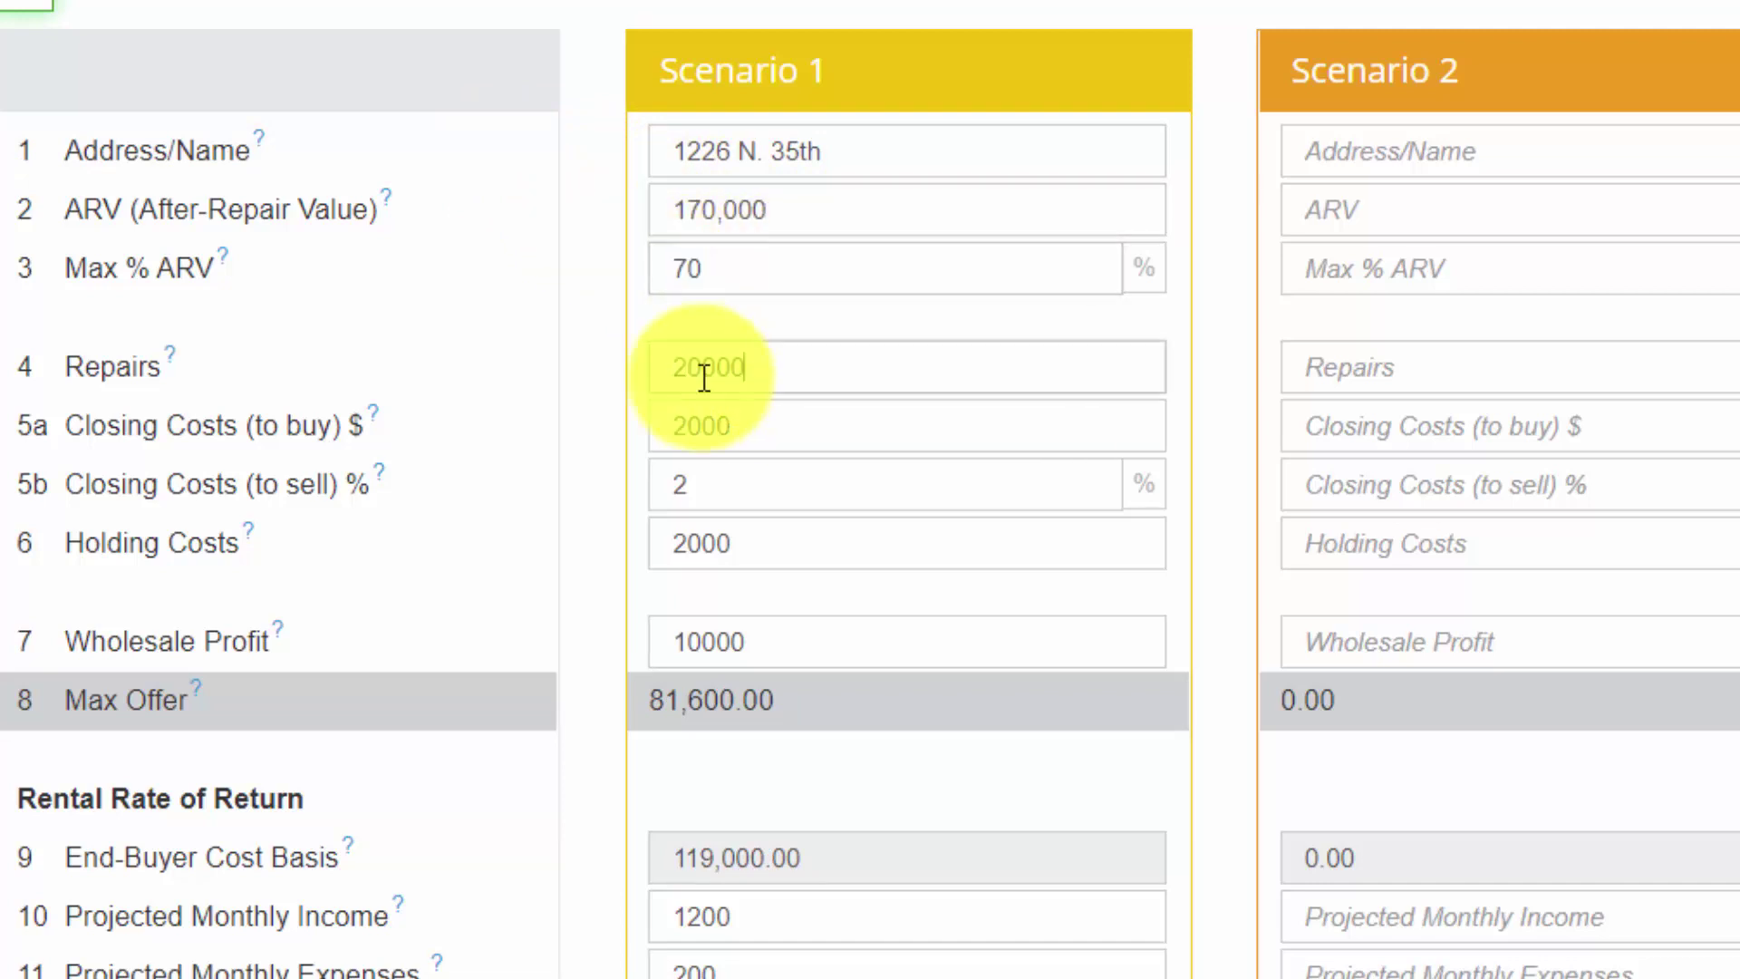
pyautogui.write('50,000')
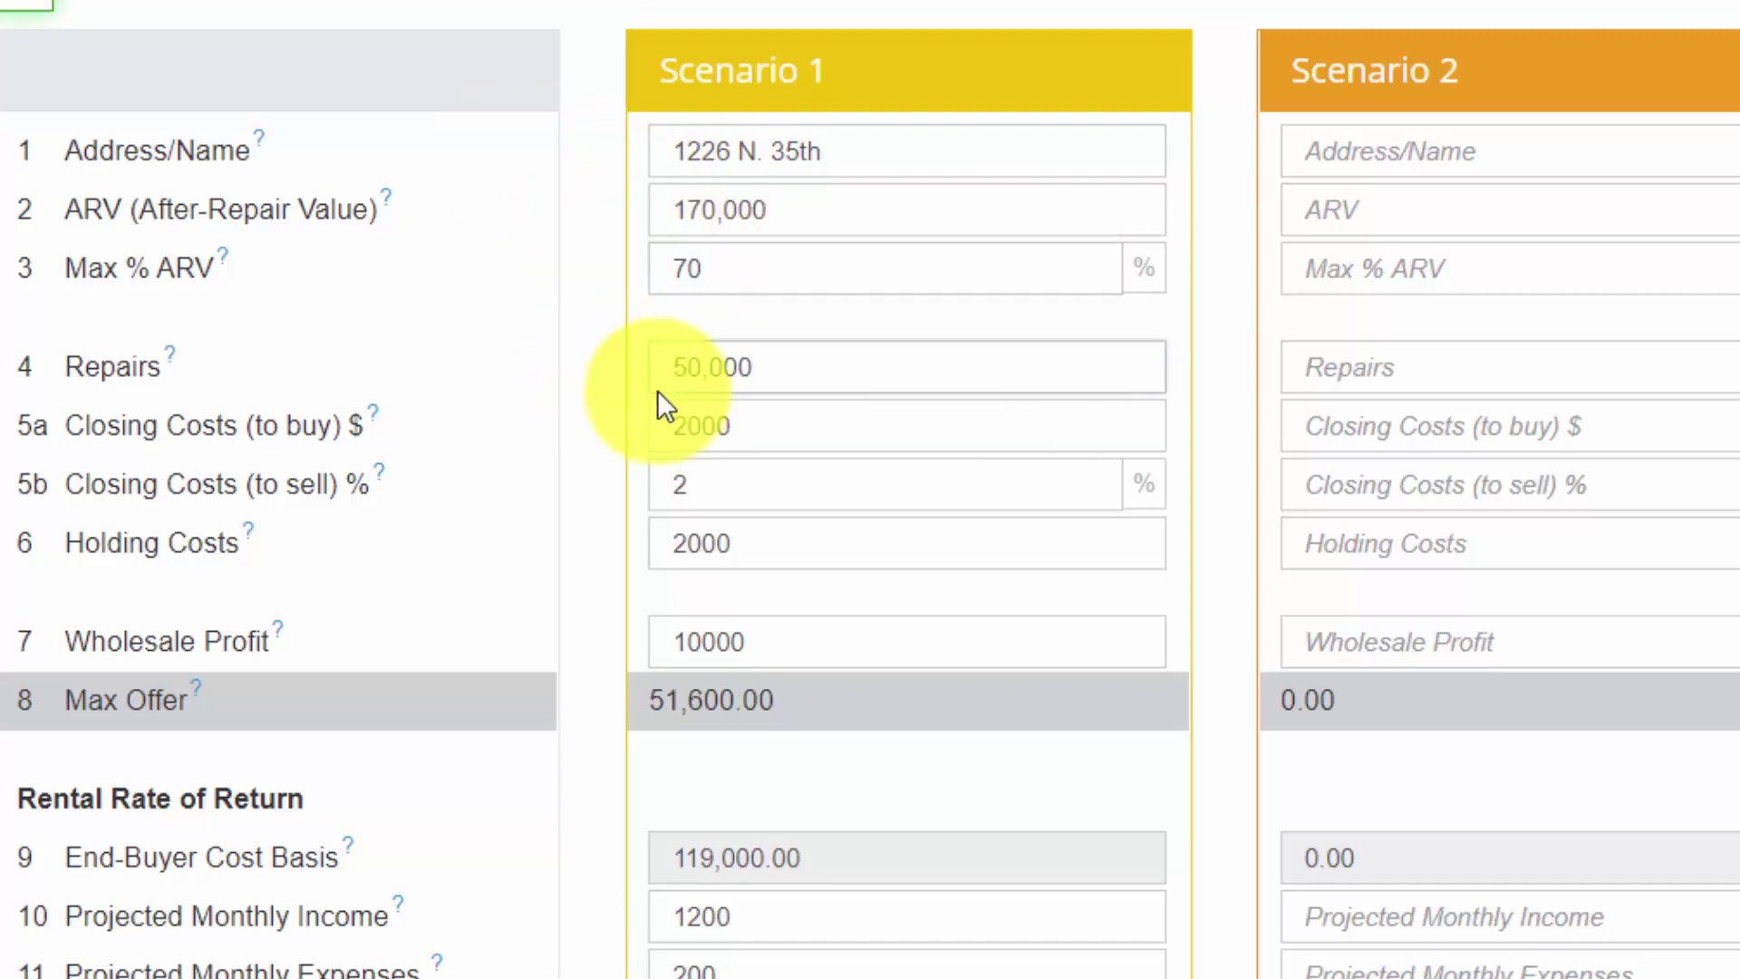
# - Review closing and holding costs, and clear the 10,000 wholesale profit to see a 61,600 max offer
pyautogui.moveTo(754, 427); pyautogui.dragTo(682, 460)
pyautogui.doubleClick(710, 490)
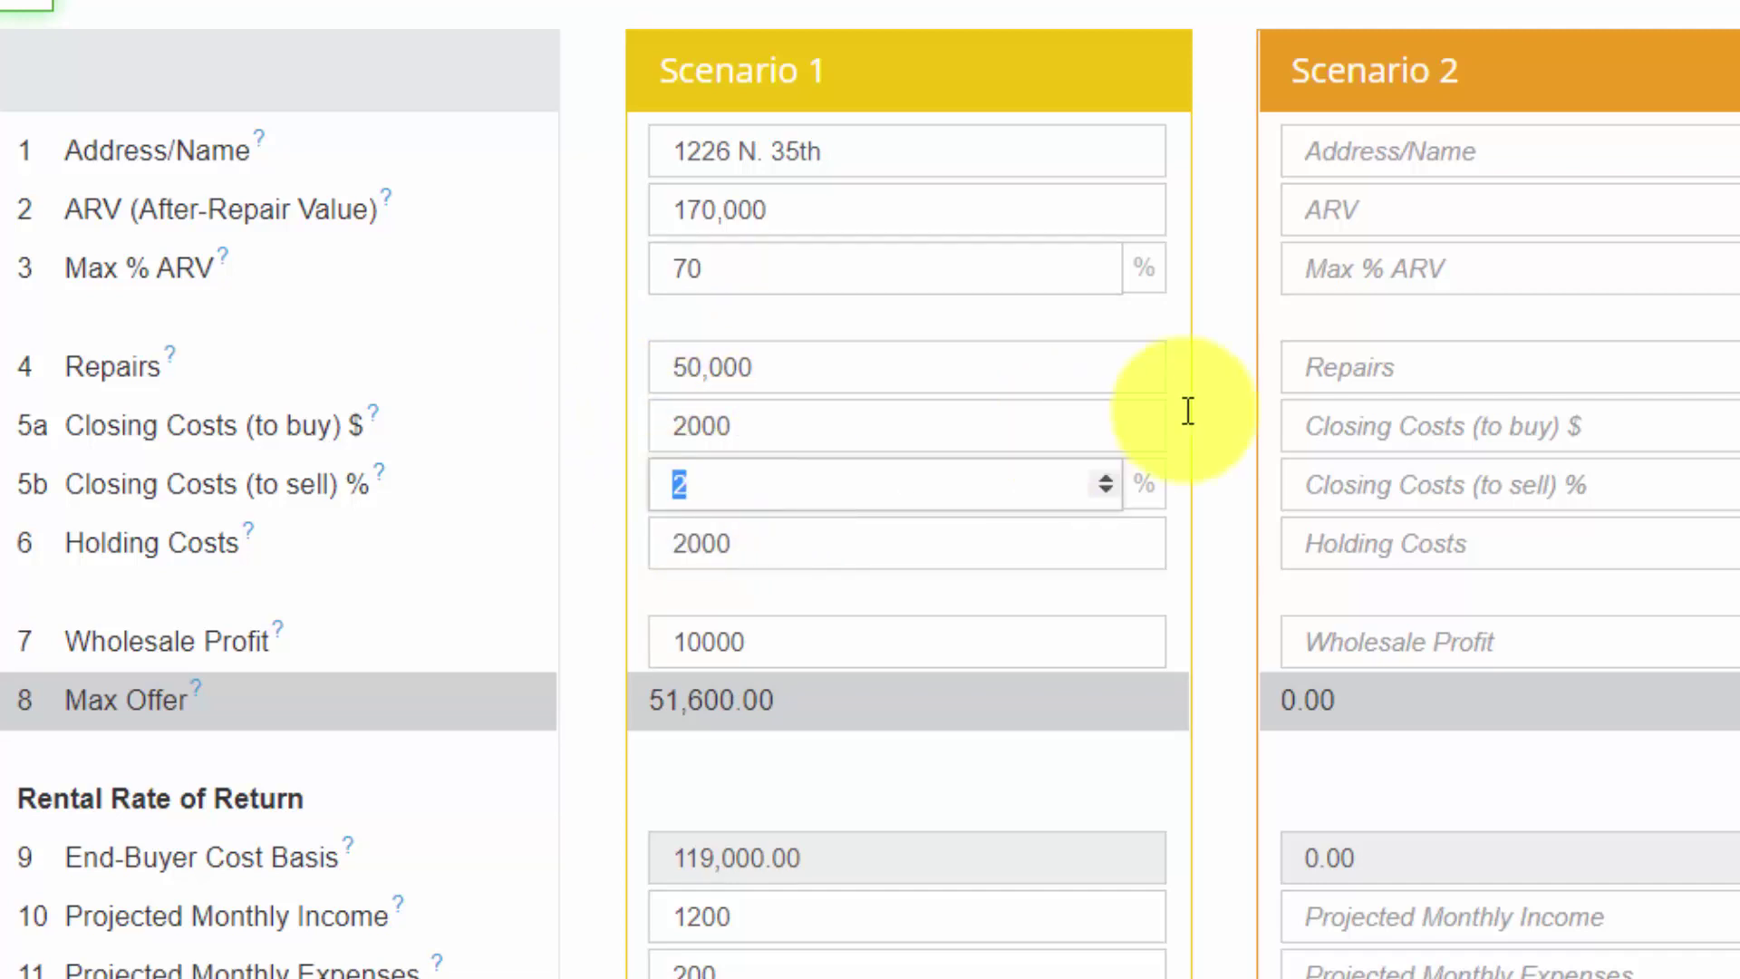
pyautogui.click(792, 540)
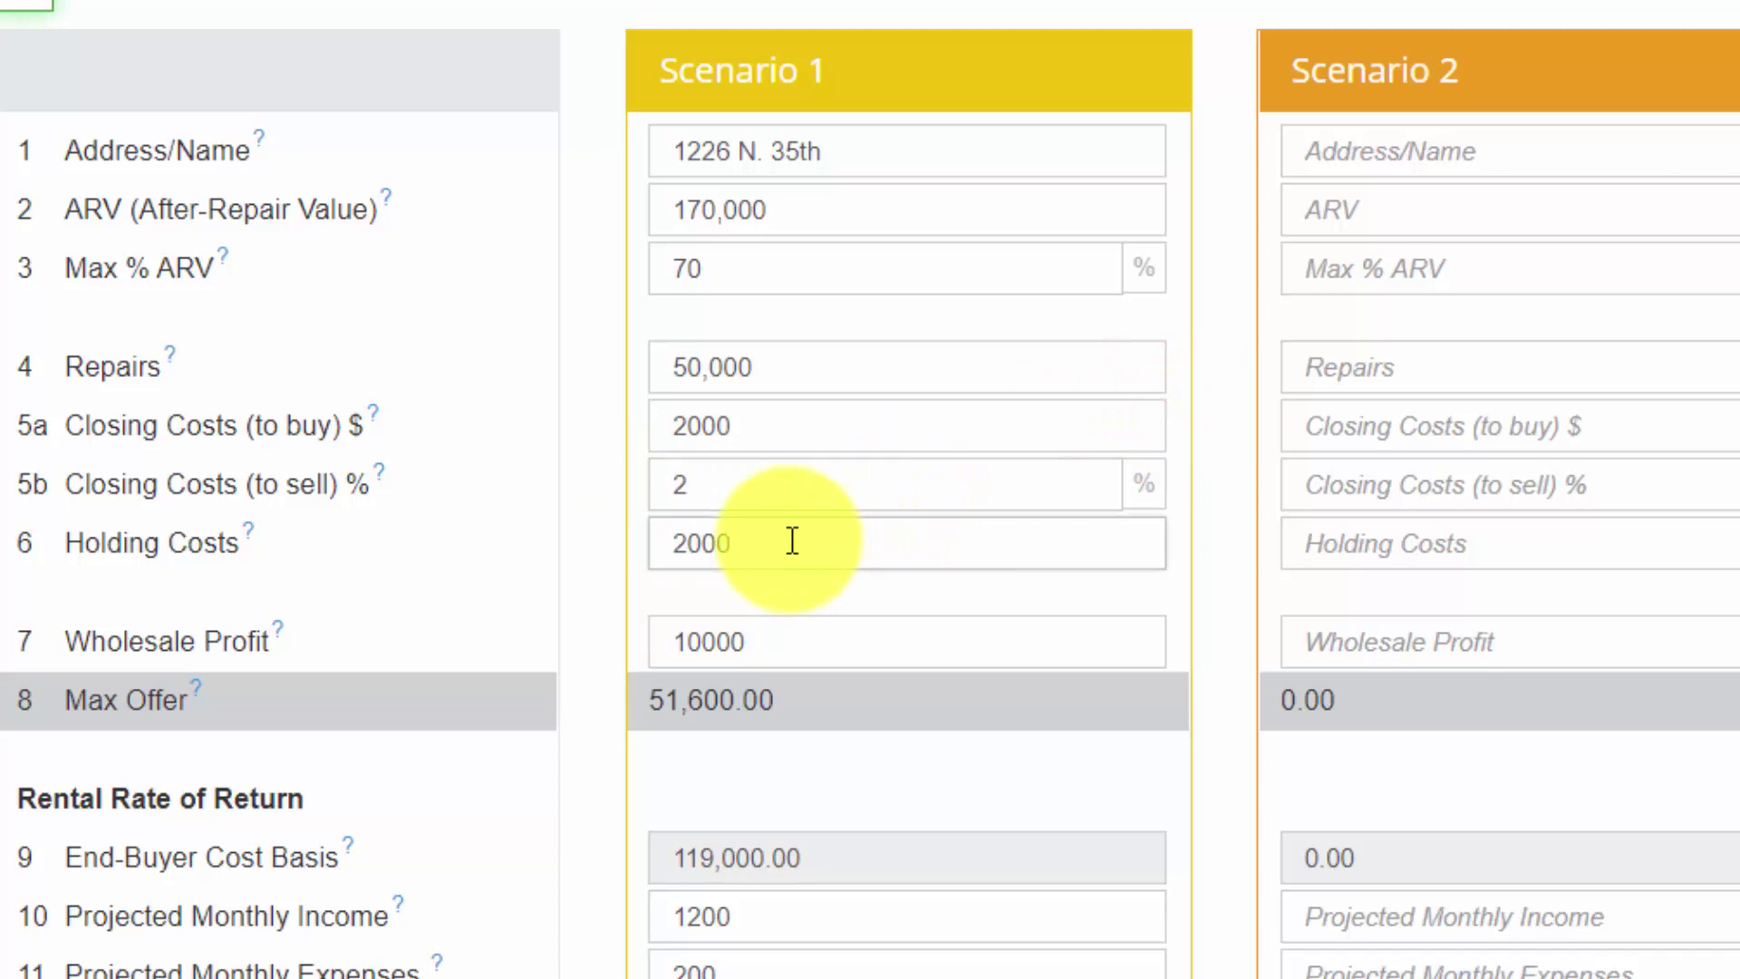
pyautogui.moveTo(780, 661); pyautogui.dragTo(602, 681)
pyautogui.press('BackSpace')
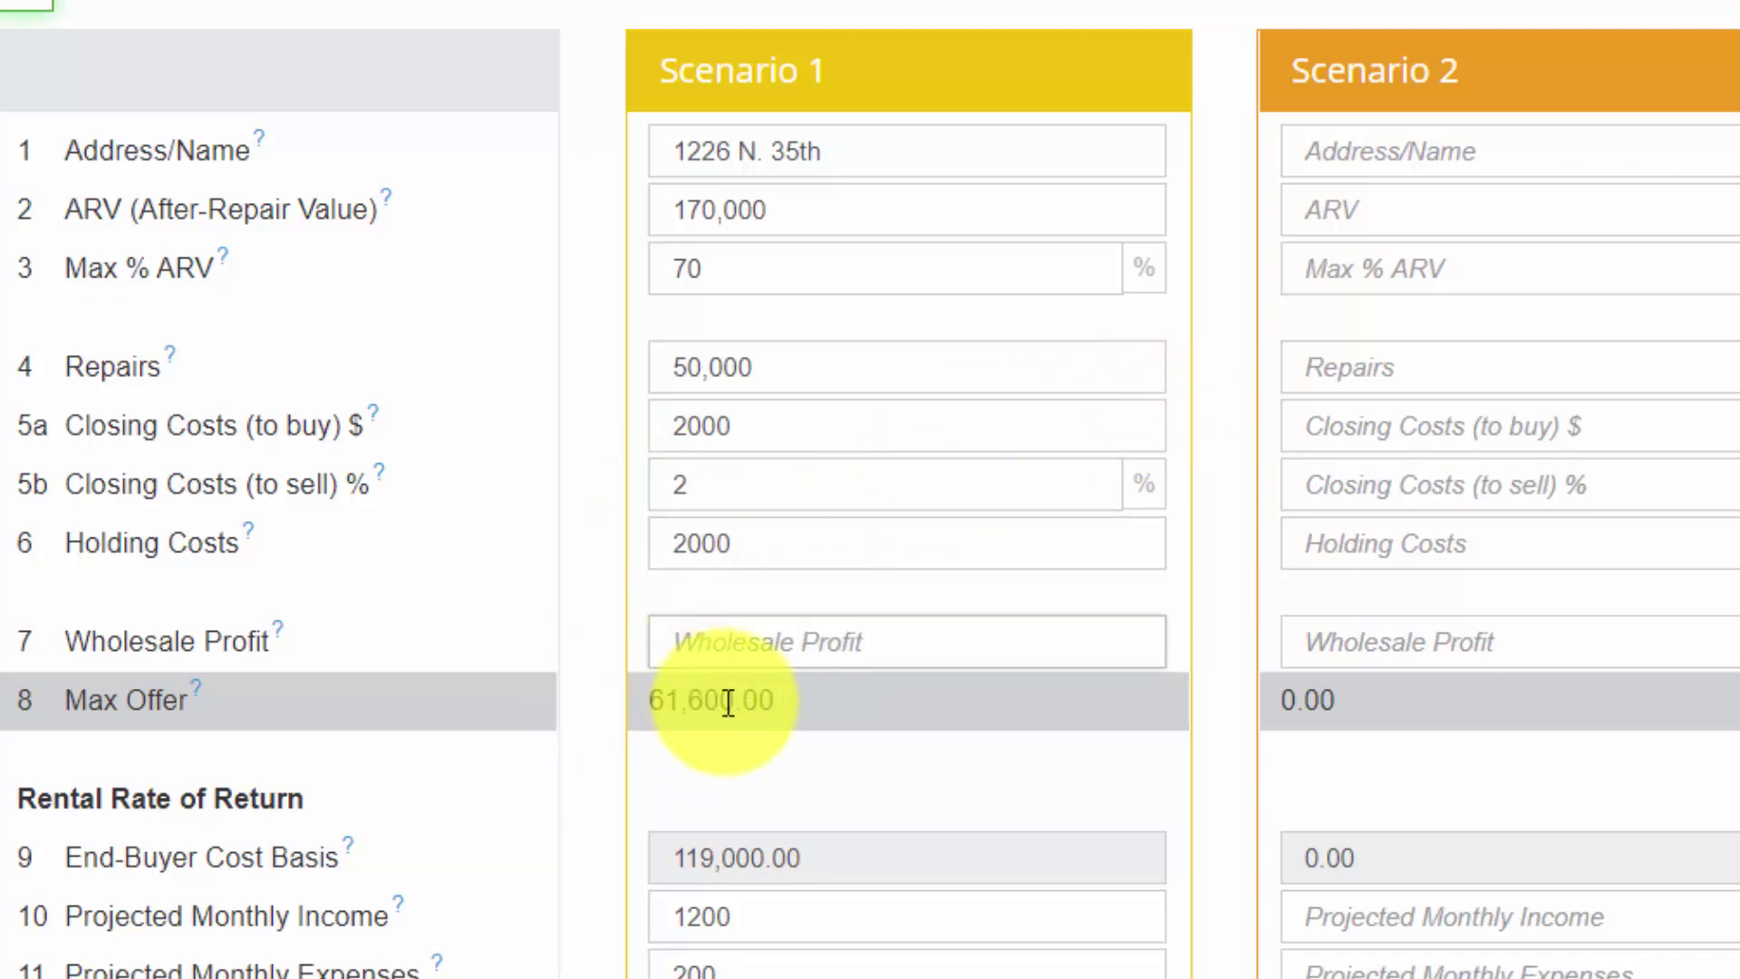
pyautogui.moveTo(787, 715); pyautogui.dragTo(634, 729)
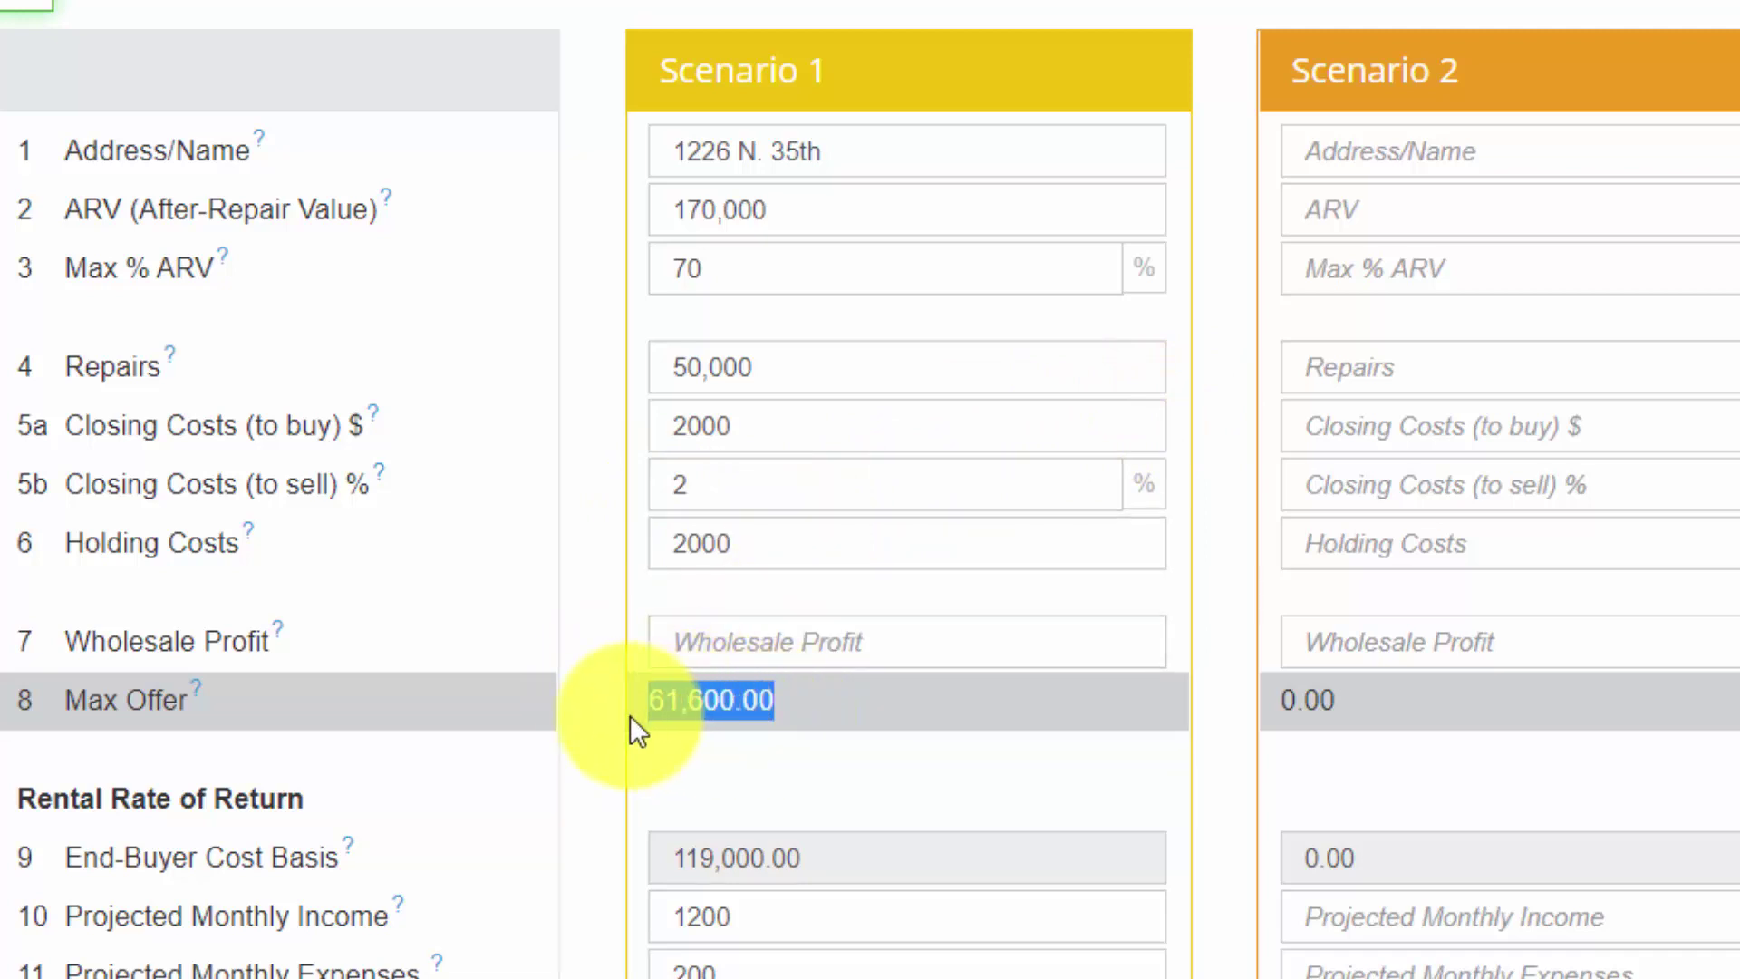
# - Restore the 10,000 wholesale profit and set Max % ARV to 80 for a 68,600 max offer
pyautogui.click(775, 650)
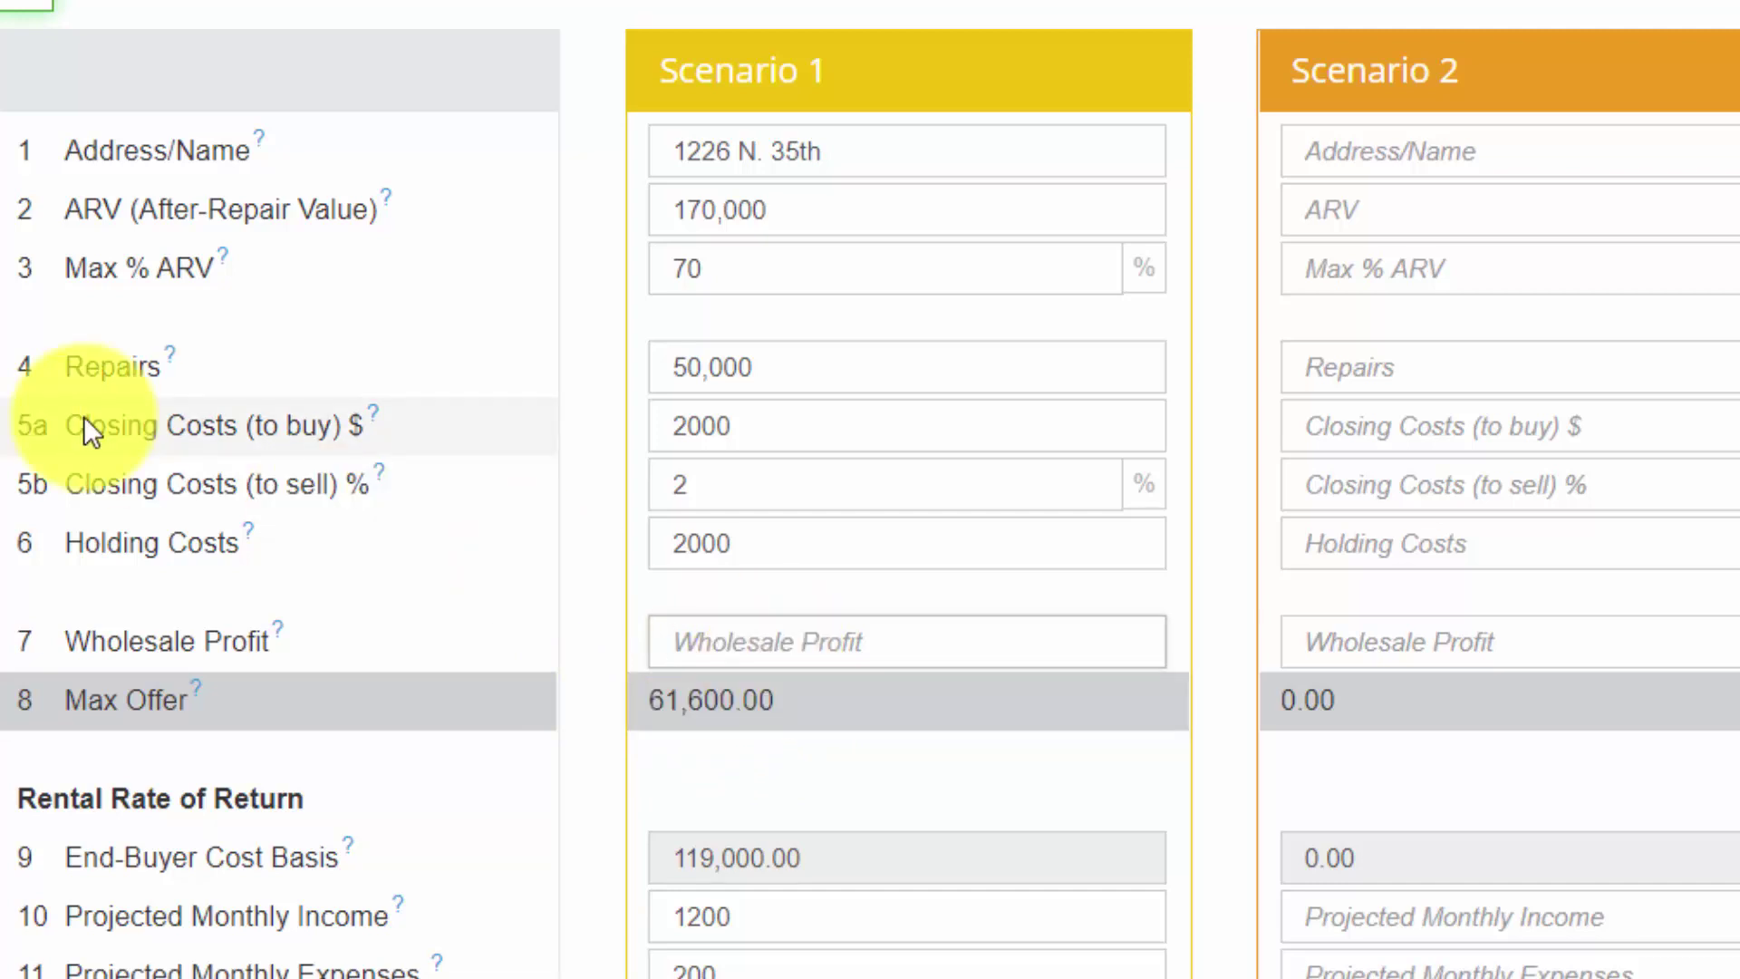
pyautogui.write('10,000')
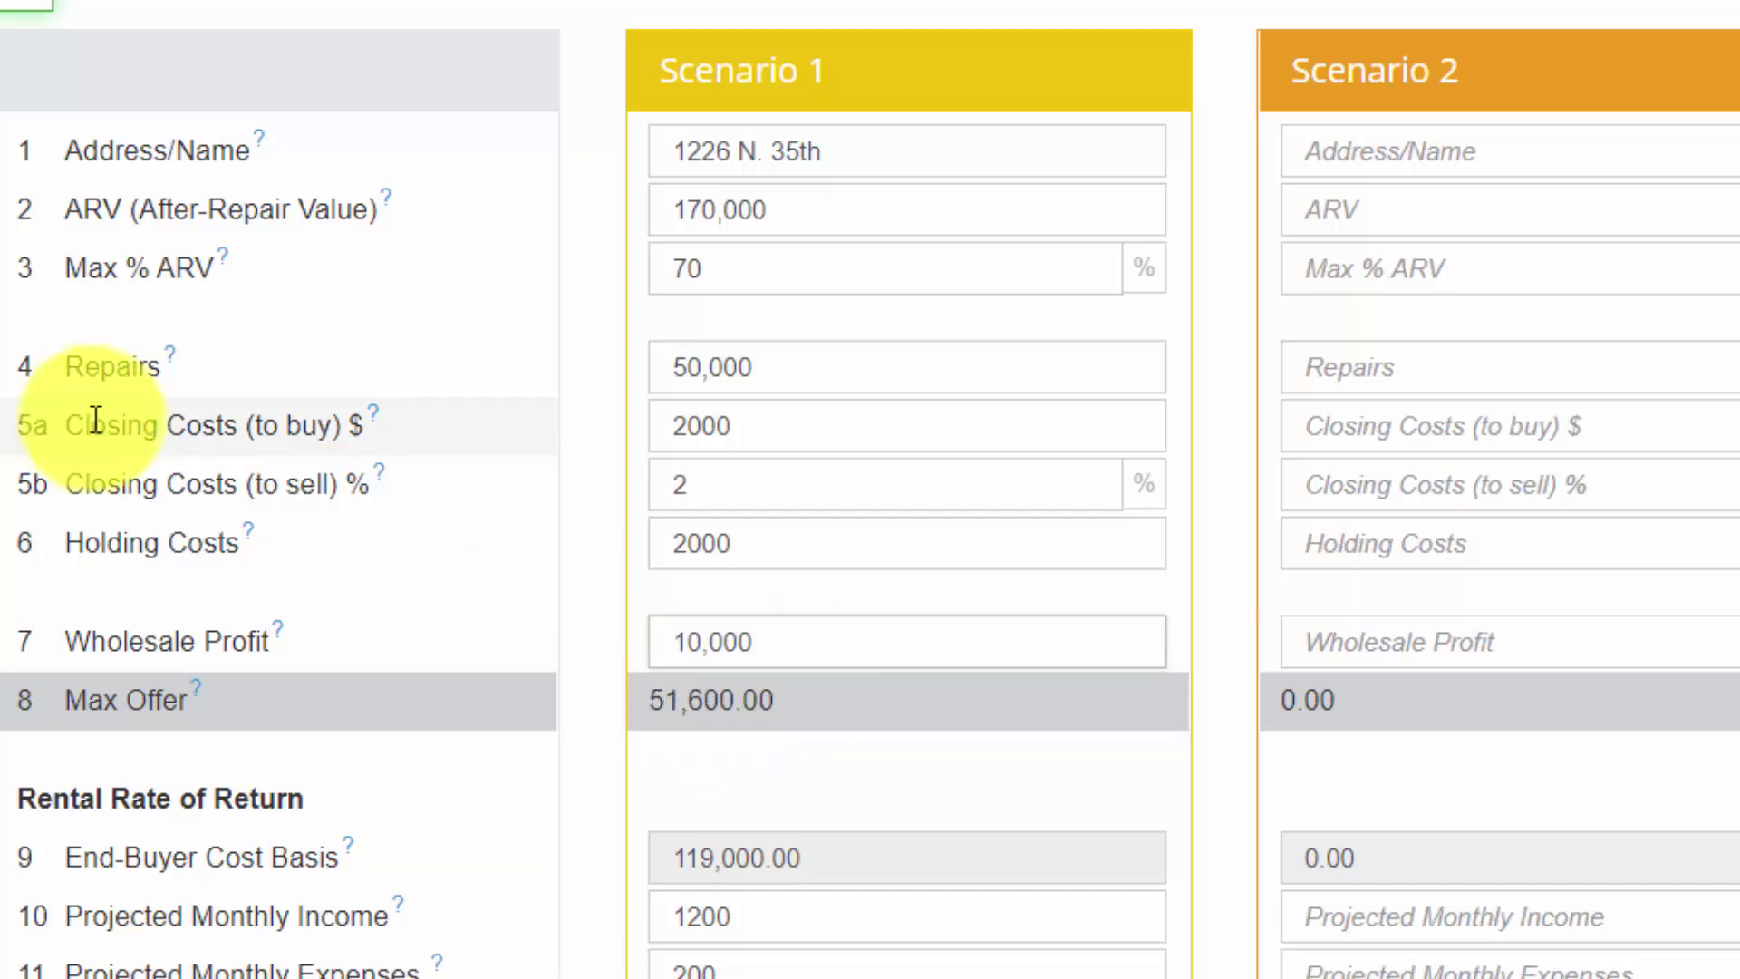
pyautogui.moveTo(800, 706); pyautogui.dragTo(699, 703)
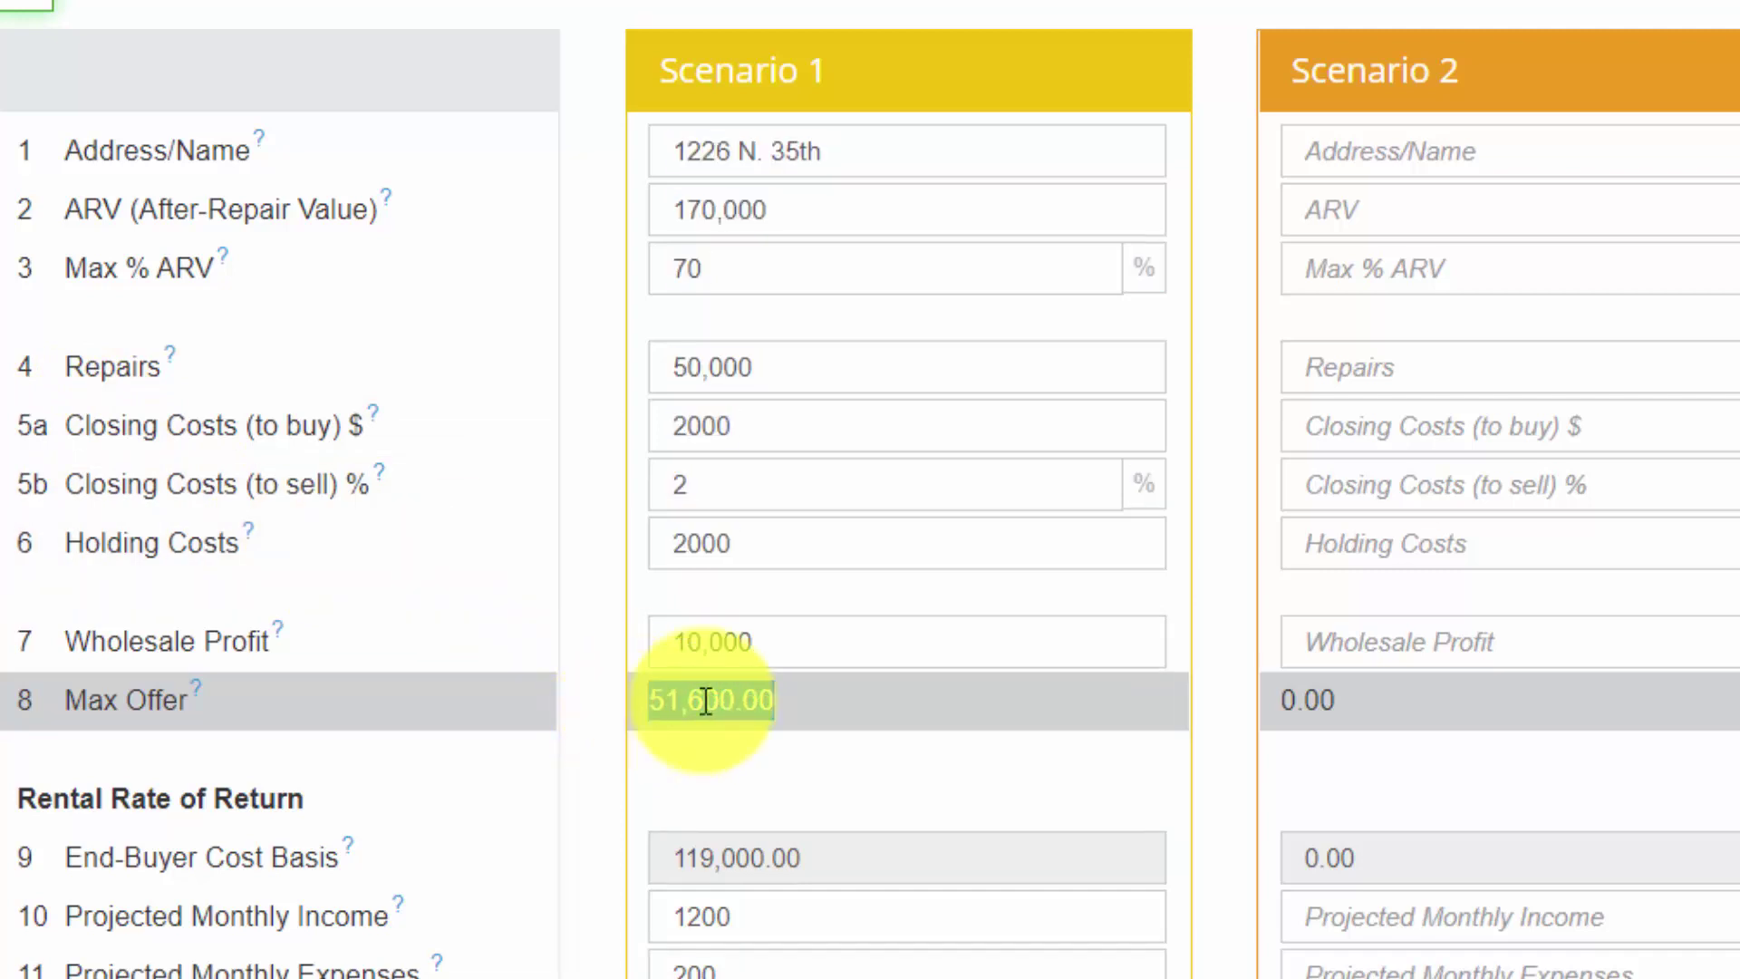
pyautogui.click(702, 702)
pyautogui.doubleClick(687, 269)
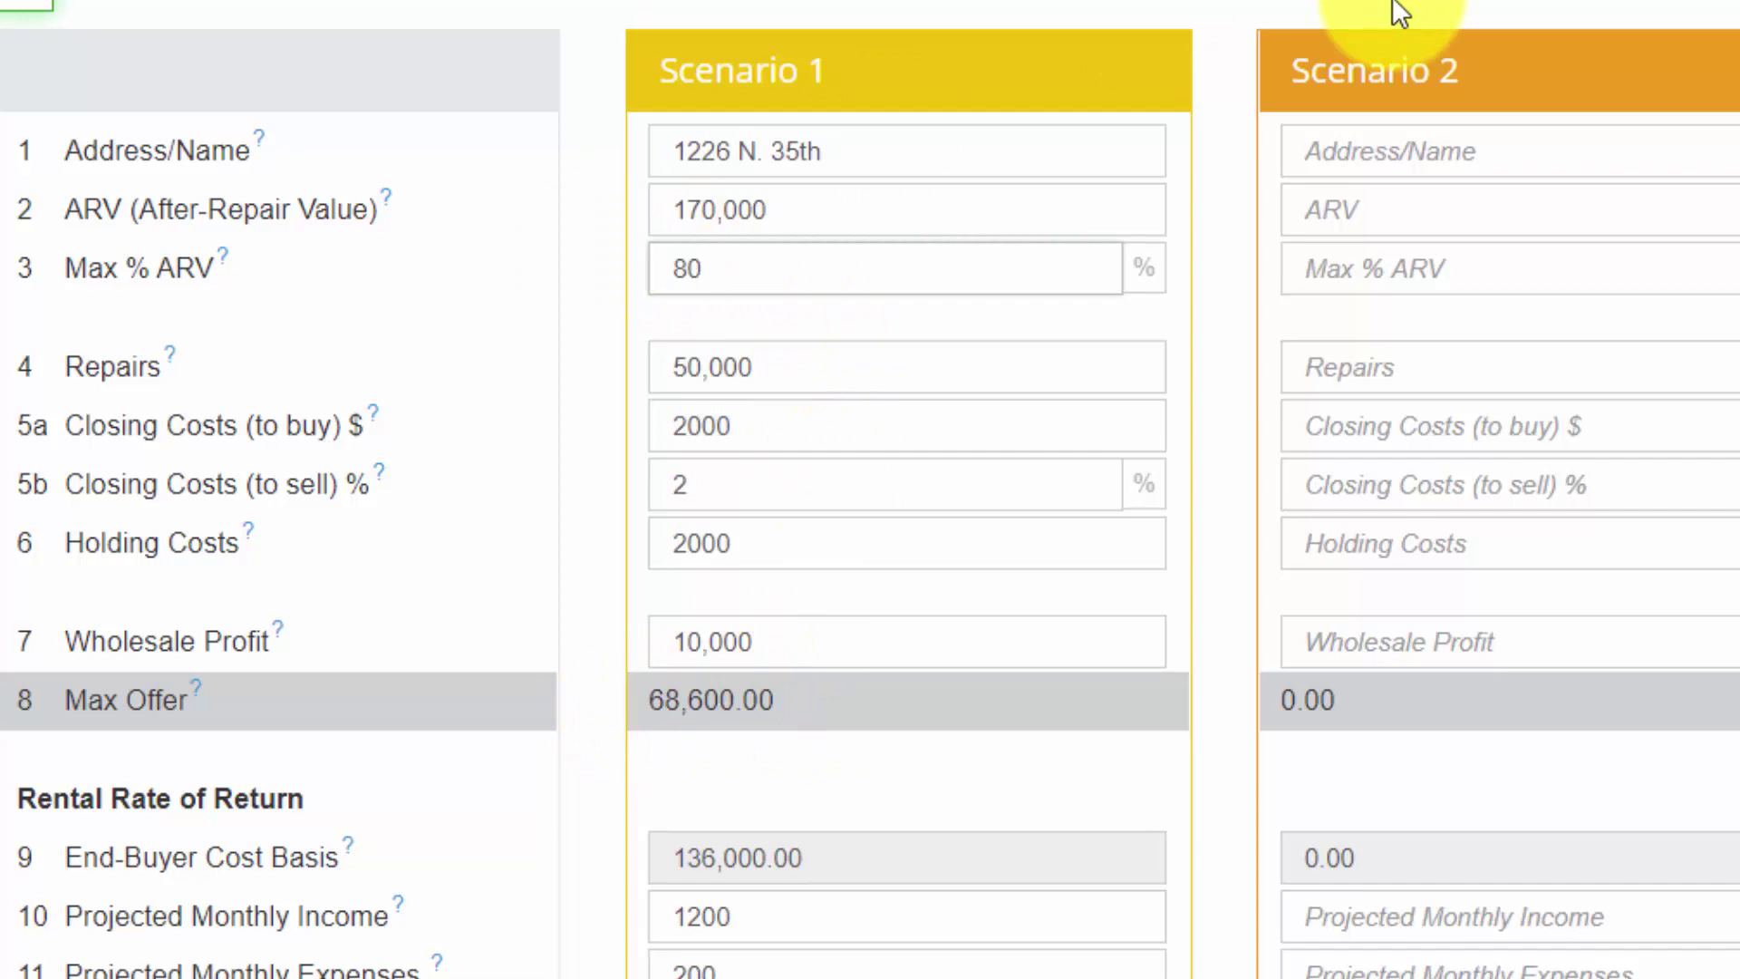
pyautogui.moveTo(813, 715); pyautogui.dragTo(943, 715)
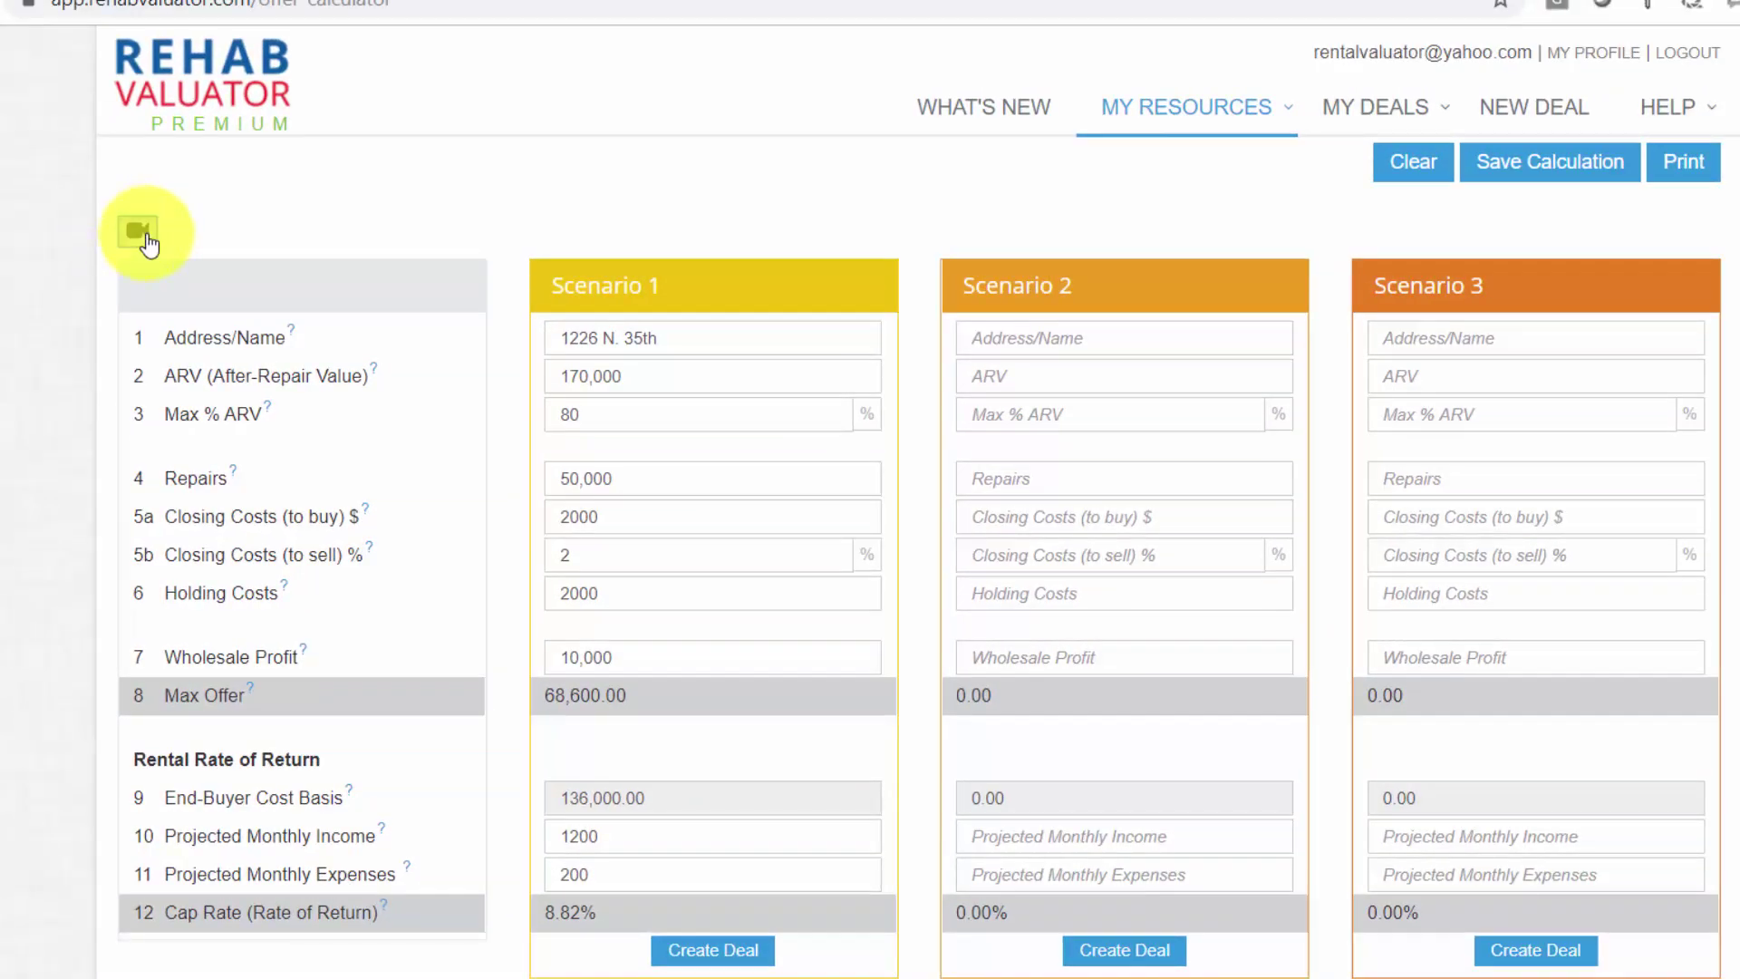
# - Dismiss the calculator's tutorial video and show the Tutorials list under the HELP menu
pyautogui.click(136, 235)
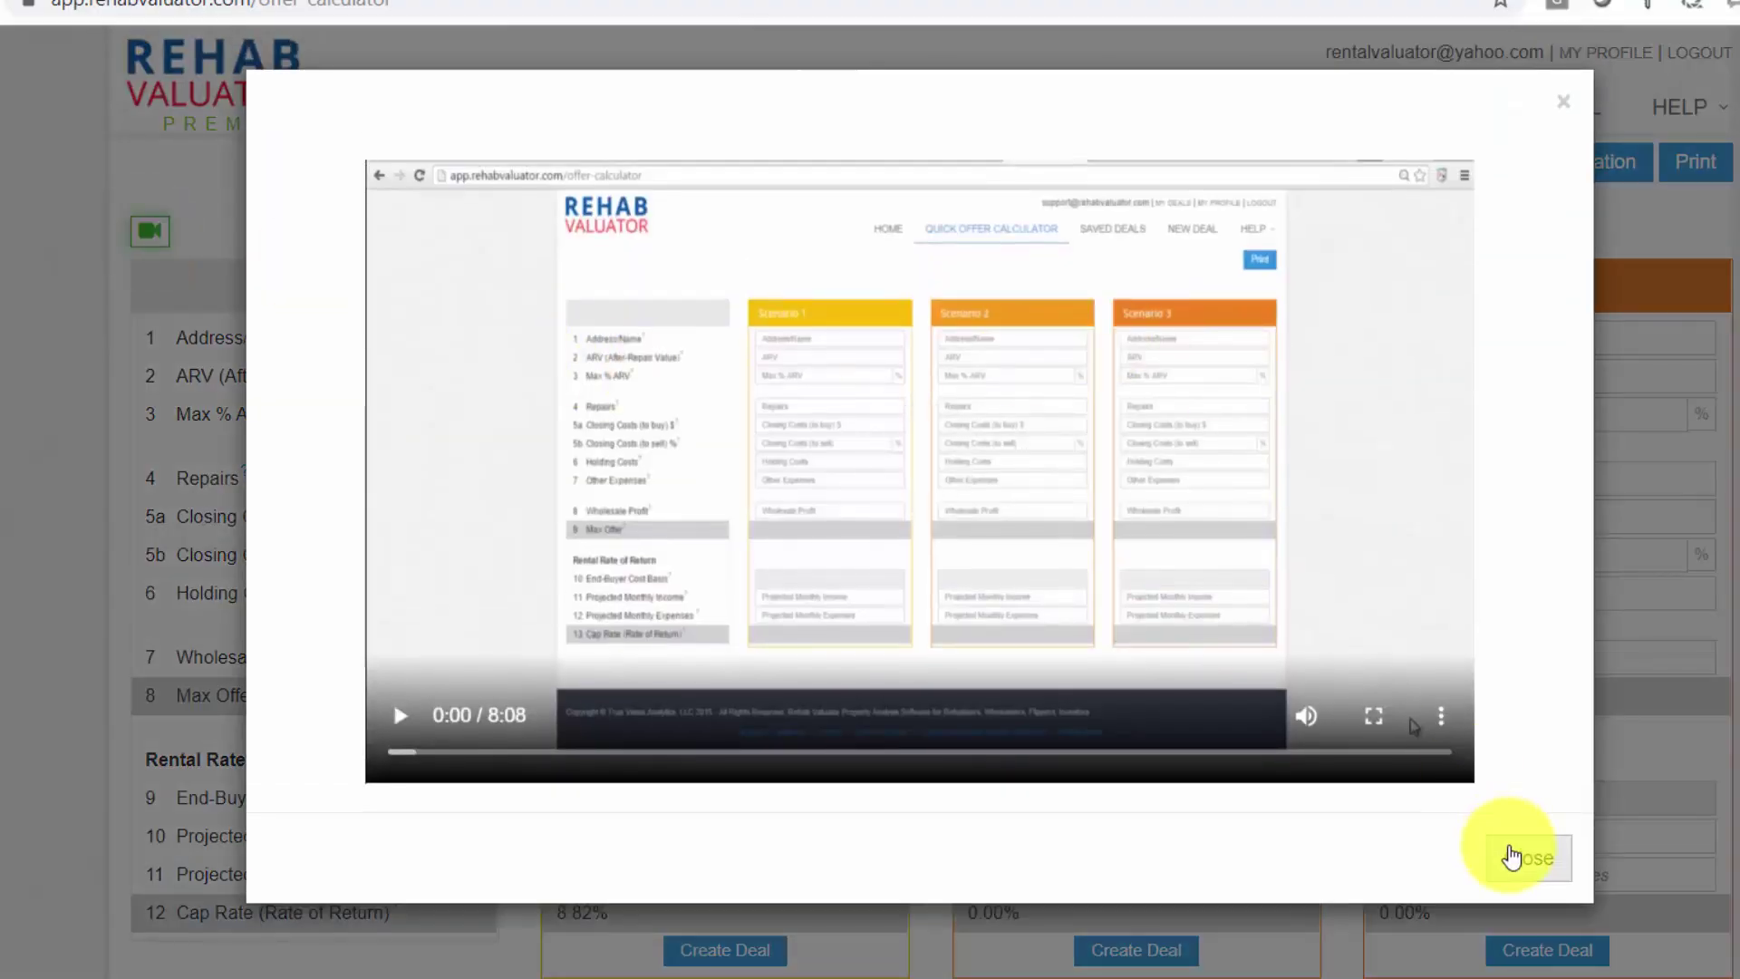
pyautogui.click(1512, 857)
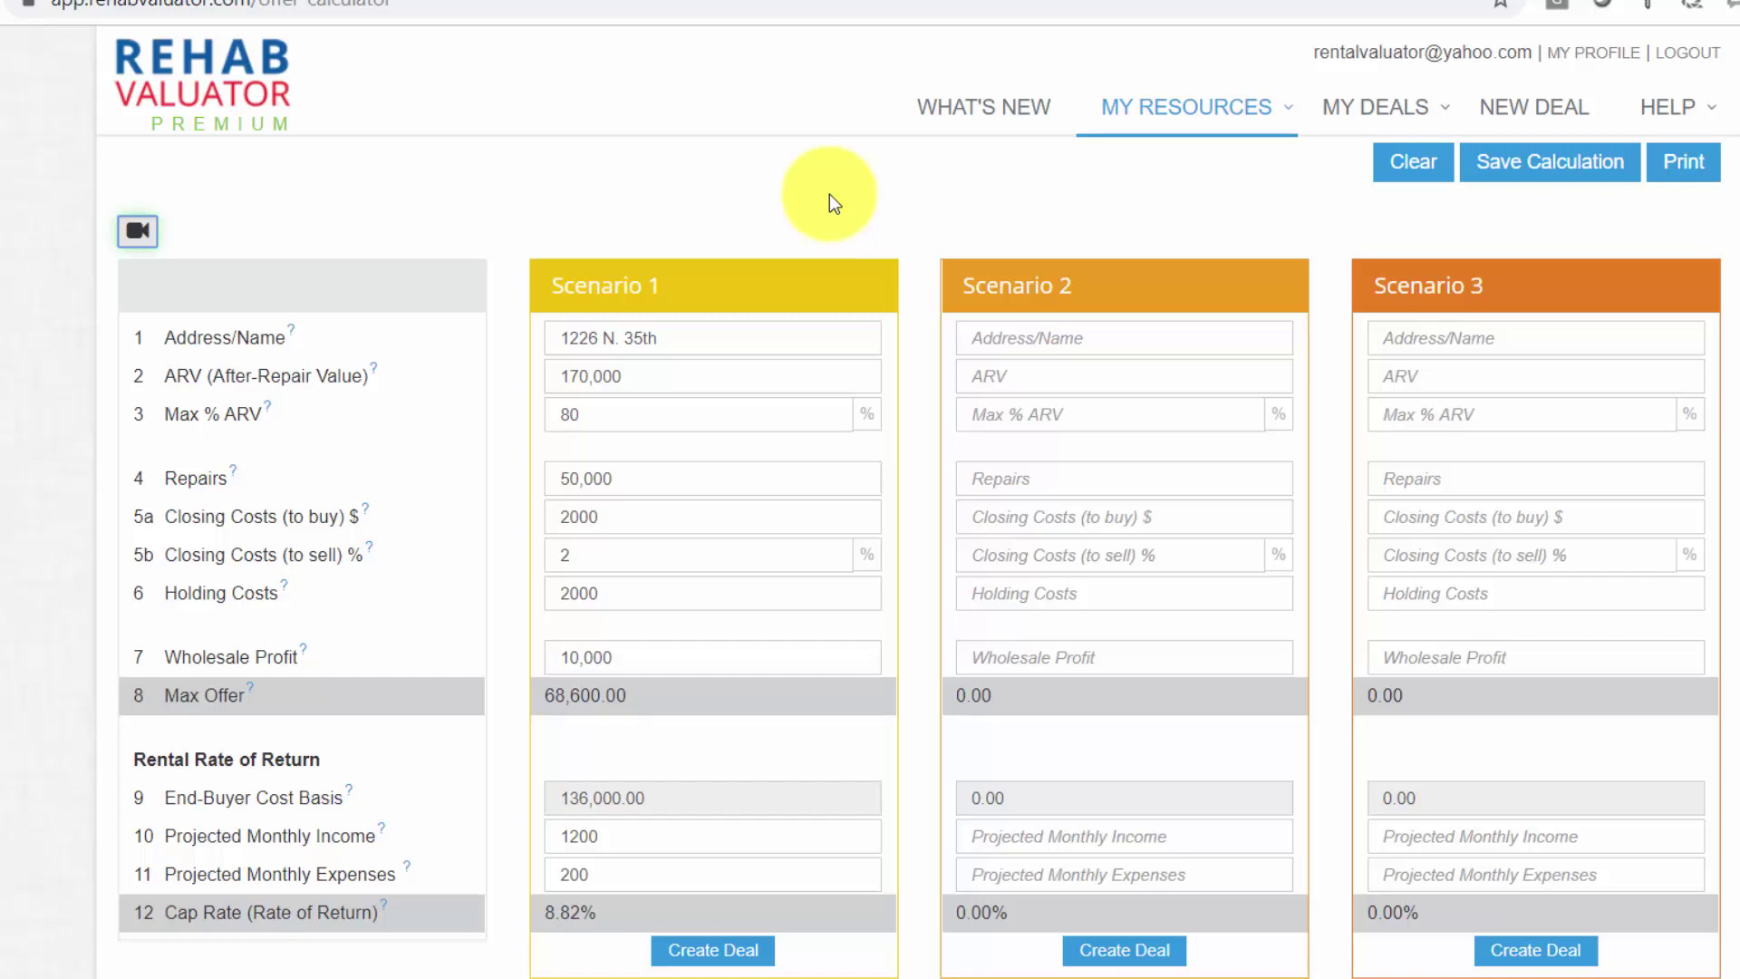
pyautogui.click(1669, 111)
pyautogui.moveTo(1654, 156)
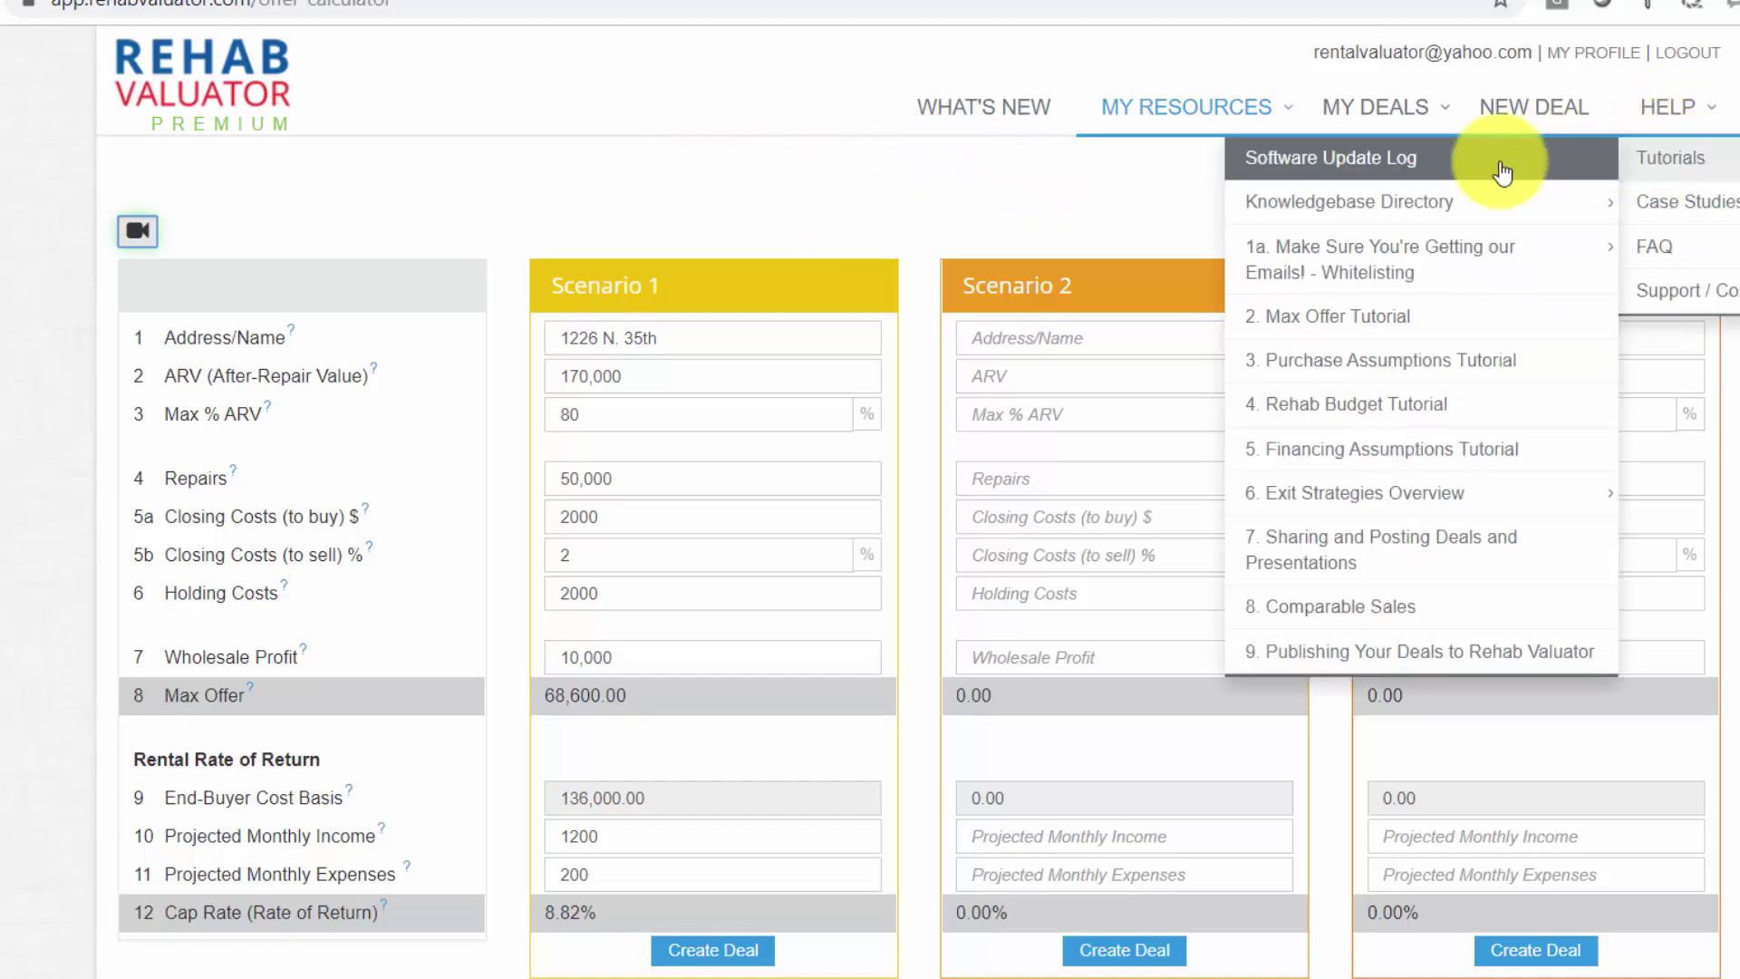